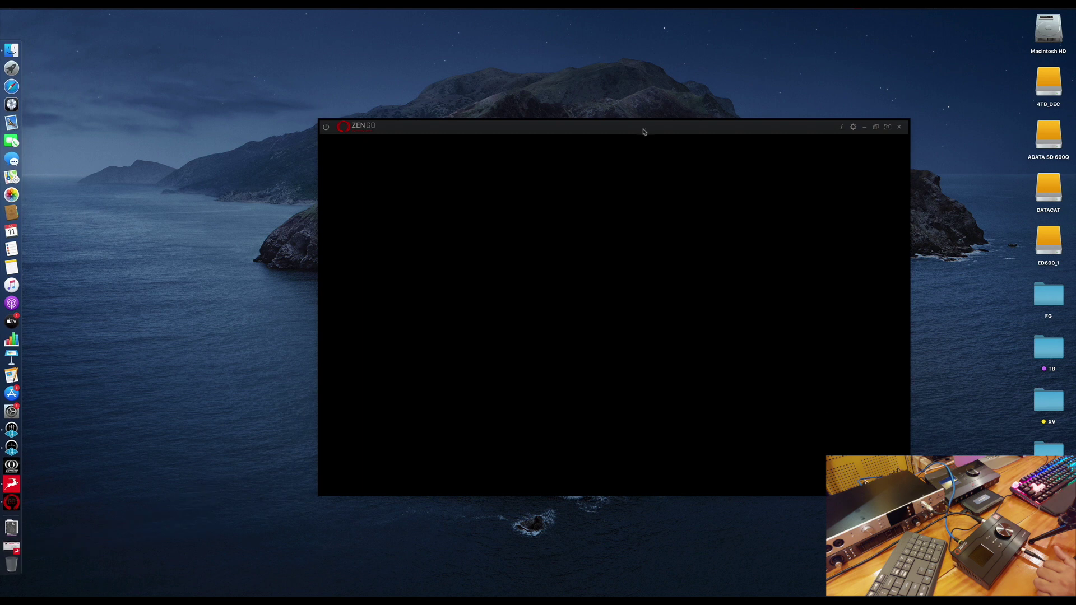
# Enlarge the Zen Go control panel window and reposition it toward the upper middle of the desktop
pyautogui.moveTo(631, 130); pyautogui.dragTo(549, 121)
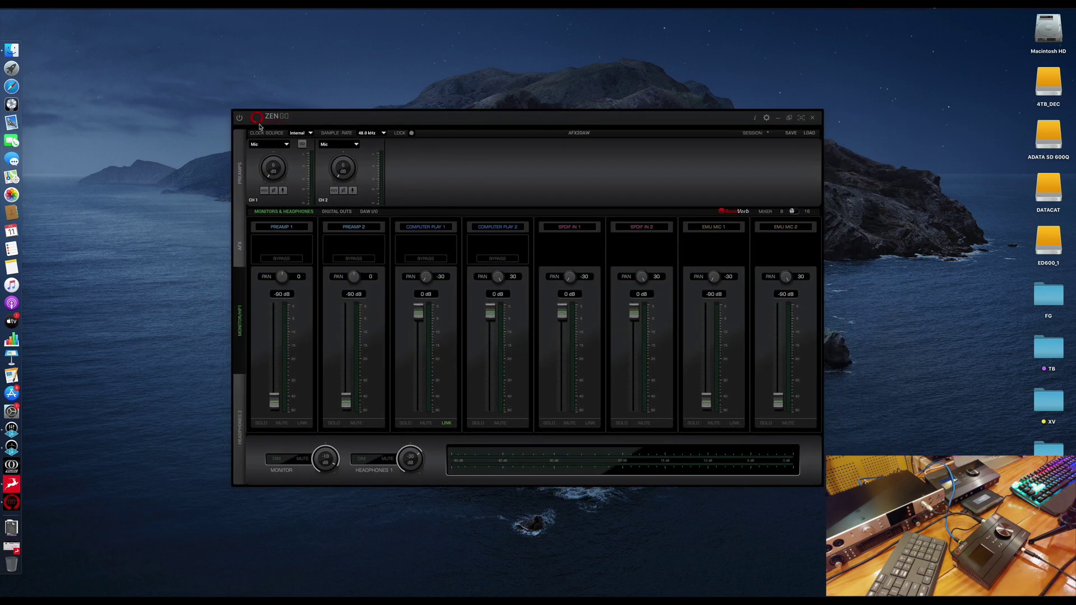
pyautogui.moveTo(672, 123); pyautogui.dragTo(656, 117)
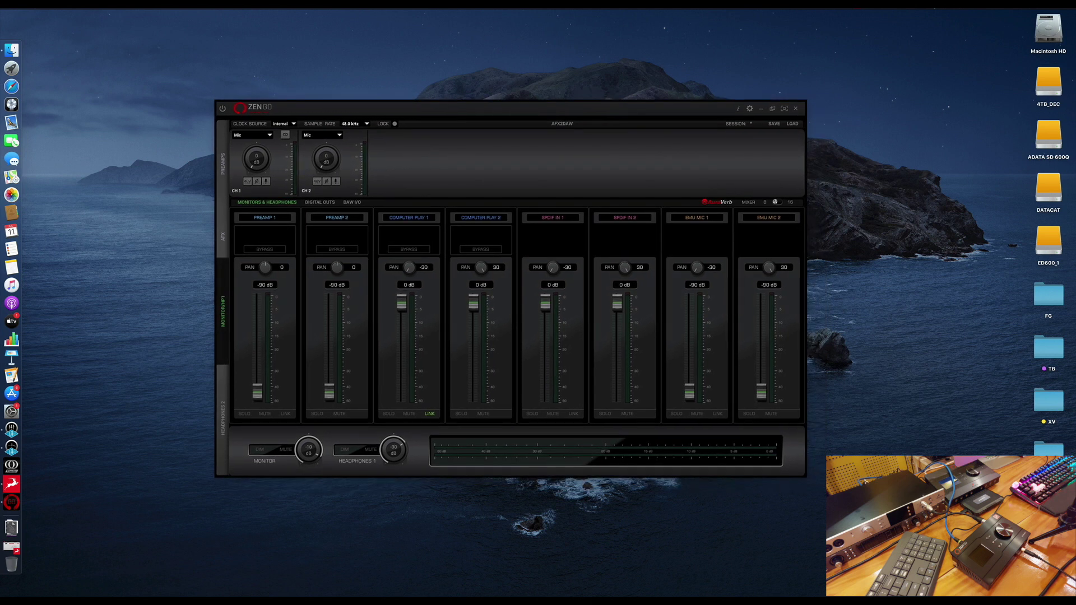
pyautogui.moveTo(805, 476); pyautogui.dragTo(1007, 573)
pyautogui.moveTo(614, 113); pyautogui.dragTo(551, 81)
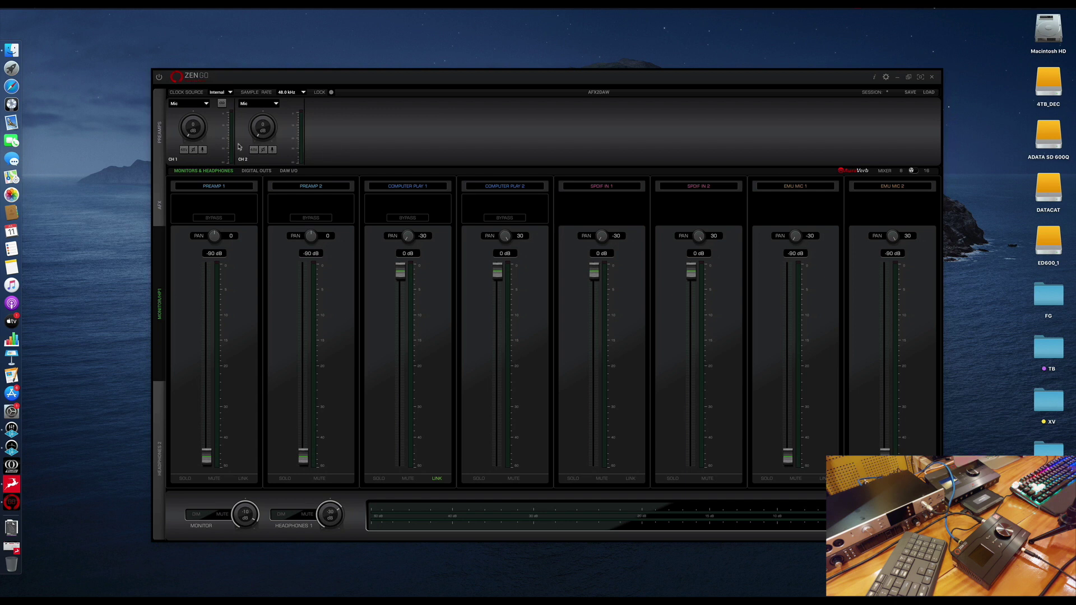
# Review the clock source options without changing them, and select a 48.0 kHz sample rate
pyautogui.click(230, 93)
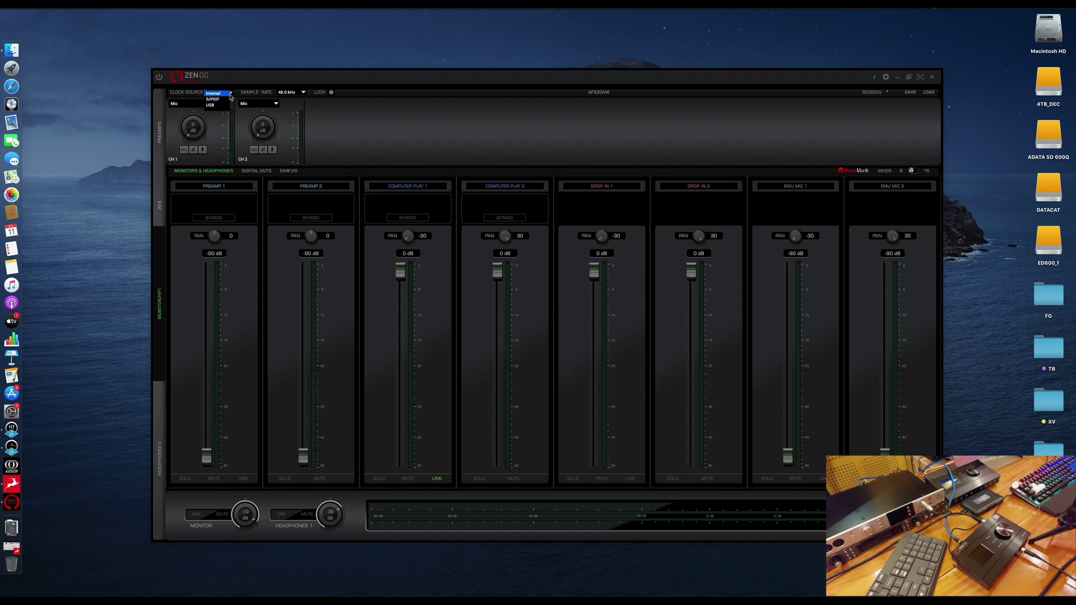
pyautogui.click(226, 80)
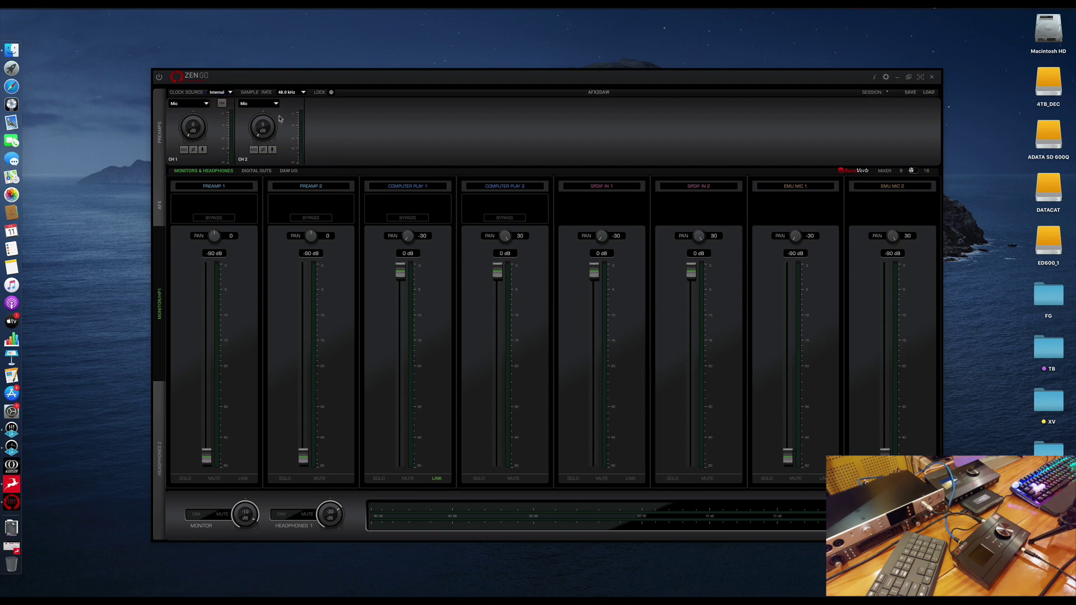
pyautogui.click(303, 93)
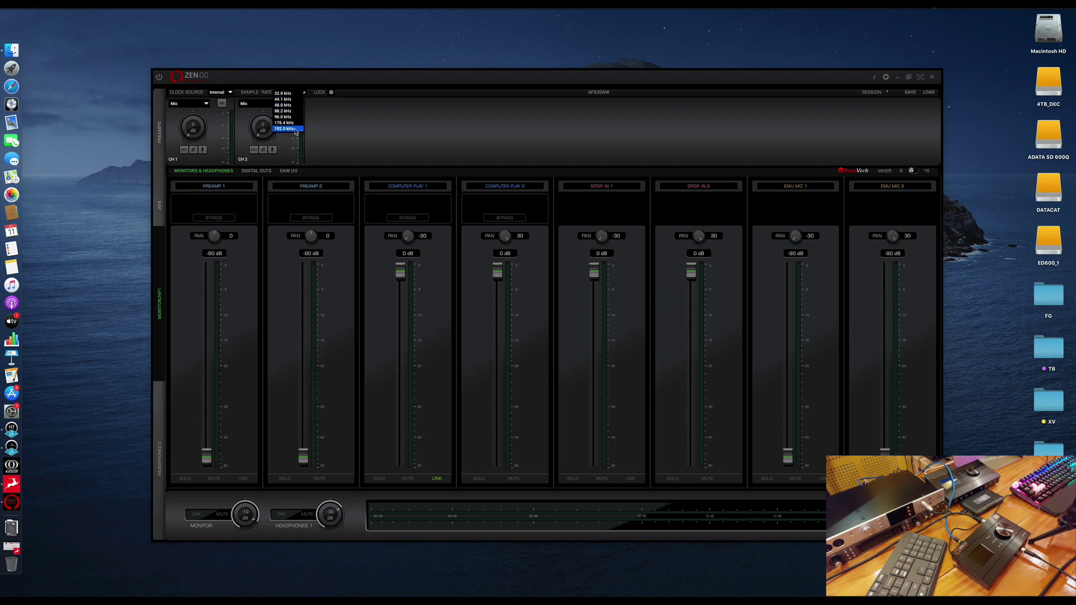
pyautogui.click(292, 105)
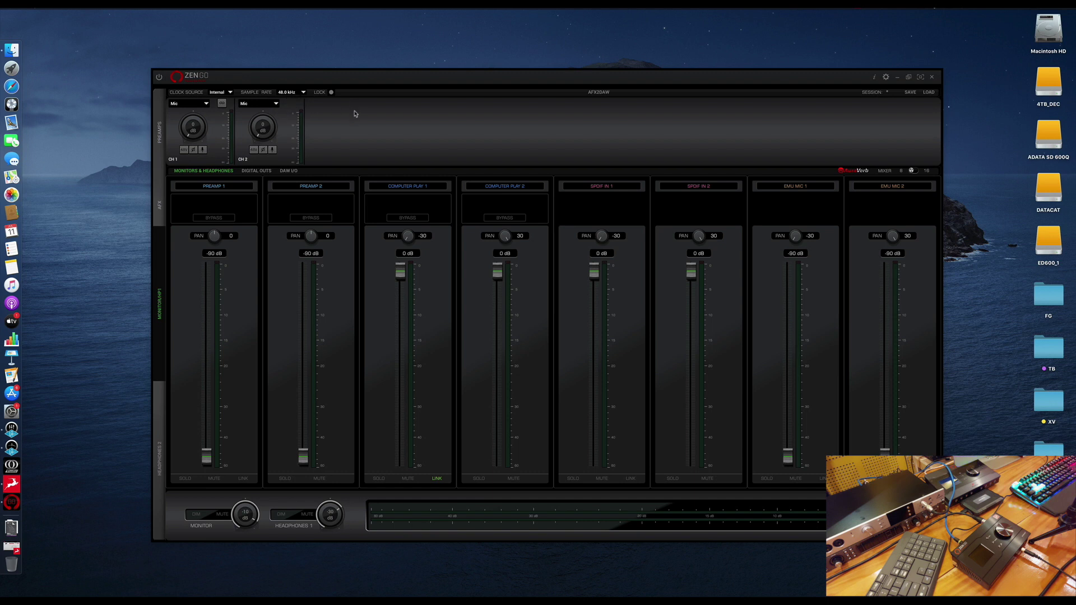
# Check the refresh rate option in the AFX2DAW settings and close them without applying changes
pyautogui.click(599, 93)
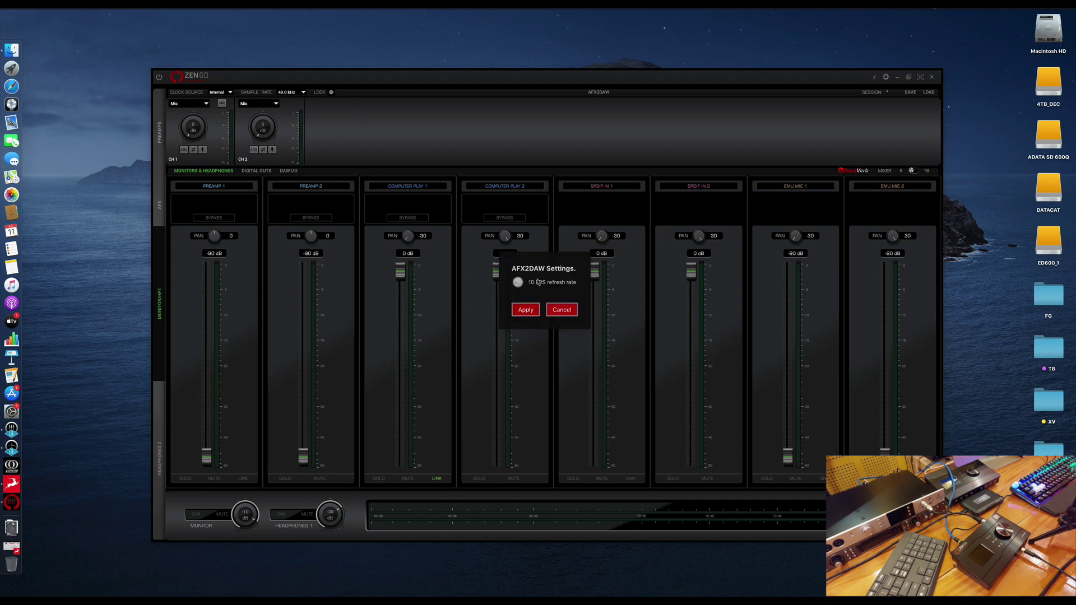
pyautogui.click(547, 310)
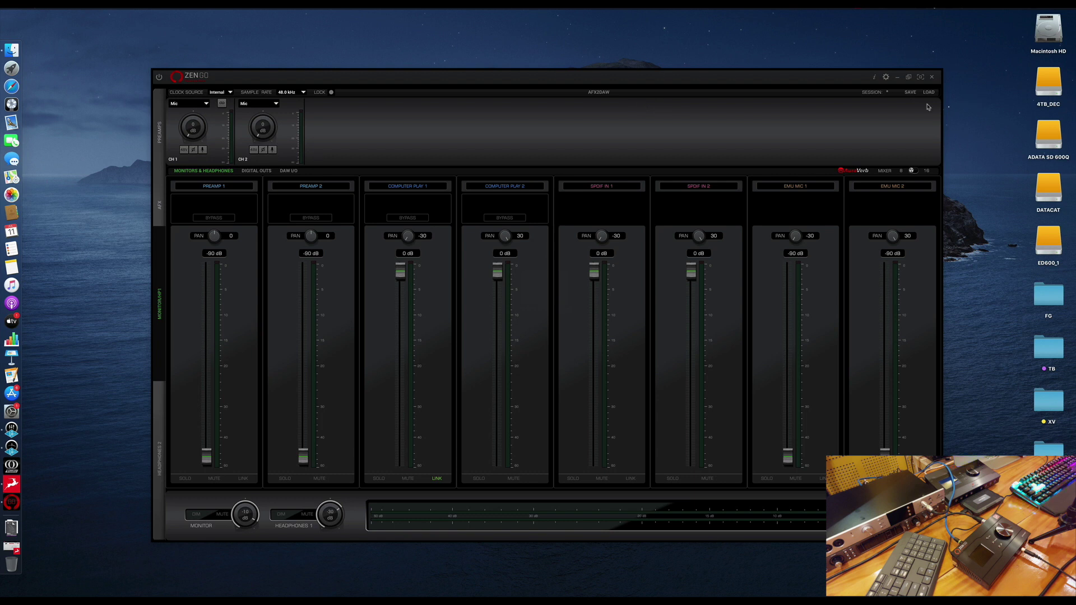
# Read the built-in help descriptions for the mixer's signal sources, the preamp controls and the clock source, and close the help
pyautogui.click(876, 78)
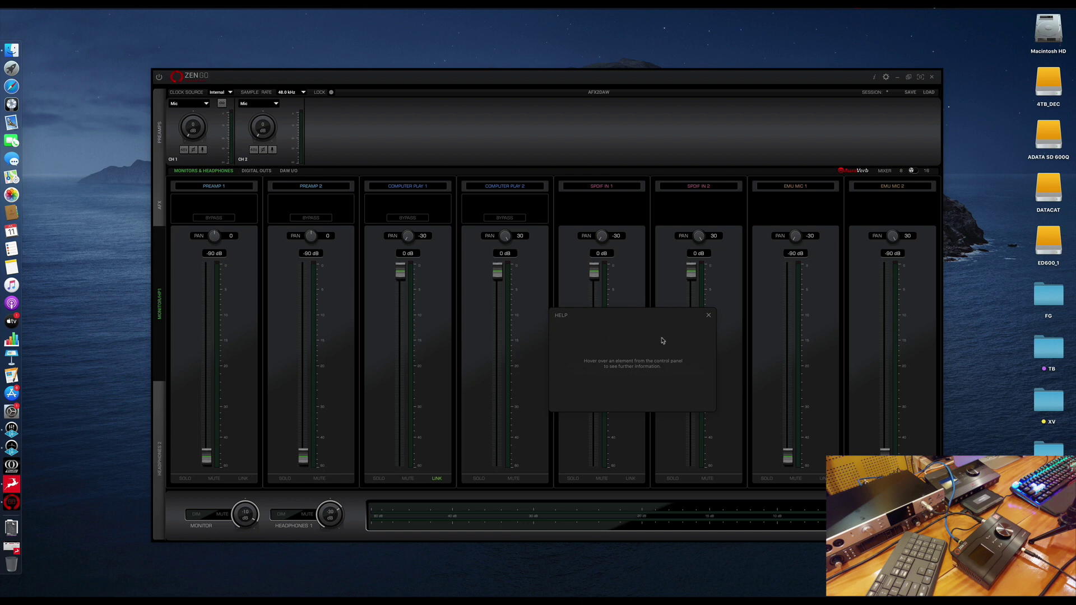
pyautogui.click(709, 316)
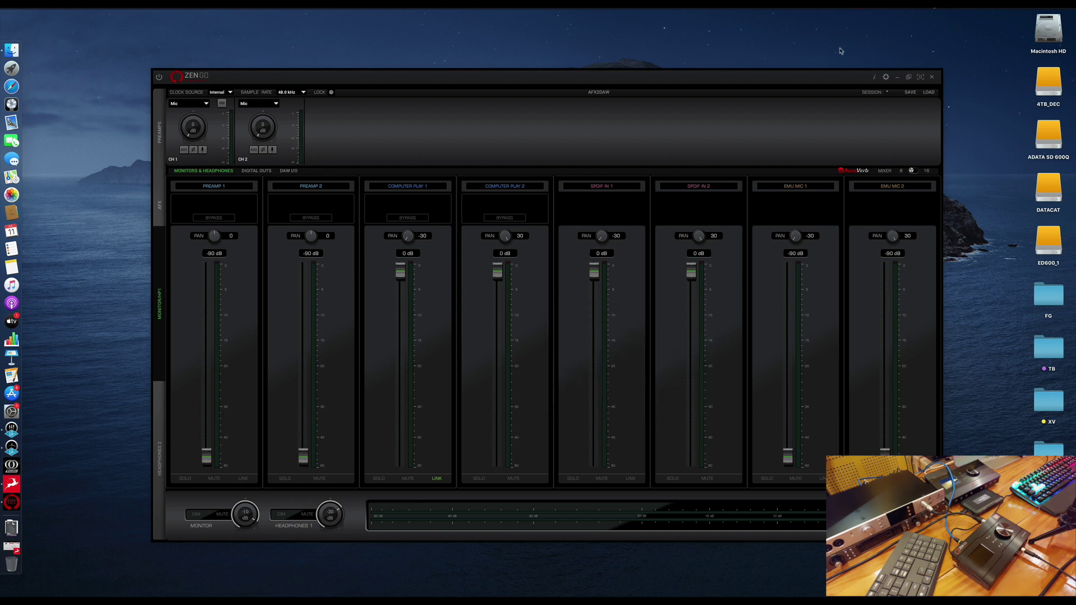
pyautogui.click(876, 79)
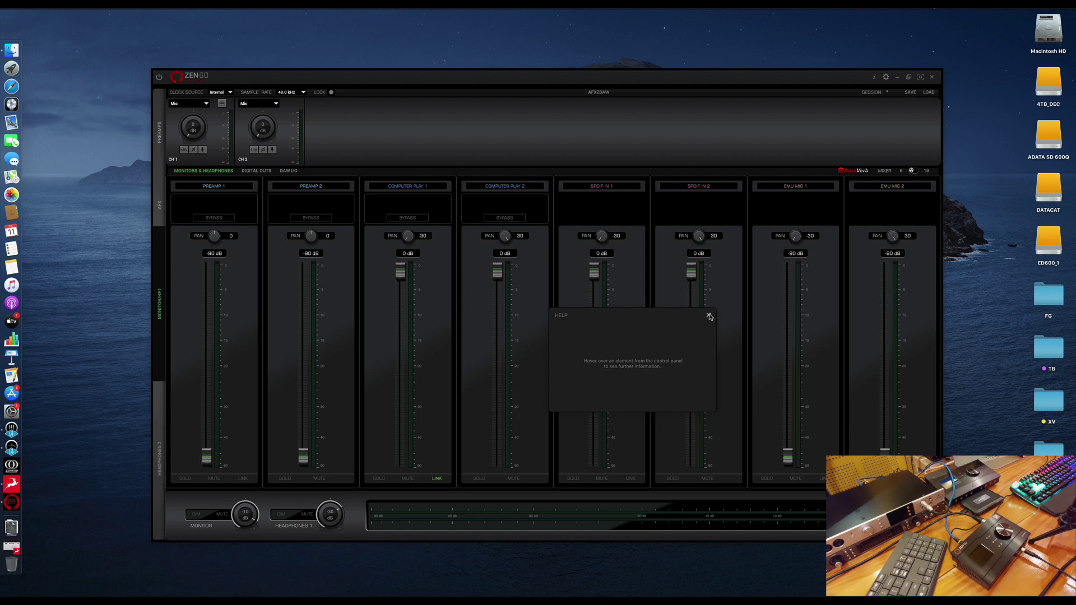
pyautogui.moveTo(315, 189)
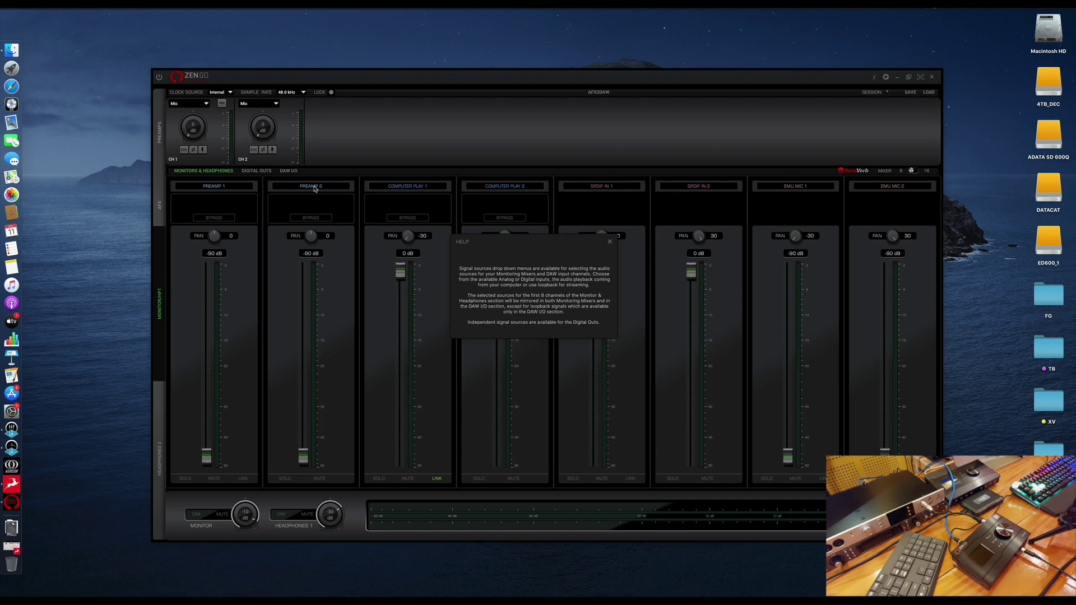
pyautogui.moveTo(259, 132)
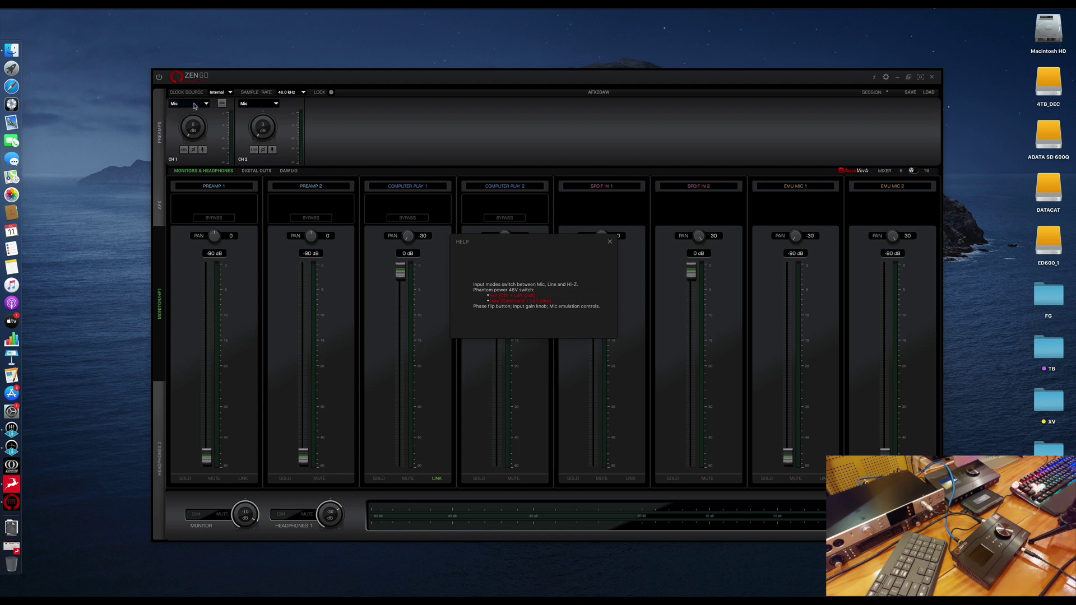
pyautogui.moveTo(220, 96)
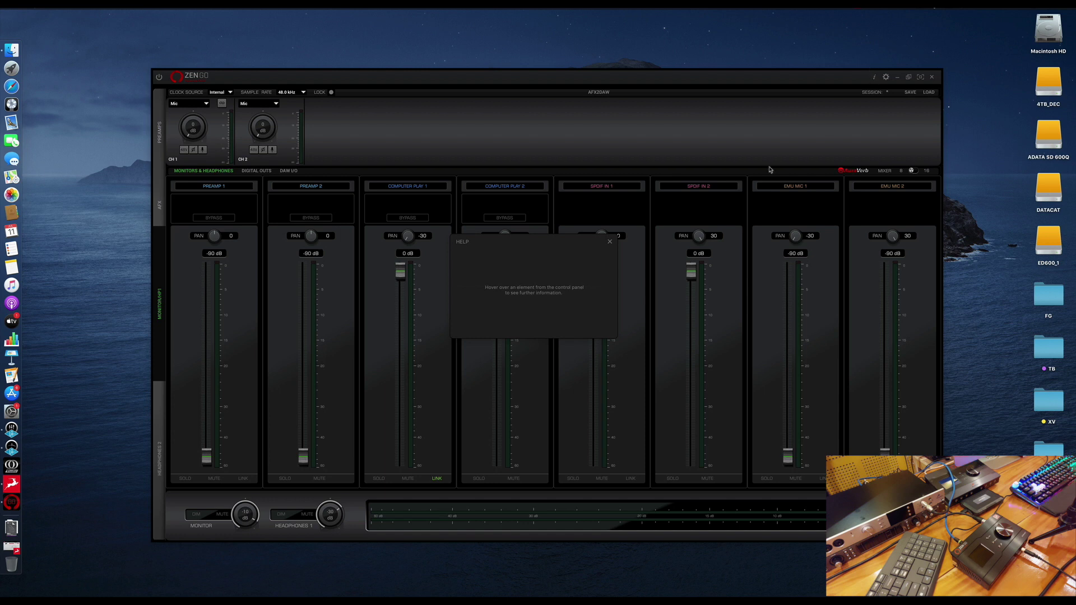
pyautogui.click(609, 241)
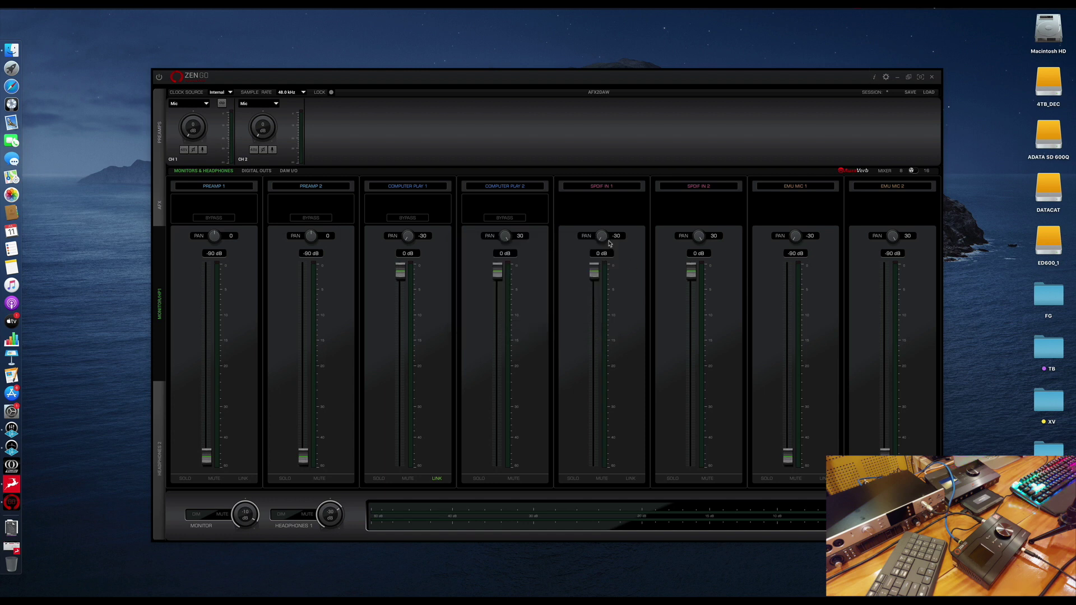
# In the device settings, set the Monitor Out Trim to 20 dBu and the Panning Law to -3 dB
pyautogui.click(886, 77)
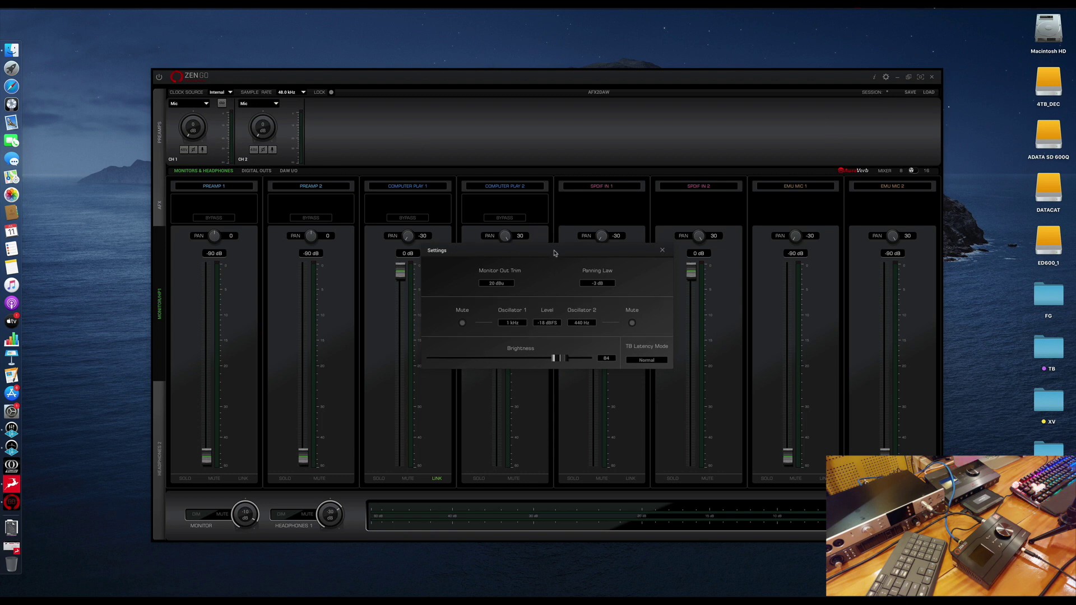
pyautogui.moveTo(555, 253); pyautogui.dragTo(520, 245)
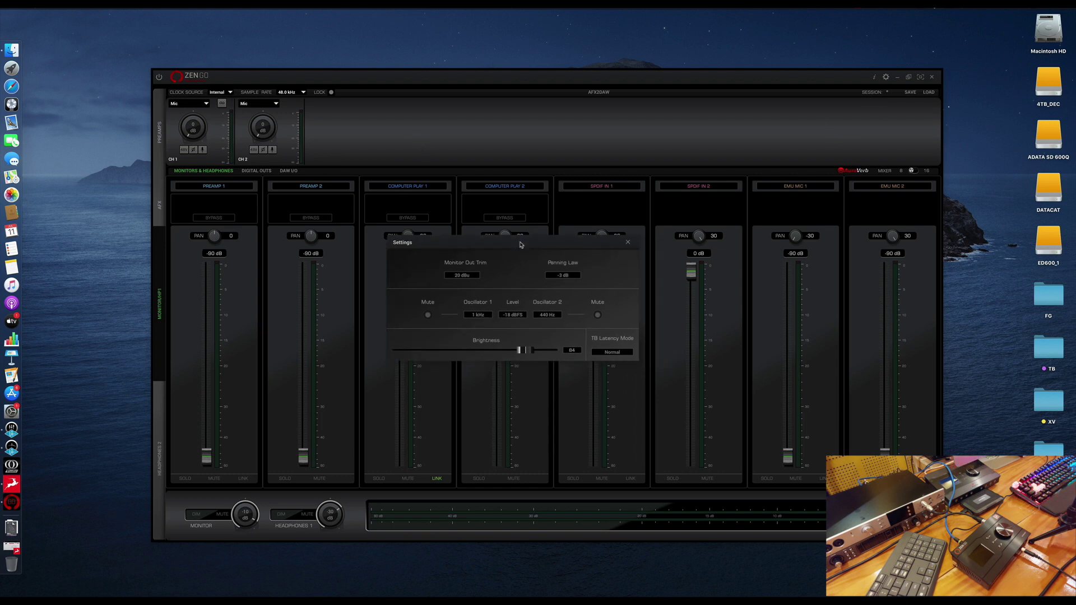
pyautogui.click(472, 277)
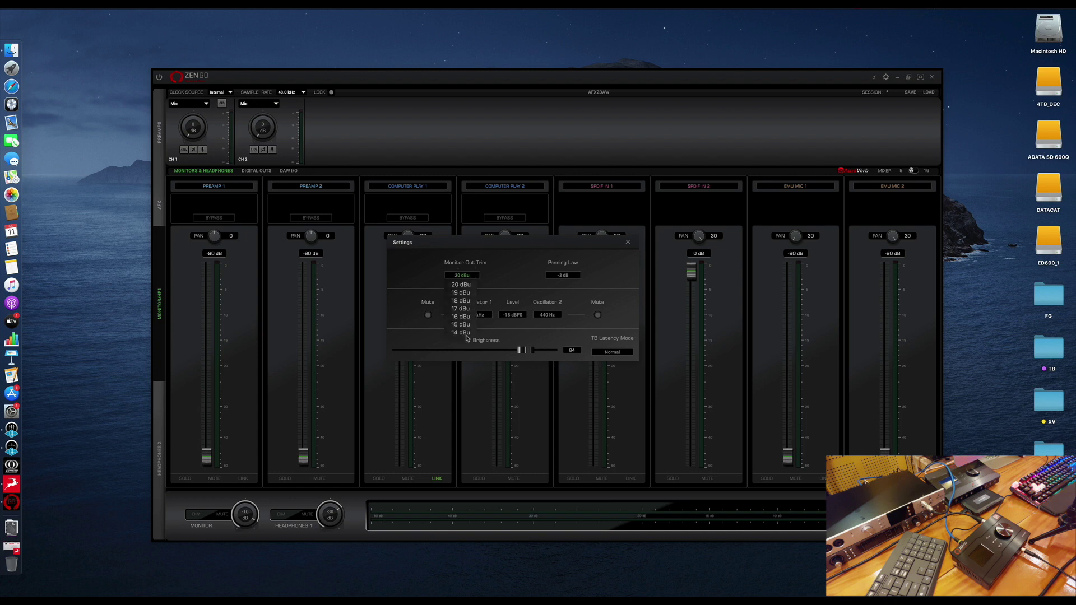
pyautogui.click(462, 285)
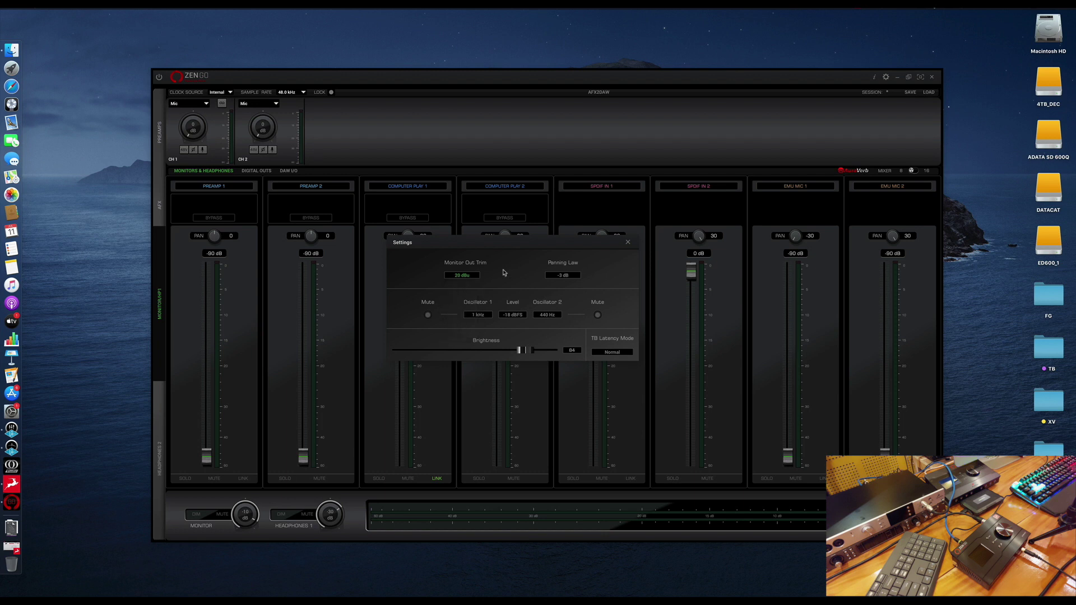
pyautogui.click(572, 278)
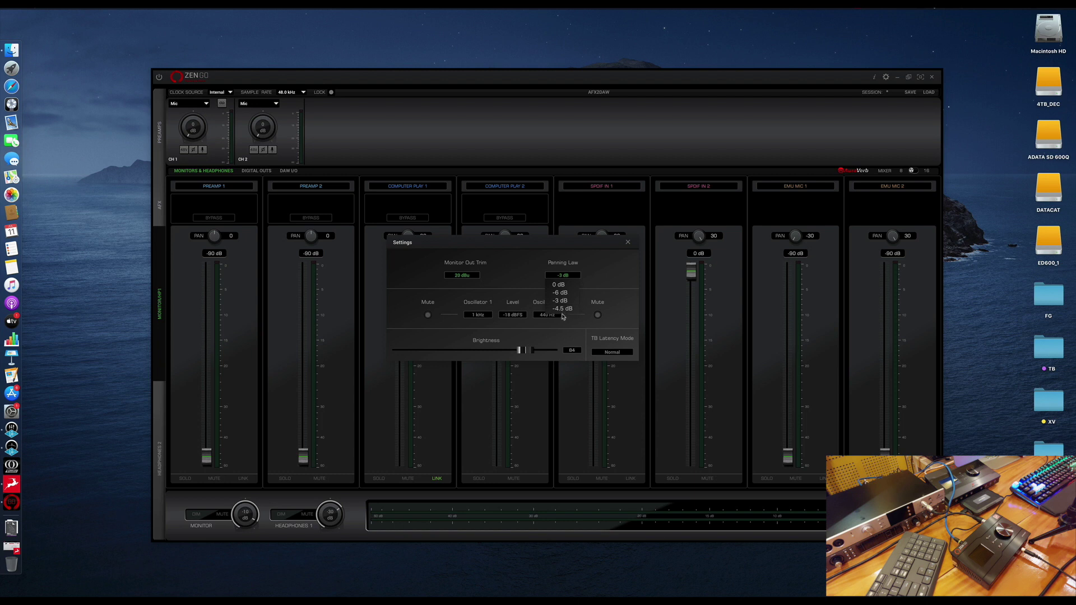
pyautogui.click(563, 302)
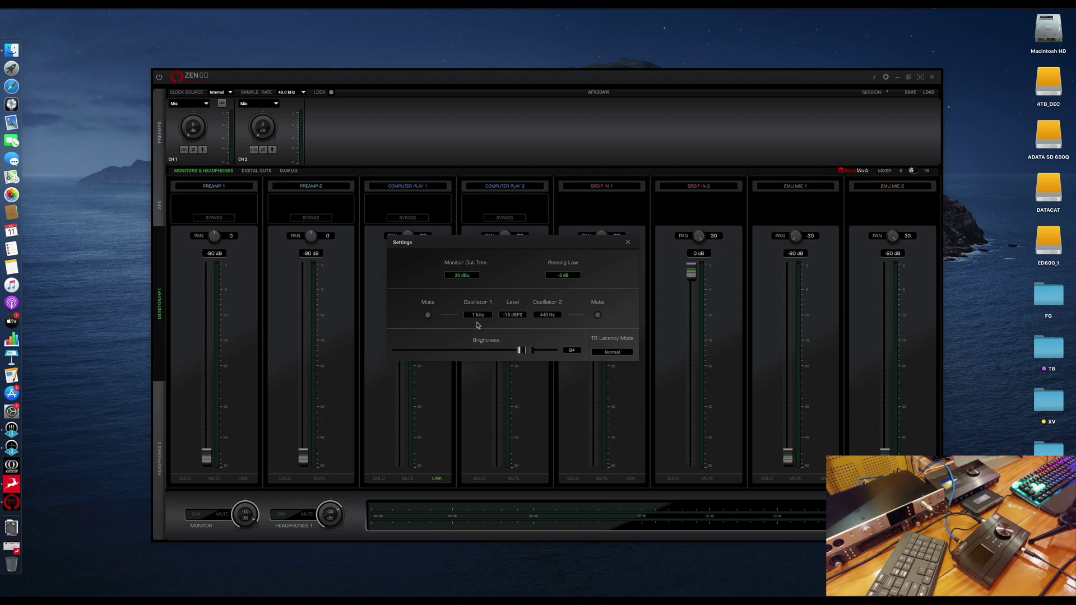
# Set Oscillator 1 to 440 Hz, keep the level at -18 dBFS, and mute both oscillators
pyautogui.click(427, 316)
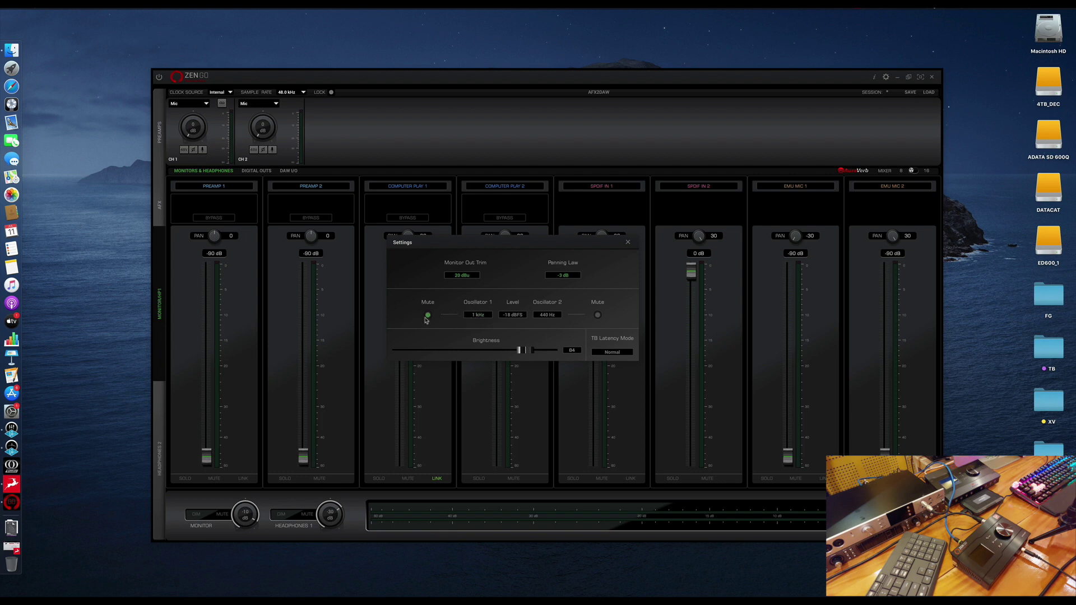
pyautogui.click(427, 317)
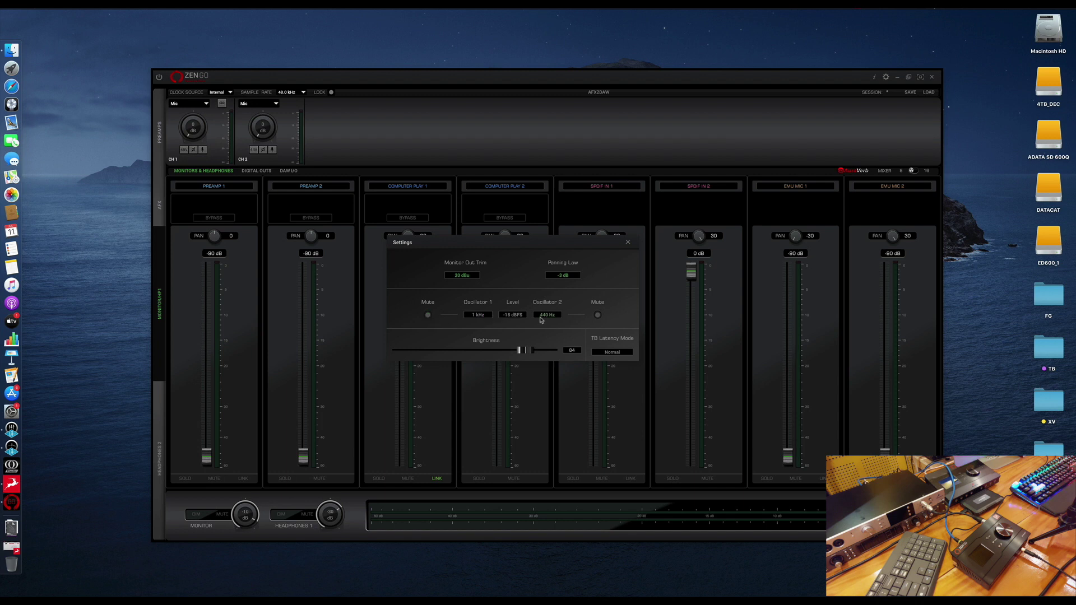
pyautogui.click(523, 317)
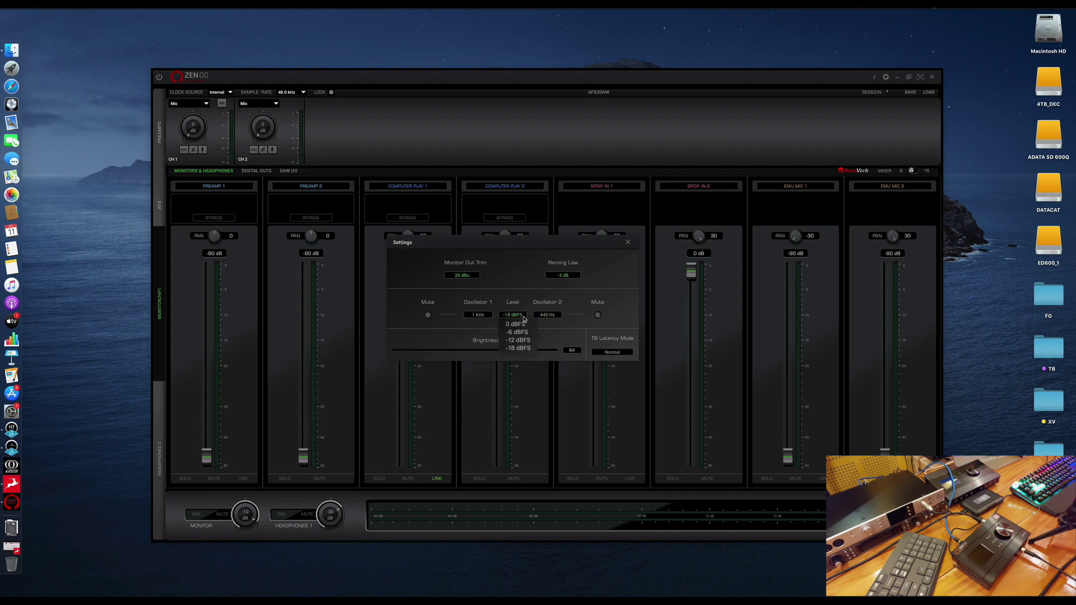
pyautogui.click(563, 333)
pyautogui.click(485, 316)
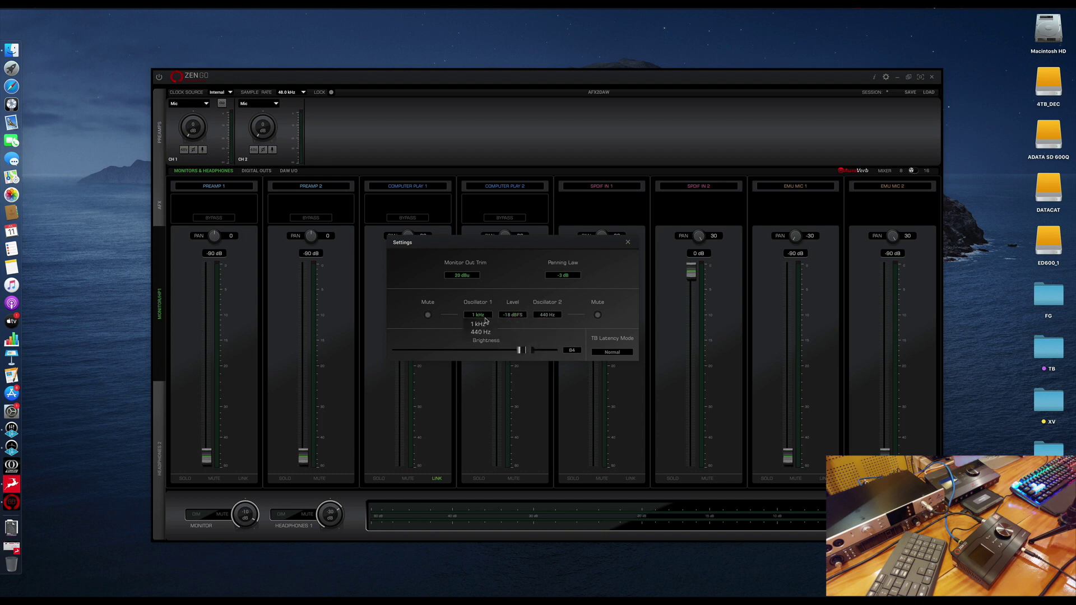
pyautogui.click(482, 324)
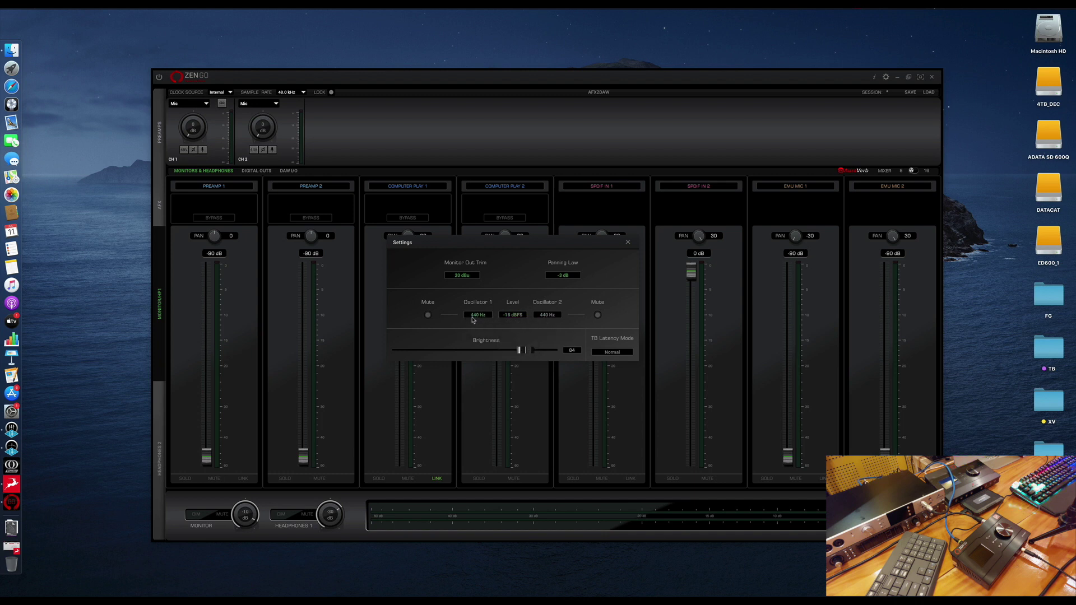
pyautogui.click(598, 316)
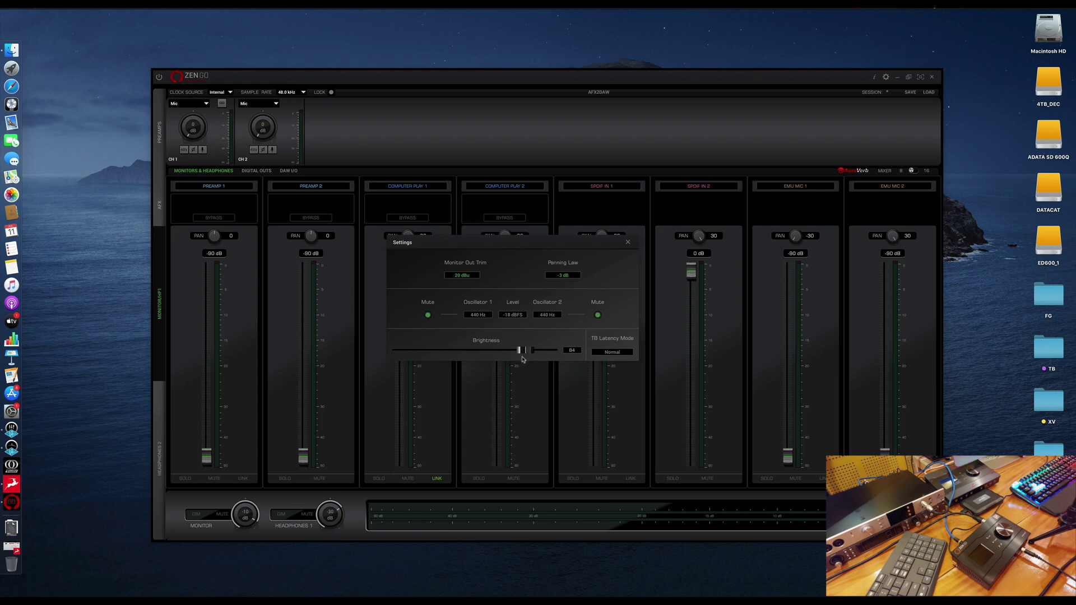
# Adjust the device display brightness and set it to 100
pyautogui.scroll(-10, 507, 351)
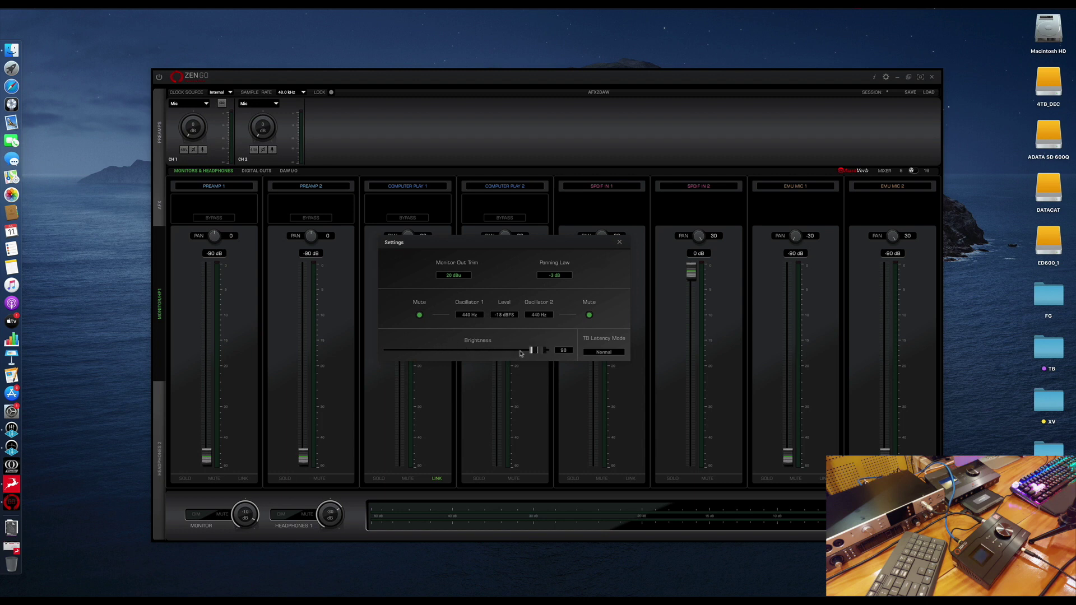
pyautogui.scroll(-13, 480, 352)
pyautogui.moveTo(480, 351); pyautogui.dragTo(544, 352)
# Review the TB Latency Mode choices, select Normal, and close the device settings
pyautogui.click(613, 357)
pyautogui.click(609, 364)
pyautogui.click(609, 352)
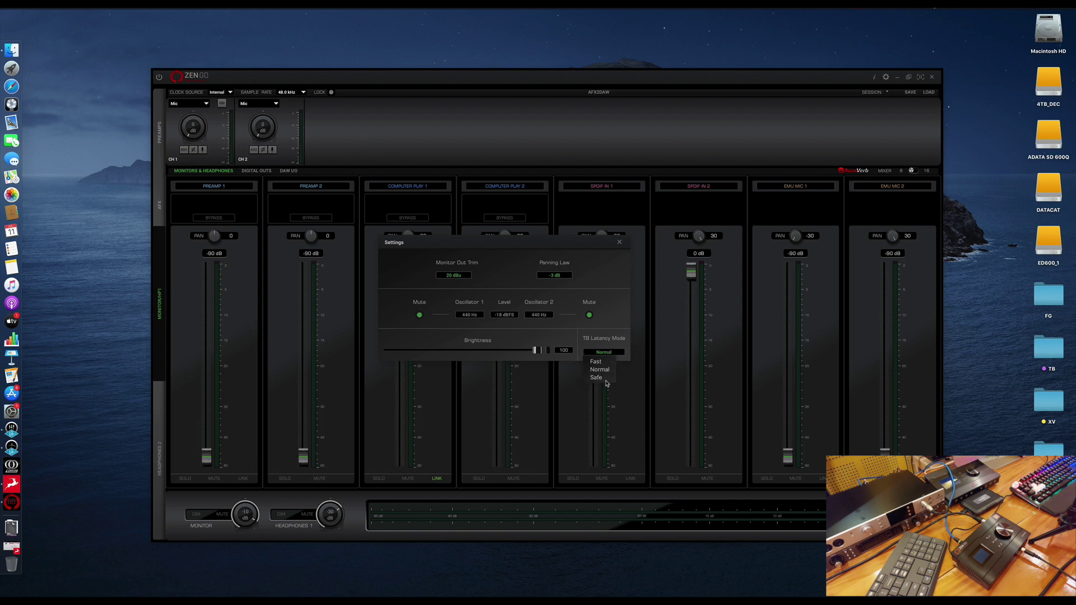
pyautogui.click(609, 331)
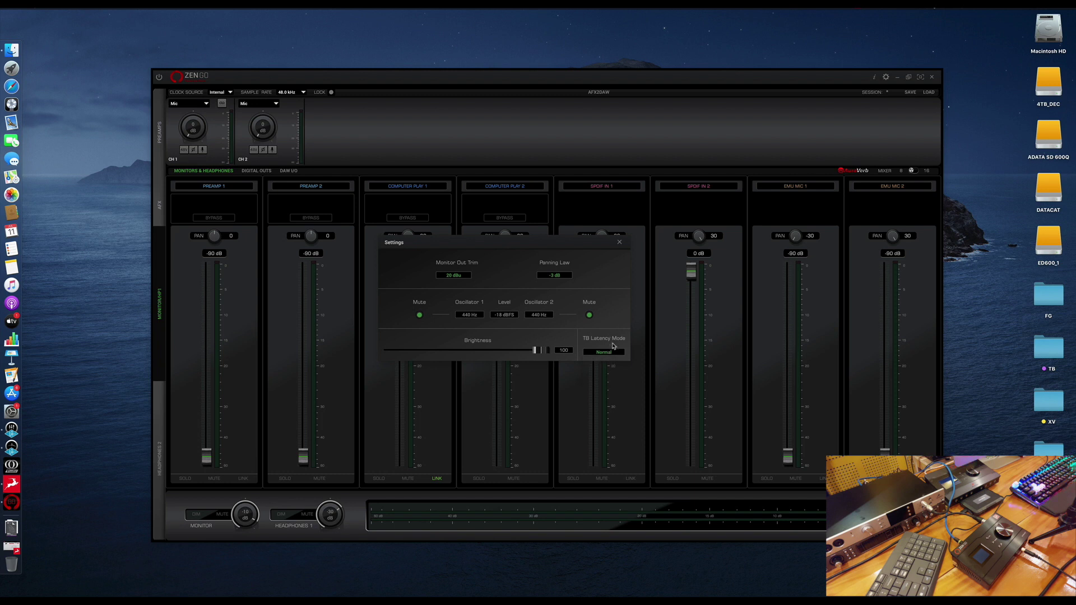
pyautogui.click(613, 353)
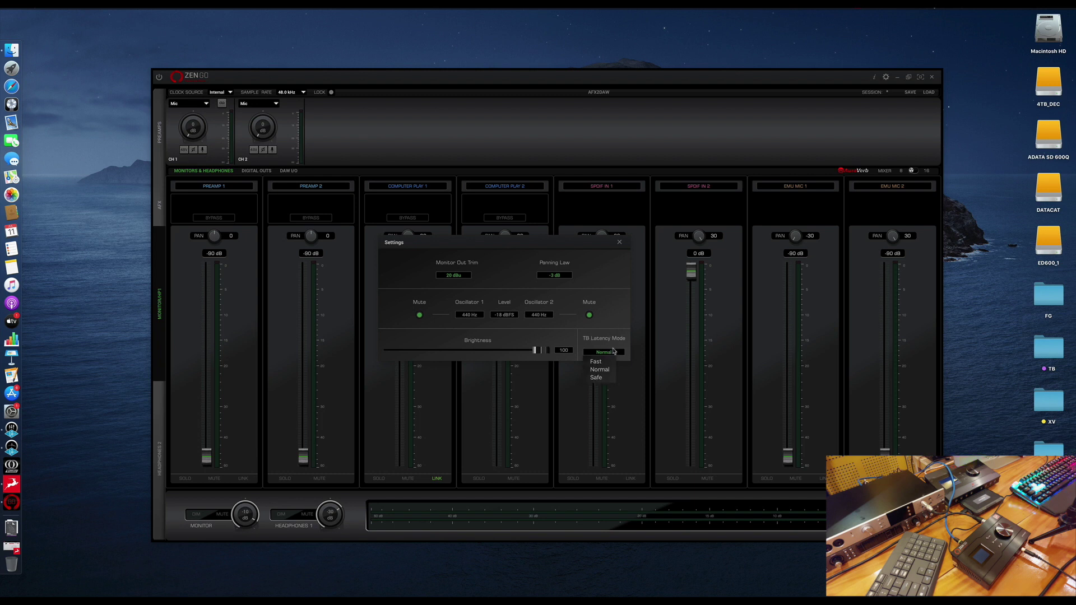
pyautogui.click(608, 369)
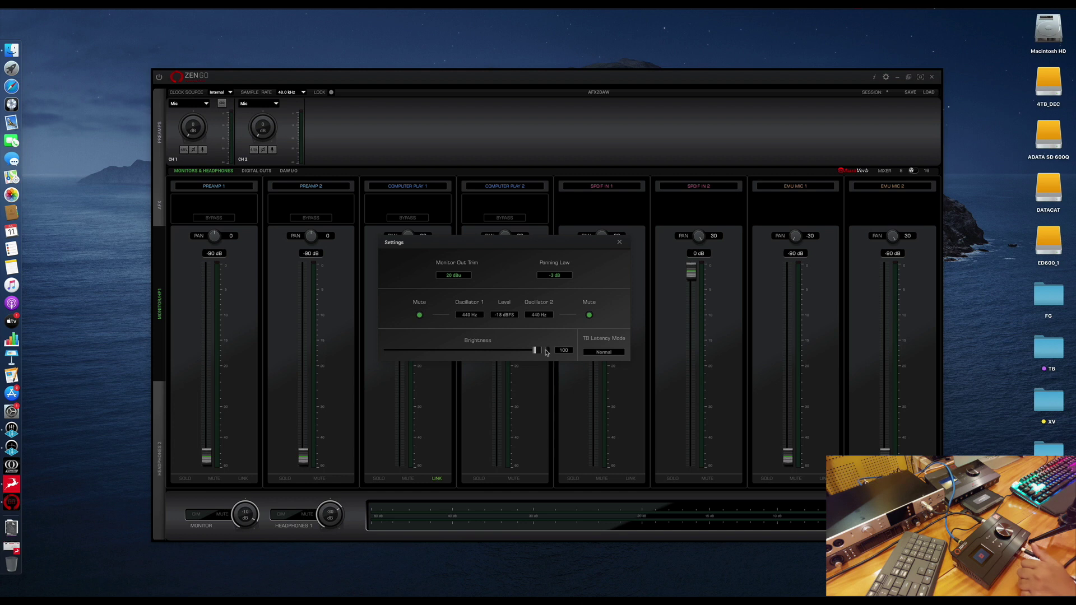
pyautogui.press('Escape')
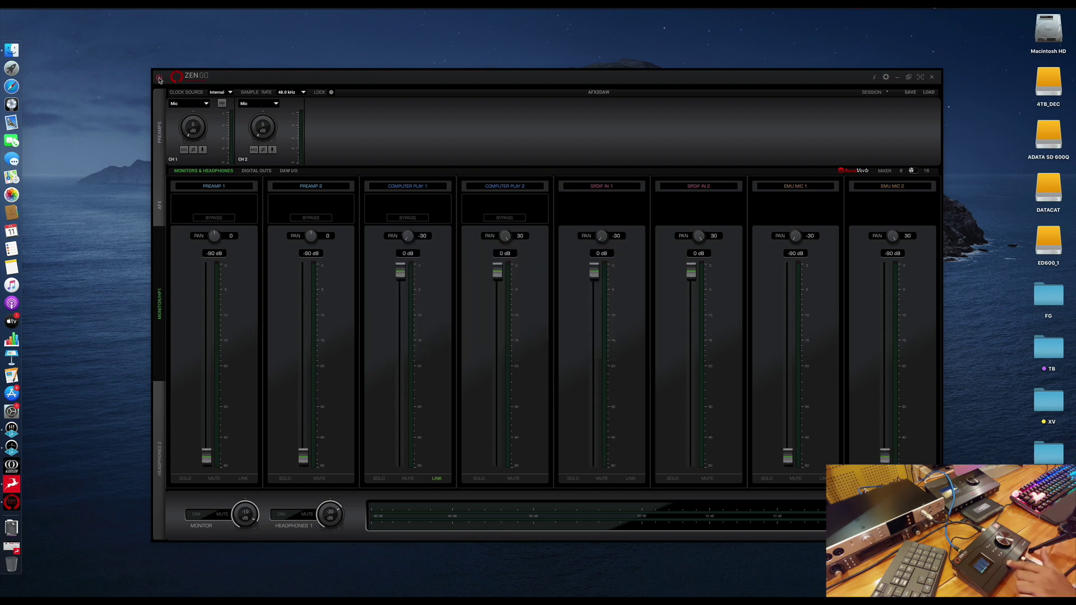
# Toggle the audio interface's power state twice from the control panel
pyautogui.click(159, 79)
pyautogui.click(159, 78)
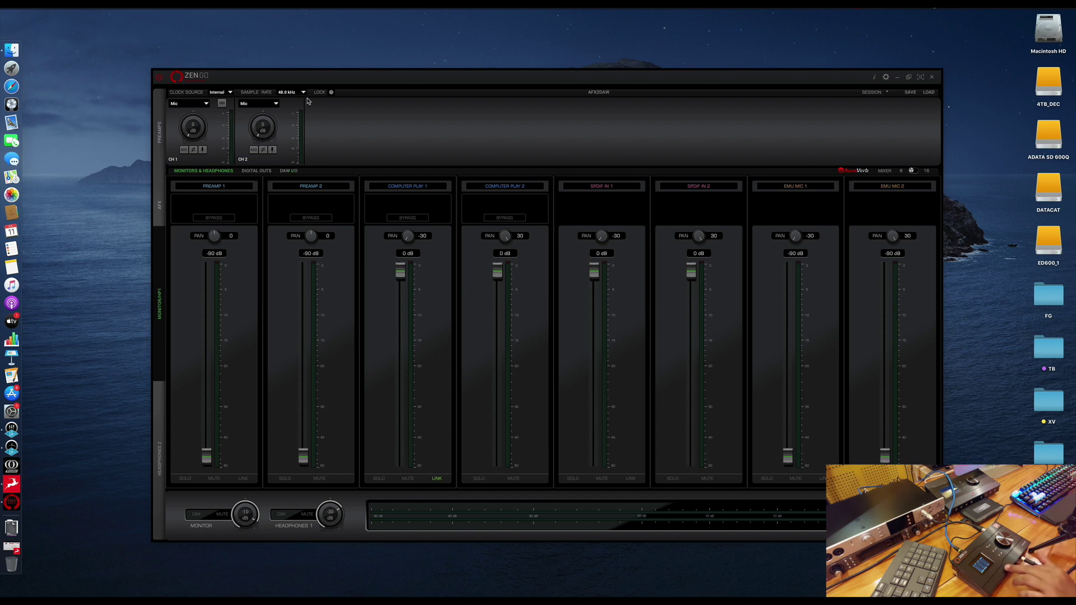
# Cycle the control panel window through its small, large and medium sizes and reposition it on the desktop
pyautogui.click(919, 78)
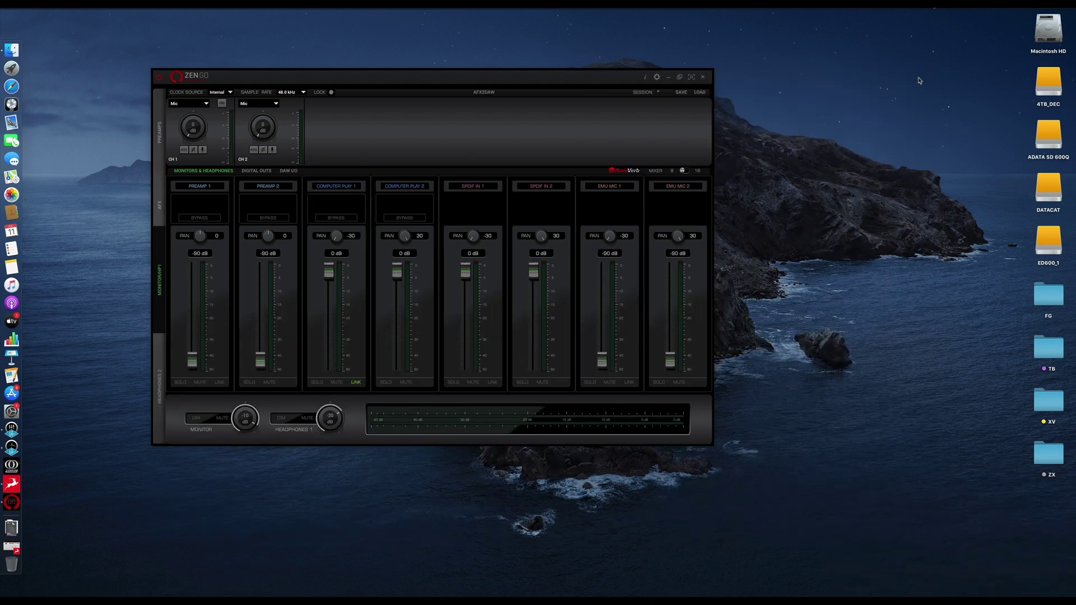
pyautogui.click(688, 80)
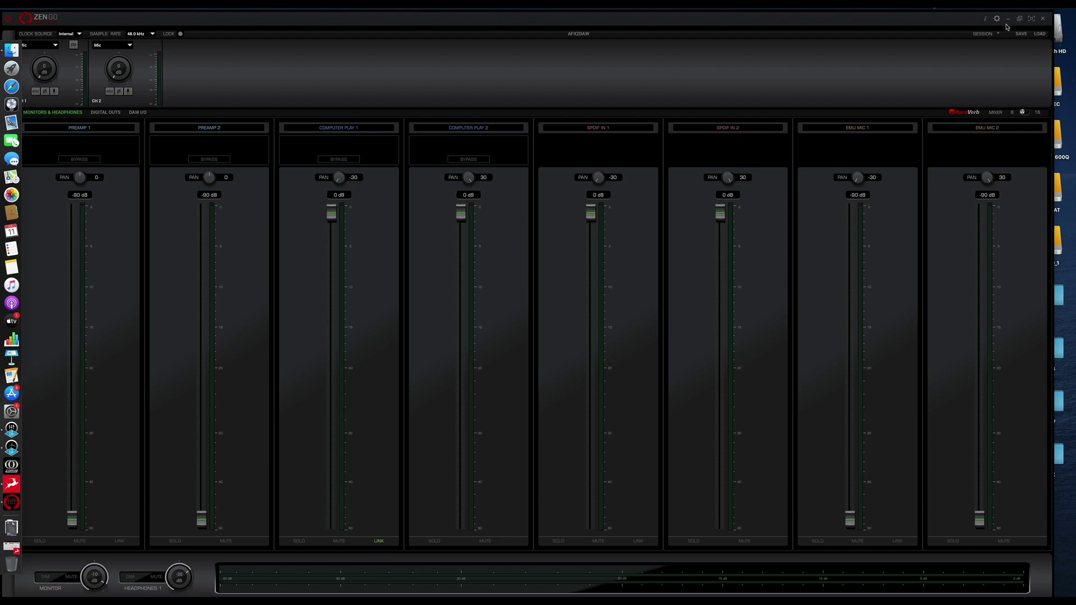
pyautogui.click(1030, 22)
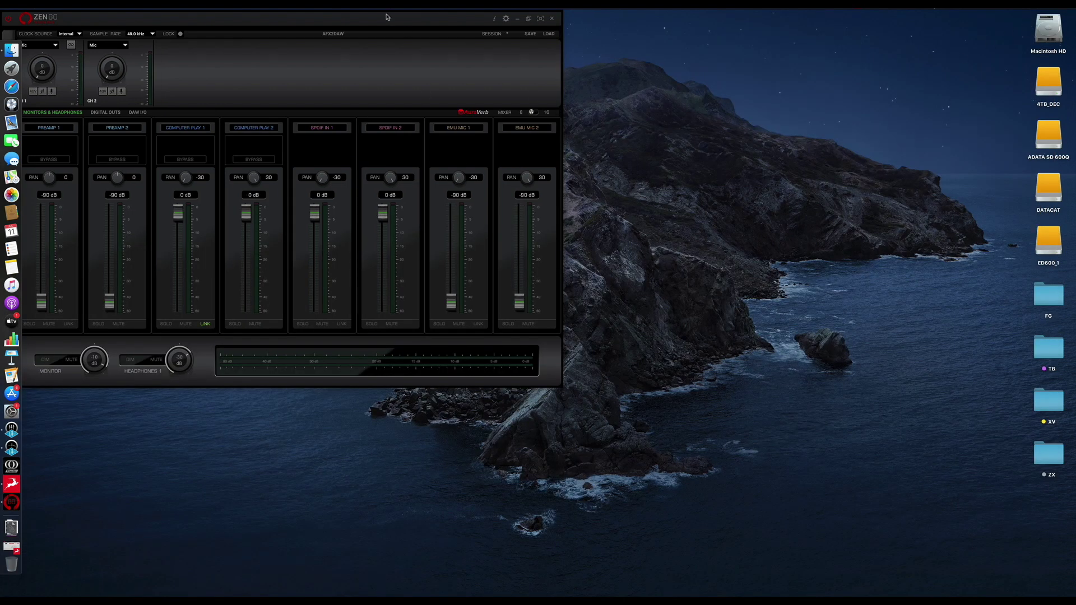
pyautogui.moveTo(511, 43); pyautogui.dragTo(534, 47)
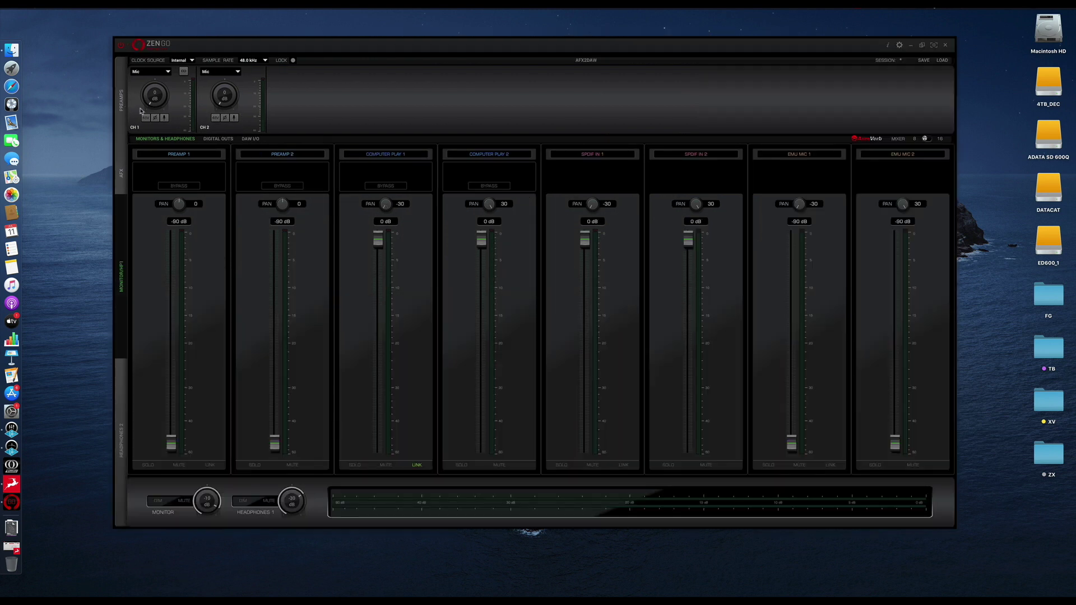
# Try the Line and Hi-Z input types on preamp channel 1 and return it to Mic
pyautogui.click(168, 73)
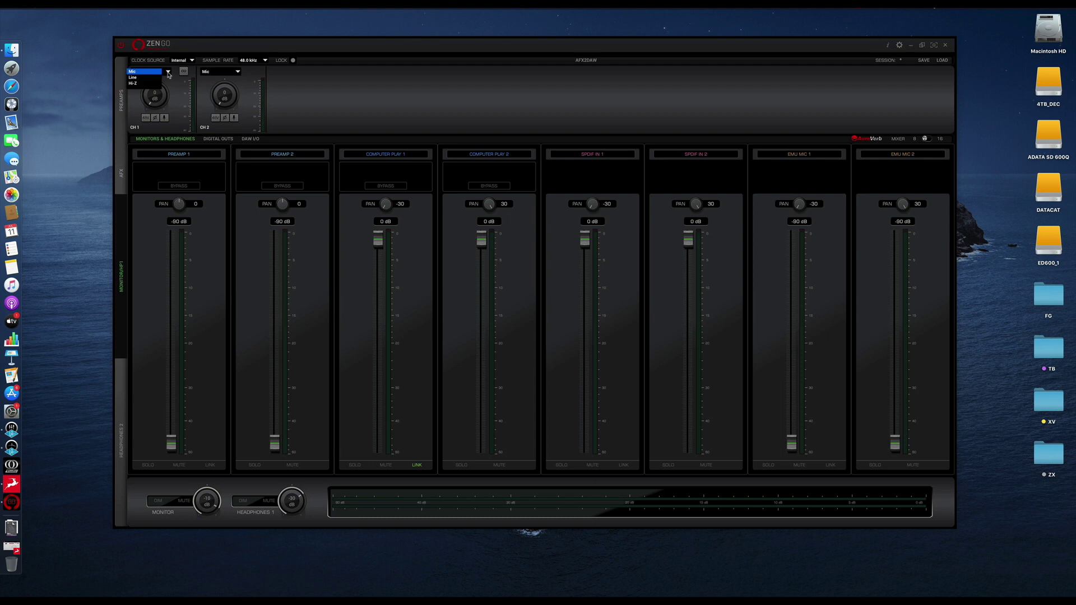
pyautogui.click(140, 83)
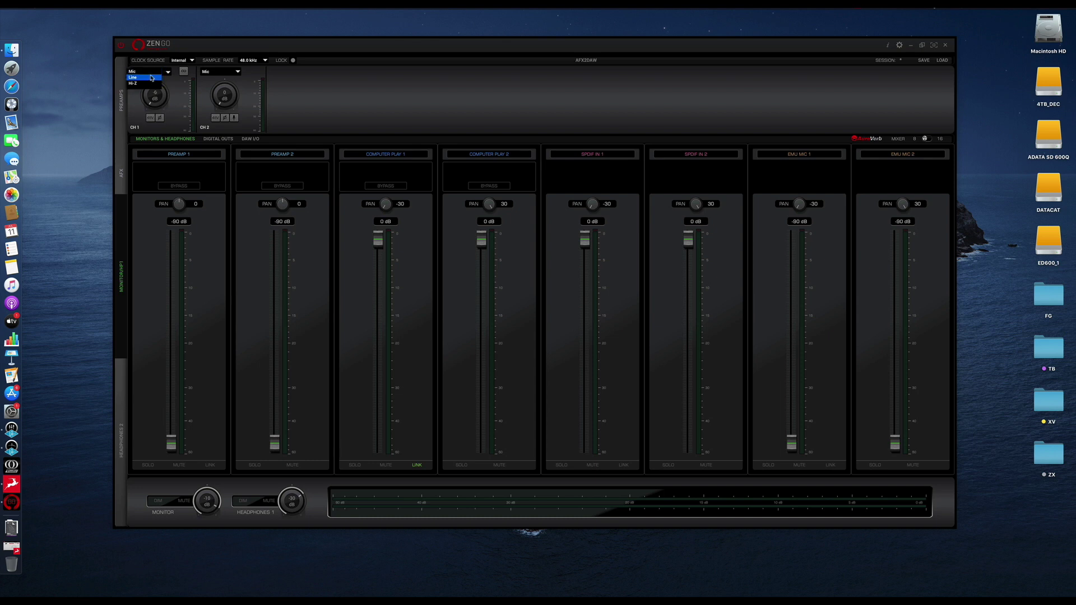
pyautogui.click(151, 75)
pyautogui.click(154, 73)
pyautogui.click(159, 75)
pyautogui.click(147, 77)
pyautogui.click(151, 71)
pyautogui.click(135, 83)
pyautogui.click(150, 72)
pyautogui.click(143, 73)
# Review the input type choices of preamp channel 2
pyautogui.click(218, 73)
pyautogui.click(217, 72)
pyautogui.click(217, 72)
pyautogui.click(191, 127)
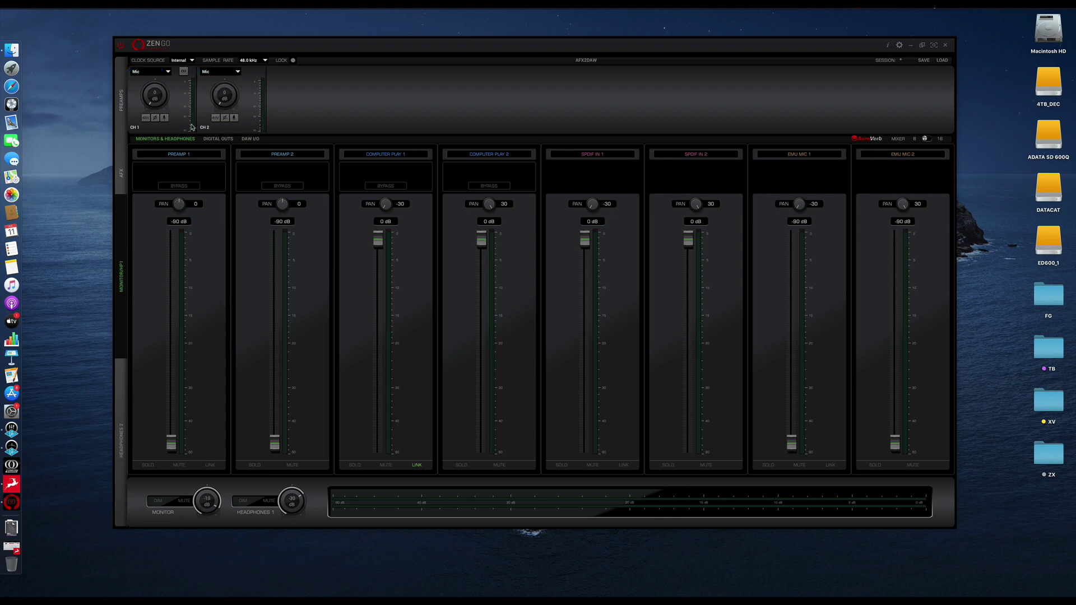
# Examine the Mic Modeling settings for preamp channel 1, reposition their window and close it
pyautogui.click(157, 120)
pyautogui.click(164, 119)
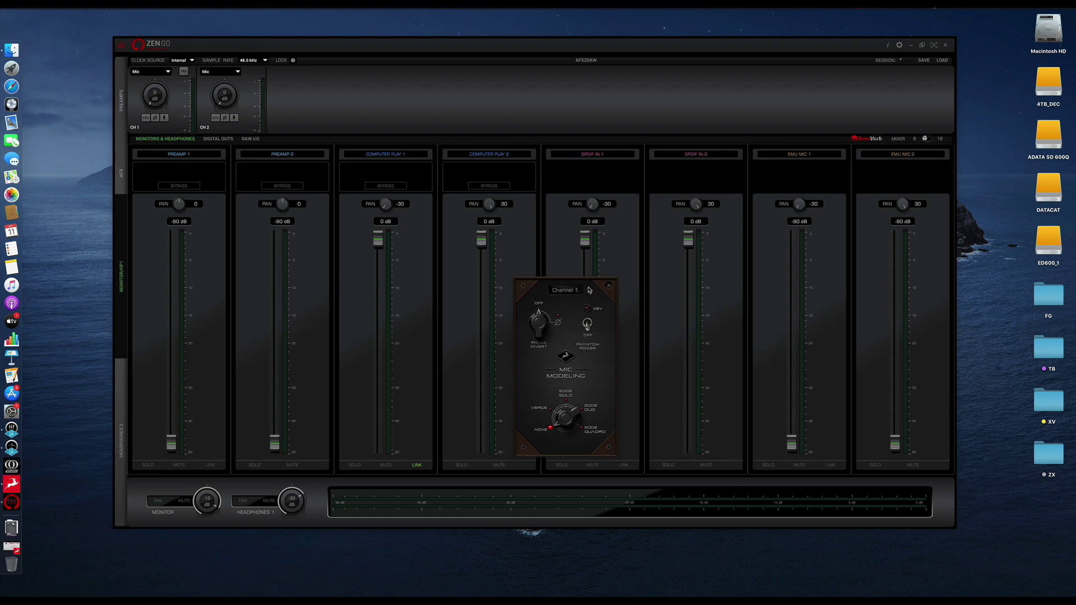
pyautogui.moveTo(595, 291); pyautogui.dragTo(520, 283)
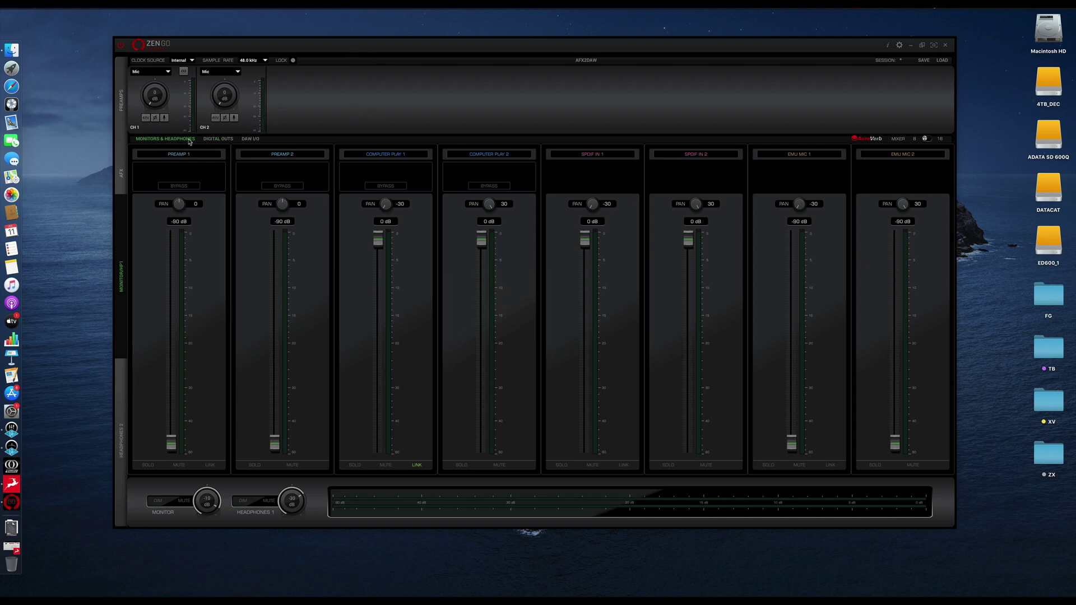
# Look through the Digital Outs and DAW I/O pages and return to Monitors & Headphones
pyautogui.click(215, 141)
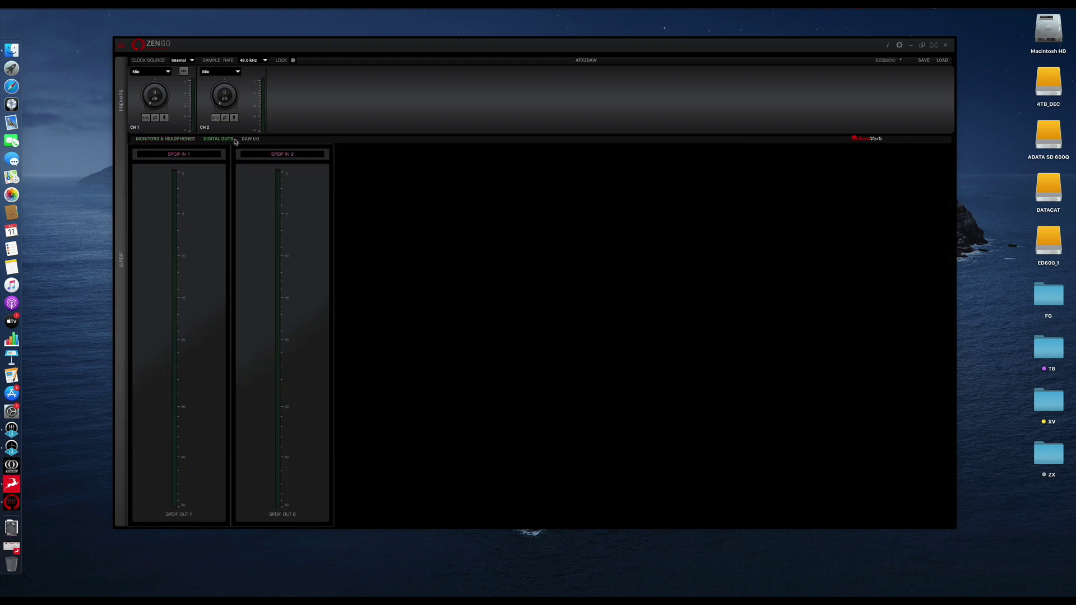
pyautogui.click(243, 140)
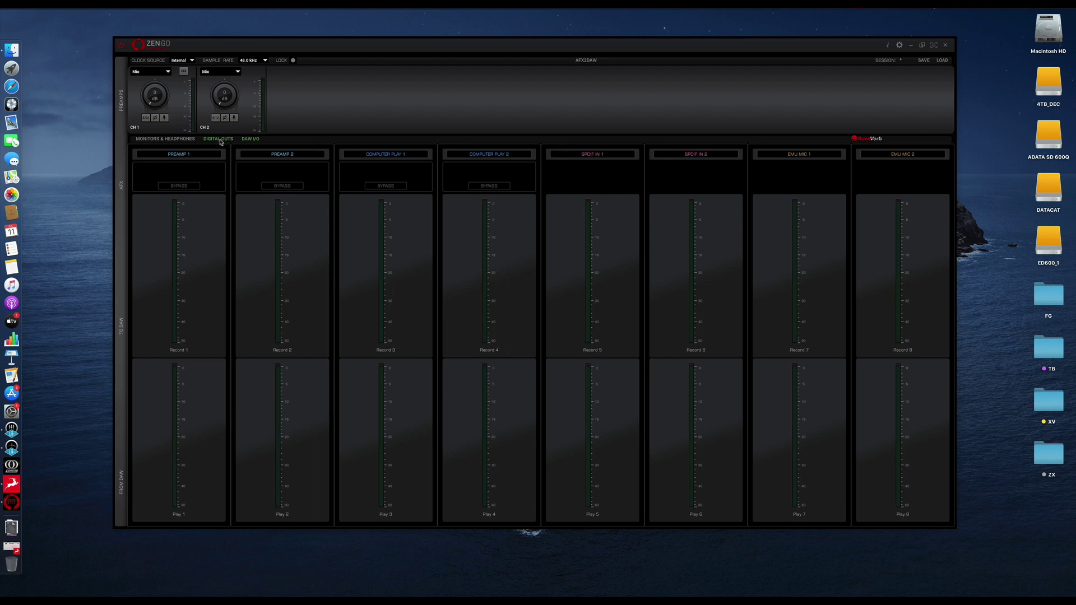
pyautogui.click(219, 140)
pyautogui.click(208, 155)
pyautogui.click(210, 154)
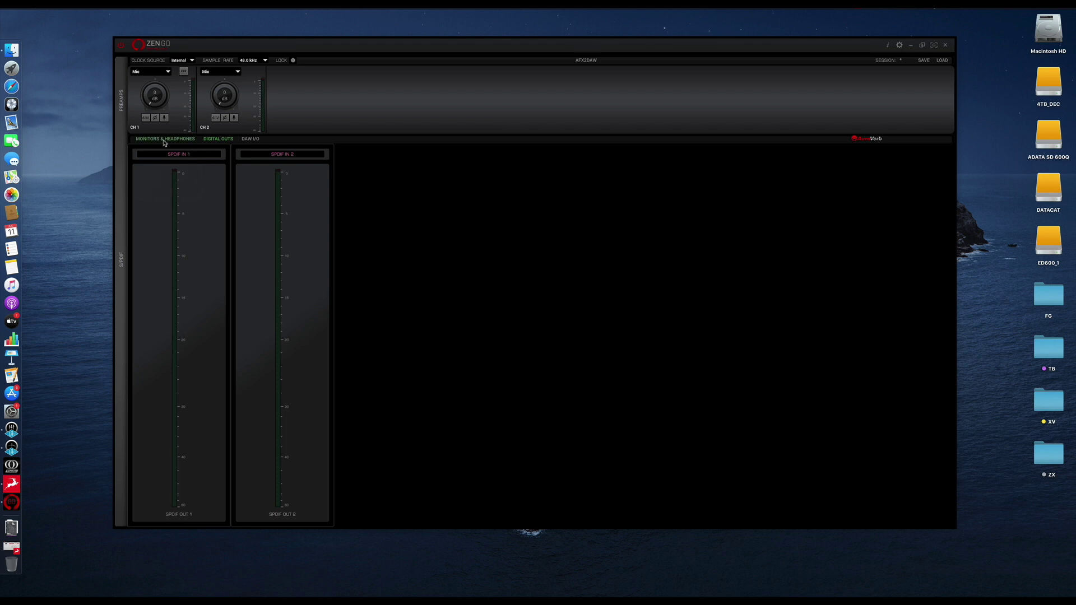
pyautogui.click(164, 140)
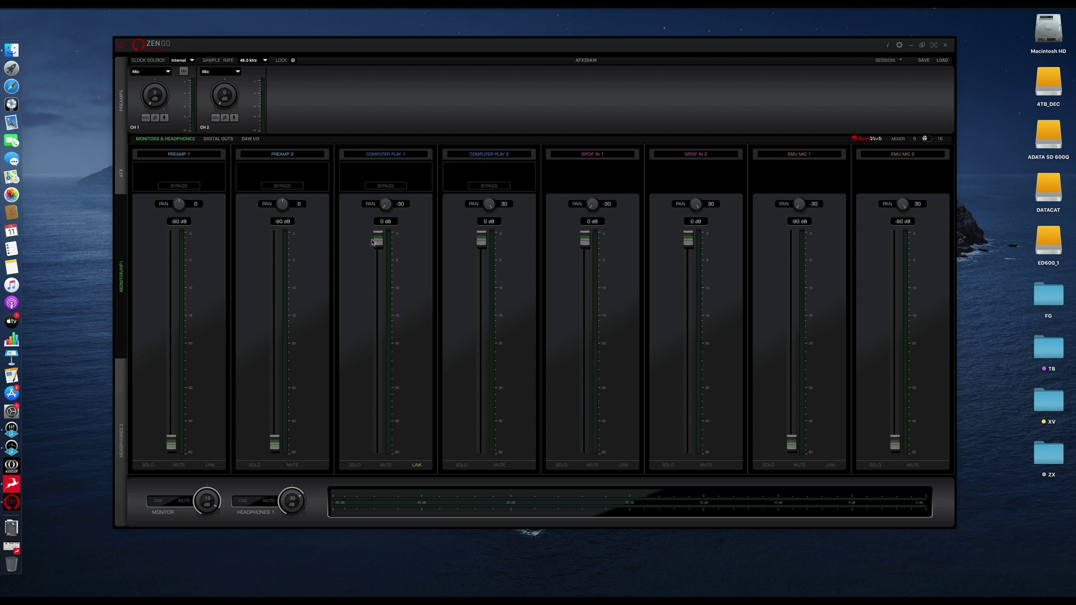
# Try the Computer Play 1 and 2 pans, faders and link, setting the Computer Play 2 pan to 17 and both faders to 0 dB
pyautogui.moveTo(385, 195); pyautogui.dragTo(388, 247)
pyautogui.moveTo(485, 208); pyautogui.dragTo(487, 217)
pyautogui.moveTo(481, 239); pyautogui.dragTo(481, 242)
pyautogui.click(417, 465)
pyautogui.moveTo(378, 242); pyautogui.dragTo(378, 240)
pyautogui.click(417, 466)
pyautogui.moveTo(481, 241); pyautogui.dragTo(481, 212)
# Review the source choices available for the Computer Play 1 and Computer Play 2 mixer channels
pyautogui.click(390, 154)
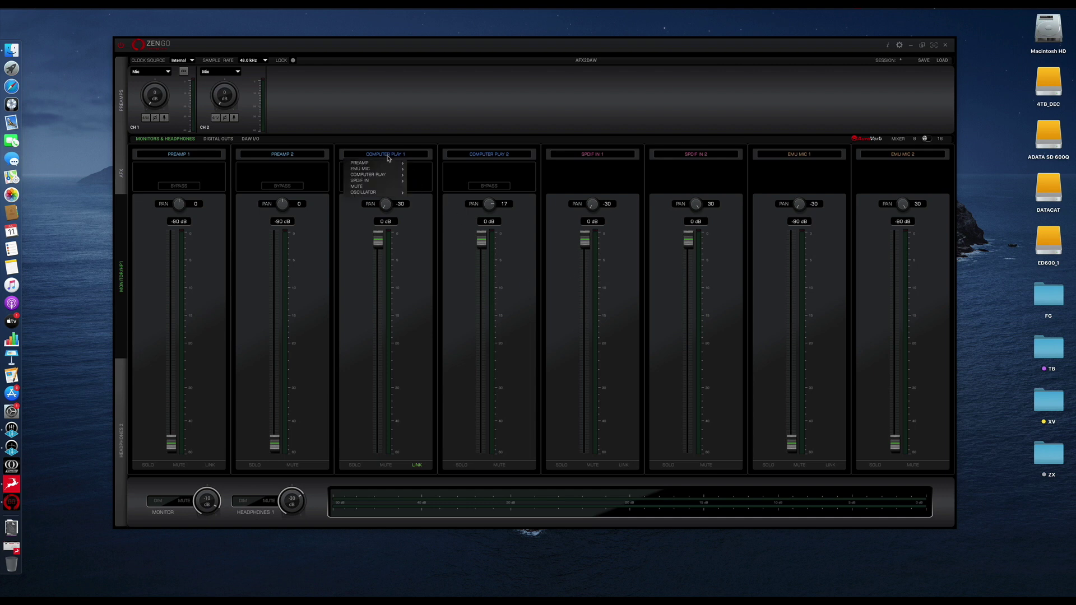
pyautogui.click(416, 388)
pyautogui.click(395, 155)
pyautogui.moveTo(390, 165)
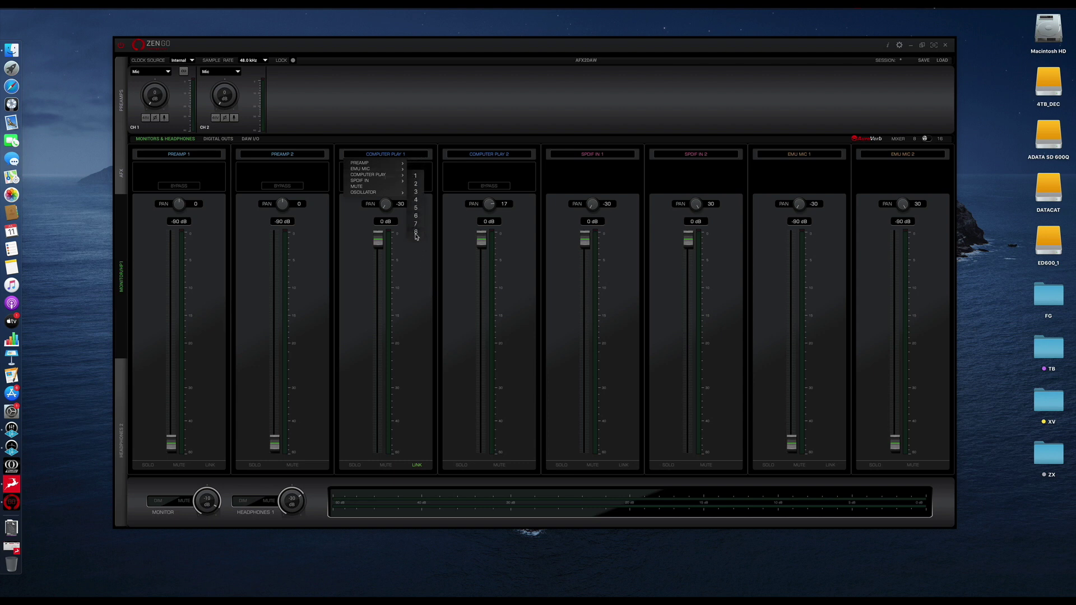
pyautogui.click(480, 159)
pyautogui.click(481, 159)
pyautogui.moveTo(482, 174)
pyautogui.click(536, 258)
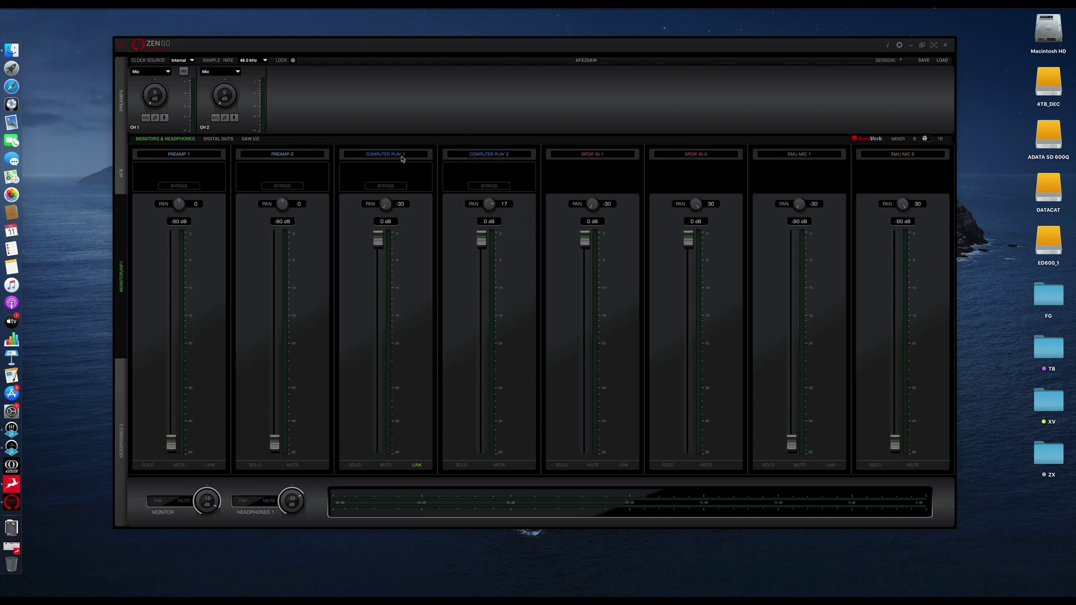
pyautogui.click(402, 158)
pyautogui.moveTo(384, 181)
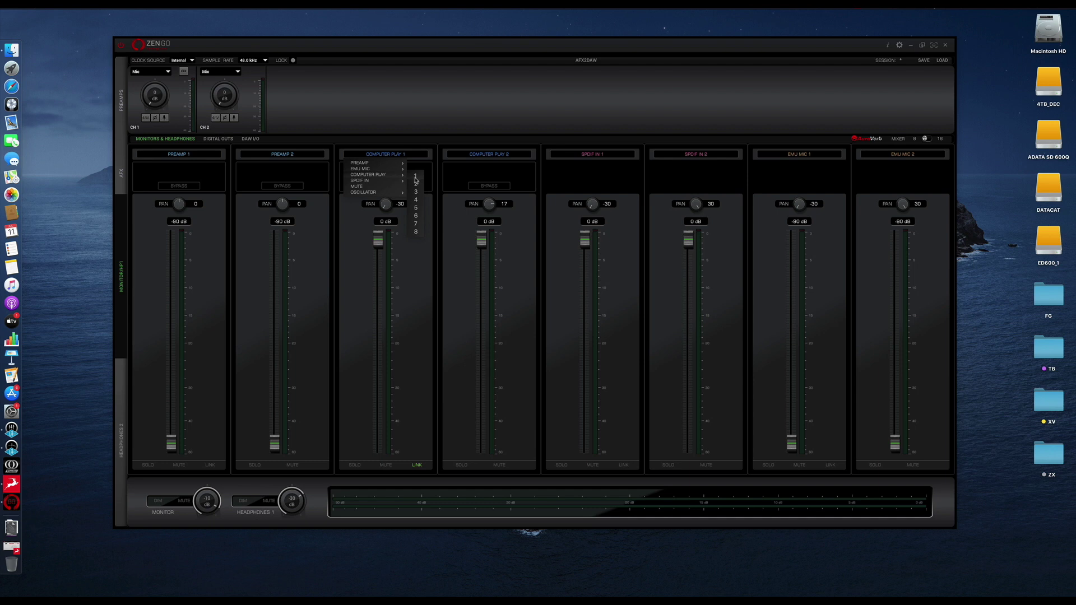
pyautogui.click(488, 155)
pyautogui.click(488, 155)
pyautogui.moveTo(466, 180)
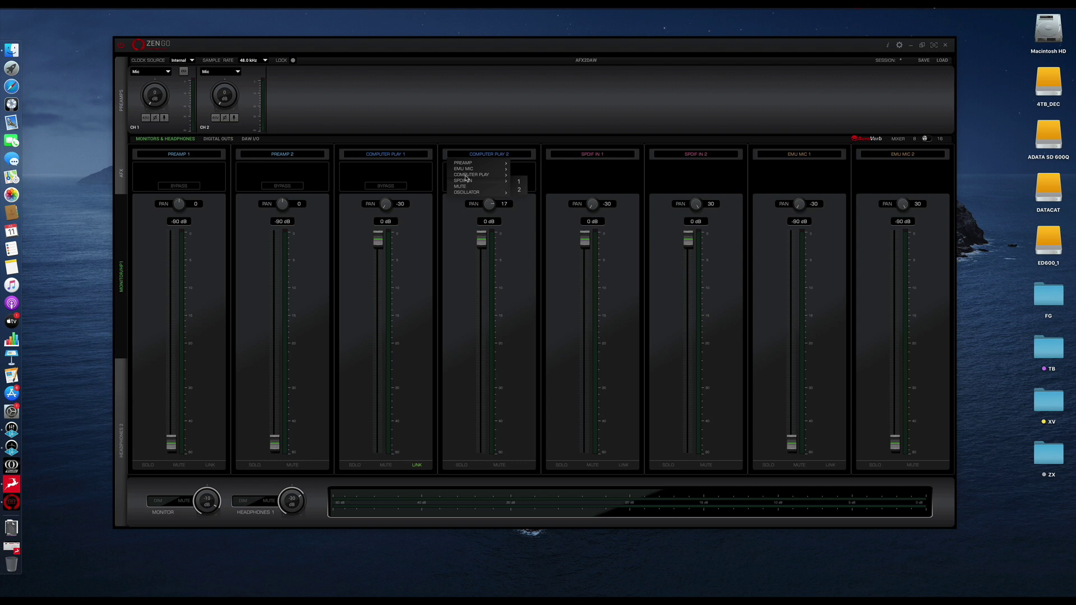
pyautogui.click(453, 141)
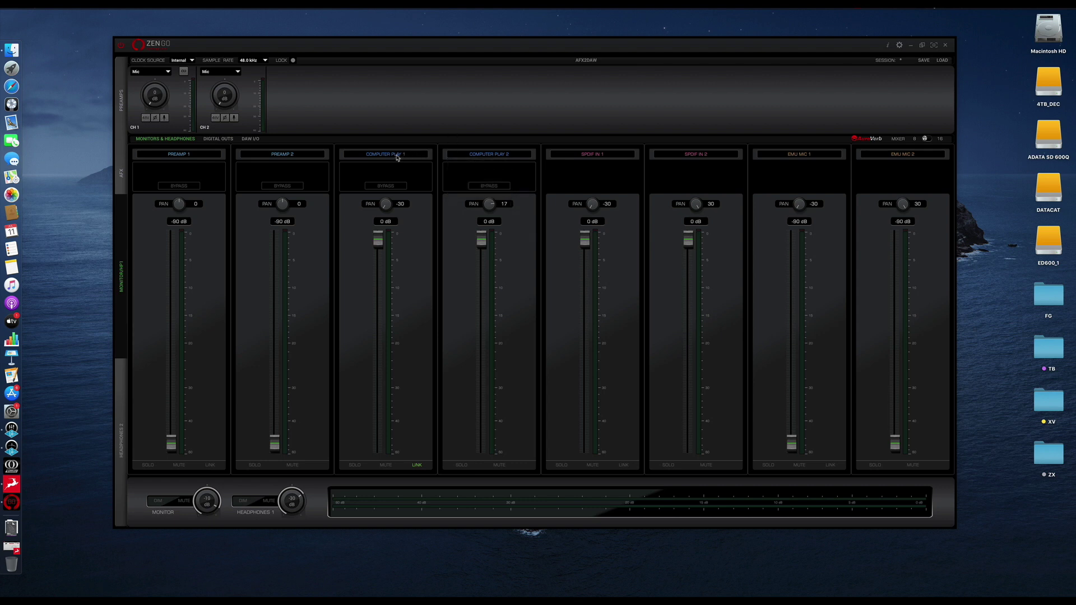
pyautogui.click(397, 158)
pyautogui.click(412, 133)
# In the Headphones 2 mix, link the Computer Play 1 and 2 channels and lower their faders to -90 dB
pyautogui.click(122, 397)
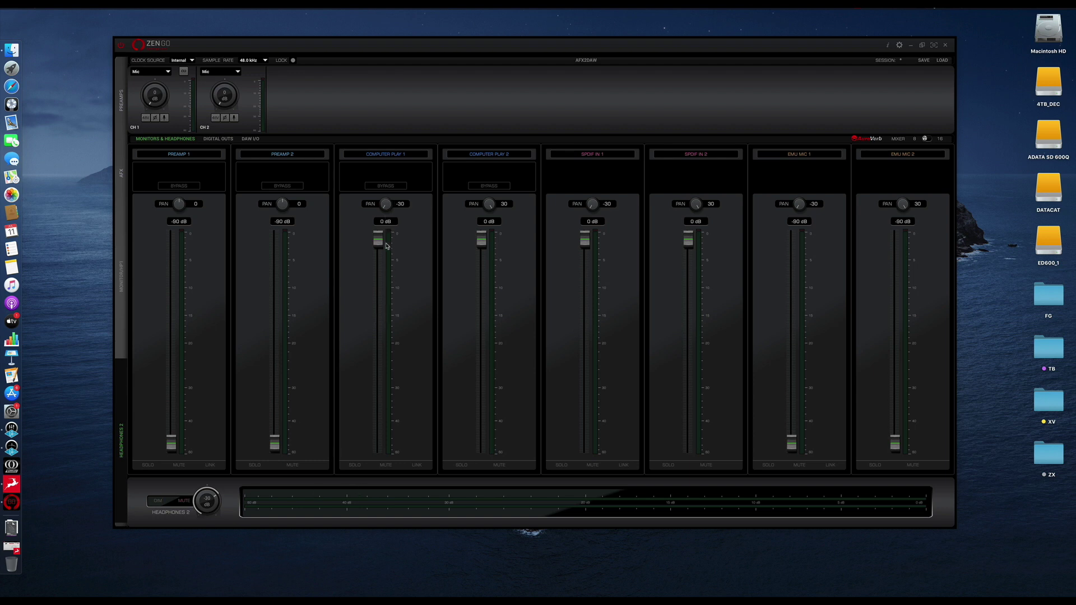
pyautogui.moveTo(381, 240)
pyautogui.mouseDown()
pyautogui.moveTo(380, 444)
pyautogui.moveTo(379, 240)
pyautogui.mouseUp()
pyautogui.click(417, 466)
pyautogui.moveTo(378, 240); pyautogui.dragTo(375, 470)
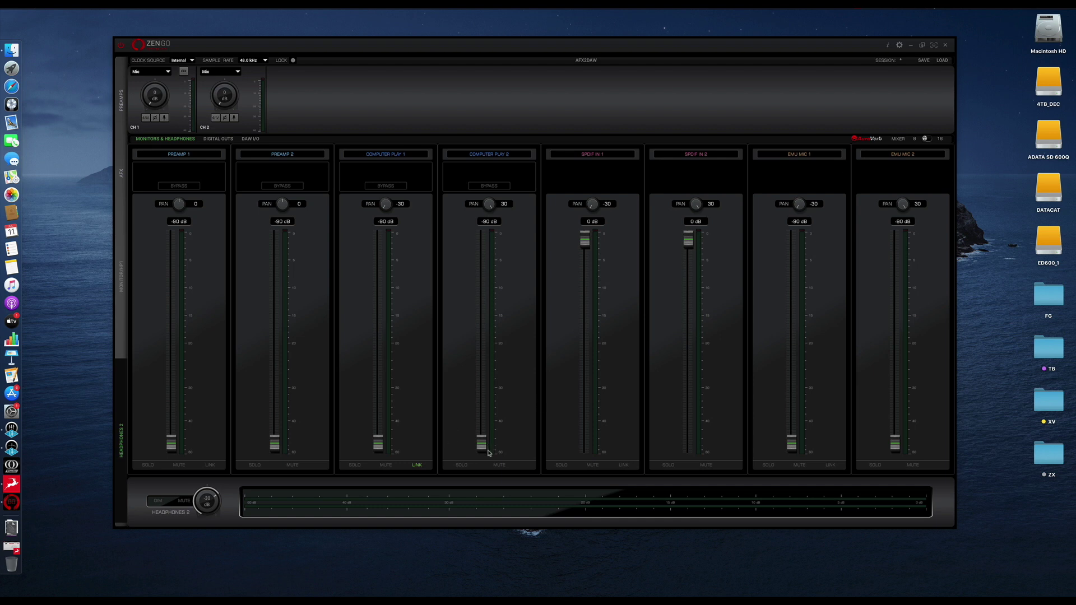
pyautogui.click(587, 159)
pyautogui.click(590, 130)
# Try dim and mute on the monitor and headphone outputs, leaving the monitor muted, and raise the Headphones 1 volume
pyautogui.click(121, 296)
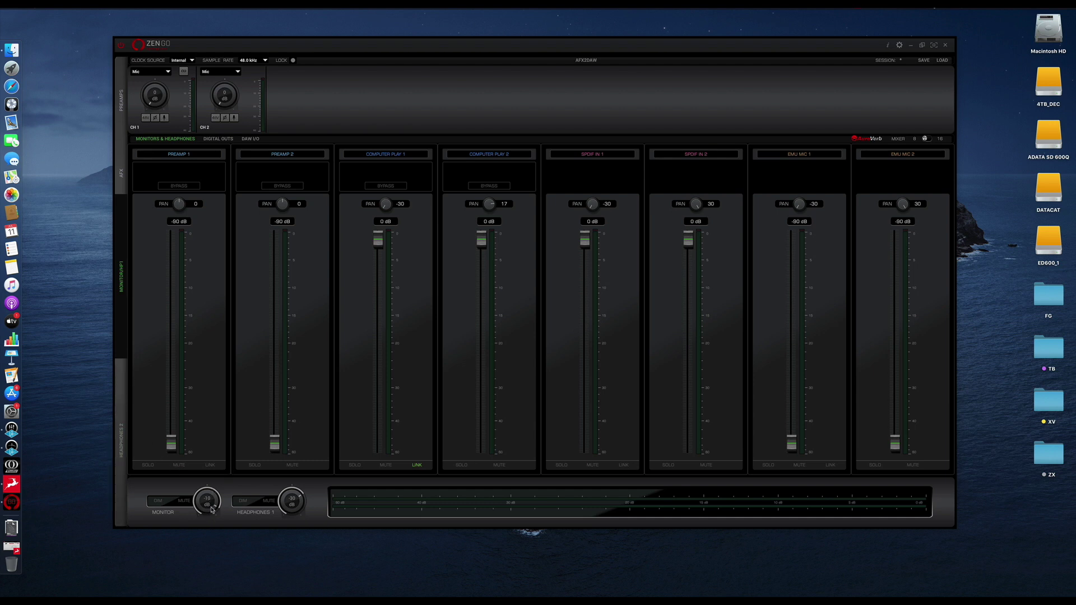
pyautogui.click(158, 502)
pyautogui.click(185, 505)
pyautogui.click(264, 503)
pyautogui.moveTo(294, 502); pyautogui.dragTo(297, 467)
pyautogui.click(120, 425)
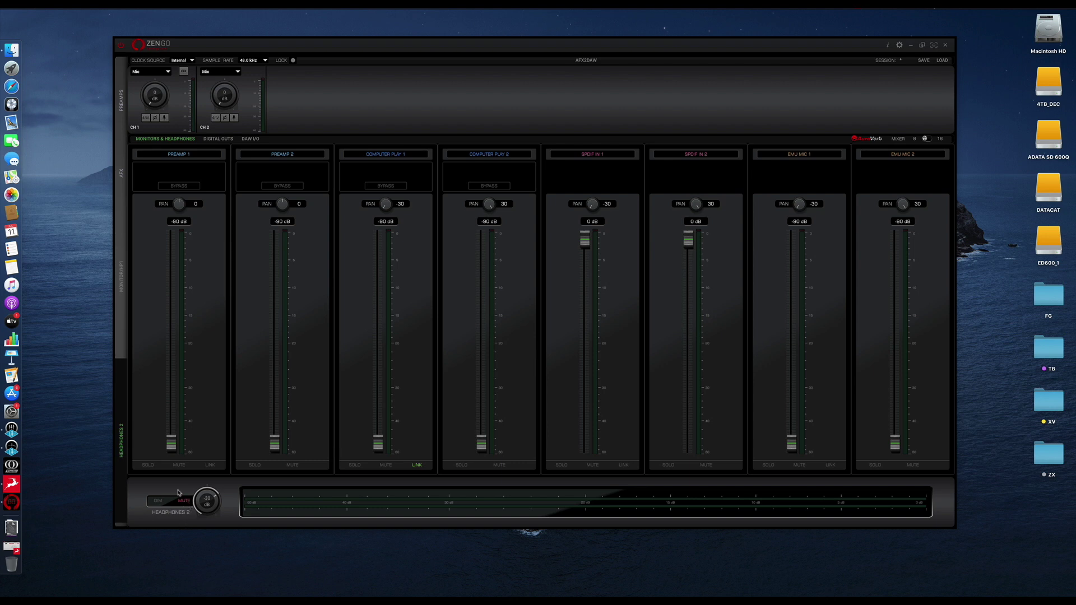
pyautogui.click(125, 354)
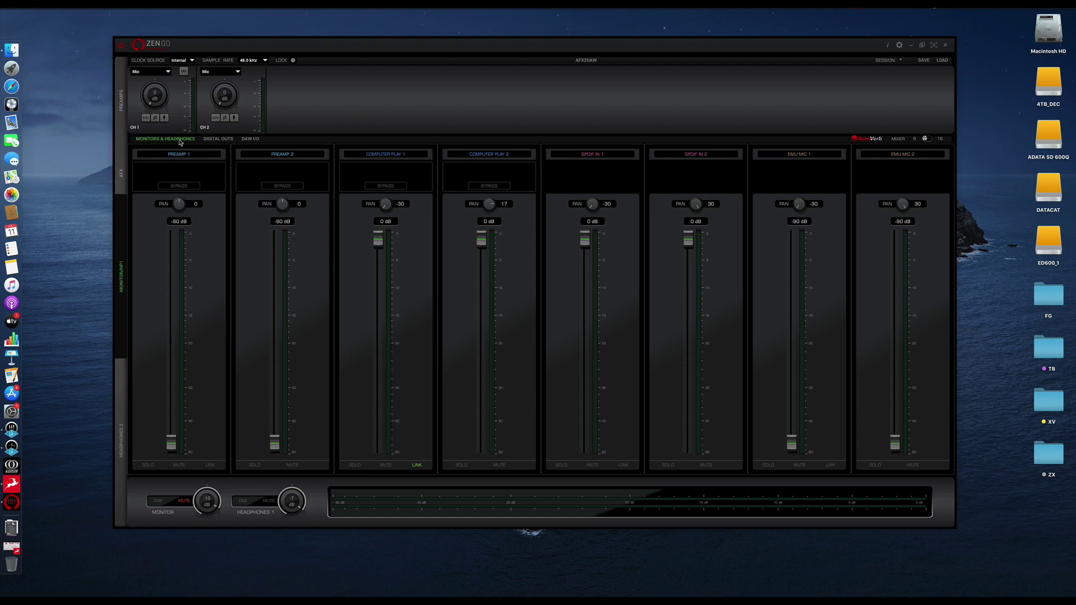
# Examine the AuraVerb reverb settings, reposition their window and close it
pyautogui.click(878, 140)
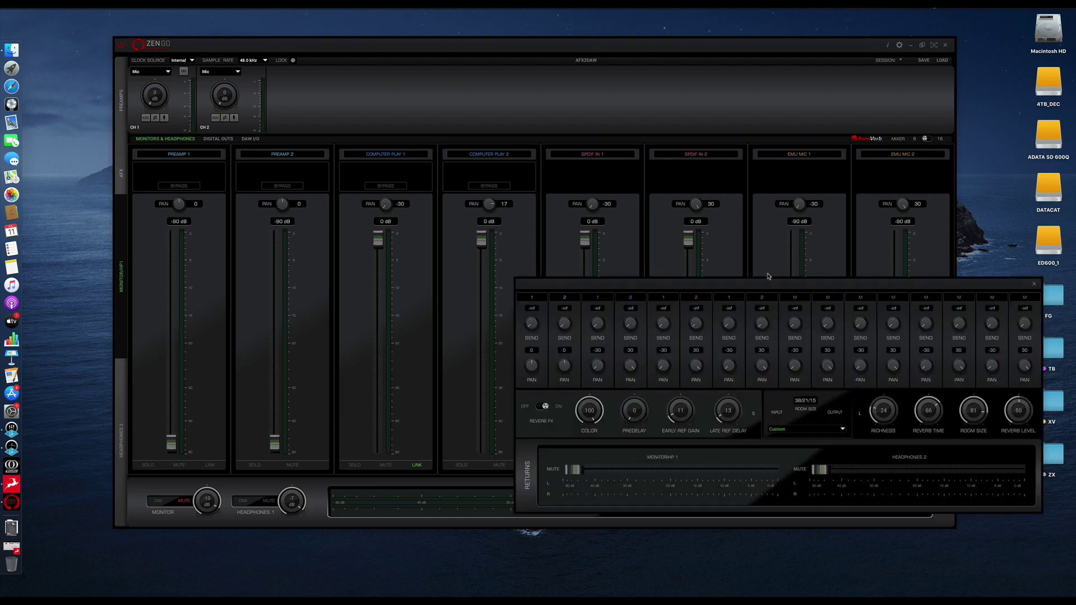
pyautogui.moveTo(802, 284); pyautogui.dragTo(494, 266)
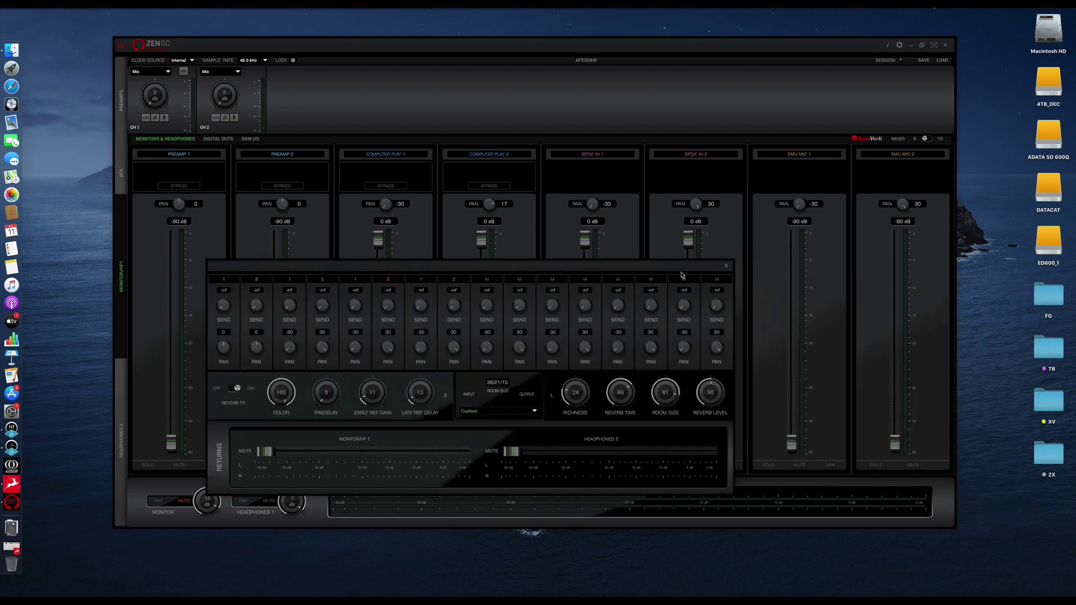
pyautogui.click(726, 267)
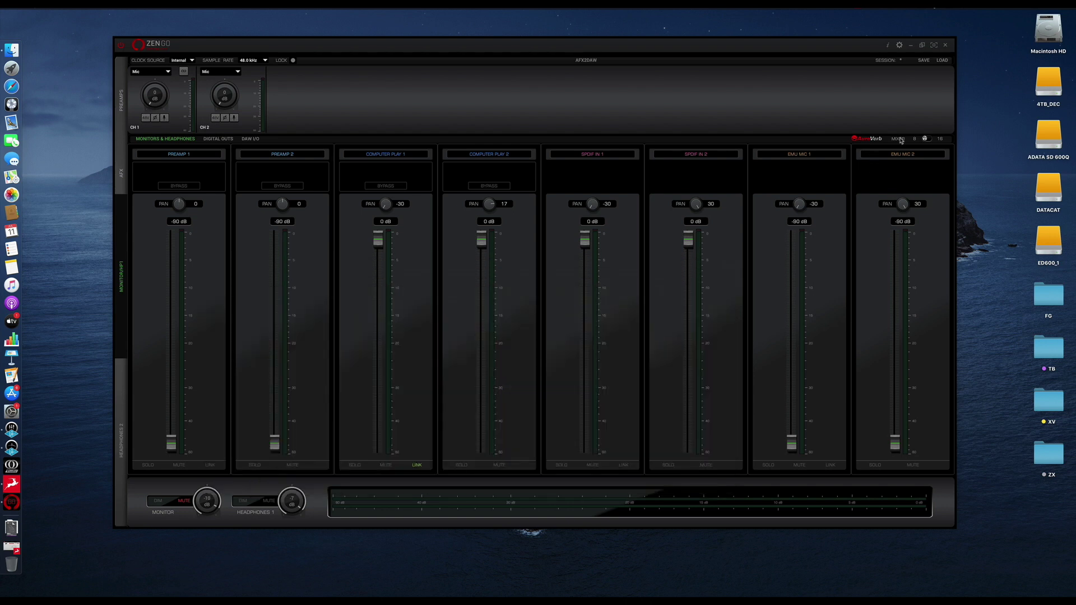
# Expand the mixer from 8 to 16 channels and review the source choices for channels 1 and 5
pyautogui.click(932, 140)
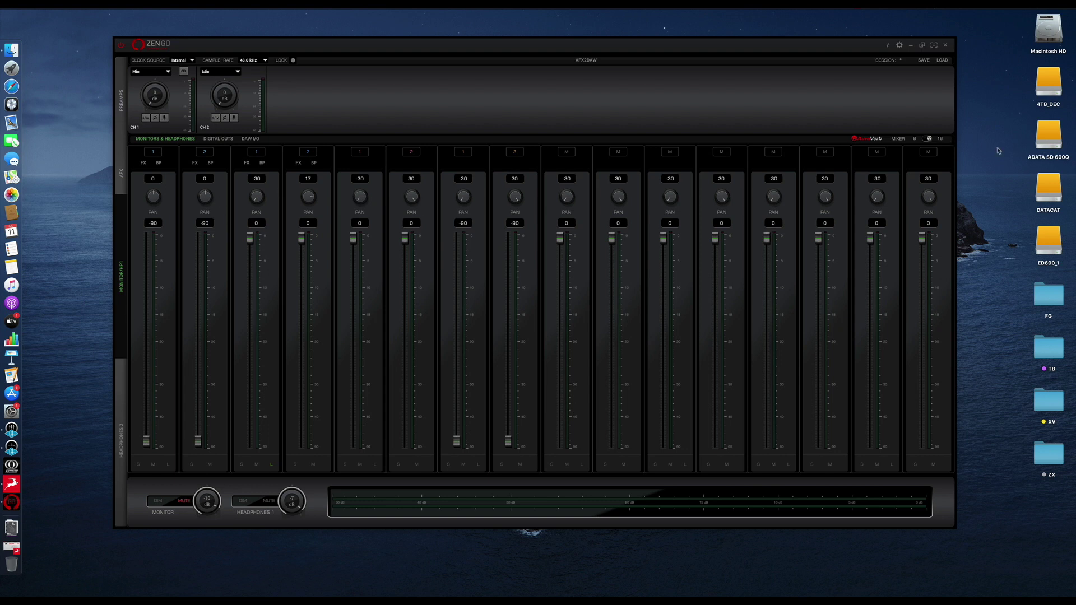
pyautogui.click(932, 140)
pyautogui.click(931, 140)
pyautogui.click(159, 156)
pyautogui.moveTo(161, 166)
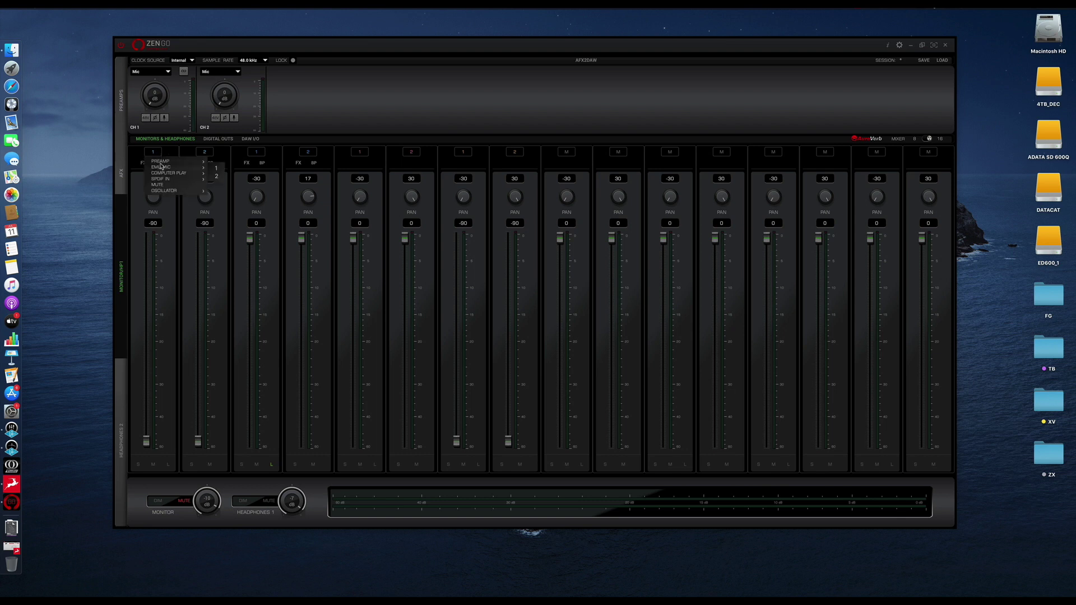
pyautogui.click(373, 105)
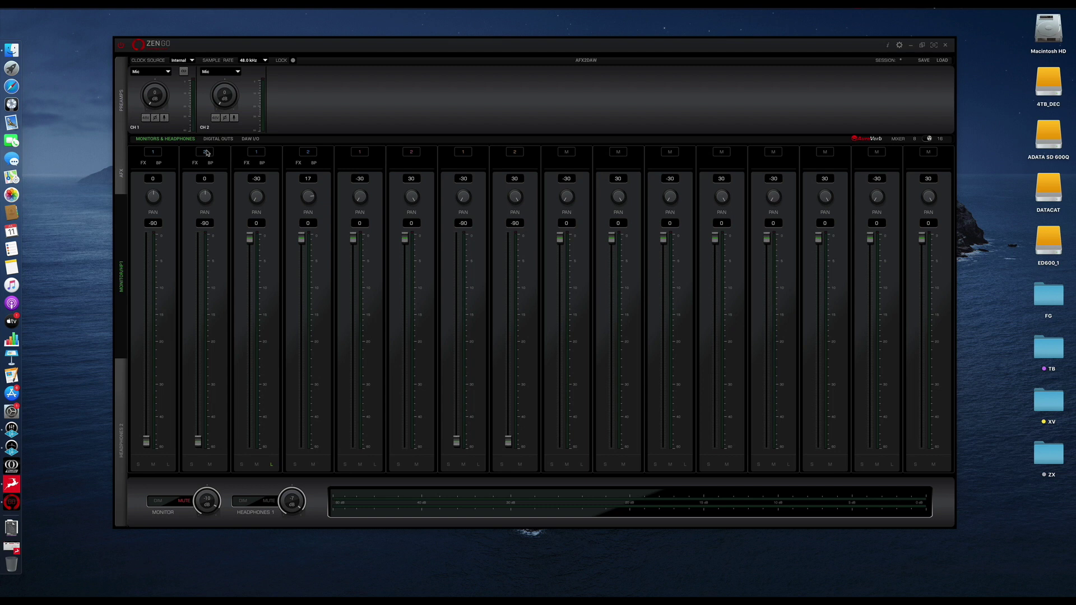
pyautogui.click(360, 155)
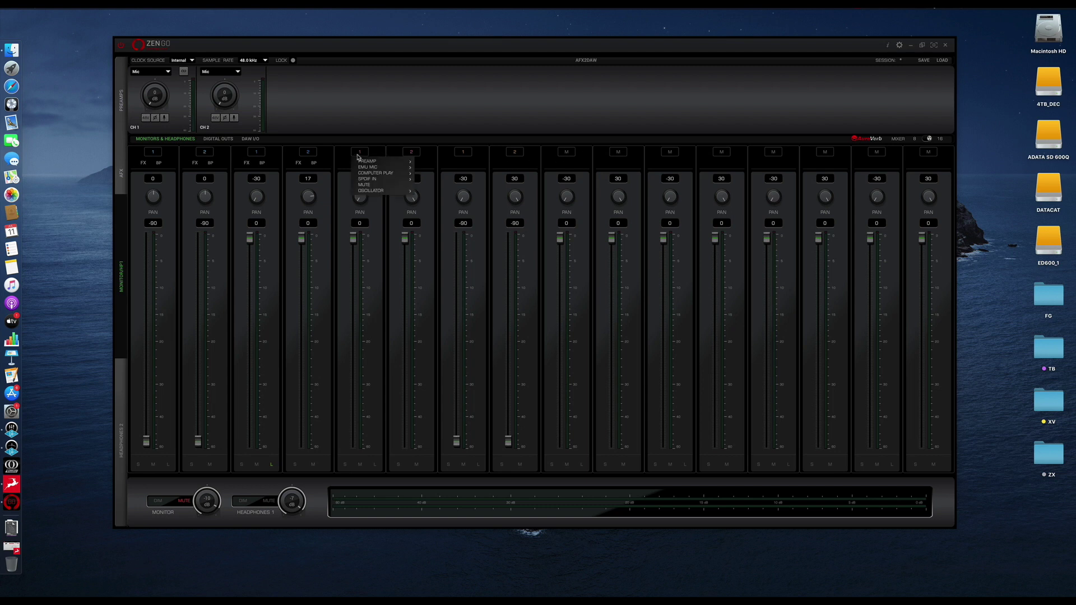
pyautogui.moveTo(359, 162)
pyautogui.moveTo(385, 172)
# Toggle the mixer back and forth between its 8-channel and 16-channel layouts
pyautogui.click(925, 139)
pyautogui.click(924, 139)
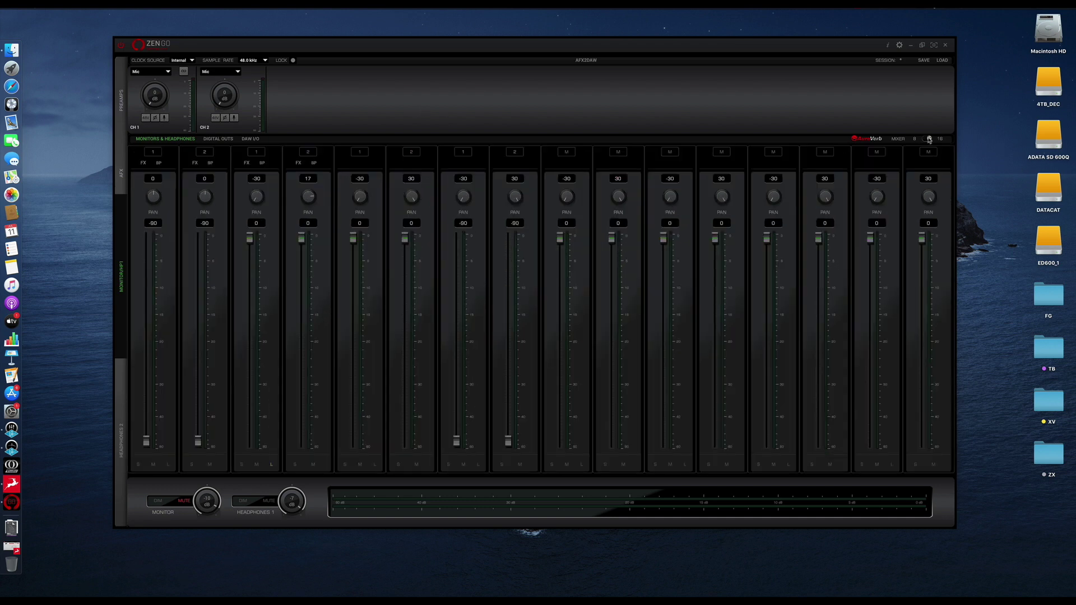
pyautogui.click(925, 139)
# On the digital outputs, assign Computer Play 1 and 2 to the S/PDIF outs and change S/PDIF Out 1 to Oscillator 01
pyautogui.click(226, 140)
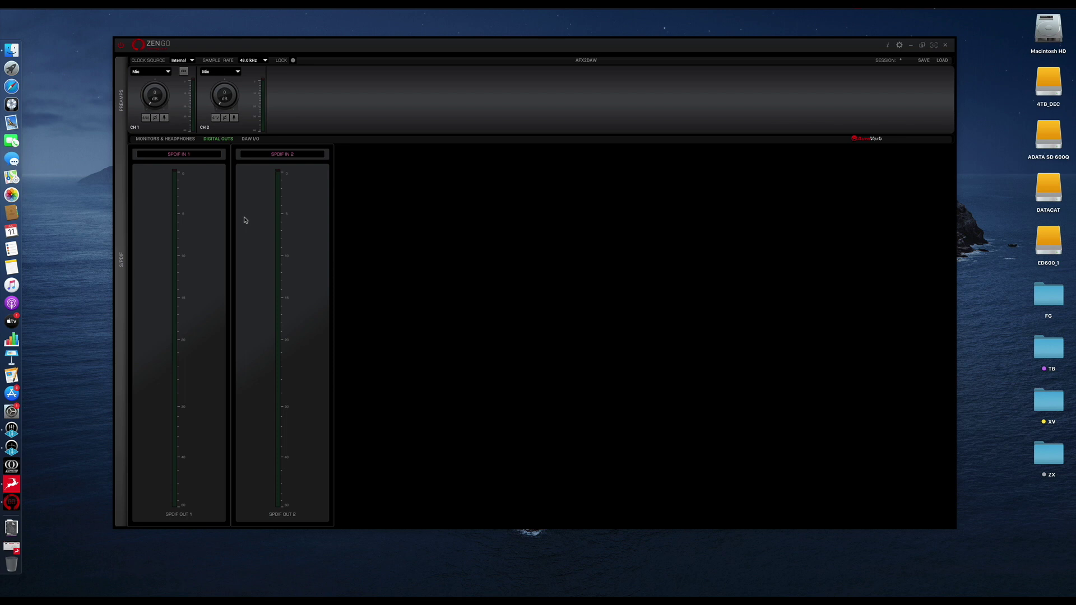
pyautogui.click(188, 180)
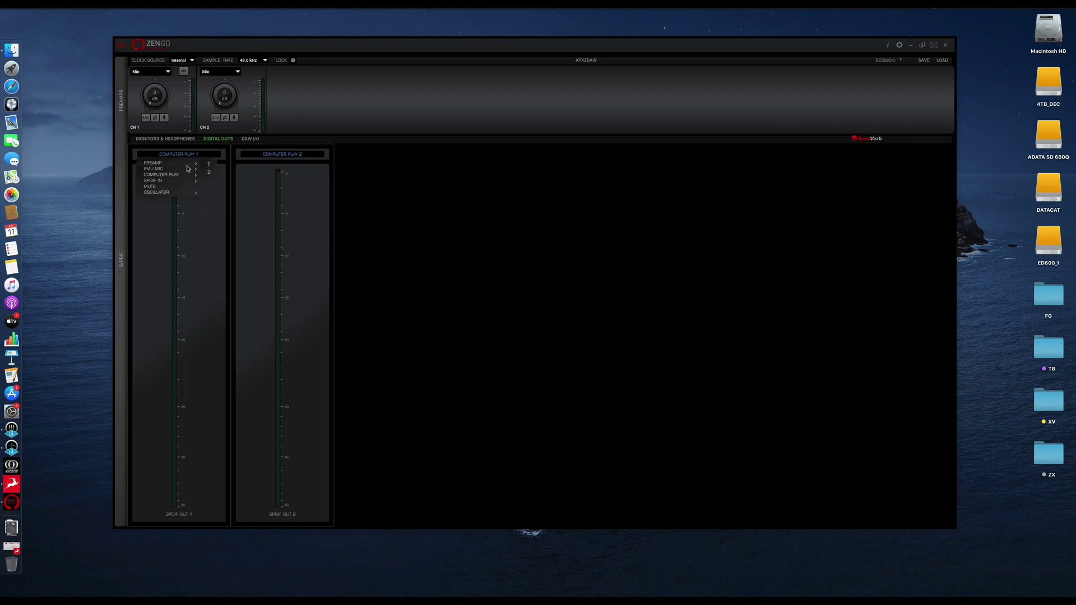
pyautogui.click(206, 194)
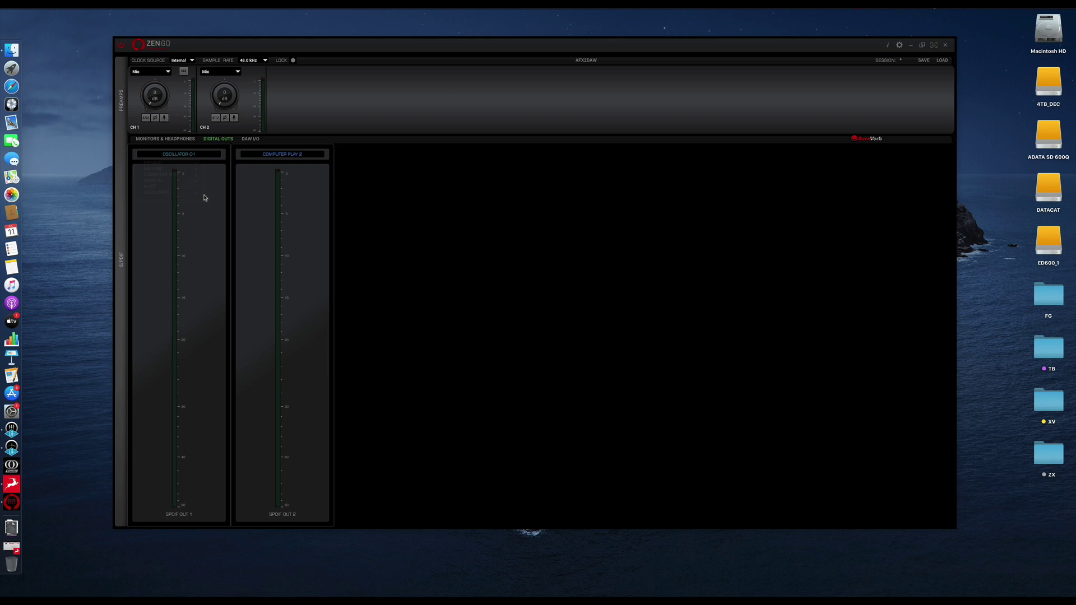
# Change the source of S/PDIF Out 2 to Oscillator 01
pyautogui.click(268, 159)
pyautogui.moveTo(264, 194)
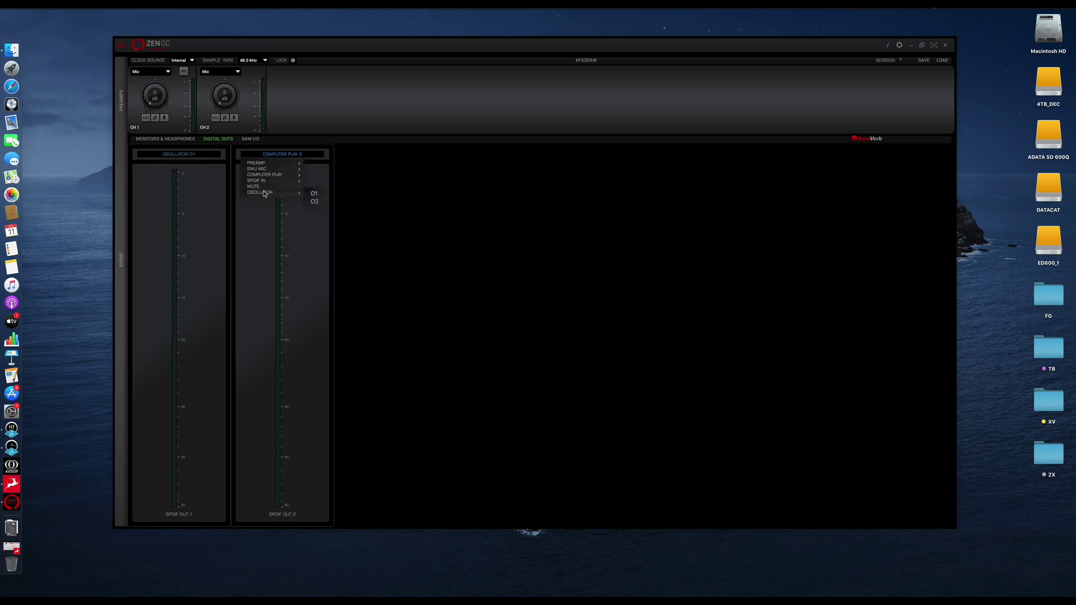
pyautogui.click(316, 194)
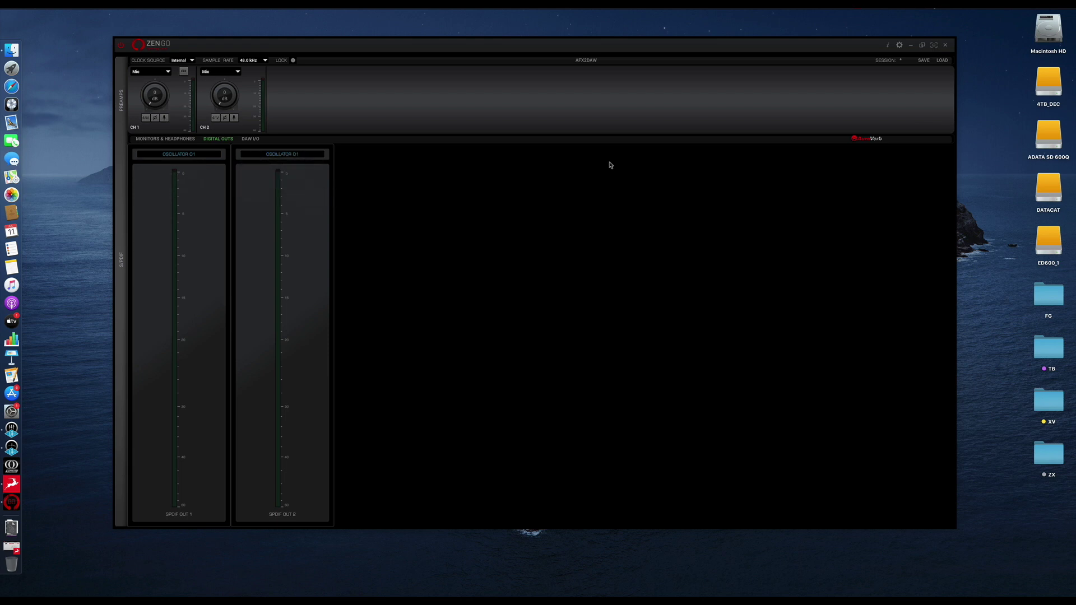
# In the device settings, toggle the mutes of Oscillator 1 and Oscillator 2 off and back on, and close the settings
pyautogui.click(900, 45)
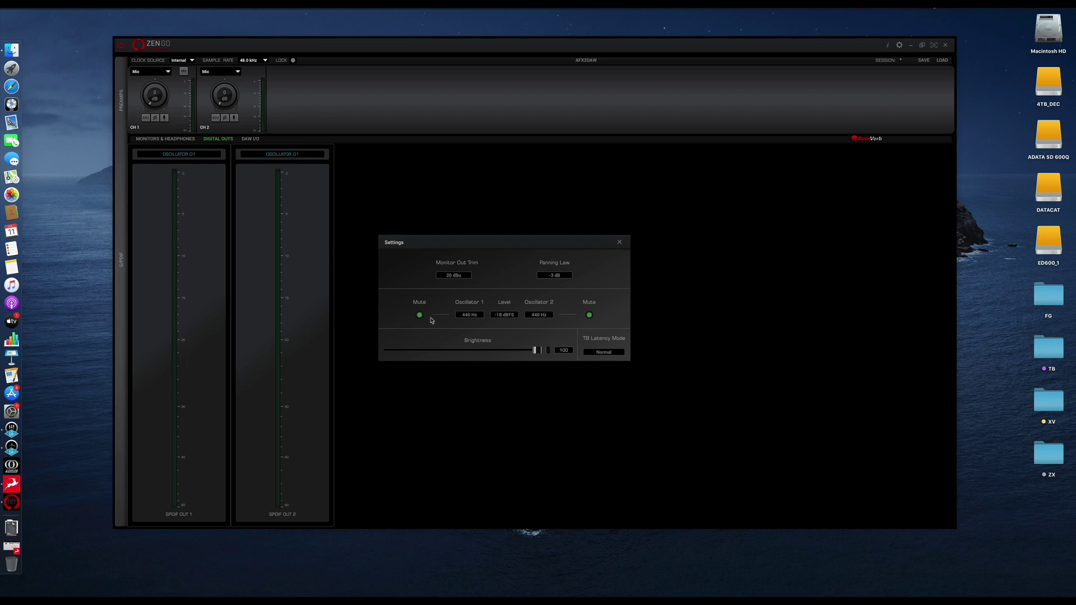
pyautogui.click(419, 315)
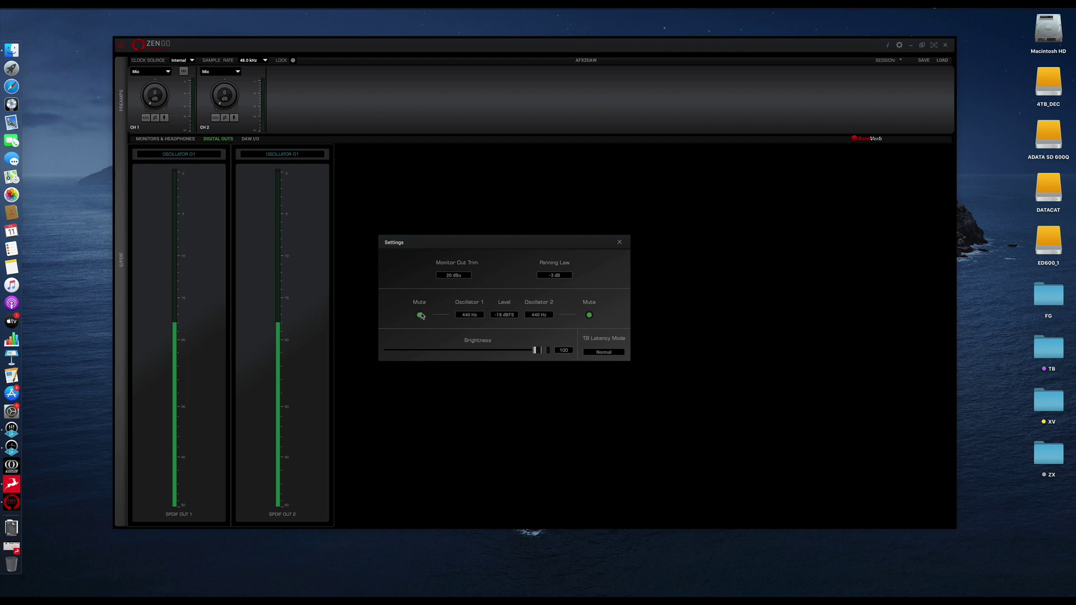
pyautogui.click(421, 315)
pyautogui.click(421, 316)
pyautogui.click(589, 315)
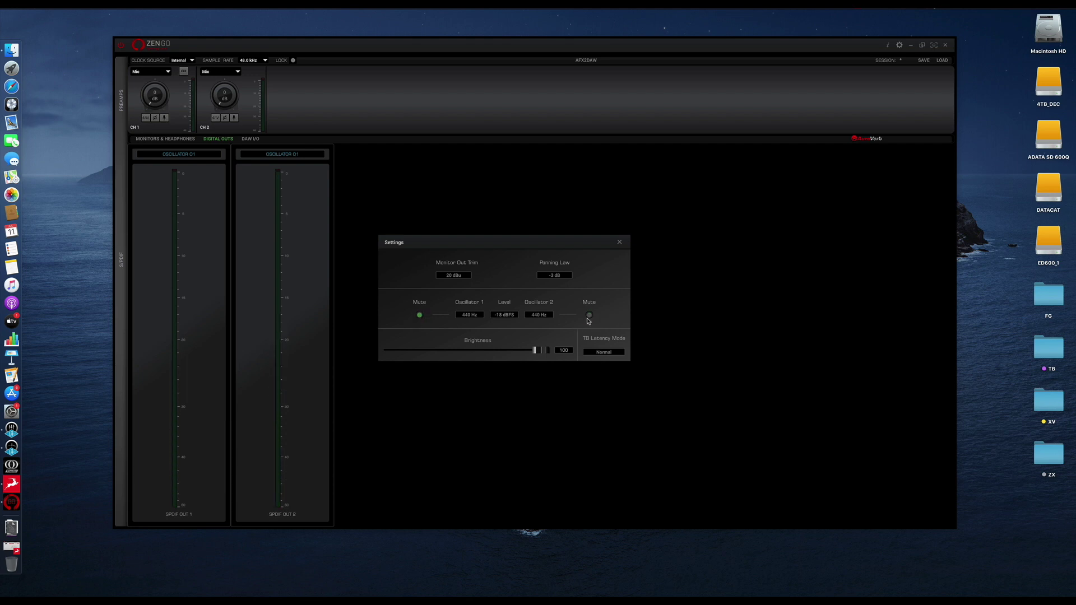
pyautogui.click(589, 316)
pyautogui.click(419, 315)
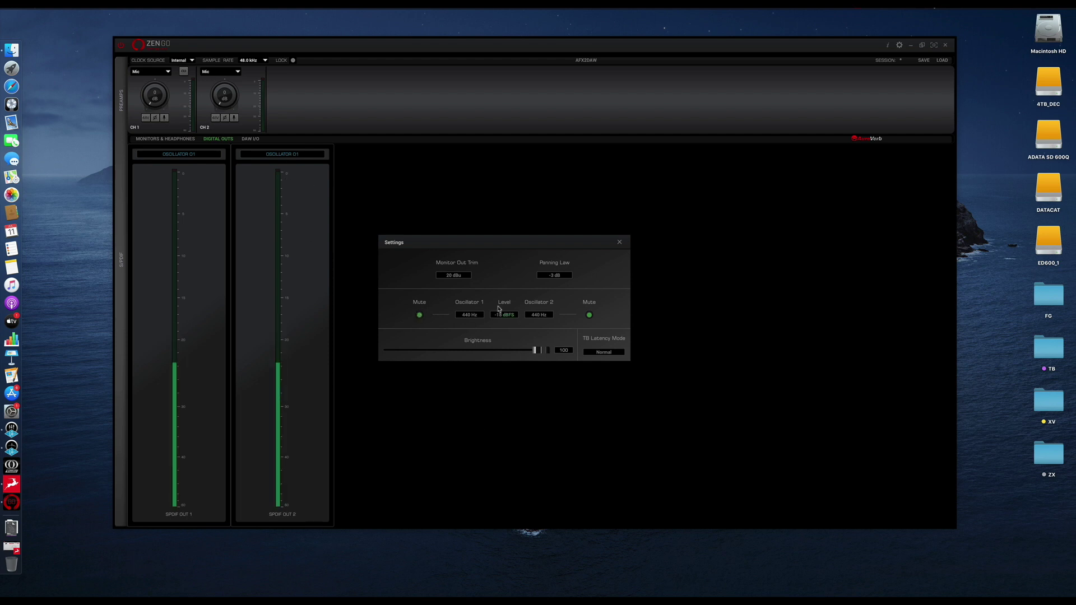
pyautogui.click(620, 243)
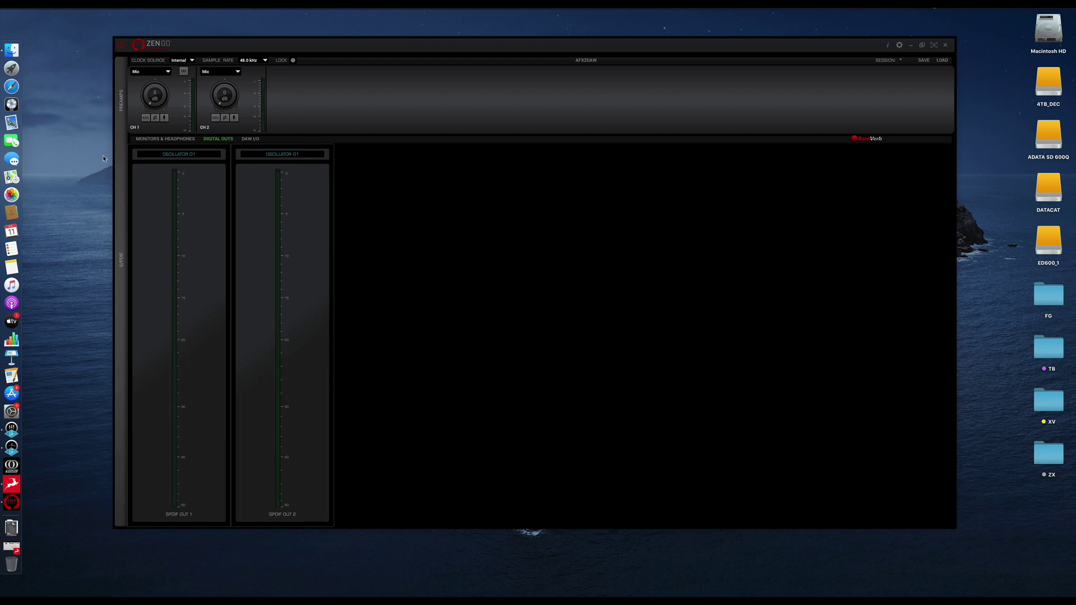
# Reassign Computer Play 1 and 2 to S/PDIF Out 1 and 2 and return to the monitor and headphone mixes
pyautogui.click(176, 154)
pyautogui.click(210, 177)
pyautogui.click(295, 155)
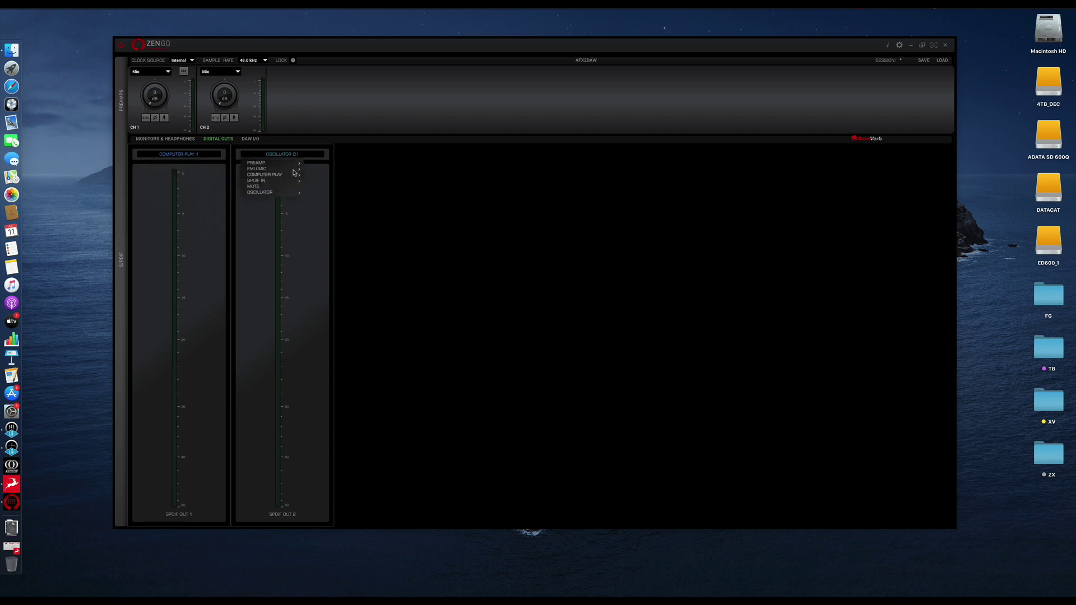
pyautogui.click(316, 183)
pyautogui.click(150, 139)
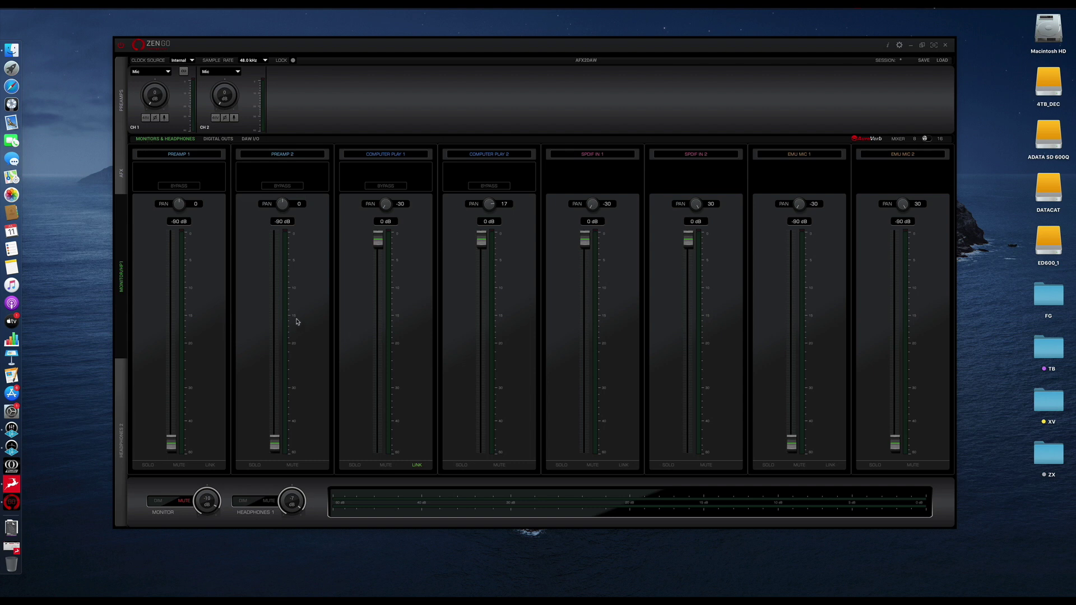
# Launch Logic Pro and start a new untitled project
pyautogui.click(11, 105)
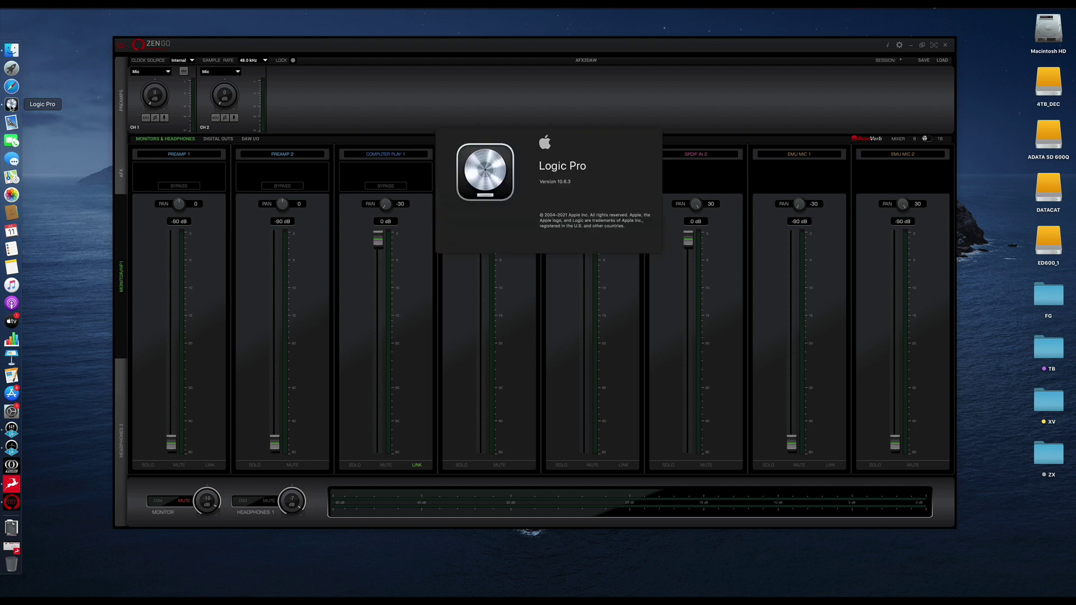
pyautogui.click(542, 189)
pyautogui.click(621, 223)
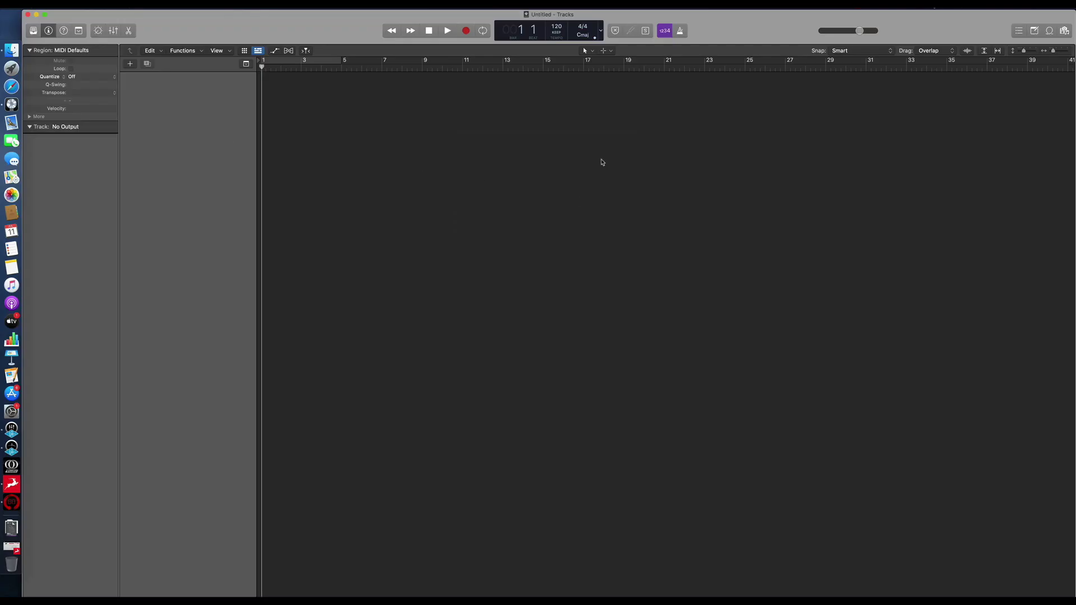
pyautogui.click(614, 196)
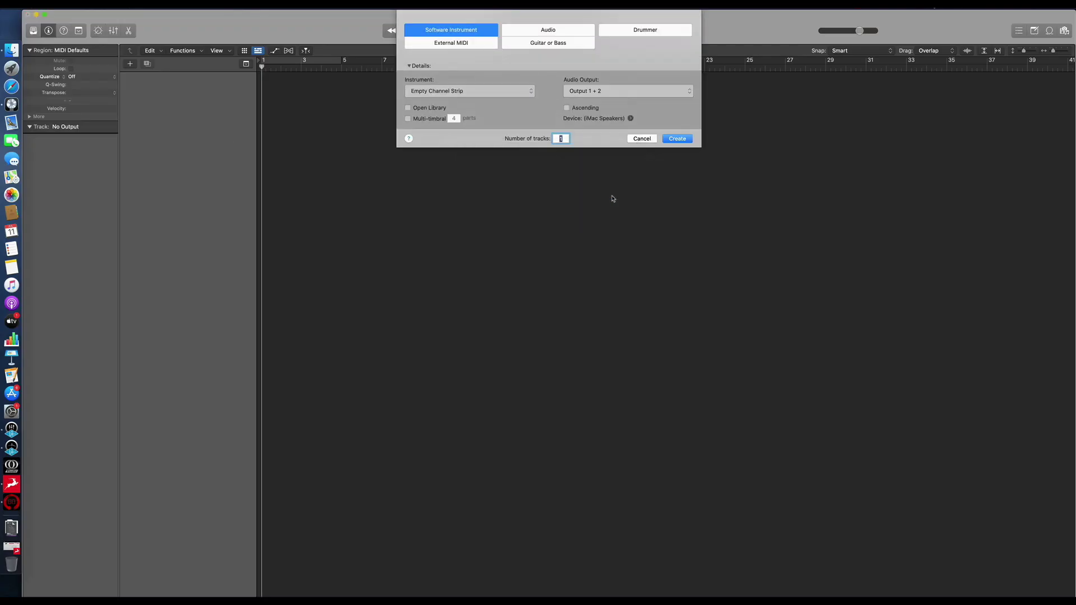
# Set ZenGo SC USB as output and input device with a 256-sample I/O buffer in the audio preferences and apply
pyautogui.click(630, 118)
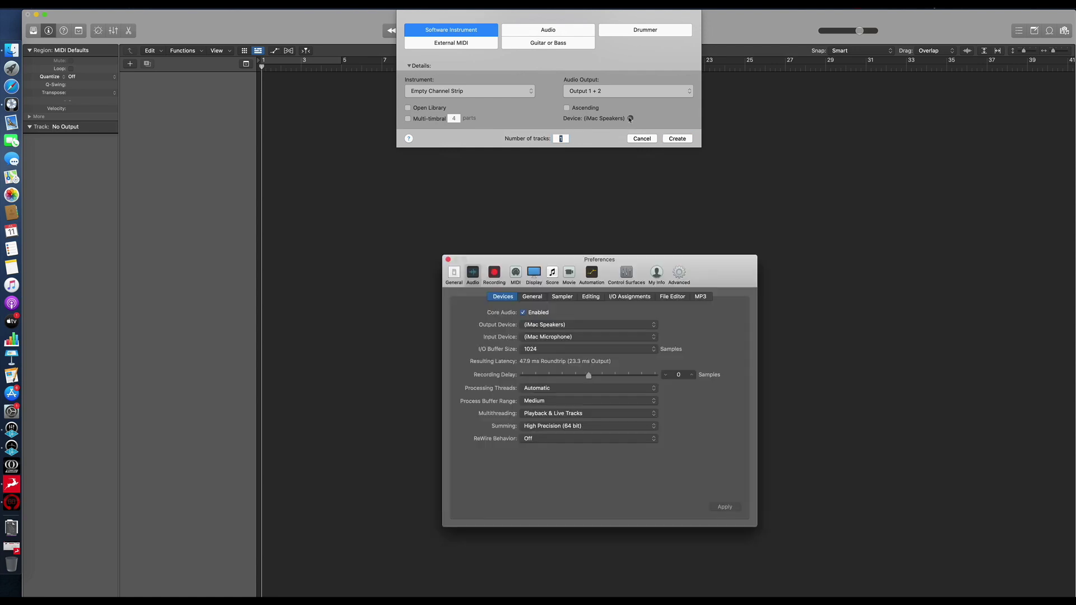
pyautogui.click(543, 324)
pyautogui.click(543, 309)
pyautogui.click(553, 349)
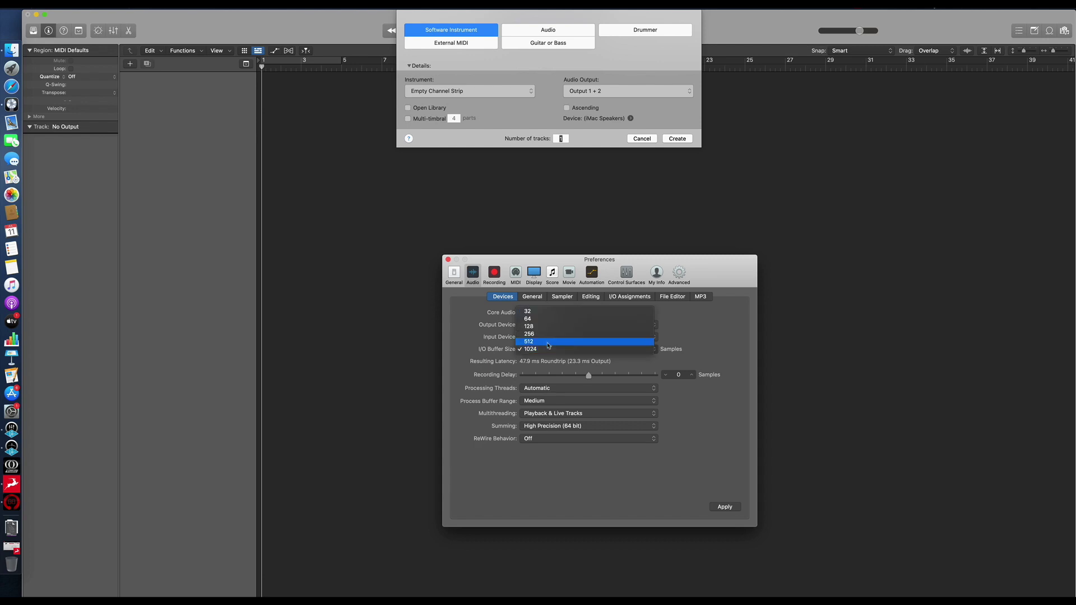
pyautogui.click(545, 335)
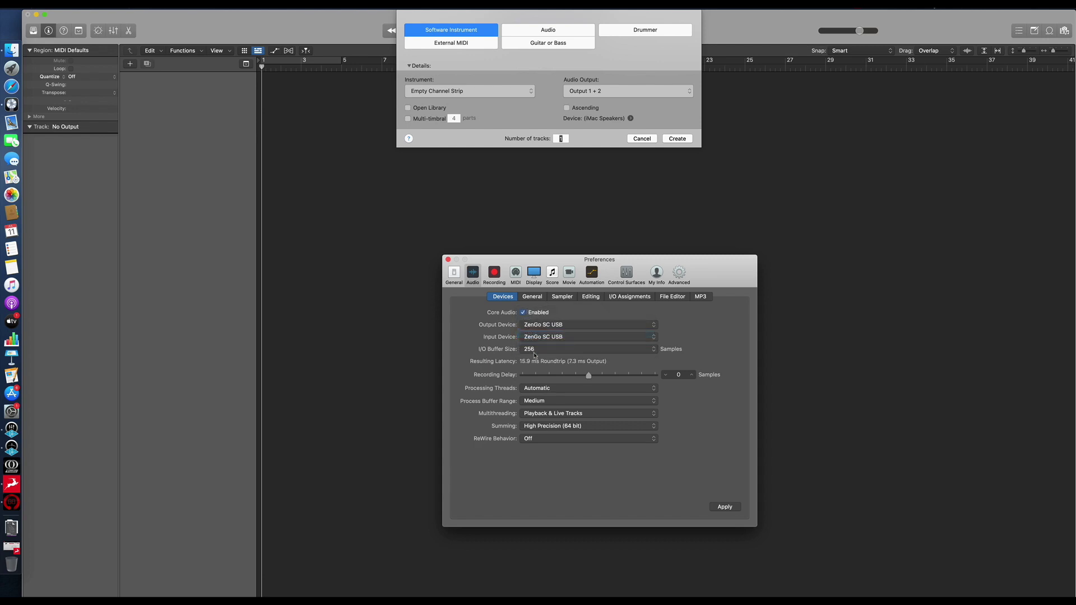
pyautogui.click(721, 508)
pyautogui.click(446, 259)
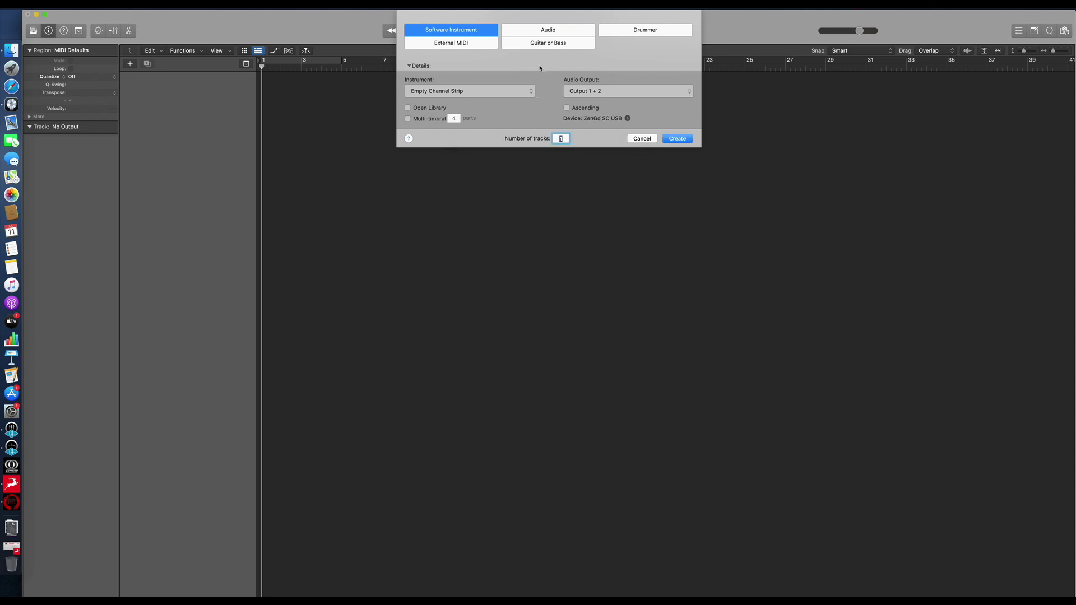
# Create one software instrument track using the Default Patch
pyautogui.click(481, 91)
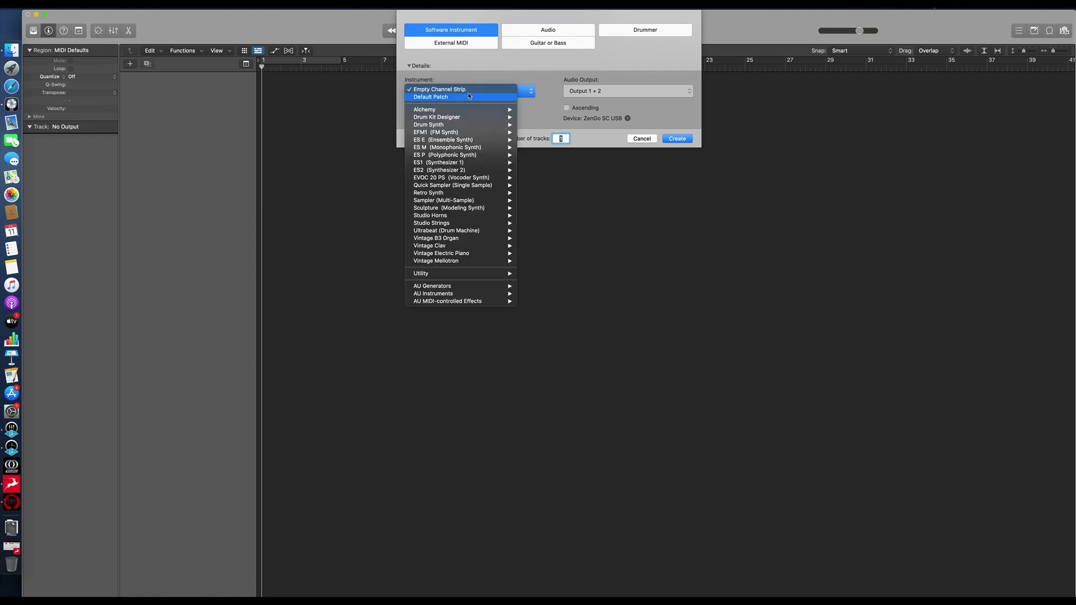
pyautogui.click(448, 100)
pyautogui.click(677, 139)
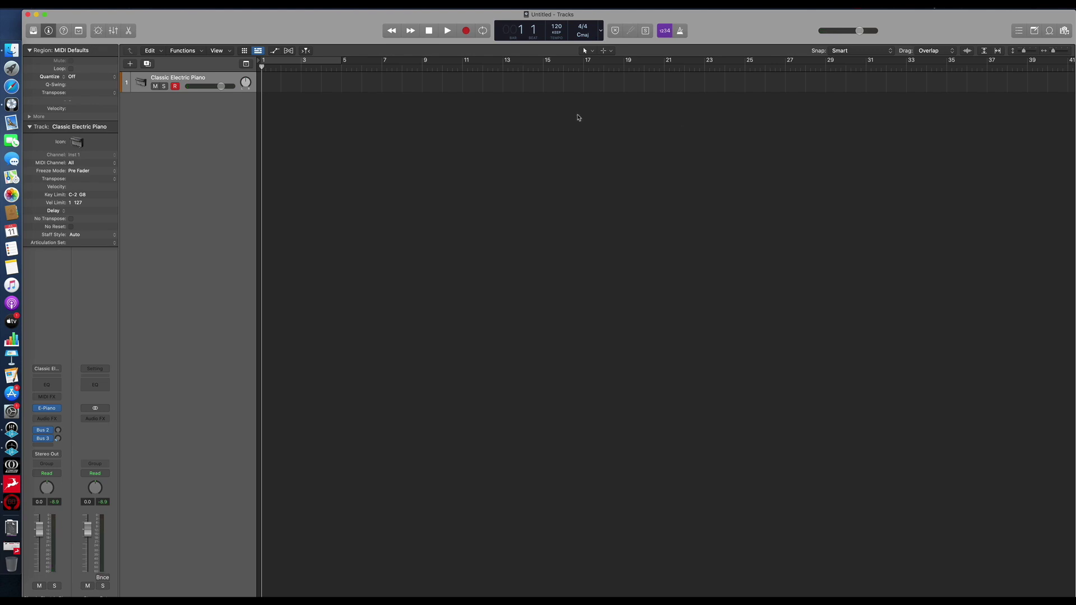
# Add a new audio track and set its input to Input 1
pyautogui.press('alt+super+n')
pyautogui.press('Return')
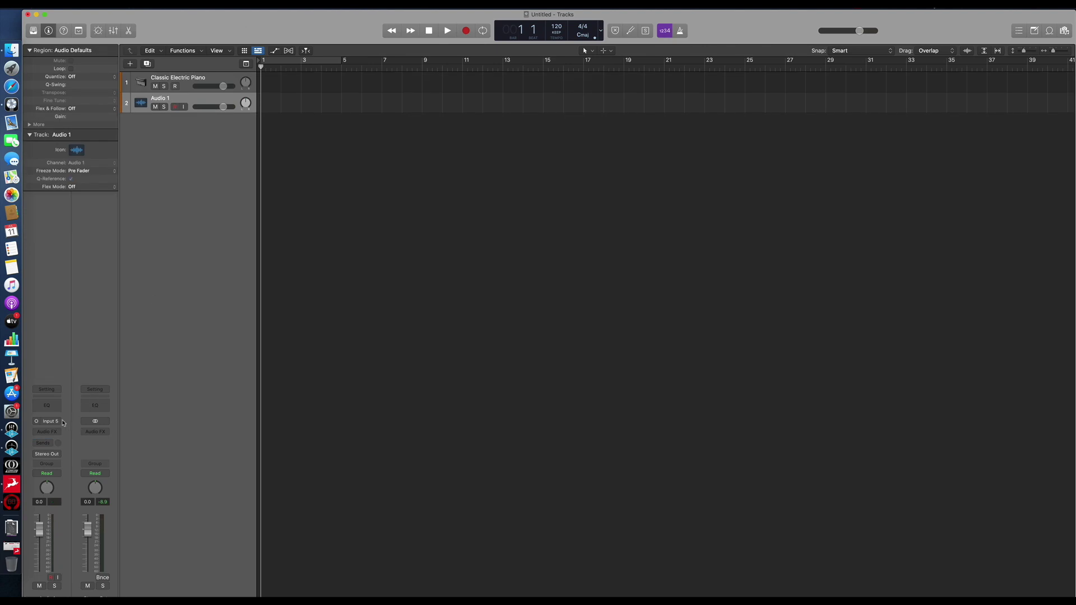
pyautogui.click(62, 424)
pyautogui.moveTo(61, 445)
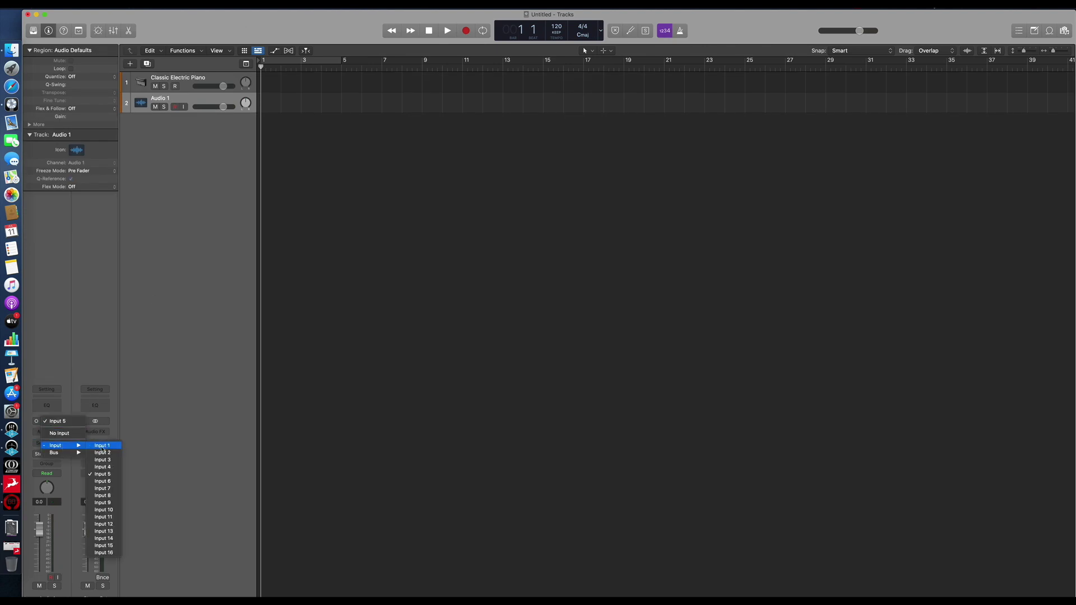
pyautogui.click(99, 445)
# Rename the audio track as Vox and enlarge its track height
pyautogui.hotkey('shift', 'n')
pyautogui.write('Vox')
pyautogui.press('Return')
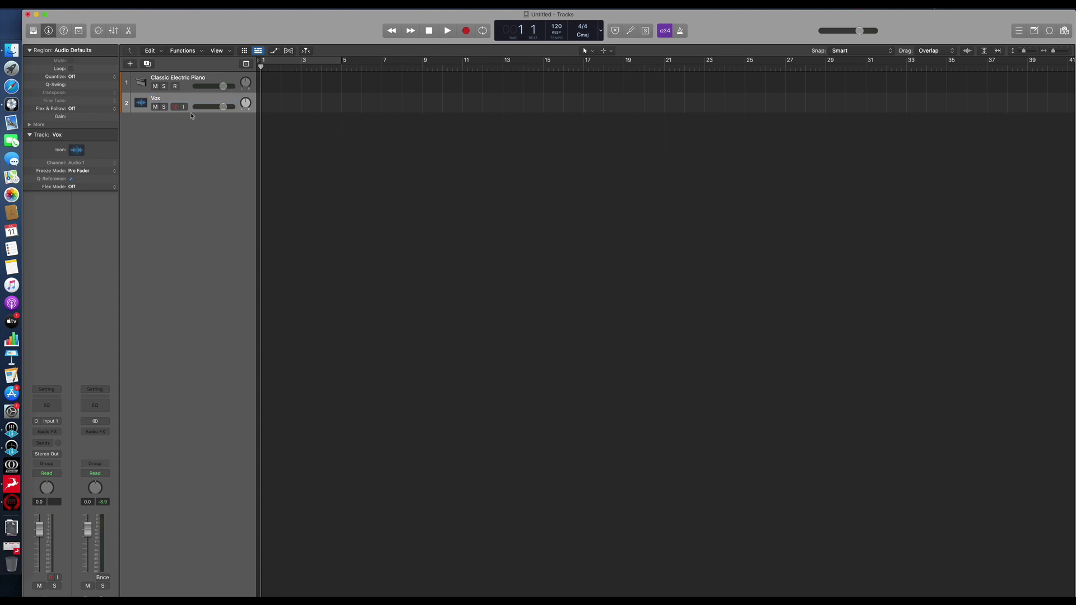
pyautogui.moveTo(191, 115); pyautogui.dragTo(191, 194)
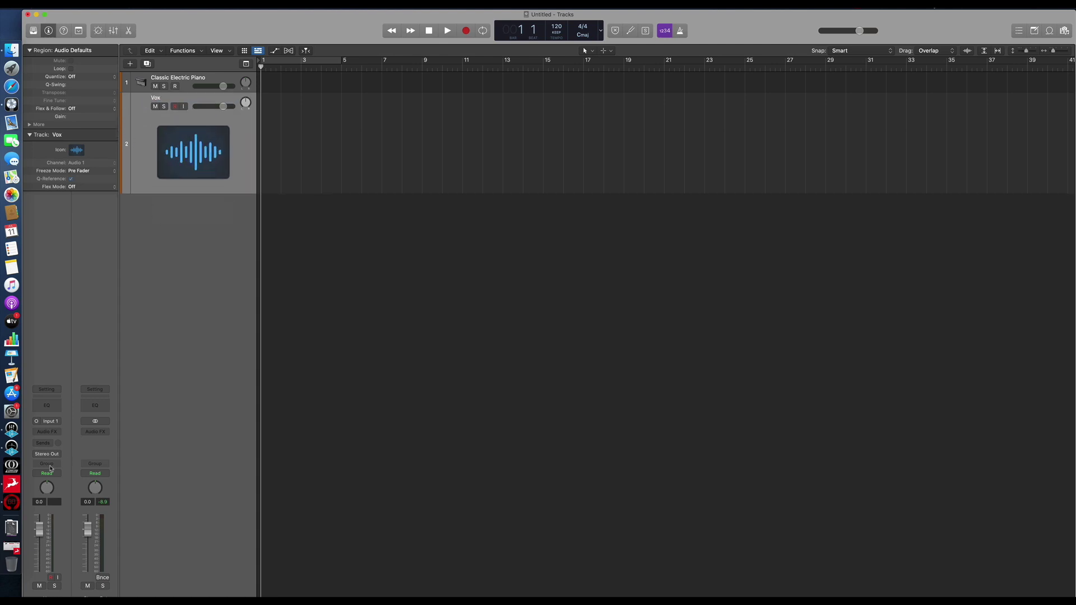
# Switch to the Zen Go control panel, turn on phantom power for preamp channel 2 and raise its gain
pyautogui.click(12, 503)
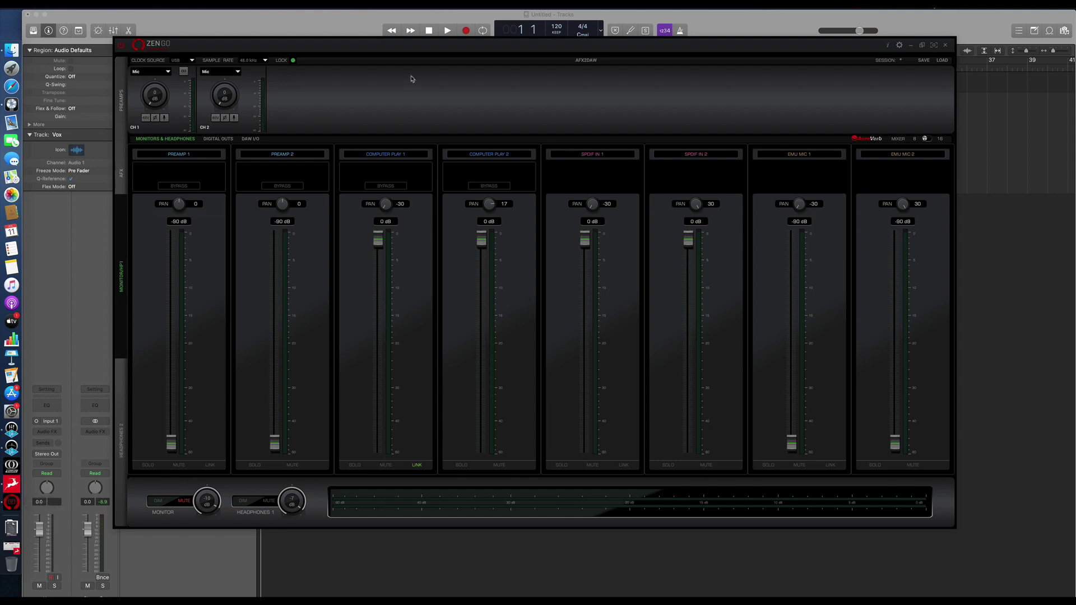
pyautogui.click(216, 118)
pyautogui.moveTo(228, 103); pyautogui.dragTo(228, 84)
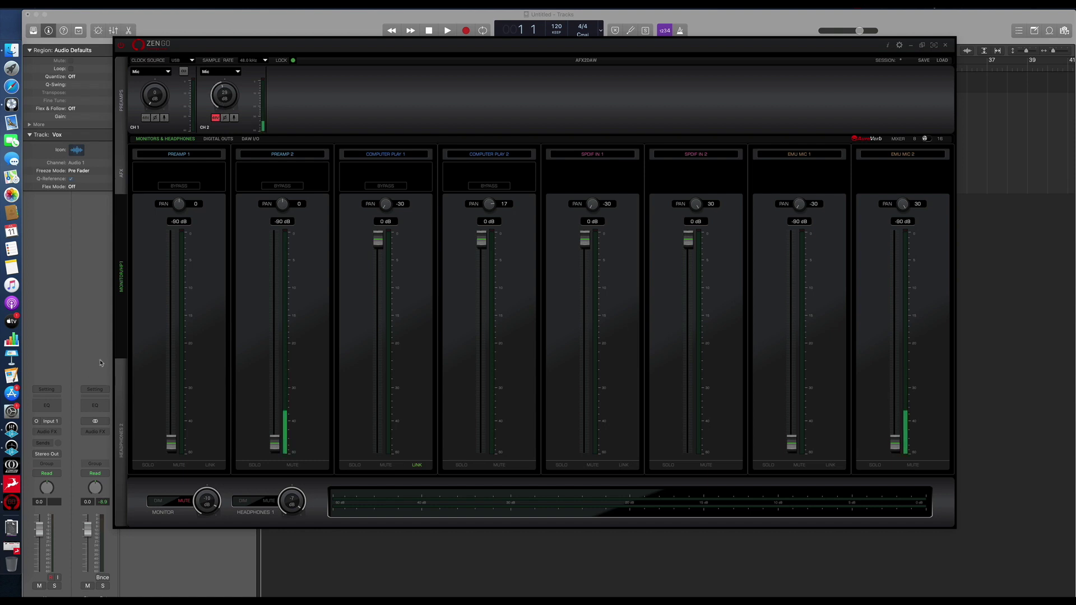
# Change the Vox track's input in Logic Pro to Input 2
pyautogui.click(49, 421)
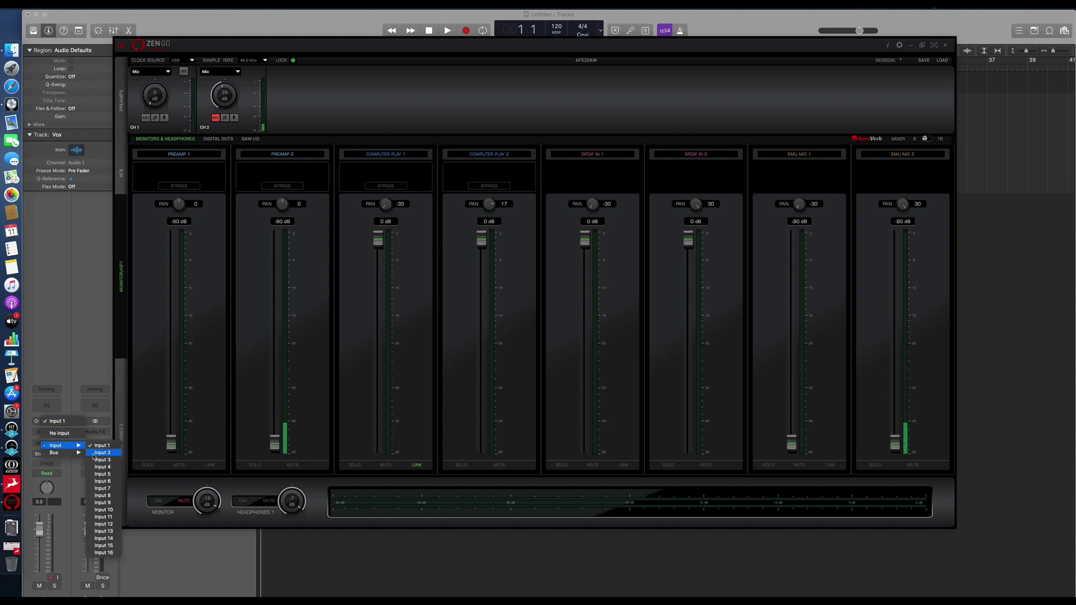
pyautogui.click(98, 455)
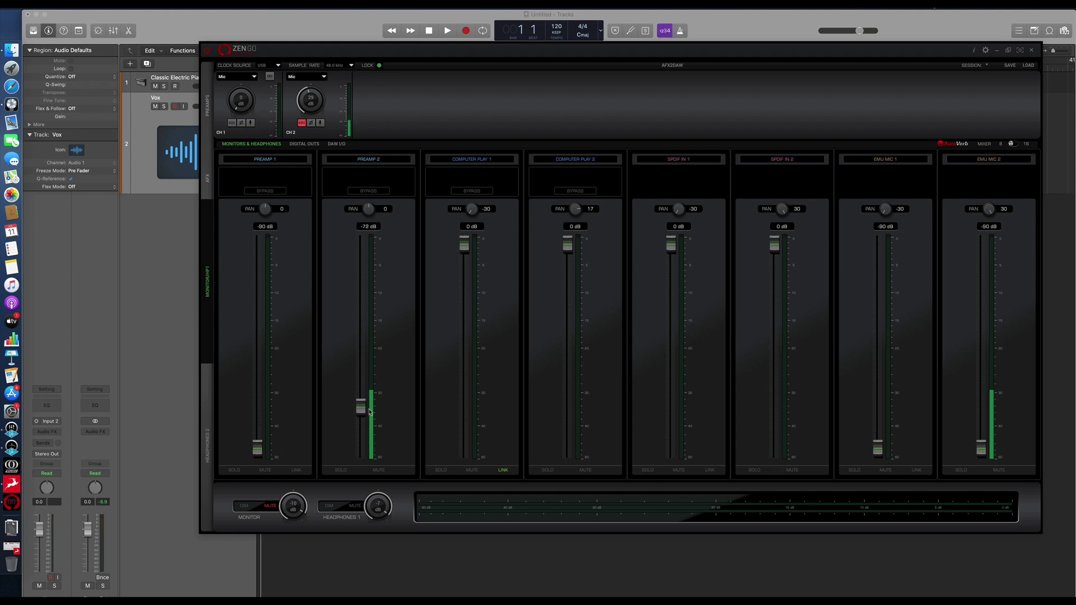
# On the Zen Go digital outputs, set the source of S/PDIF Out 2 to Computer Play 2
pyautogui.click(304, 144)
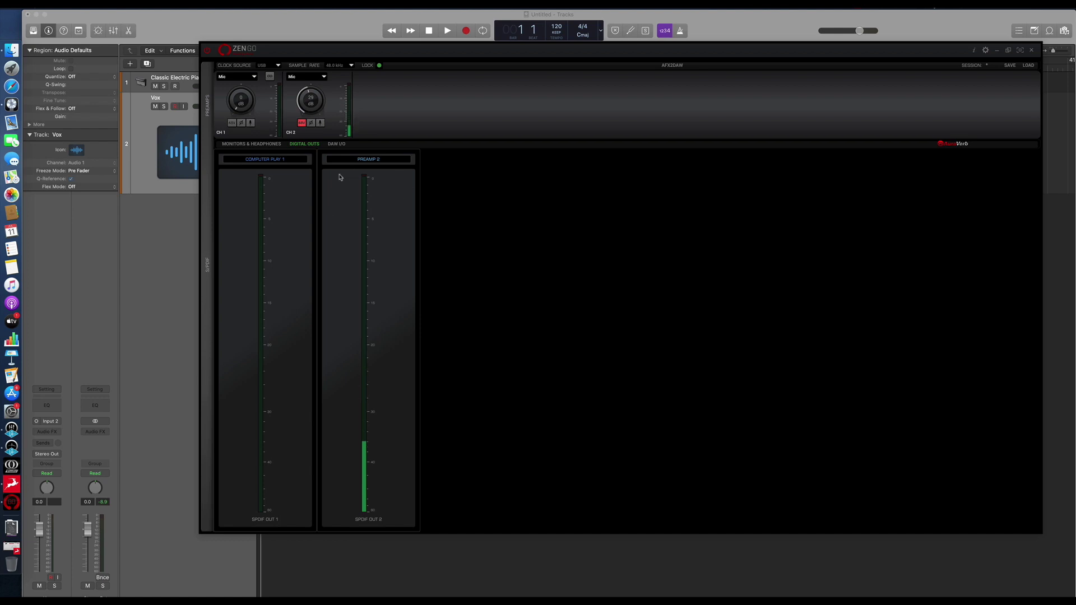
pyautogui.click(354, 160)
pyautogui.moveTo(355, 181)
pyautogui.click(398, 189)
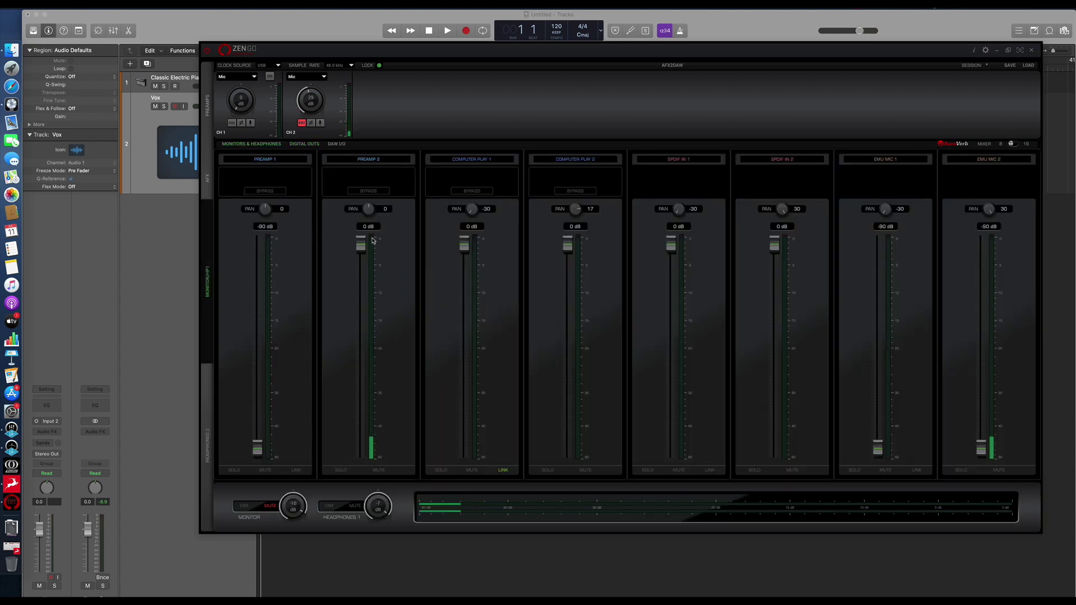
# Lower the Preamp 2 fader in the monitor mix to -90 dB and move the control panel window aside
pyautogui.moveTo(365, 243); pyautogui.dragTo(366, 477)
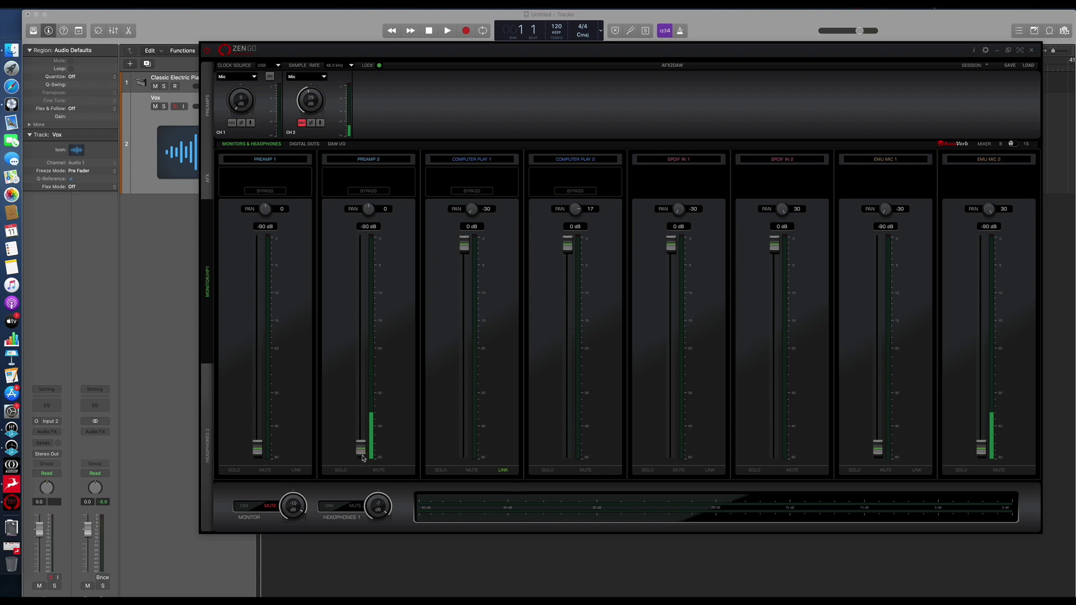
pyautogui.moveTo(435, 55); pyautogui.dragTo(550, 71)
# Record-enable the Vox track in Logic Pro
pyautogui.click(177, 107)
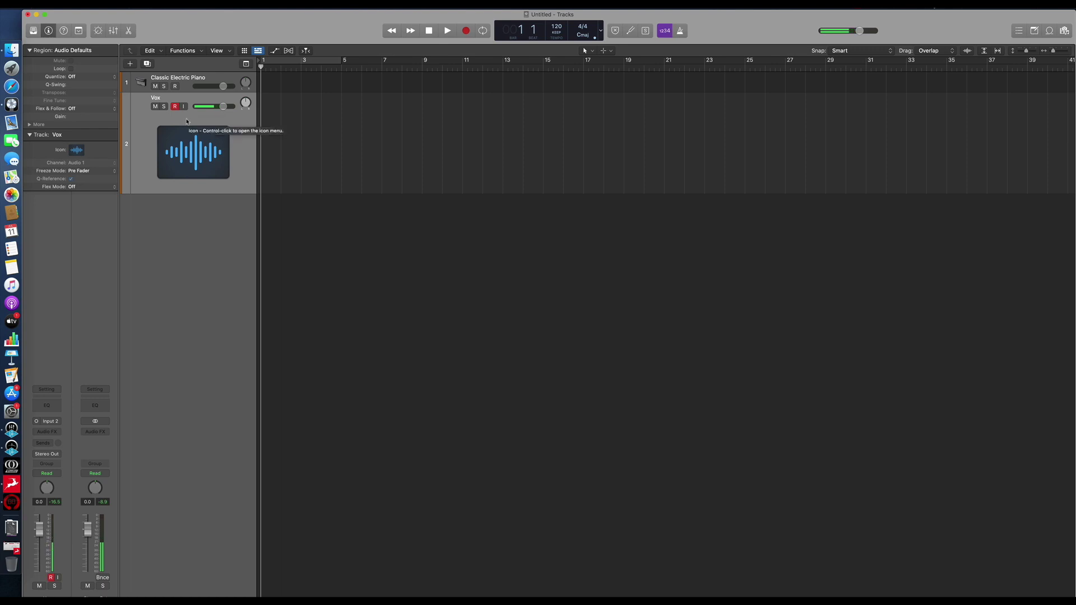
pyautogui.click(176, 106)
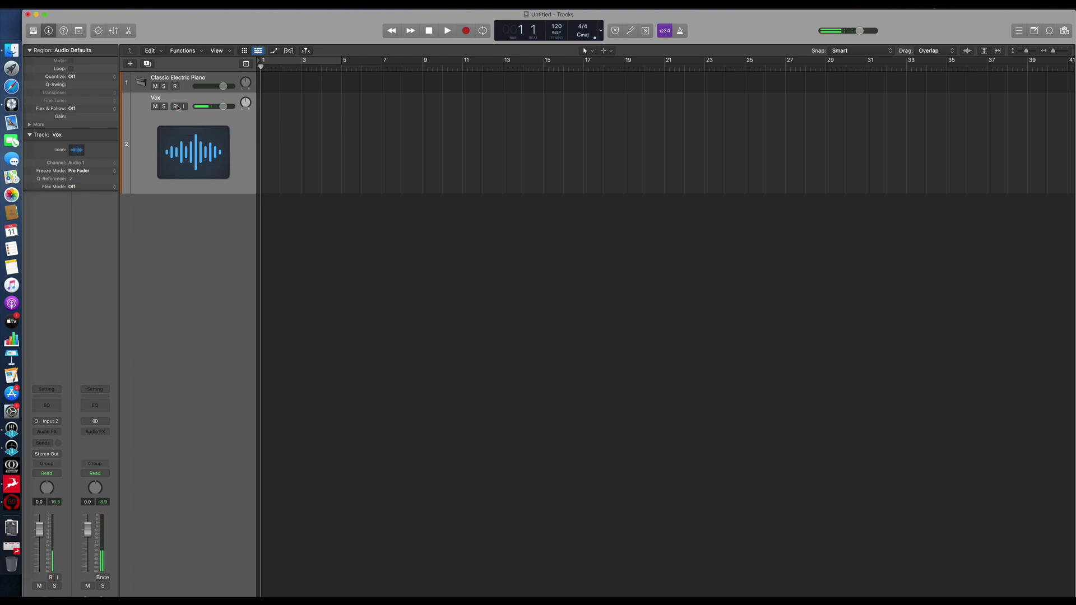
pyautogui.click(177, 106)
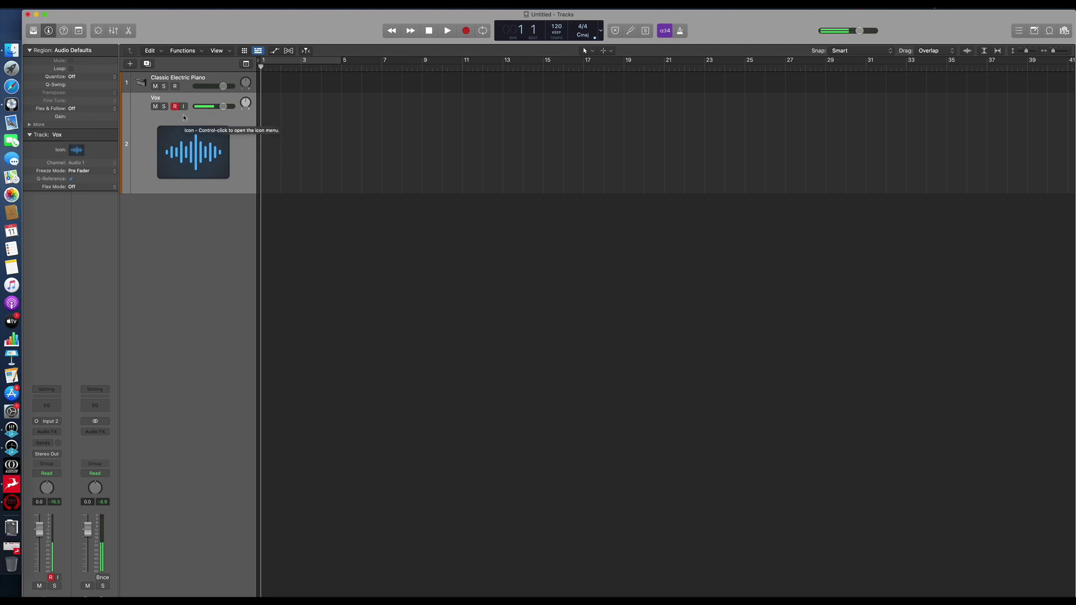
# Switch to the Zen Go control panel and adjust preamp channel 2's gain by raising it and bringing it back down
pyautogui.click(11, 502)
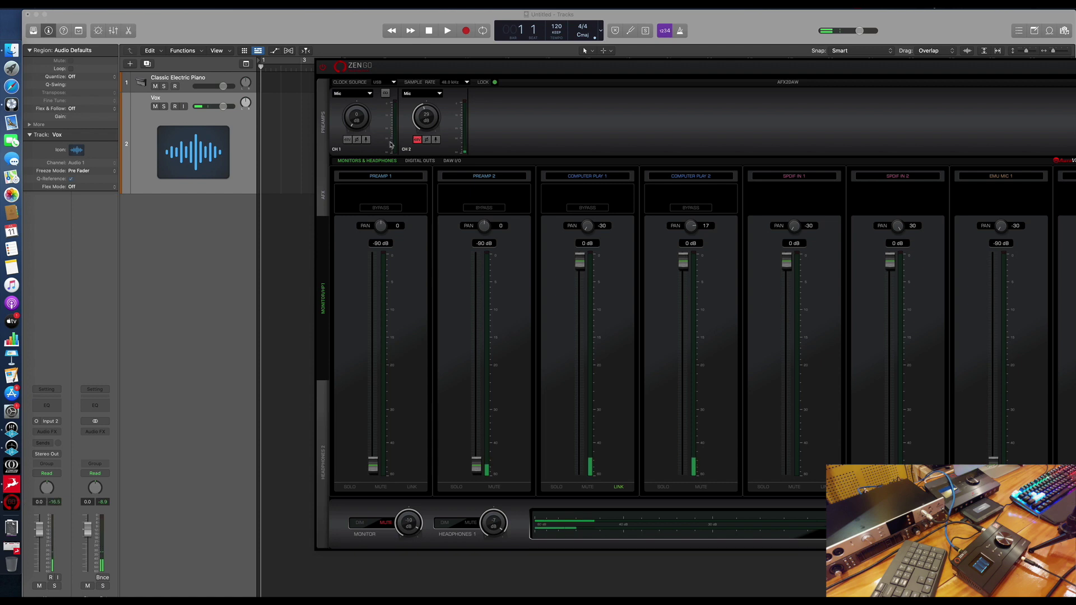
pyautogui.moveTo(427, 130); pyautogui.dragTo(425, 105)
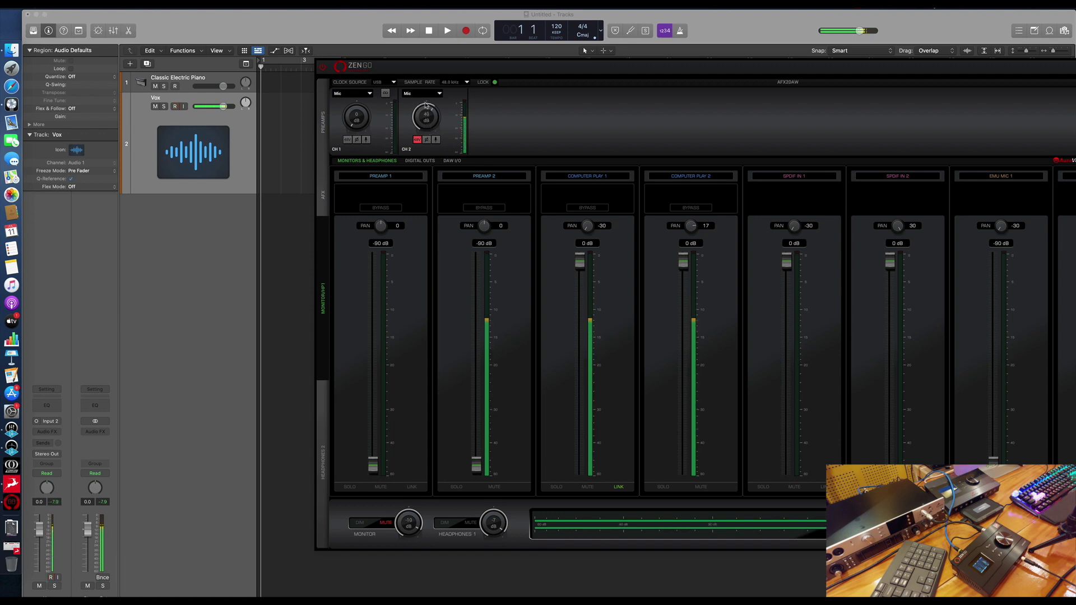
pyautogui.moveTo(424, 114); pyautogui.dragTo(426, 123)
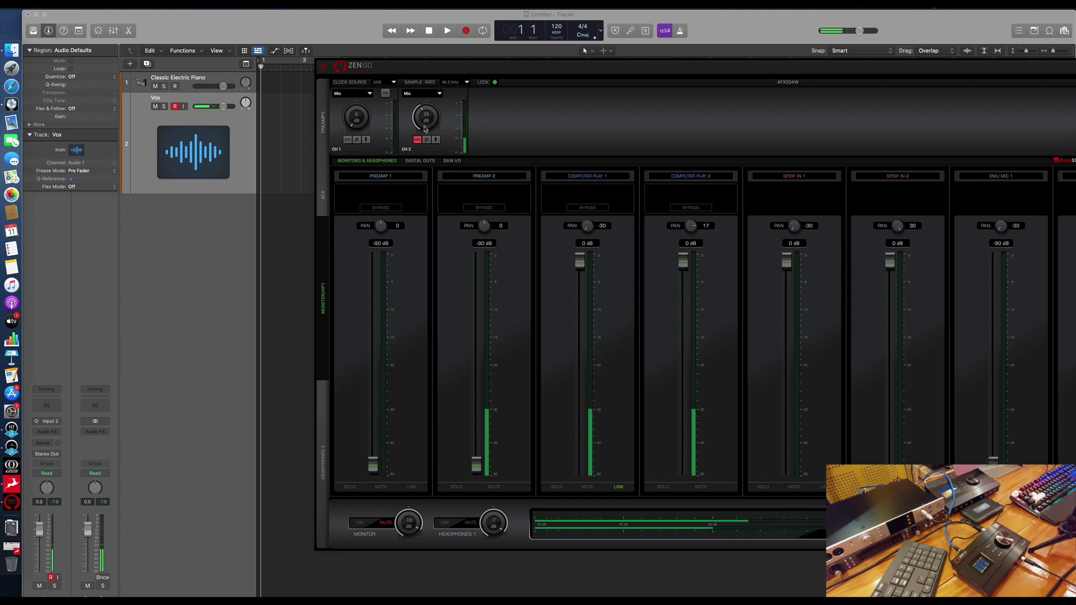
# Switch to Logic Pro, open the loop browser and preview several 12-8 conga, electric arpeggio and Jazzy Drumset loops
pyautogui.moveTo(426, 123); pyautogui.dragTo(426, 122)
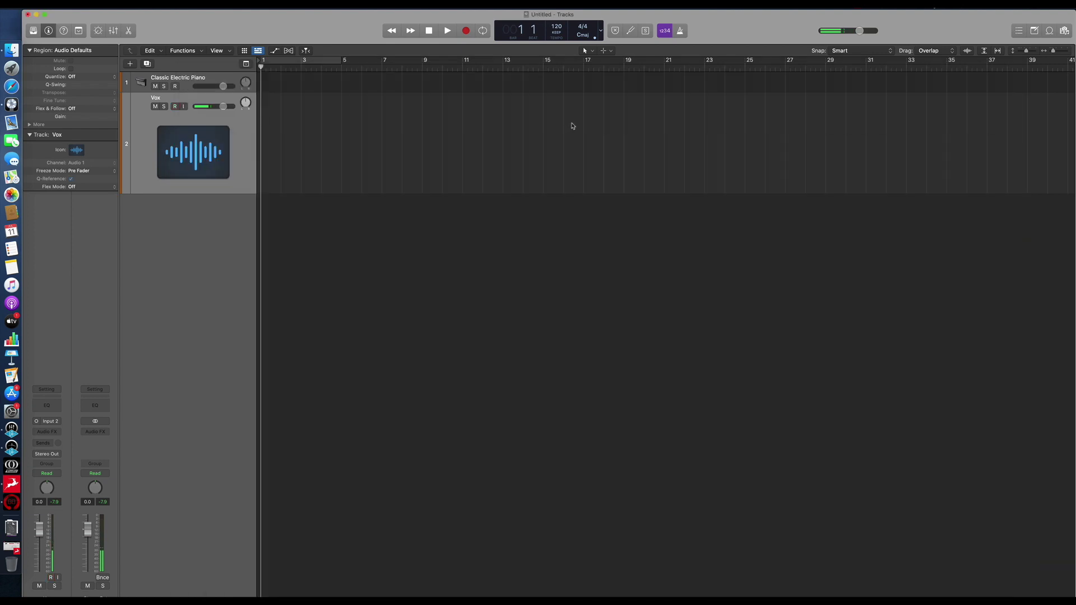
pyautogui.press('o')
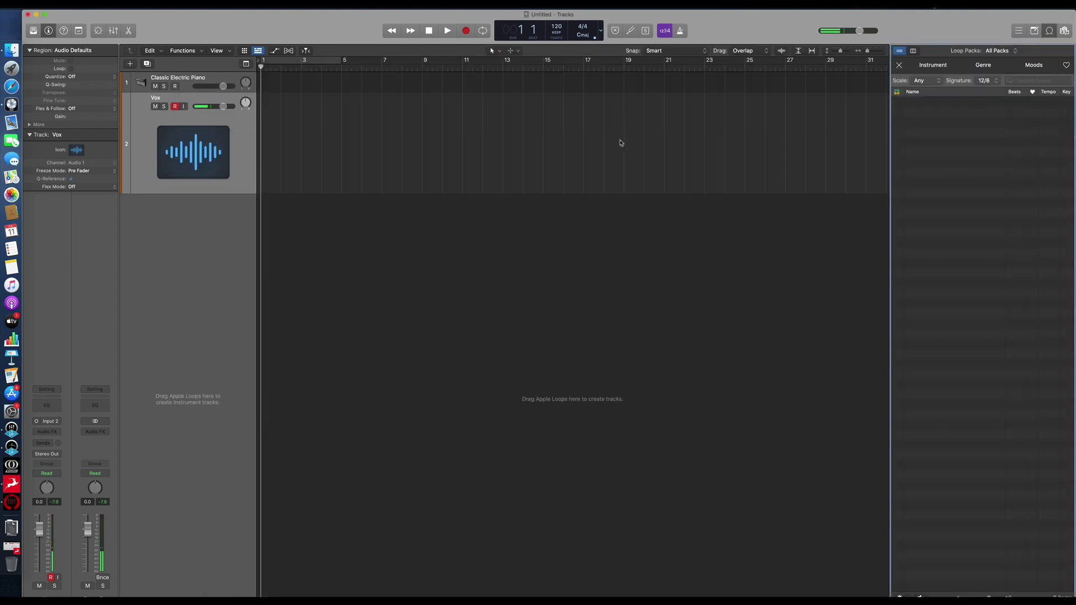
pyautogui.click(961, 273)
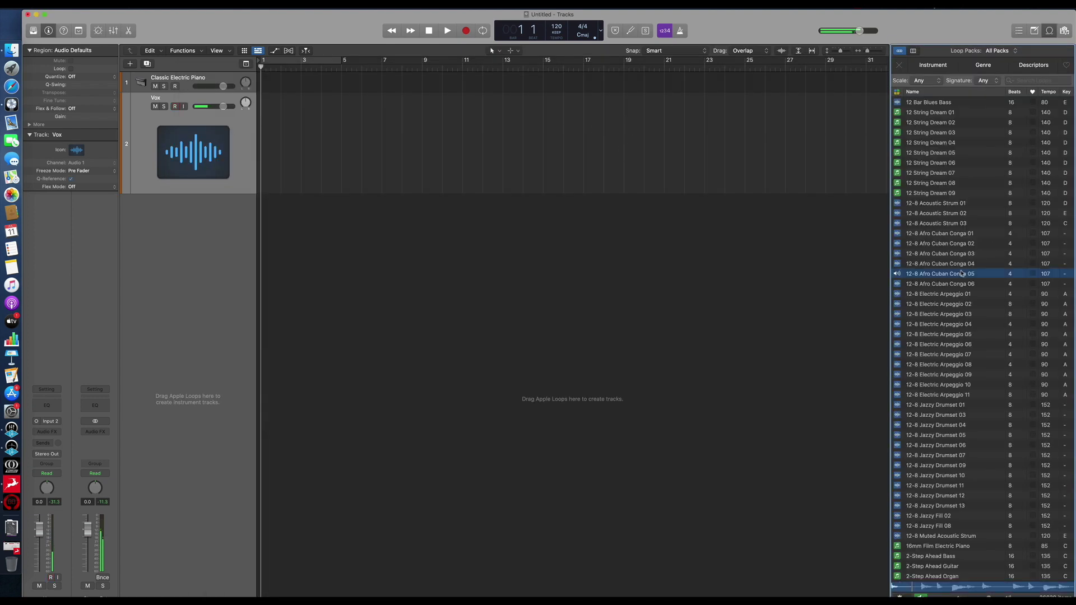
pyautogui.click(959, 295)
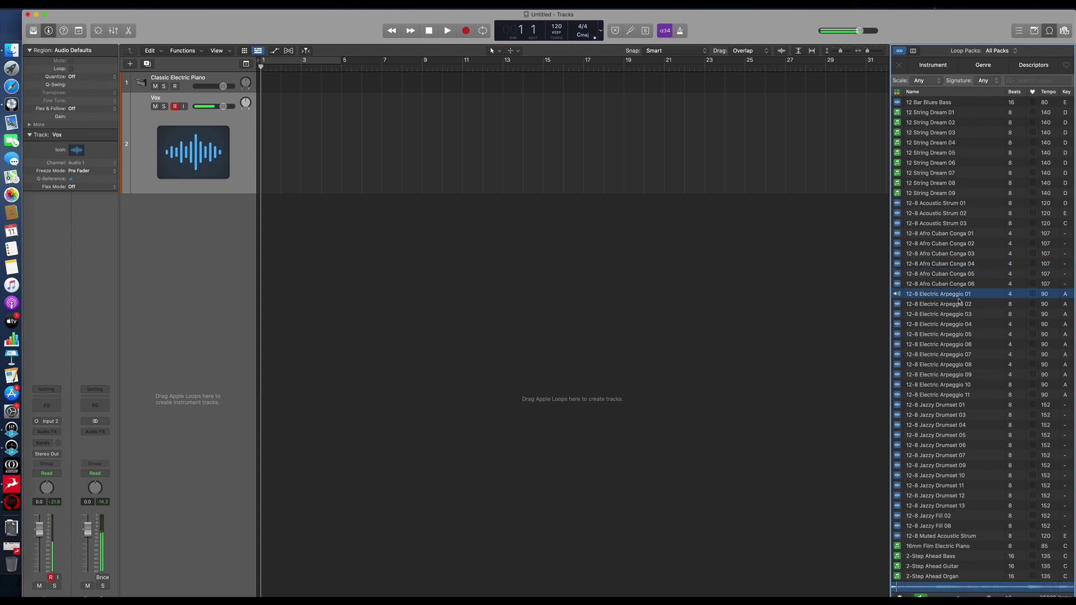
pyautogui.click(946, 425)
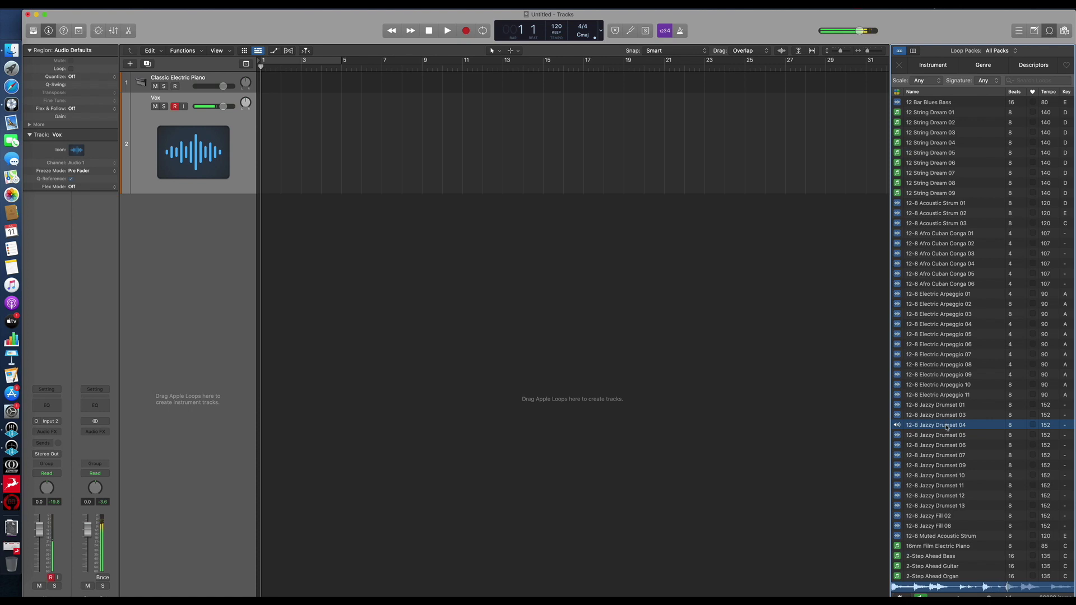
pyautogui.scroll(-3, 947, 426)
pyautogui.click(942, 416)
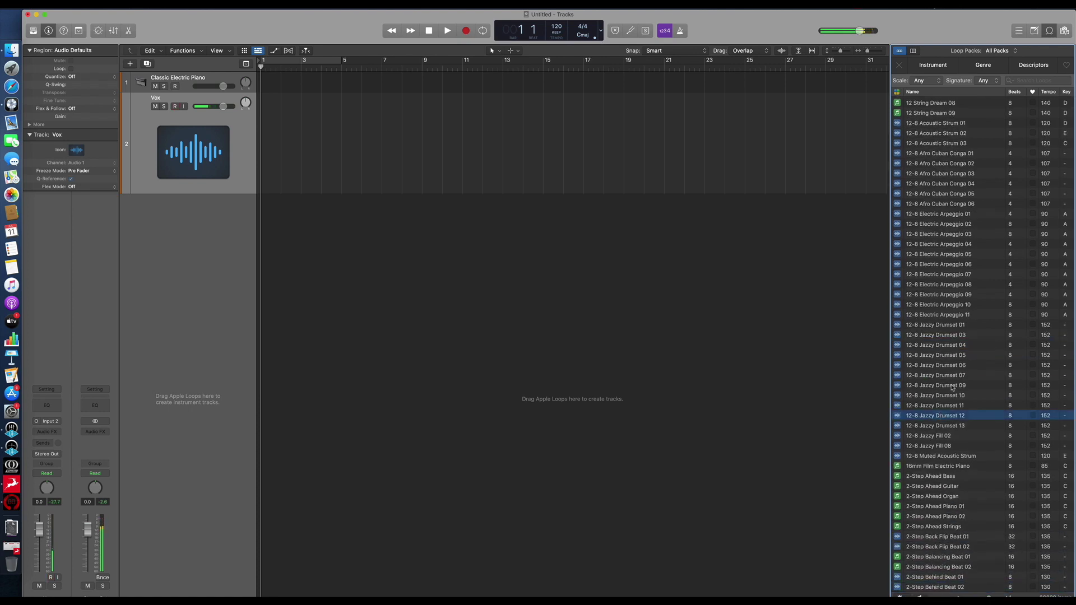
pyautogui.click(952, 366)
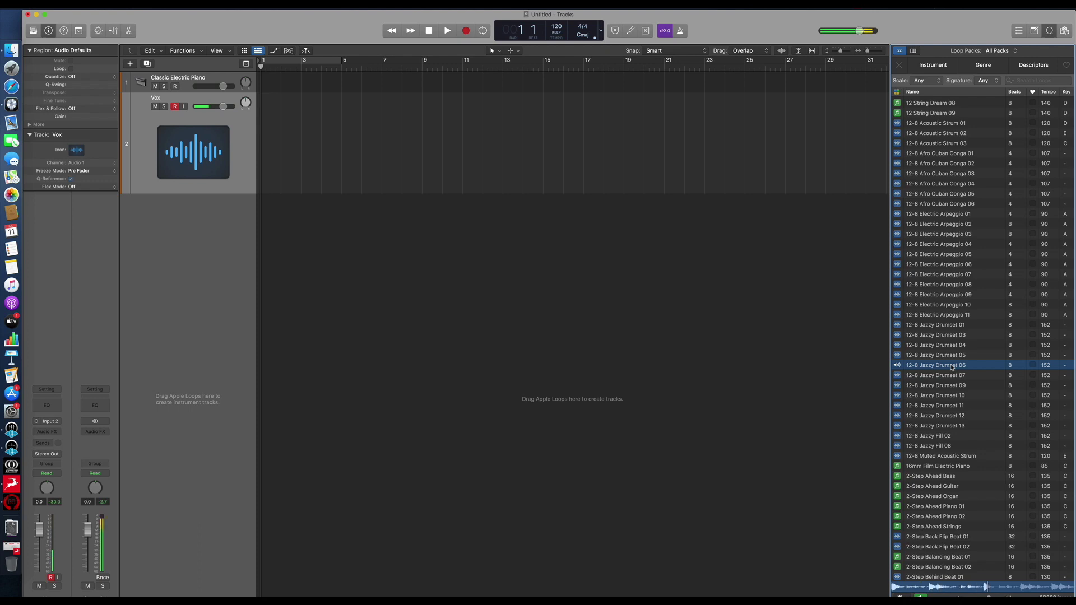
pyautogui.click(952, 366)
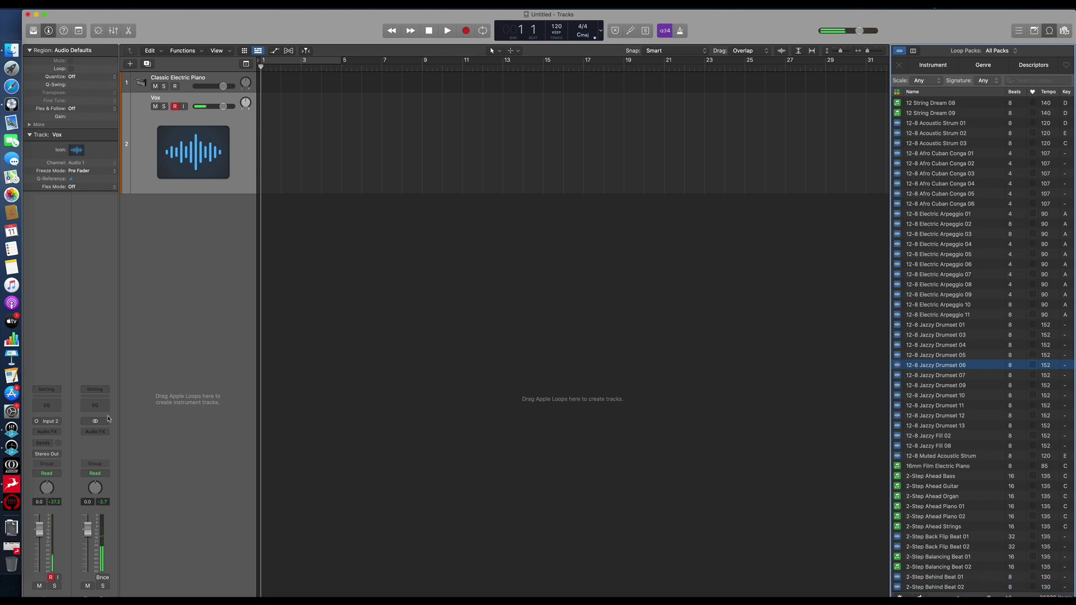
# Switch to the Zen Go control panel and set the monitor mix channels of Emu Mic 1-2 and S/PDIF In 1-2 to Mute
pyautogui.click(11, 484)
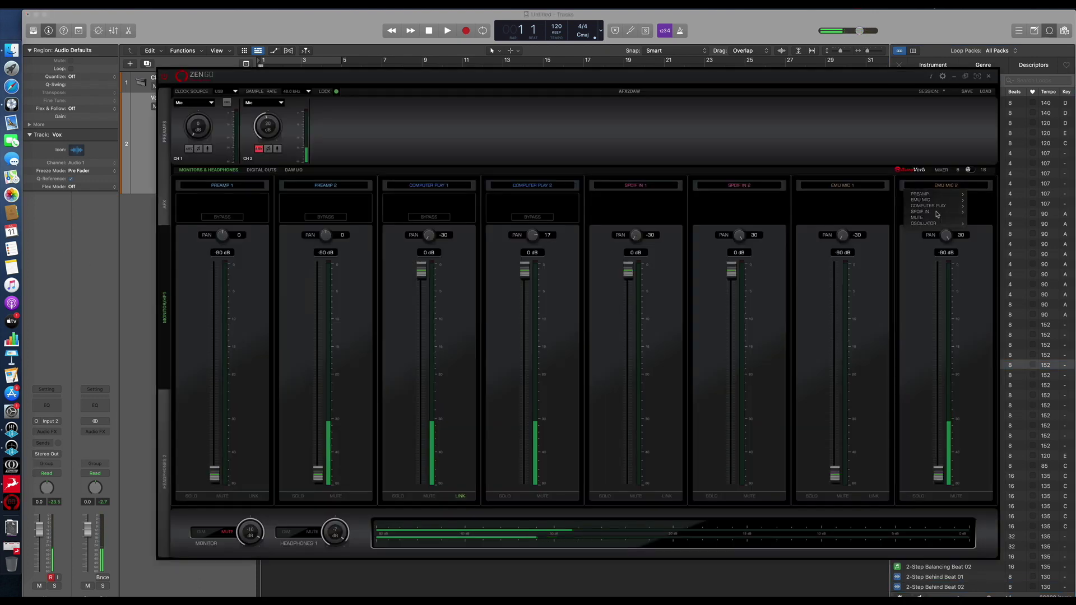
pyautogui.click(869, 185)
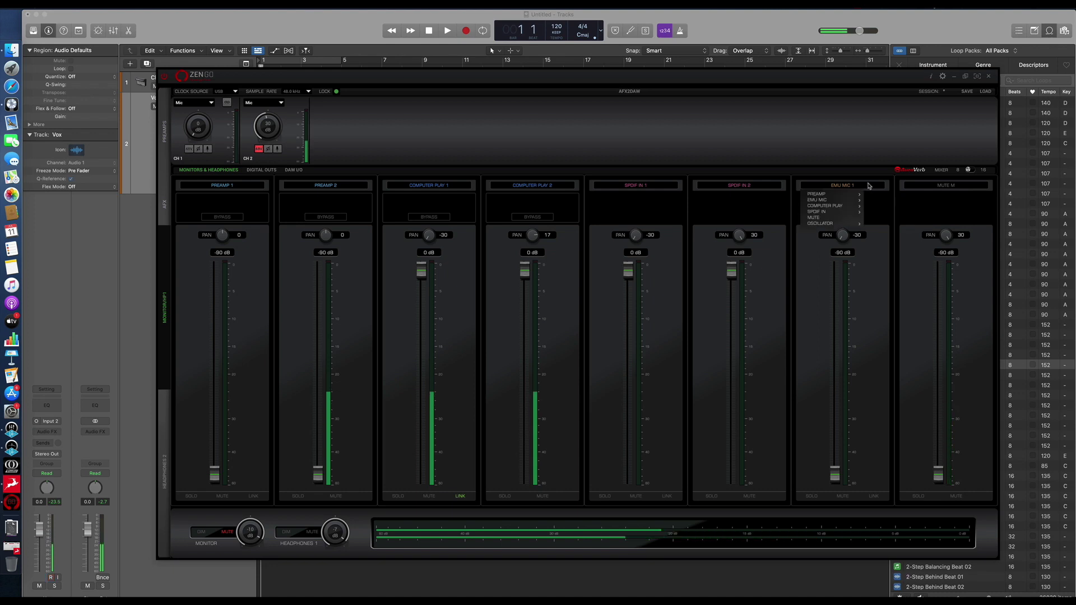
pyautogui.click(815, 217)
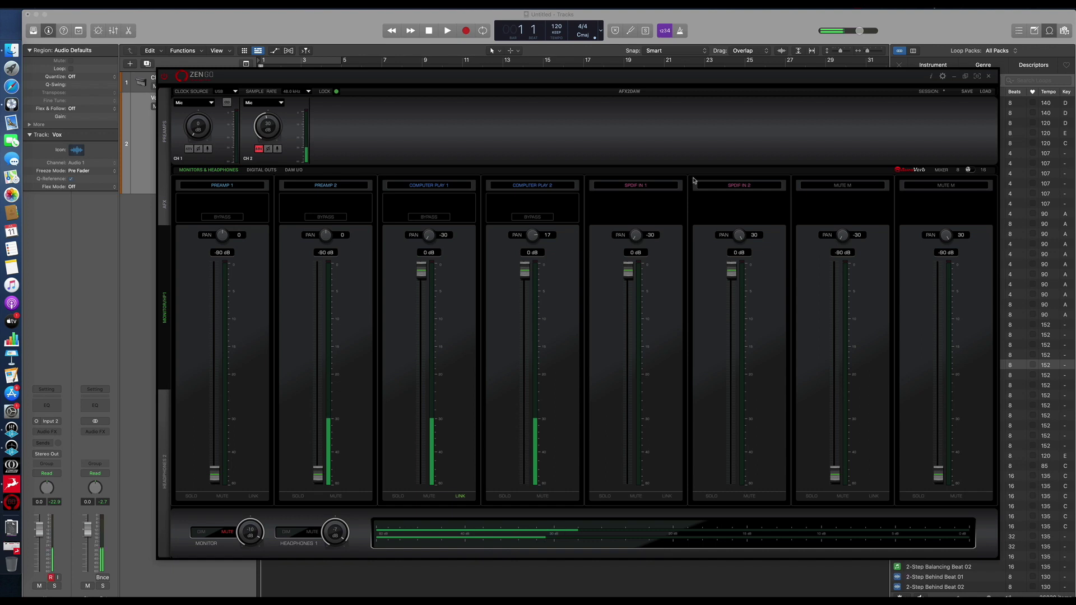
pyautogui.click(649, 186)
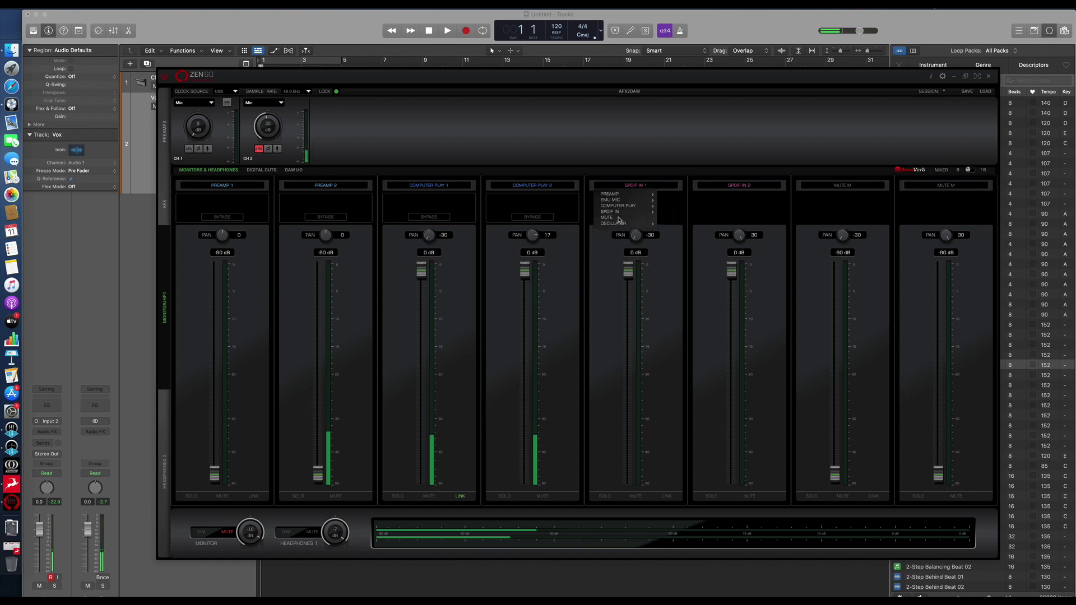
pyautogui.click(617, 217)
pyautogui.click(743, 185)
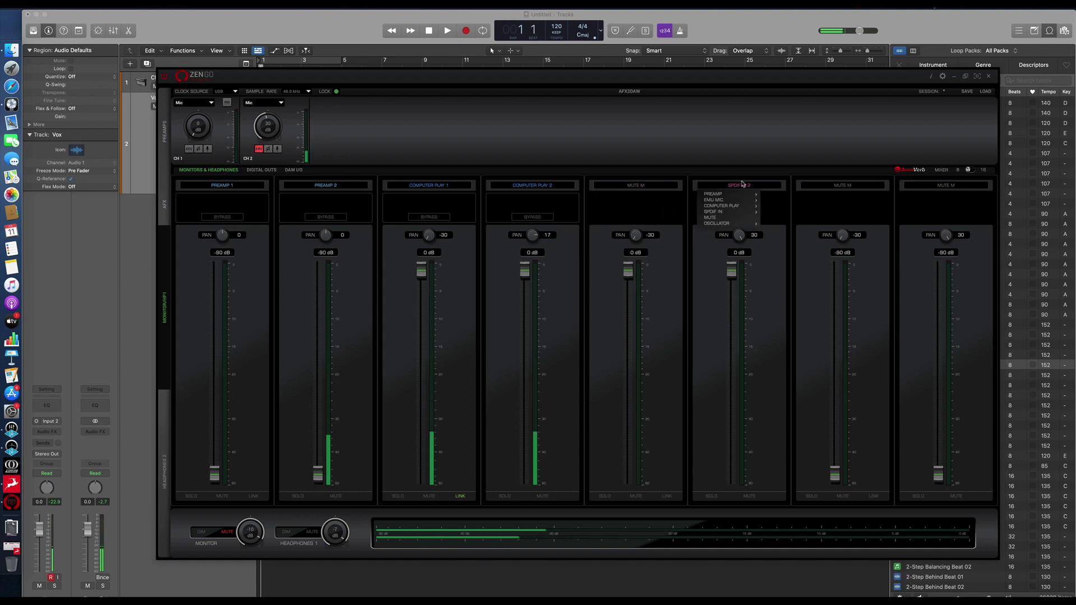
pyautogui.click(712, 218)
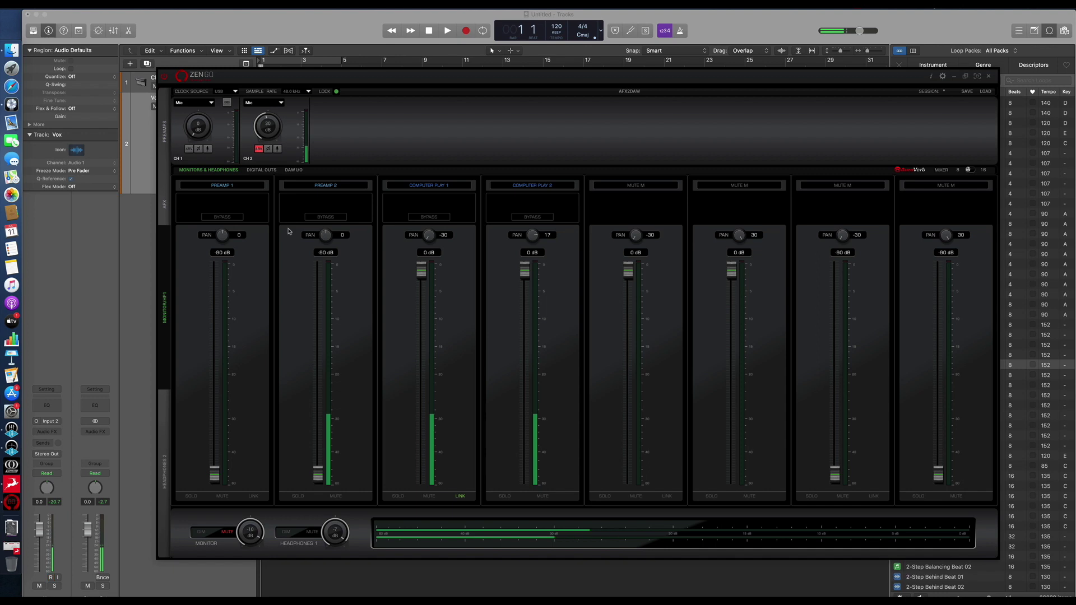
# Show the Headphones 2 mix, raise its linked Computer Play 1 and 2 faders to 0 dB and return them to -90 dB
pyautogui.click(972, 169)
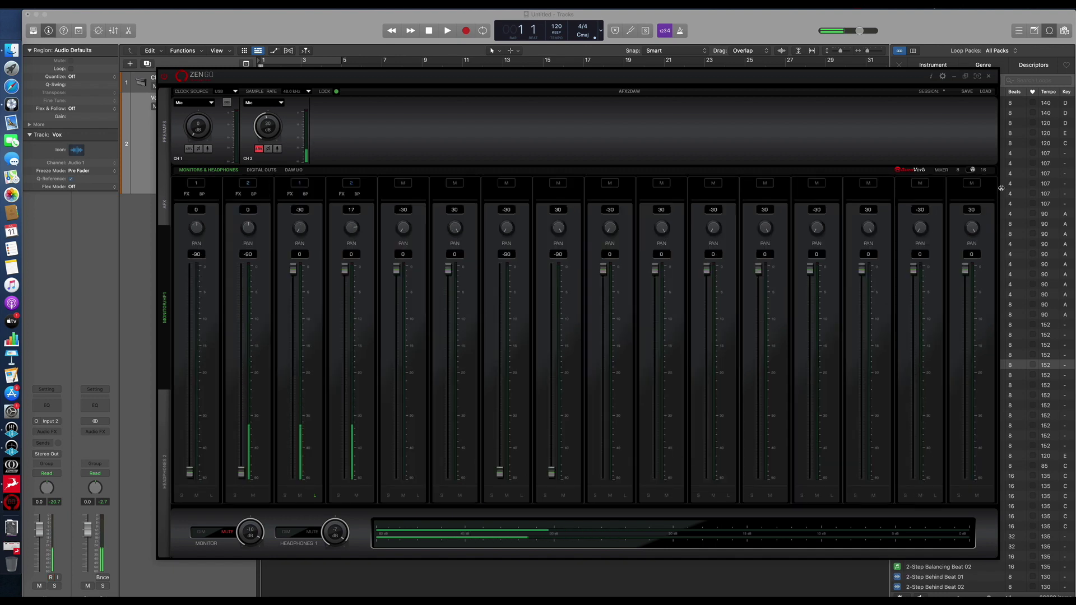
pyautogui.click(164, 470)
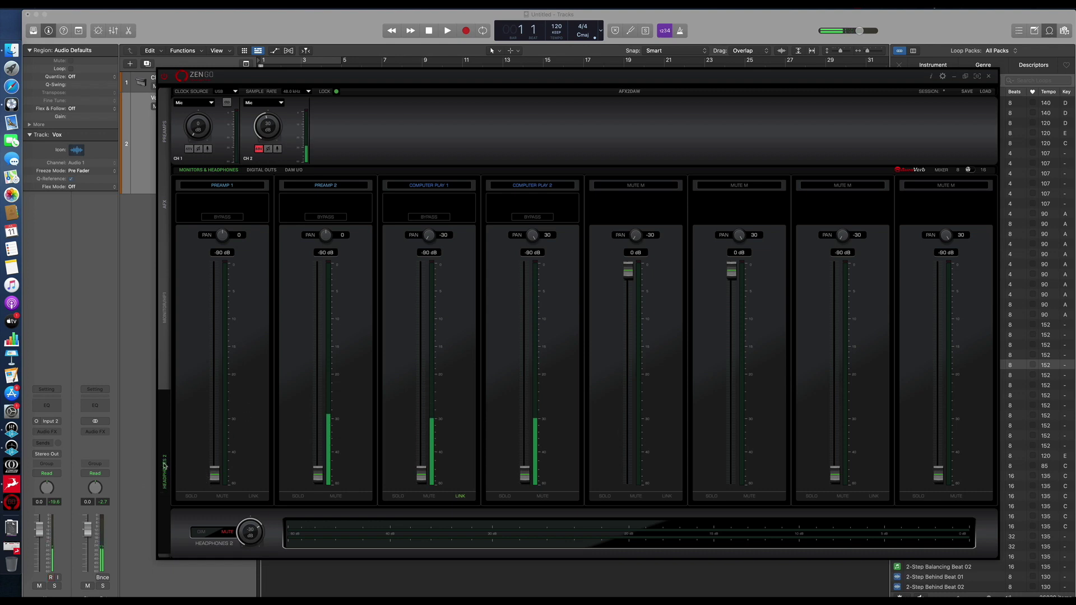
pyautogui.click(399, 497)
pyautogui.moveTo(421, 475); pyautogui.dragTo(421, 271)
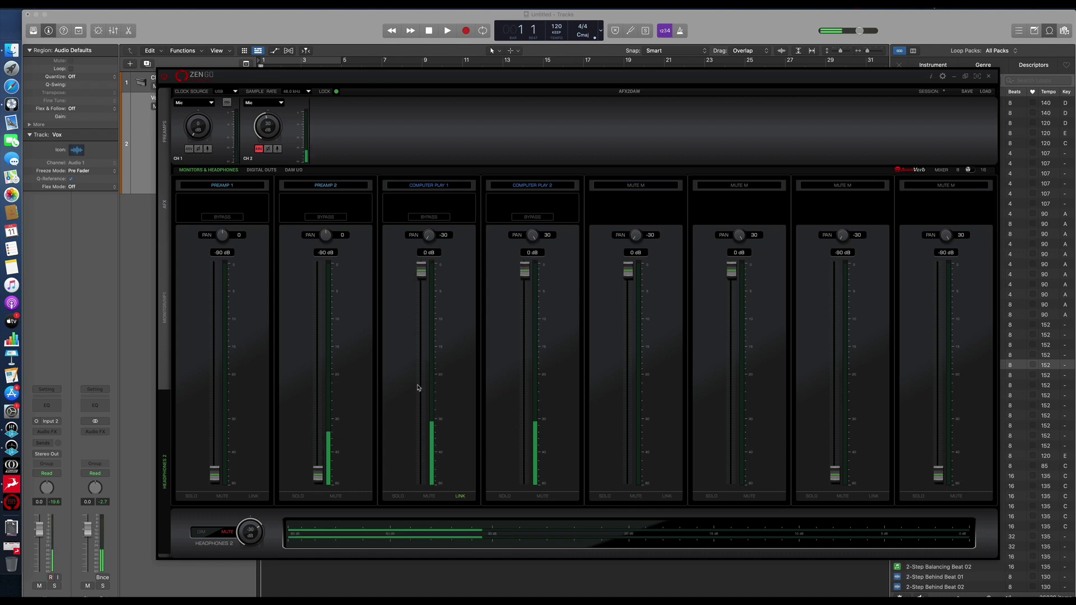
pyautogui.click(417, 387)
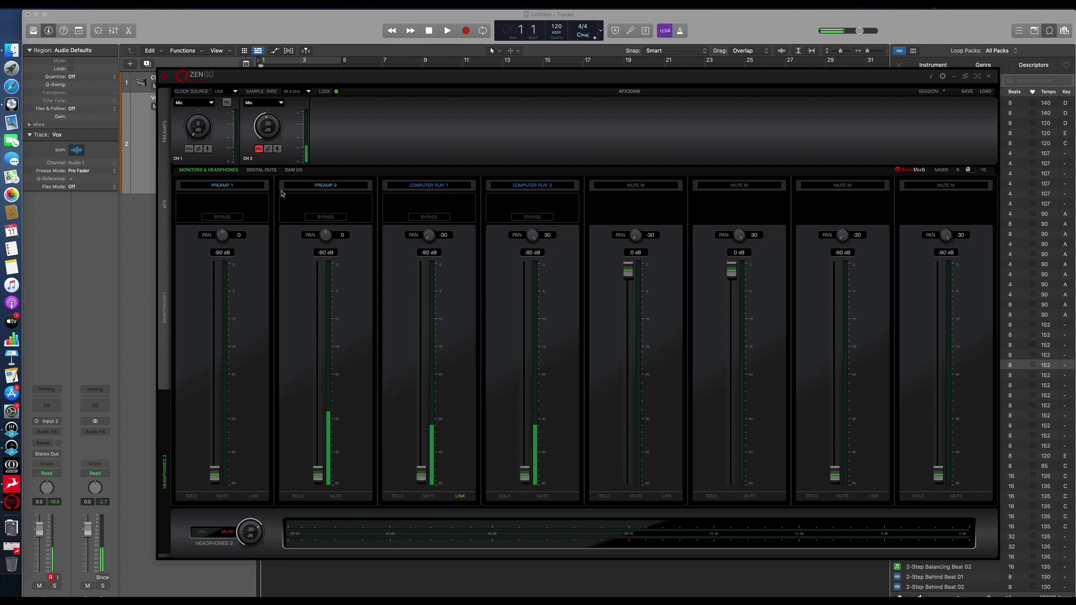
# Try Preamp 2 as the source of the fifth Headphones 2 mix channel and set that channel back to Mute
pyautogui.click(665, 190)
pyautogui.moveTo(631, 227)
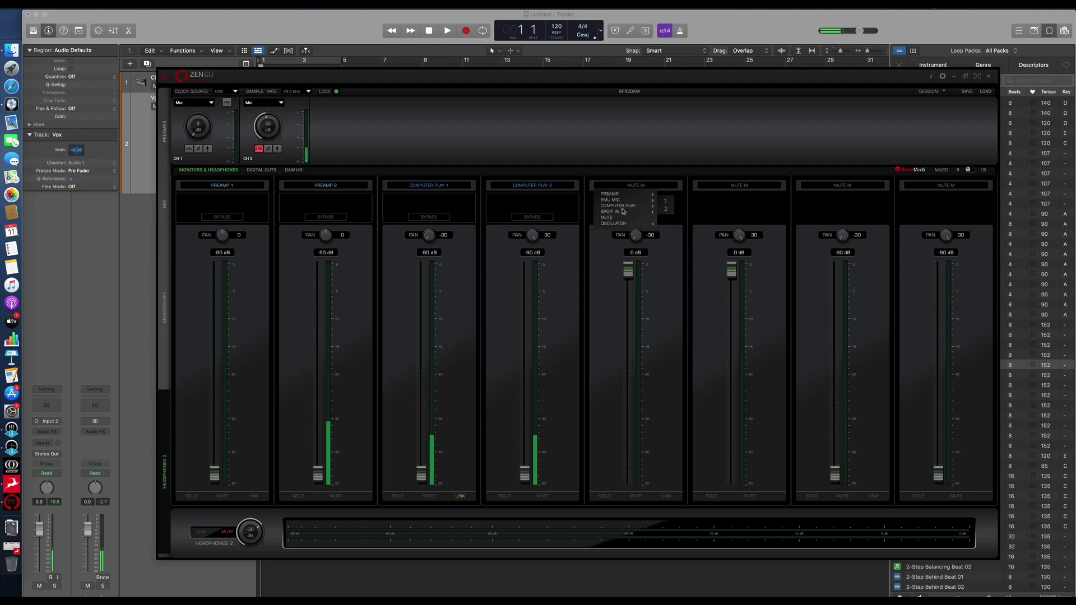
pyautogui.moveTo(623, 195)
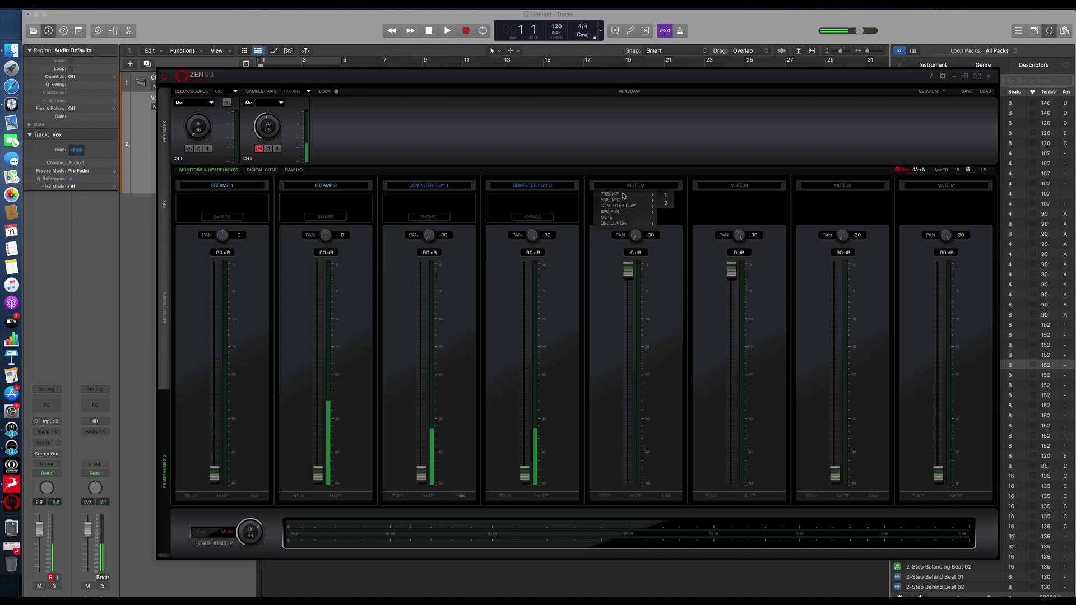
pyautogui.click(665, 203)
pyautogui.moveTo(629, 271); pyautogui.dragTo(637, 303)
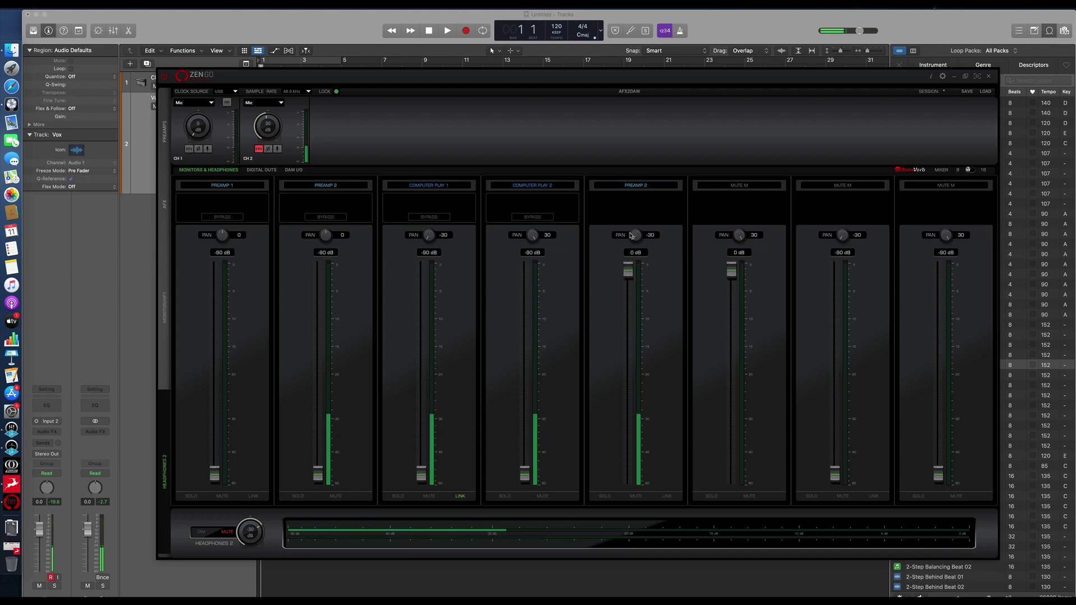
pyautogui.click(648, 186)
pyautogui.click(609, 218)
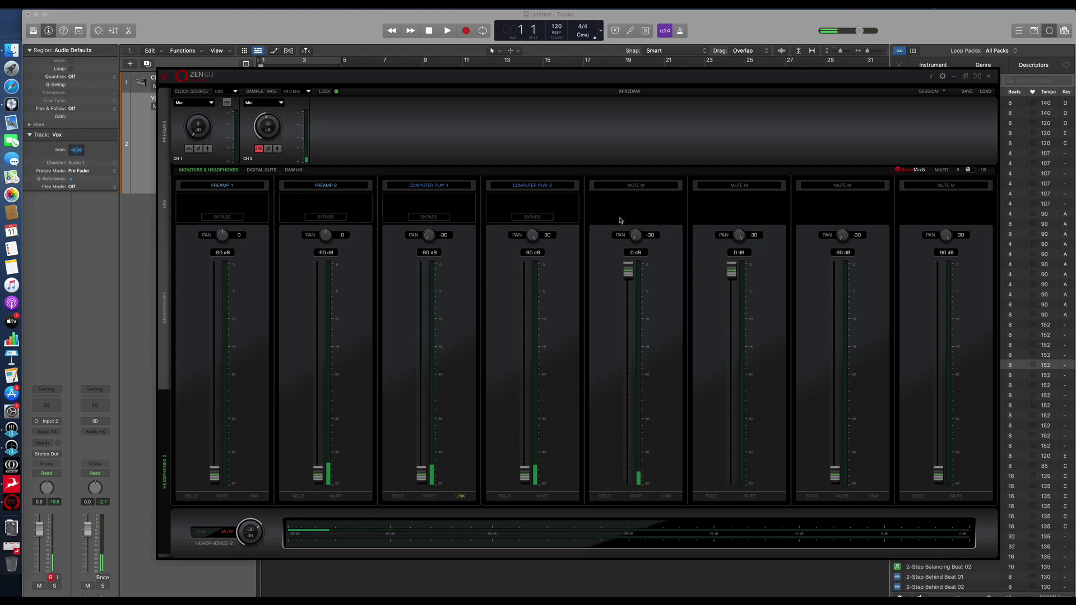
# Return to Logic Pro and add a pre-fader send to stereo Output 3-4 on the Vox track
pyautogui.press('super+w')
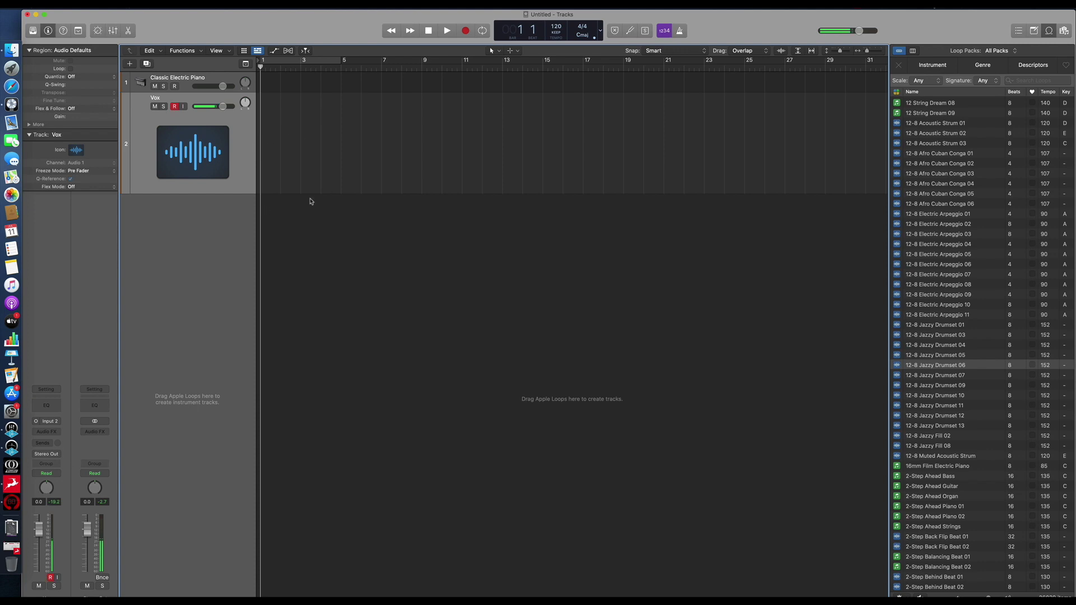
pyautogui.click(45, 443)
pyautogui.moveTo(54, 455)
pyautogui.moveTo(112, 469)
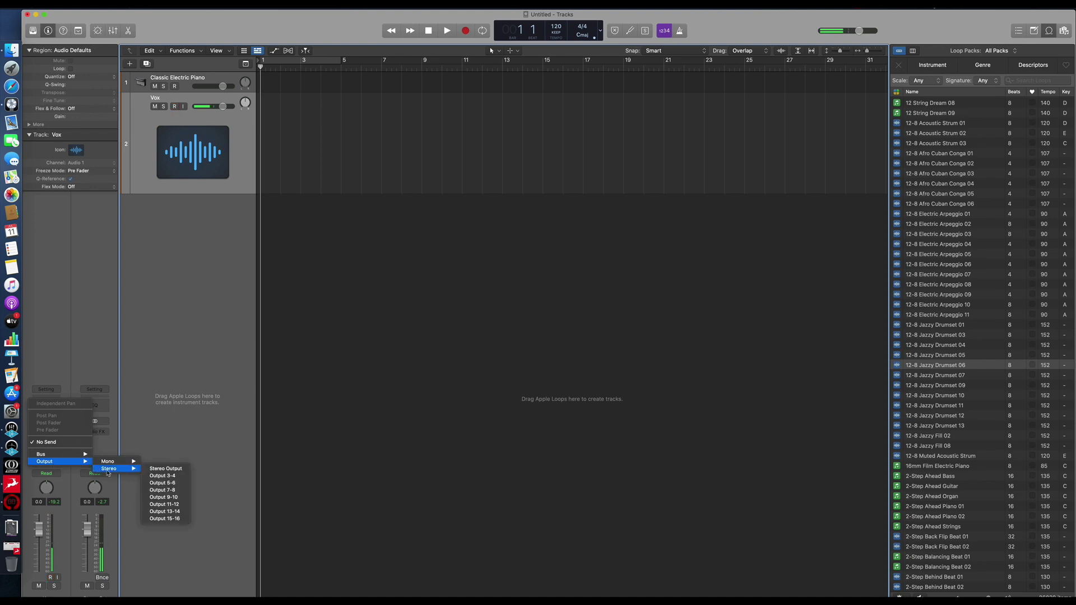
pyautogui.click(173, 476)
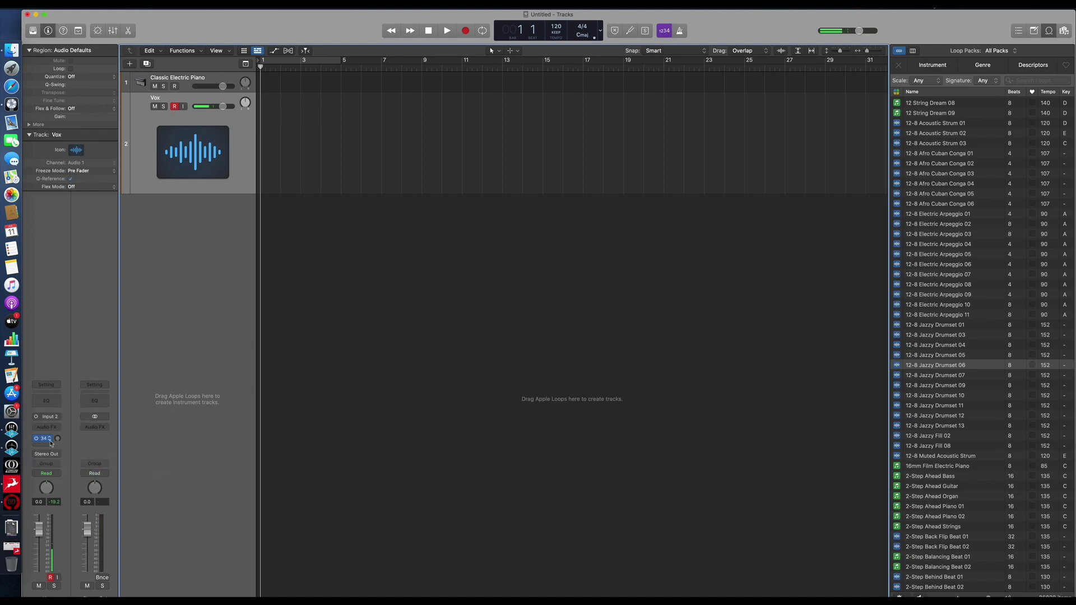
pyautogui.click(50, 440)
pyautogui.click(56, 477)
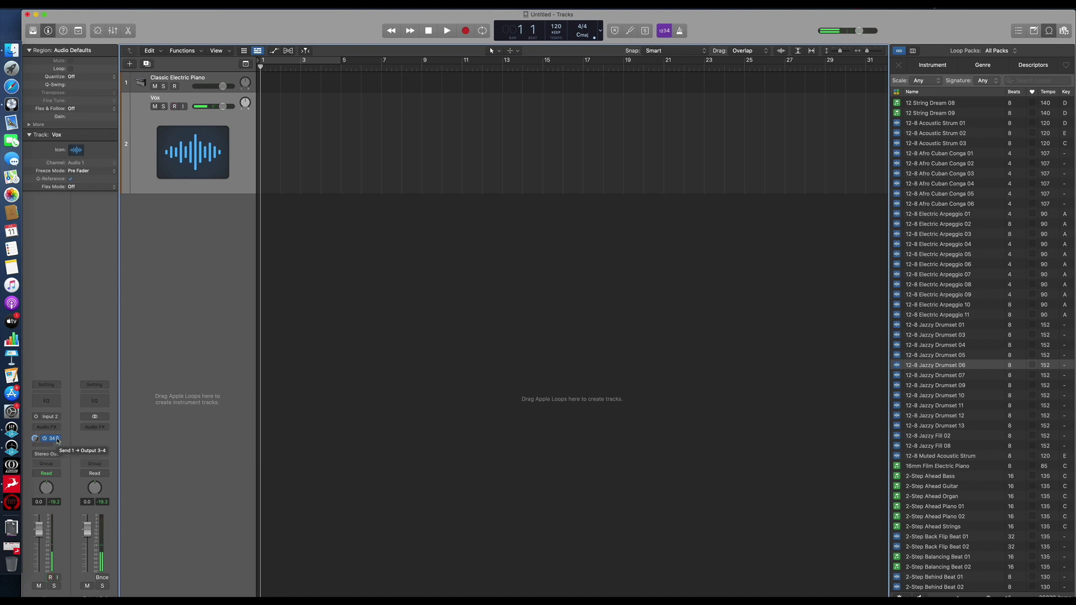
# In the Zen Go Headphones 2 mix, assign Computer Play 3 and 4 to the fifth and sixth channels and link the pair
pyautogui.click(12, 503)
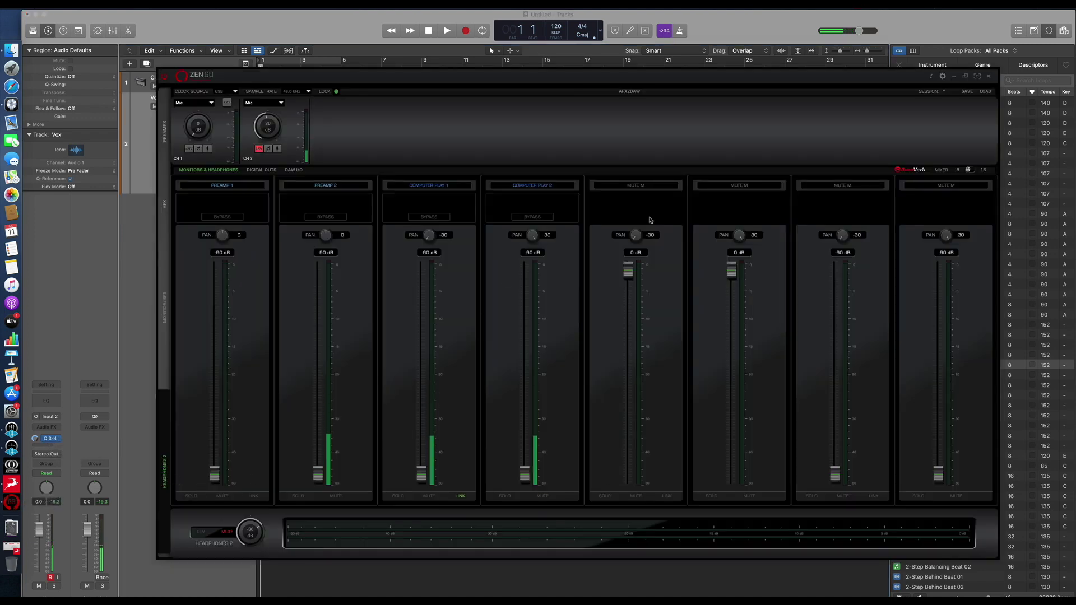
pyautogui.click(649, 189)
pyautogui.moveTo(639, 209)
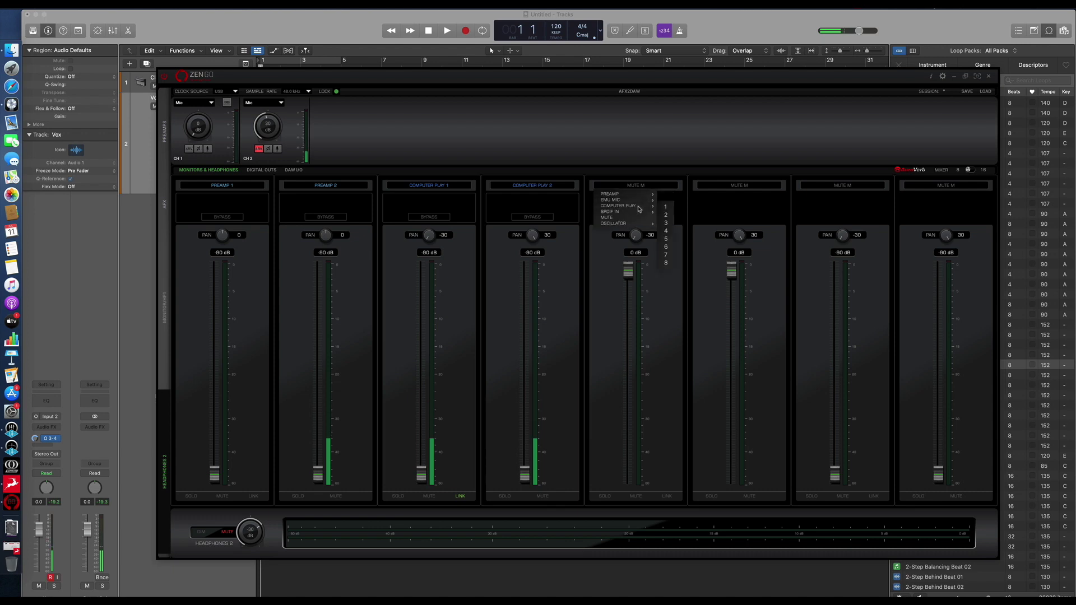
pyautogui.click(667, 223)
pyautogui.click(739, 186)
pyautogui.moveTo(734, 209)
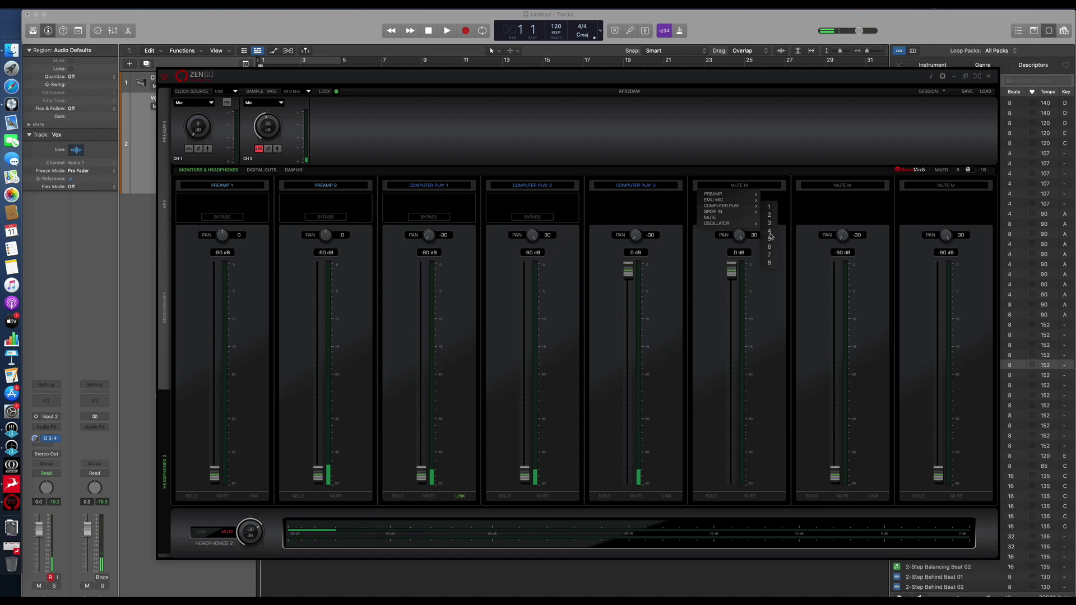
pyautogui.click(770, 231)
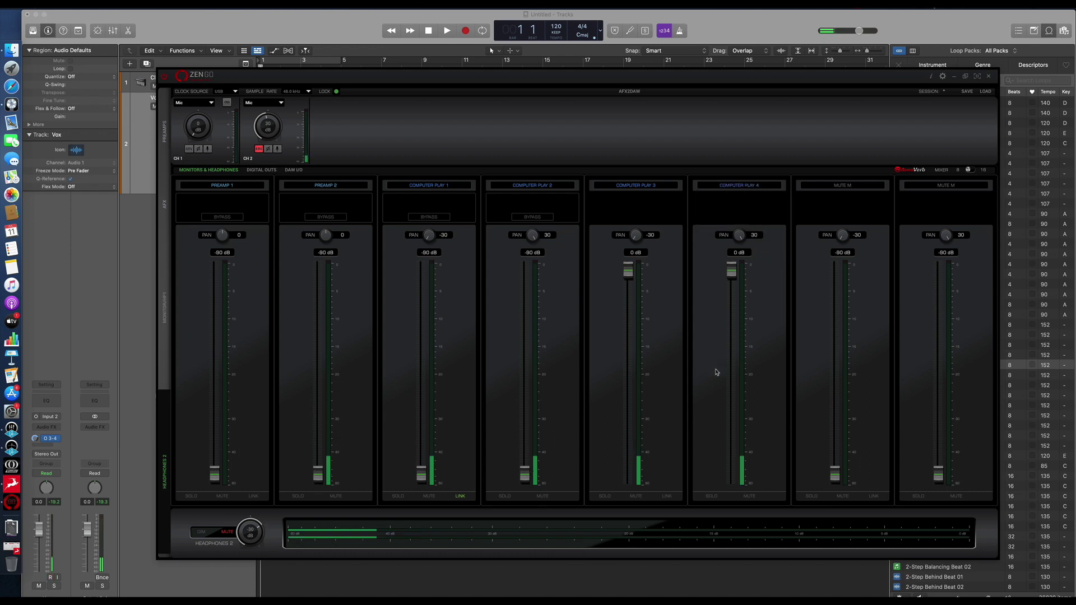
pyautogui.click(666, 496)
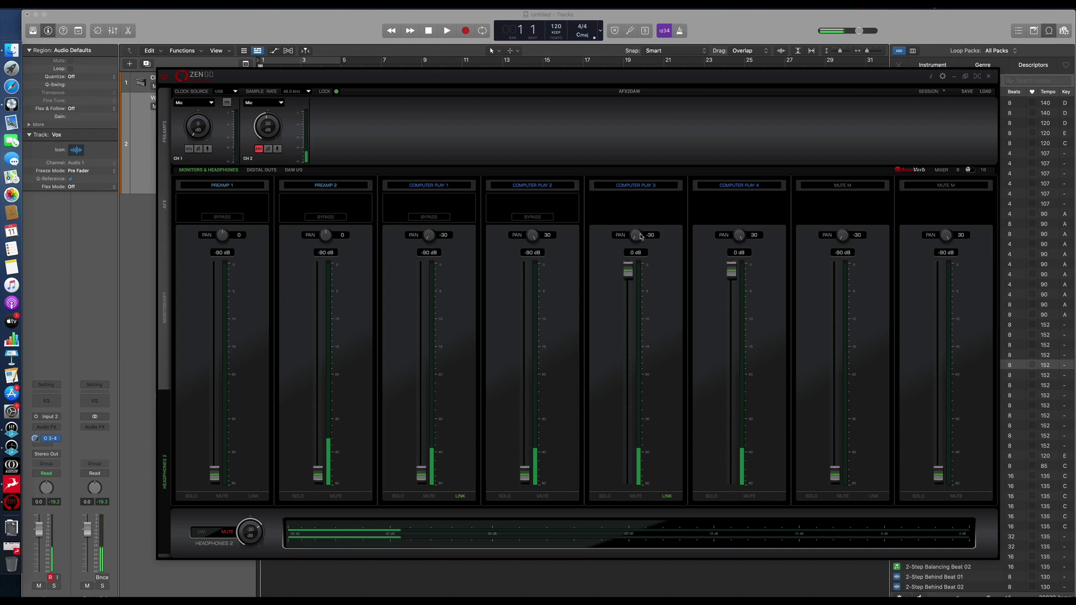
# Go back to Logic Pro and remove the Vox track's send to Output 3-4
pyautogui.click(104, 414)
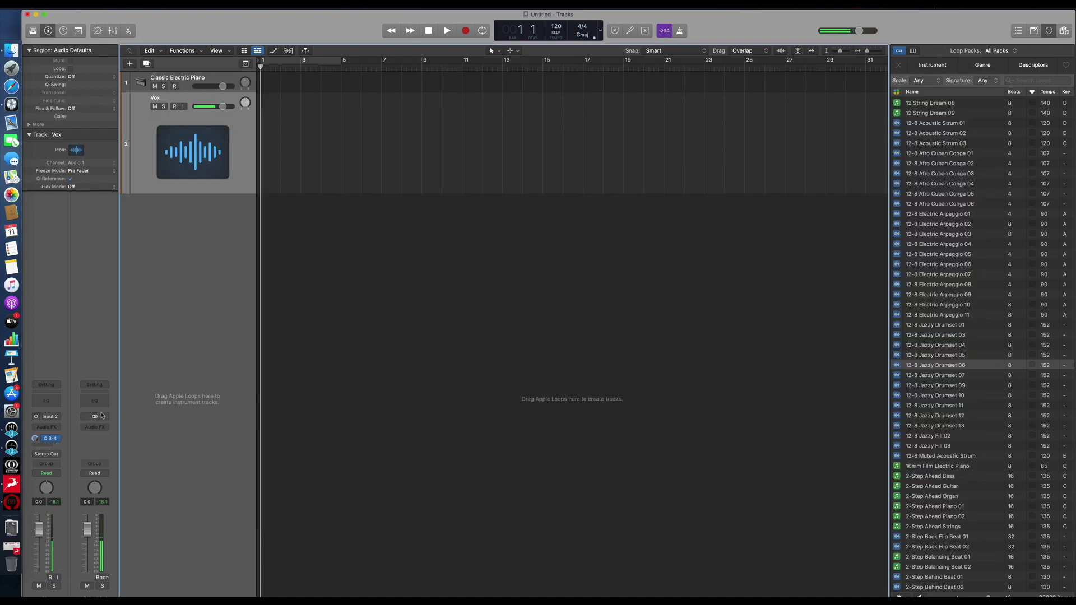
pyautogui.click(56, 440)
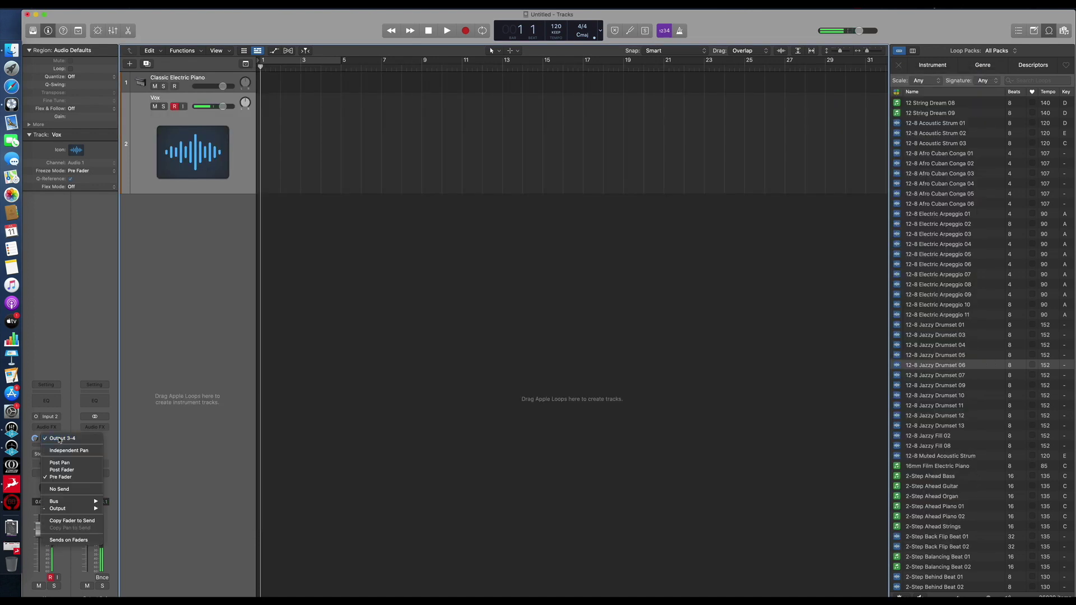
pyautogui.click(69, 491)
# Add the 2-Step Percussion 01 loop on a new track, repeated from bar 1 to bar 9, and set the cycle range to match
pyautogui.scroll(-15, 973, 440)
pyautogui.moveTo(933, 176); pyautogui.dragTo(263, 234)
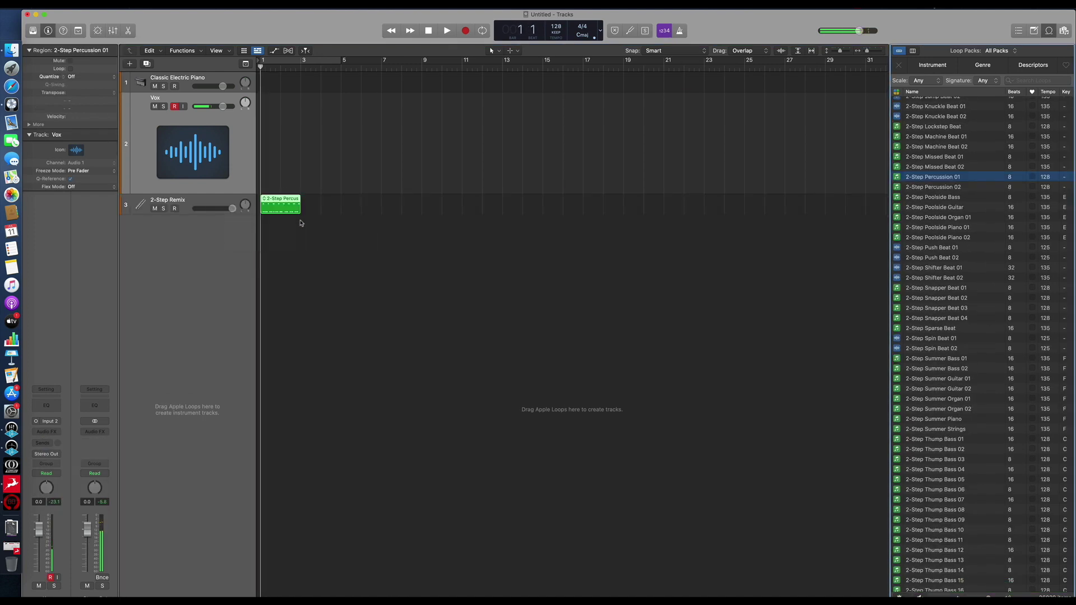
pyautogui.moveTo(303, 199); pyautogui.dragTo(421, 207)
pyautogui.click(293, 63)
pyautogui.moveTo(341, 62); pyautogui.dragTo(420, 67)
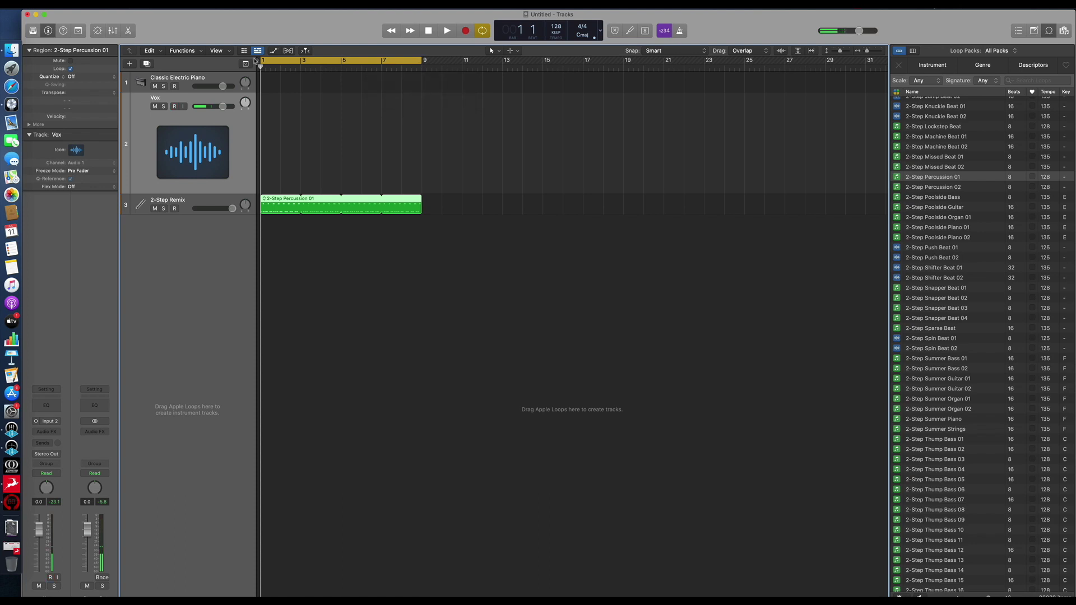
# Play the loop briefly, stop it, and route the 2-Step Remix track to Output 3-4
pyautogui.press('space')
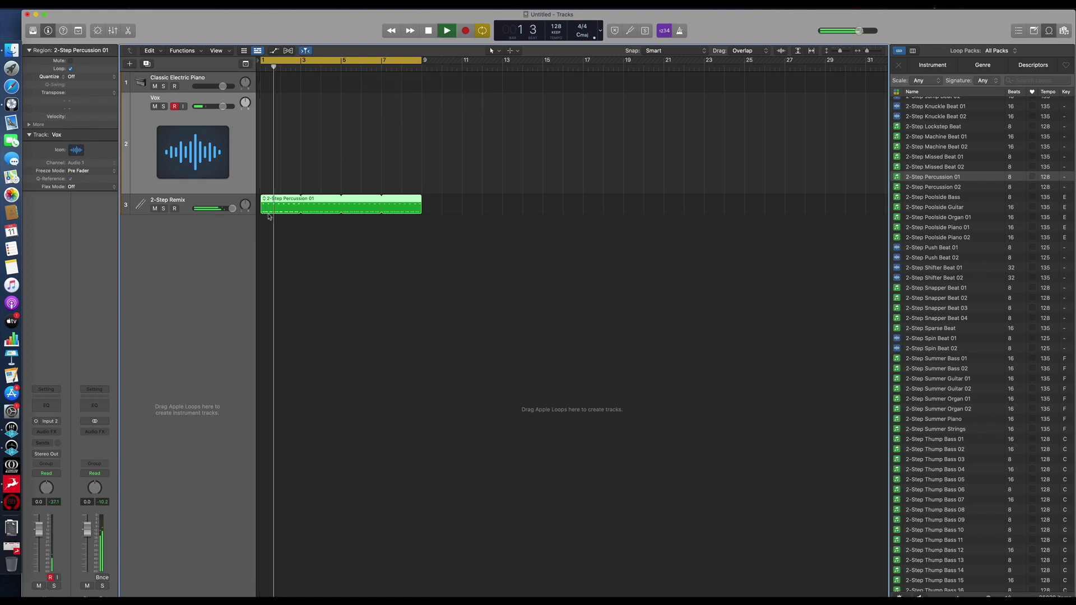
pyautogui.press('space')
pyautogui.click(189, 205)
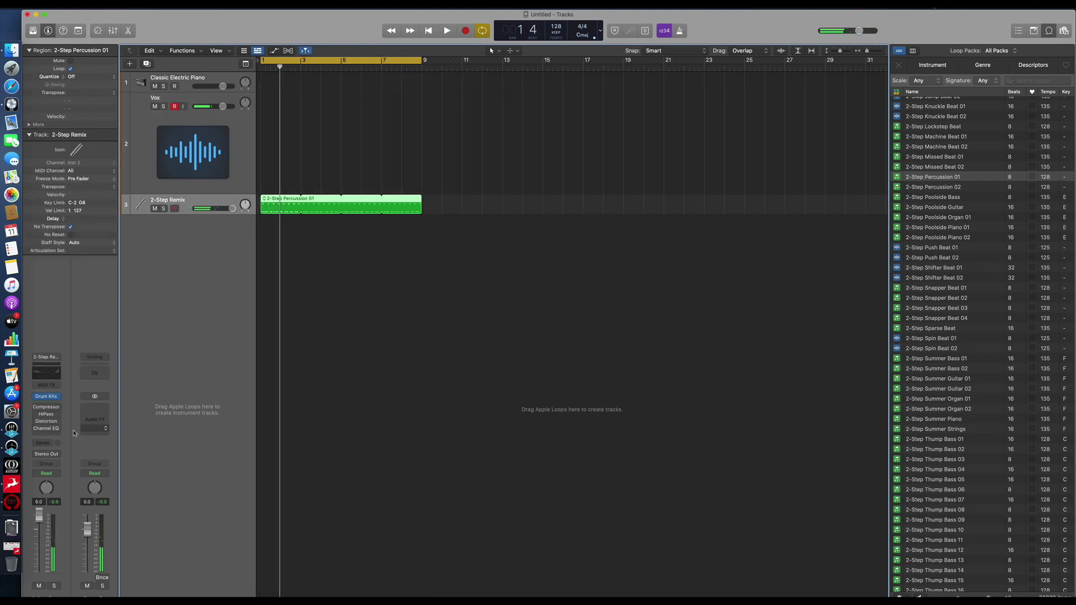
pyautogui.click(55, 455)
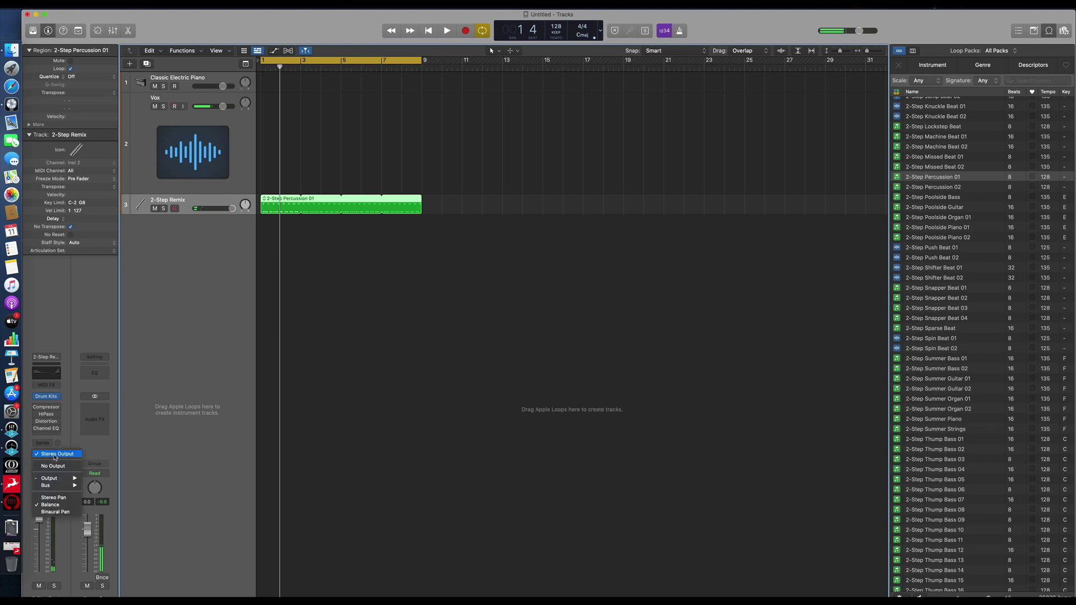
pyautogui.moveTo(56, 480)
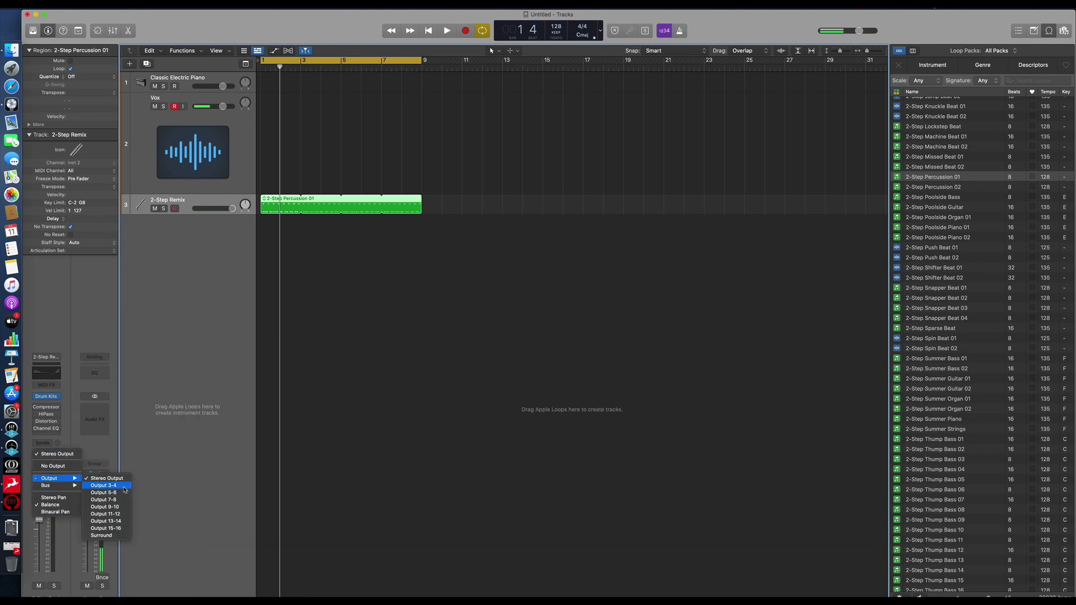
pyautogui.click(125, 489)
# Switch to the Zen Go control panel and assign Computer Play 3 to both S/PDIF outputs in the digital outs
pyautogui.click(11, 503)
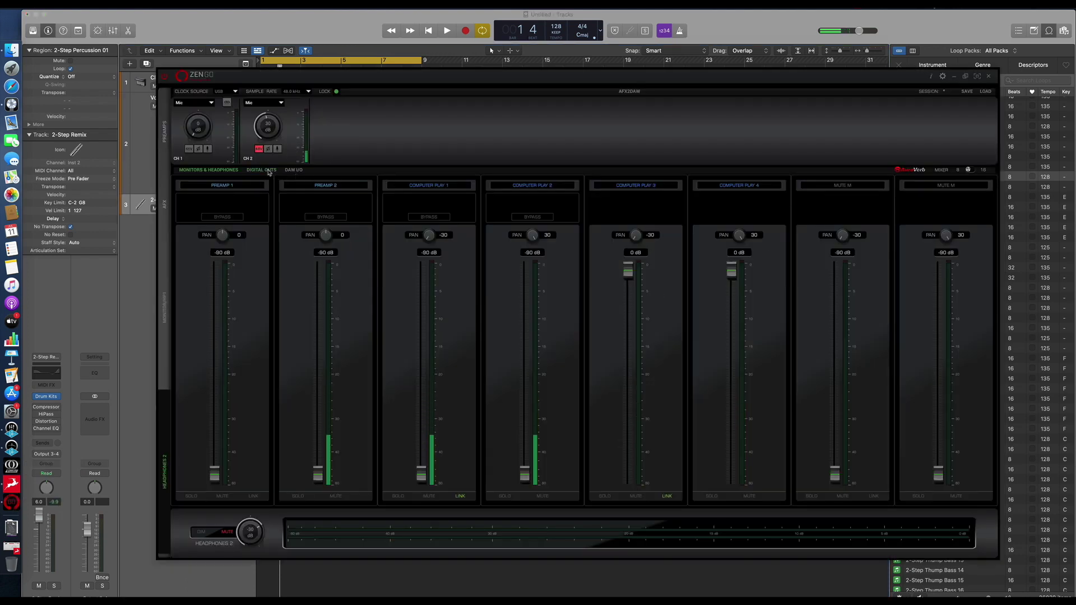
pyautogui.click(268, 170)
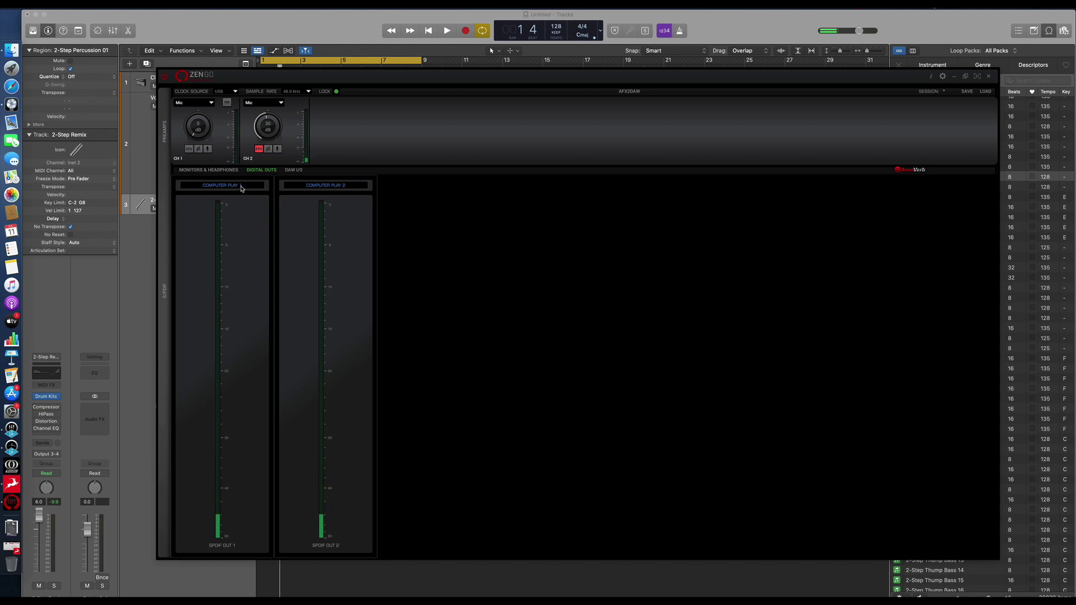
pyautogui.click(241, 186)
pyautogui.moveTo(235, 205)
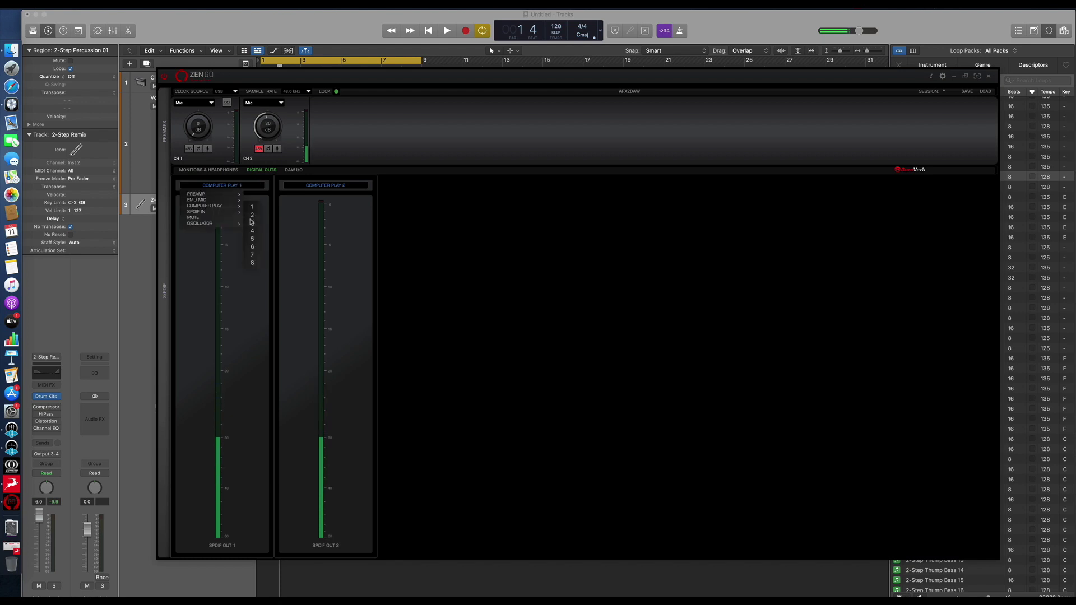
pyautogui.click(252, 222)
pyautogui.click(337, 189)
pyautogui.moveTo(327, 209)
pyautogui.click(355, 223)
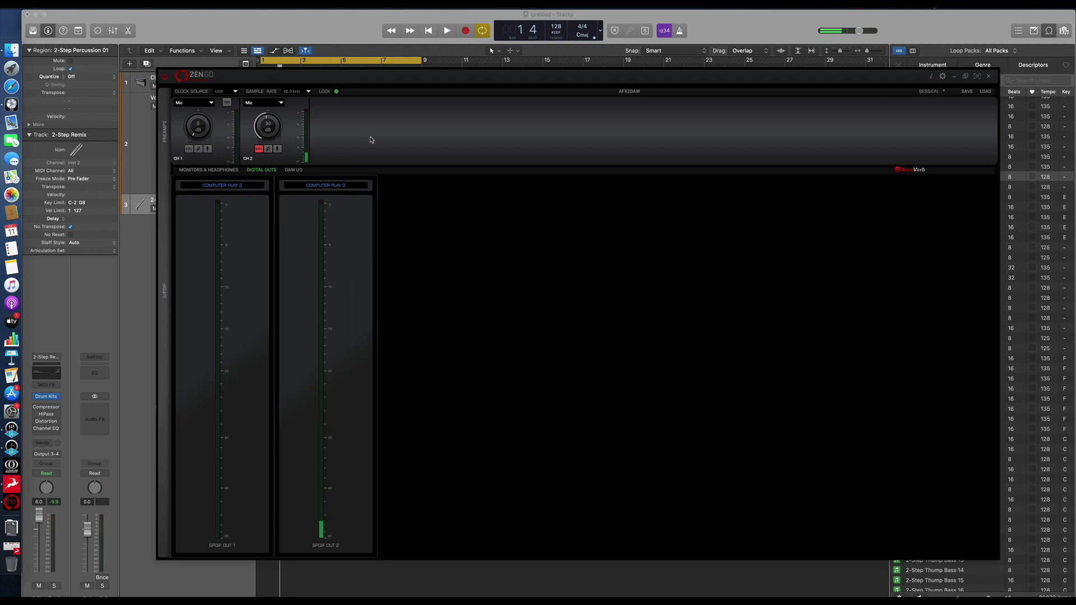
# Play the loop in Logic Pro and raise the linked Computer Play 3 and 4 faders in the Zen Go Headphones 2 mix
pyautogui.click(213, 170)
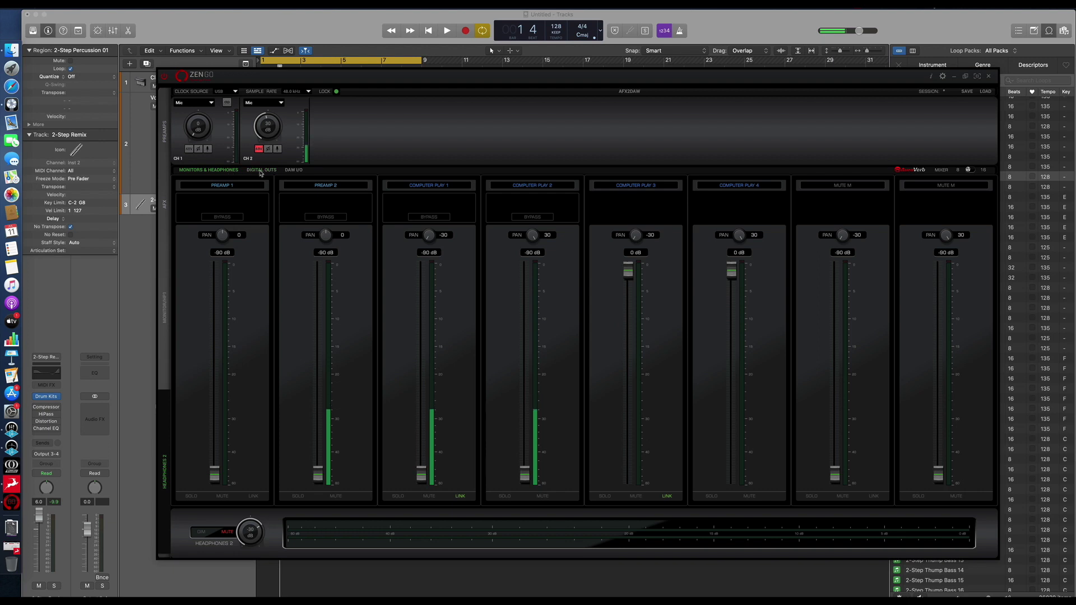
pyautogui.click(442, 42)
pyautogui.press('space')
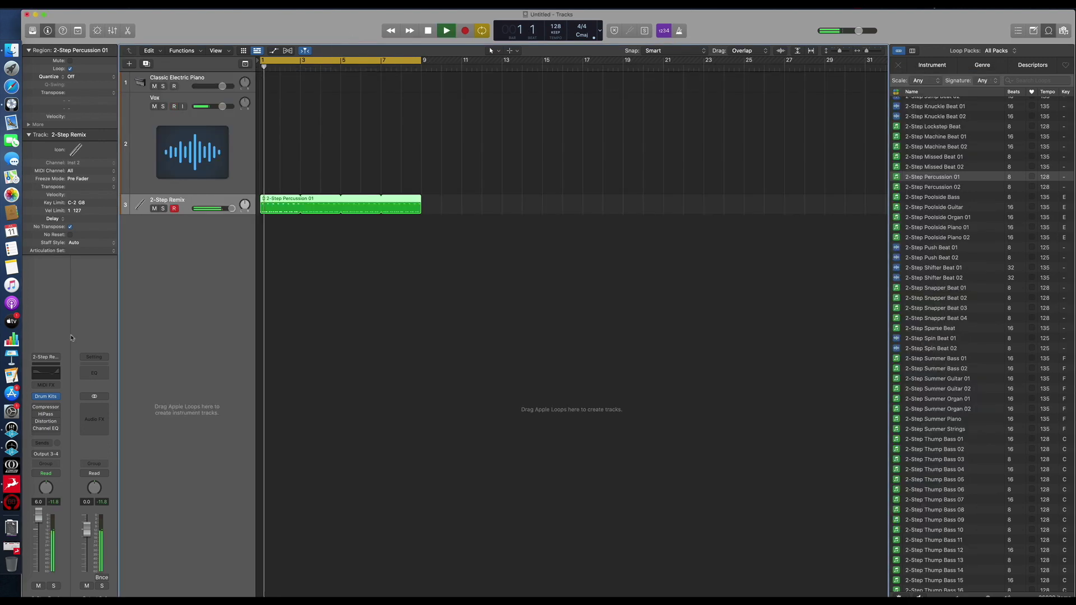
pyautogui.click(11, 503)
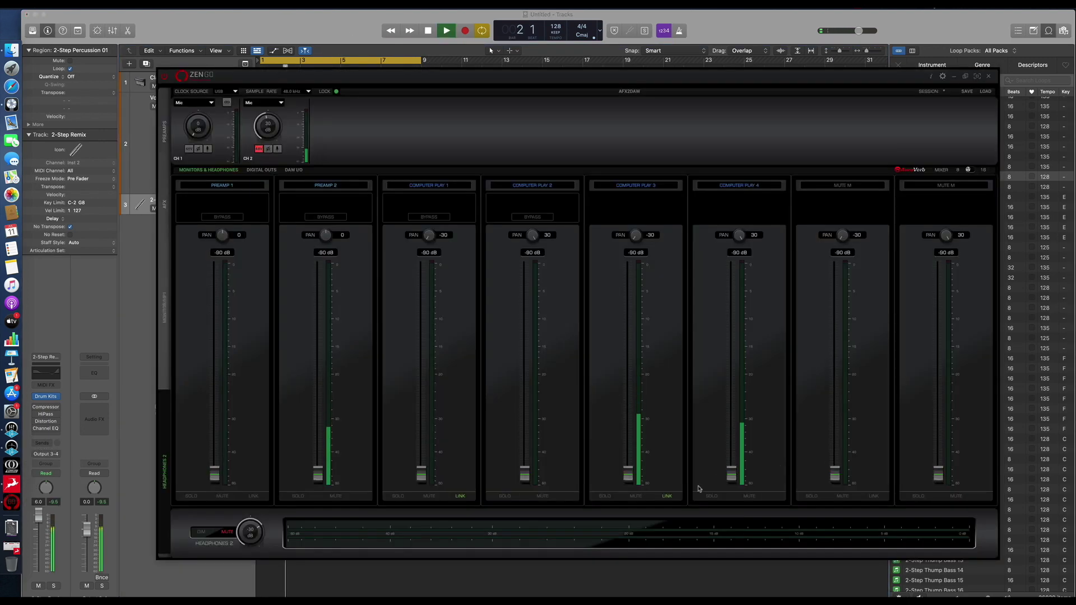
pyautogui.moveTo(632, 483); pyautogui.dragTo(630, 399)
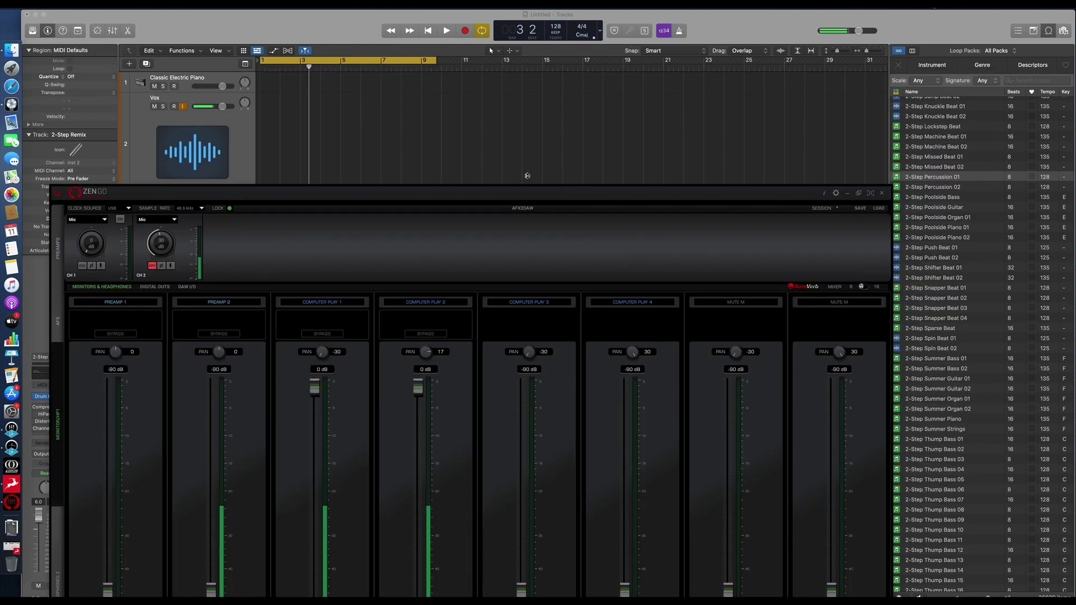
# Set S/PDIF Out 1 to Computer Play 1 and S/PDIF Out 2 to Computer Play 2, and return to the monitor and headphone mixes
pyautogui.moveTo(527, 176); pyautogui.dragTo(538, 66)
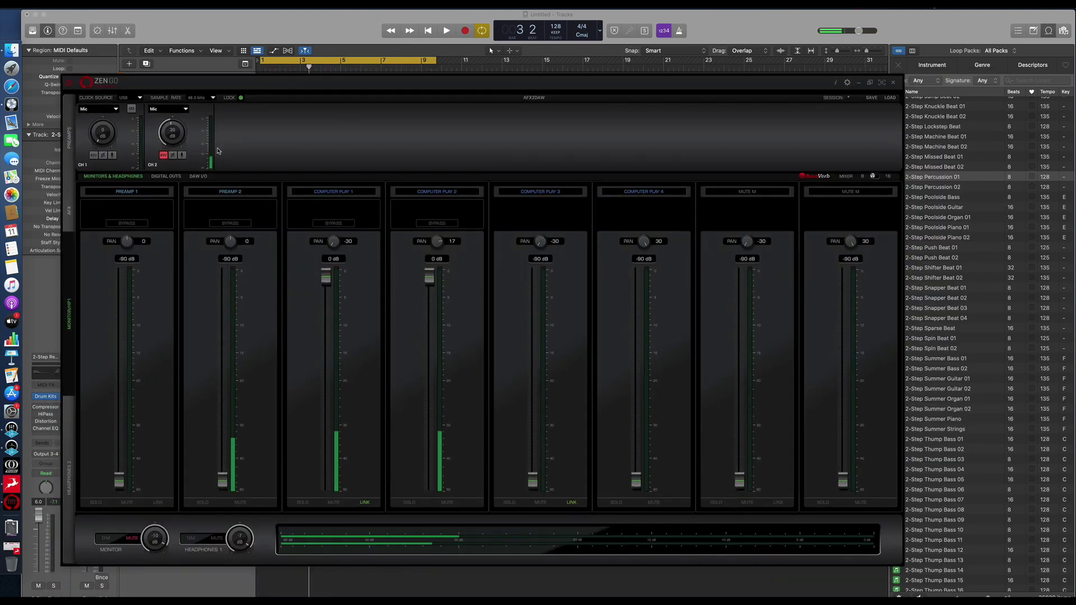
pyautogui.click(165, 176)
pyautogui.click(150, 193)
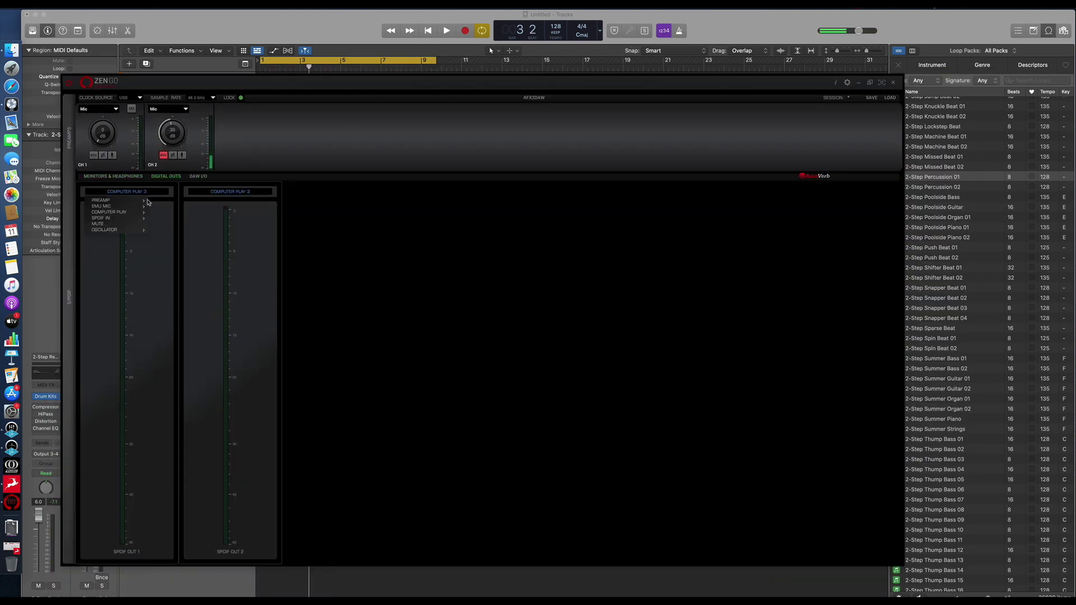
pyautogui.click(156, 213)
pyautogui.click(231, 192)
pyautogui.moveTo(236, 212)
pyautogui.click(201, 195)
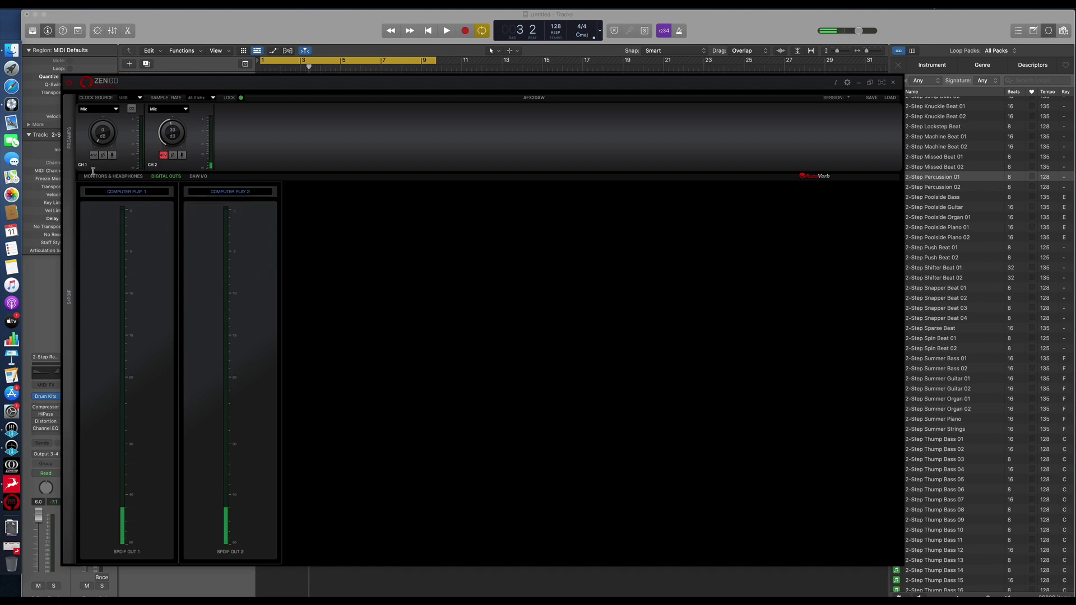
pyautogui.click(113, 176)
# Return to Logic Pro and play the loop while checking the 2-Step Remix track's output routing
pyautogui.click(310, 71)
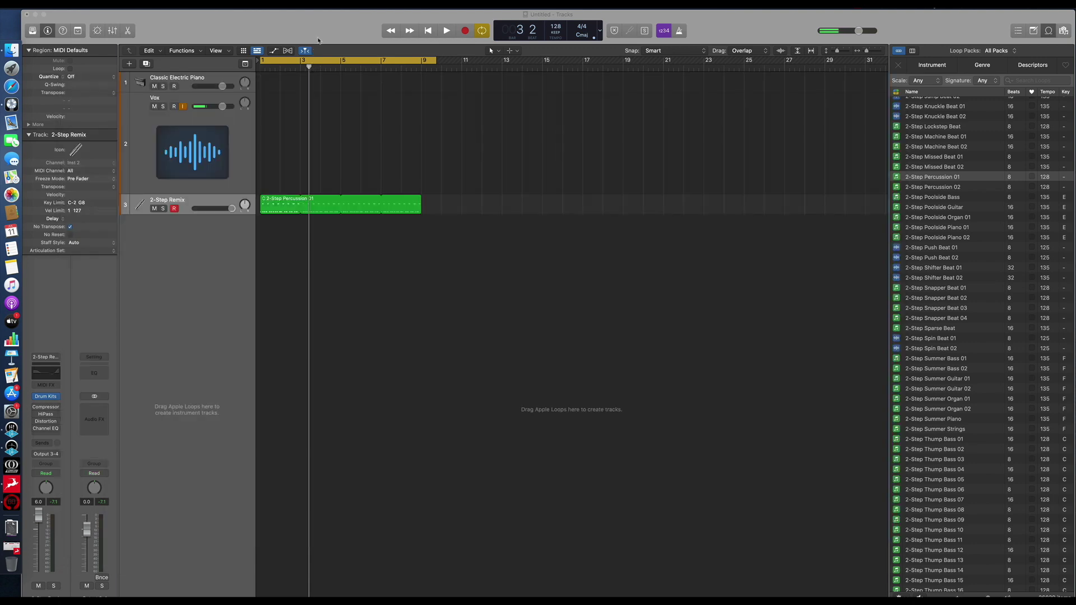
pyautogui.press('space')
pyautogui.press('space')
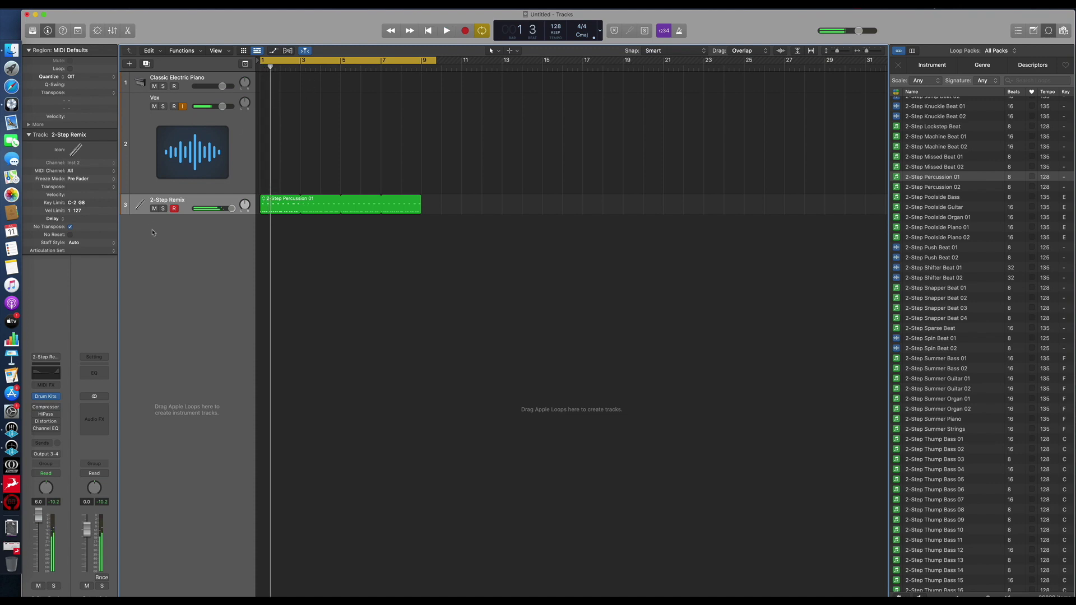
pyautogui.click(46, 454)
pyautogui.moveTo(56, 479)
pyautogui.click(104, 478)
pyautogui.press('space')
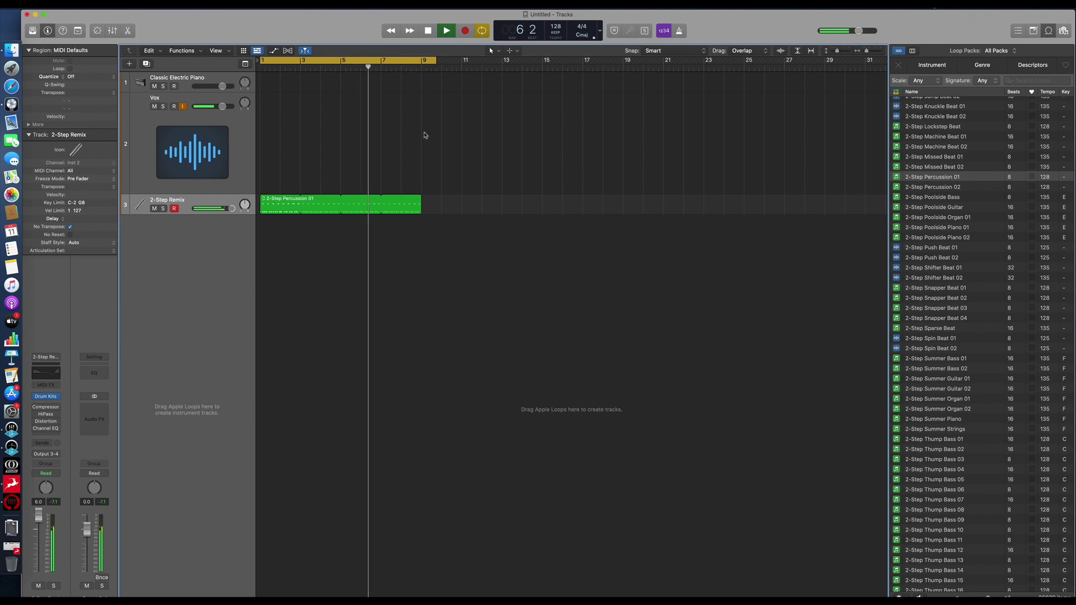
pyautogui.press('space')
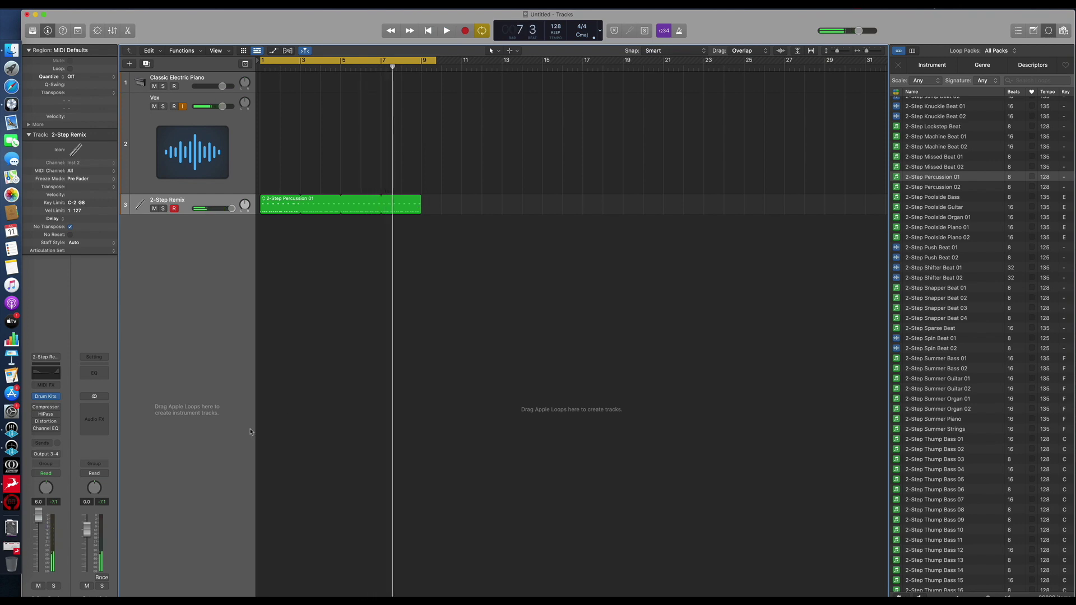
# In the Zen Go control panel, open the AFX window for Preamp 2 and look through the available effects, including the Vintage EQs
pyautogui.click(20, 502)
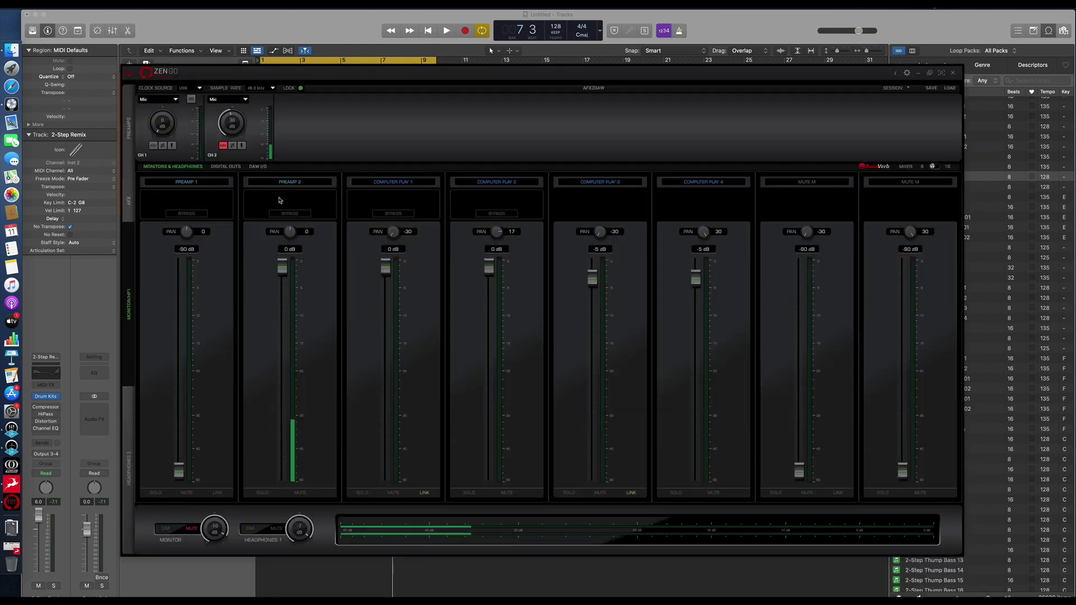
pyautogui.click(281, 200)
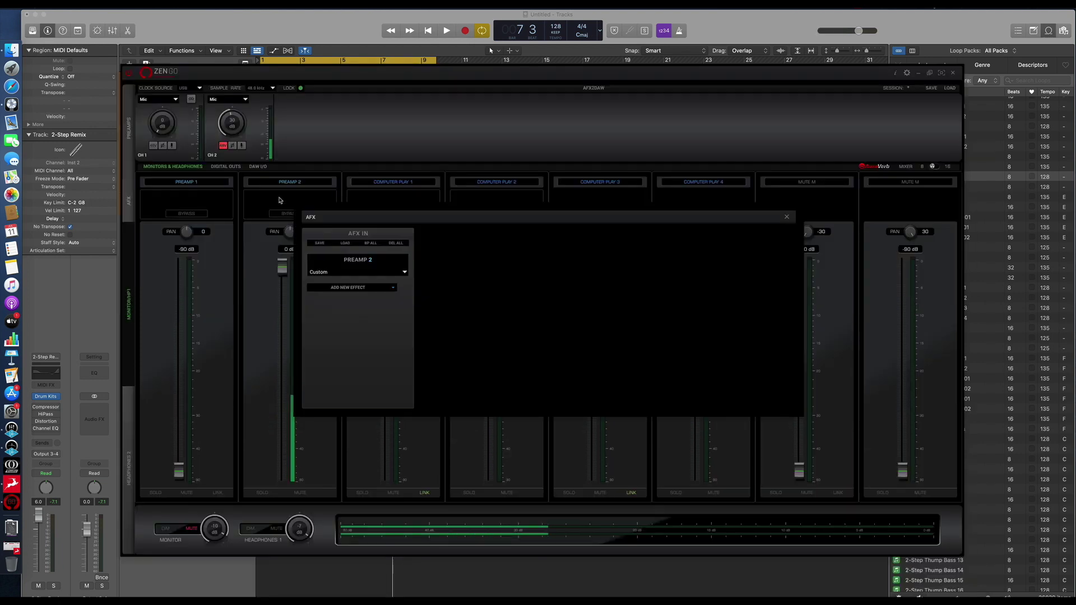
pyautogui.click(368, 288)
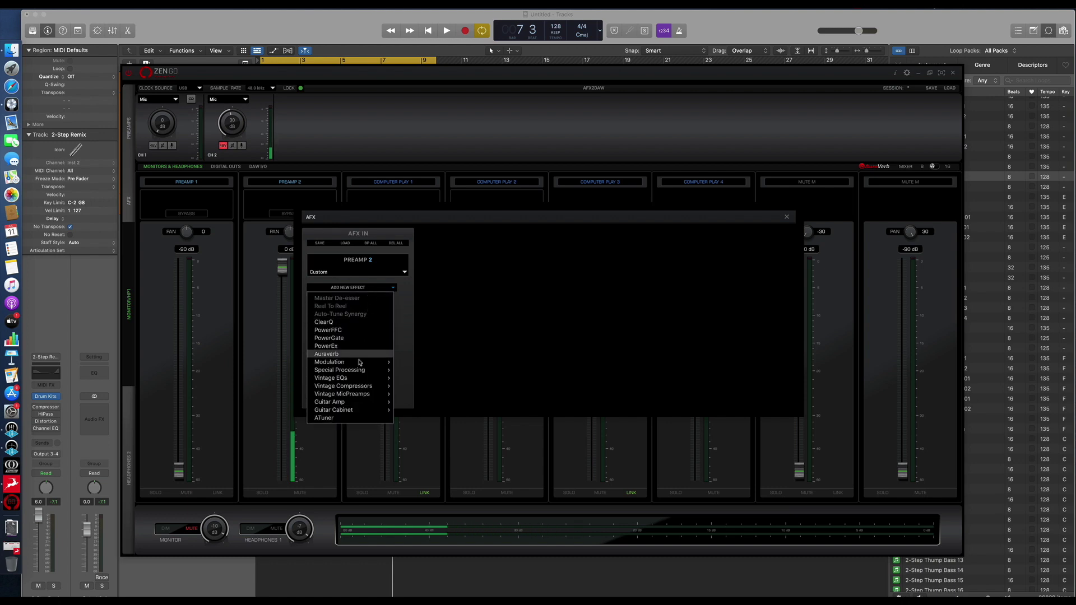
pyautogui.moveTo(358, 379)
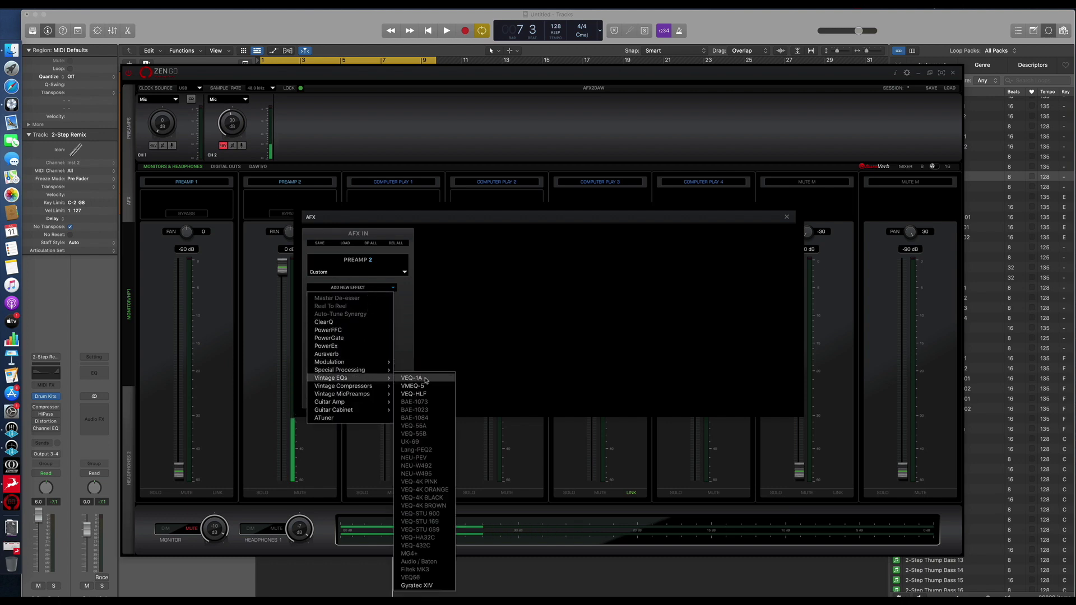
pyautogui.click(461, 319)
# Reopen and reposition Preamp 2's AFX window and inspect its save and load options without loading a session
pyautogui.click(303, 197)
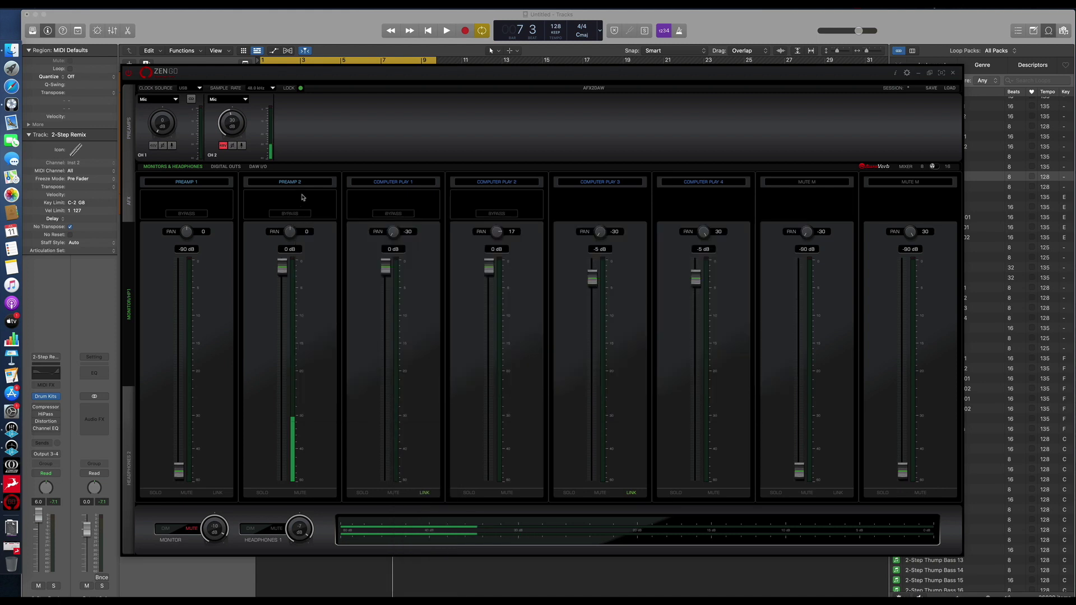
pyautogui.click(303, 198)
pyautogui.moveTo(478, 261); pyautogui.dragTo(373, 250)
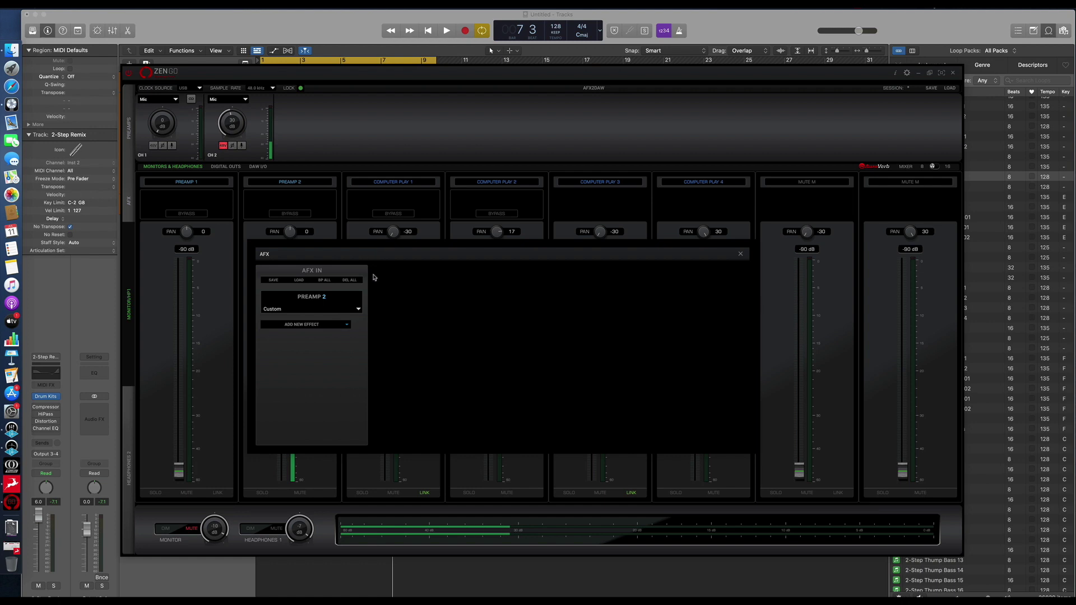
pyautogui.press('super+s')
pyautogui.click(623, 372)
pyautogui.click(301, 281)
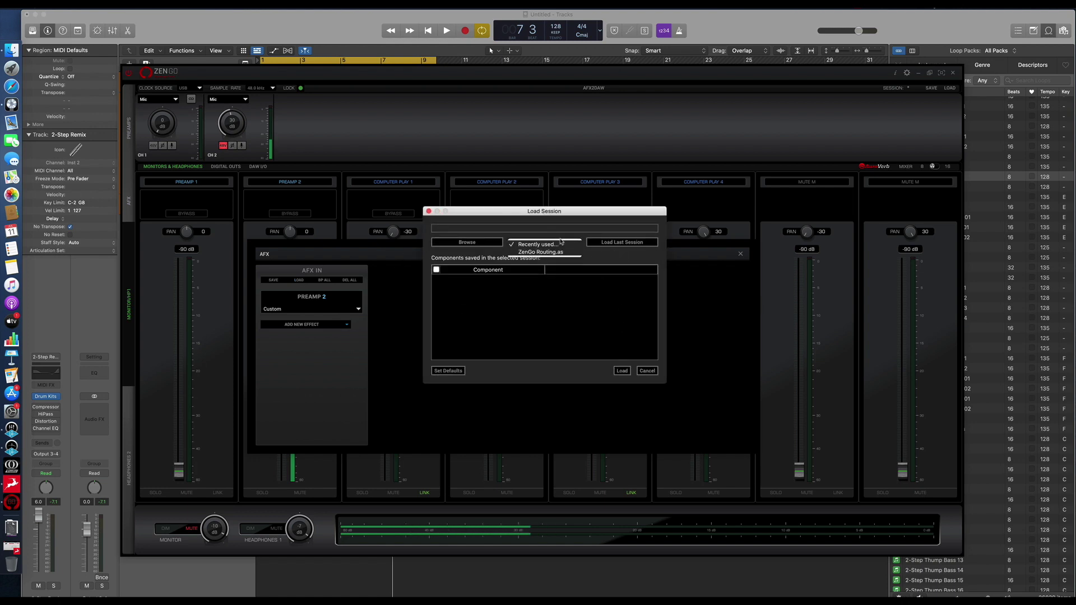
pyautogui.click(647, 371)
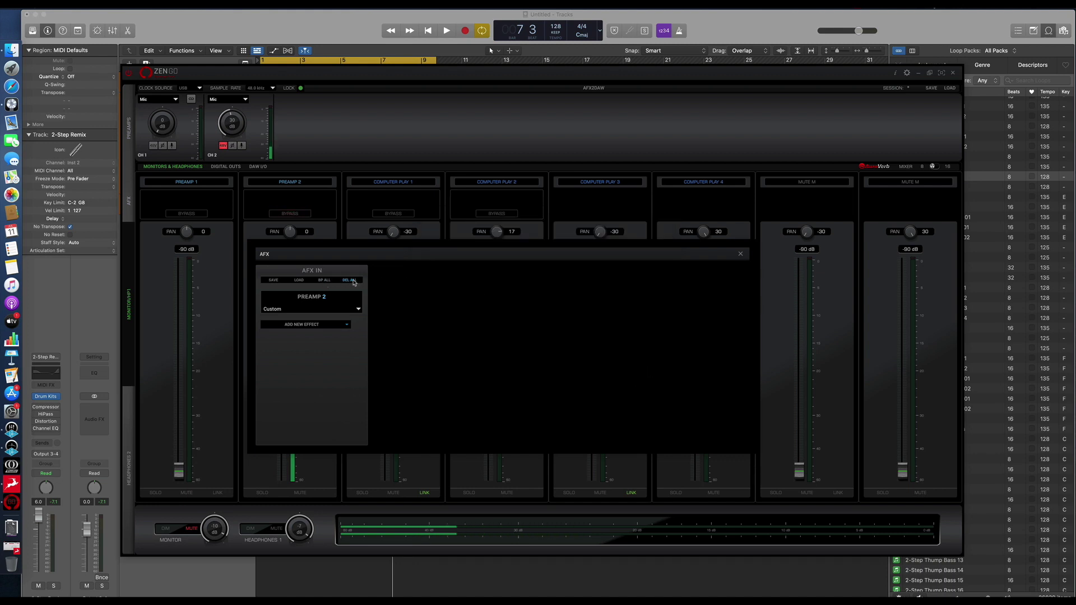
# Look through the AFX preset list for Preamp 2 down to Hell Shall Burn, keeping the Custom preset
pyautogui.click(261, 310)
pyautogui.scroll(-3, 287, 353)
pyautogui.scroll(-3, 286, 358)
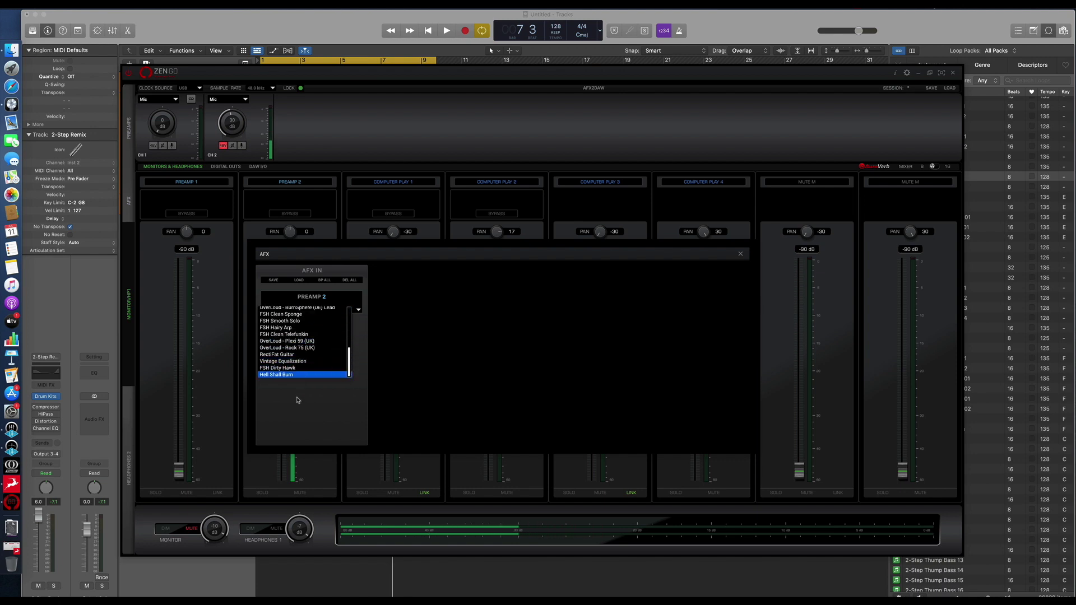
pyautogui.scroll(6, 296, 324)
pyautogui.click(312, 415)
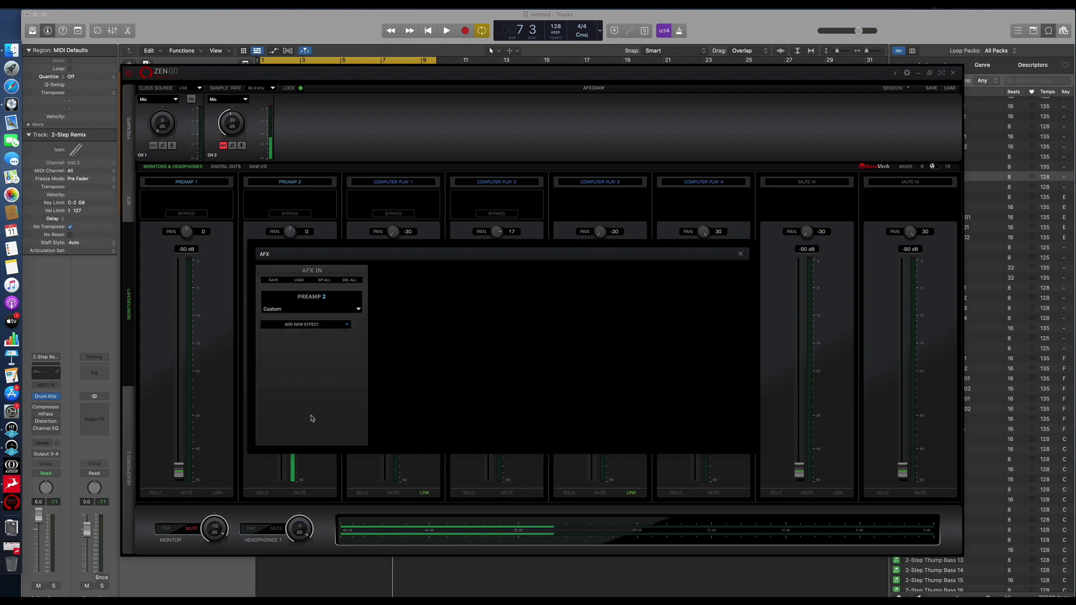
# Add the PowerFFC effect to Preamp 2, replacing it in the same slot with PowerGate and finally with PowerEx
pyautogui.click(346, 325)
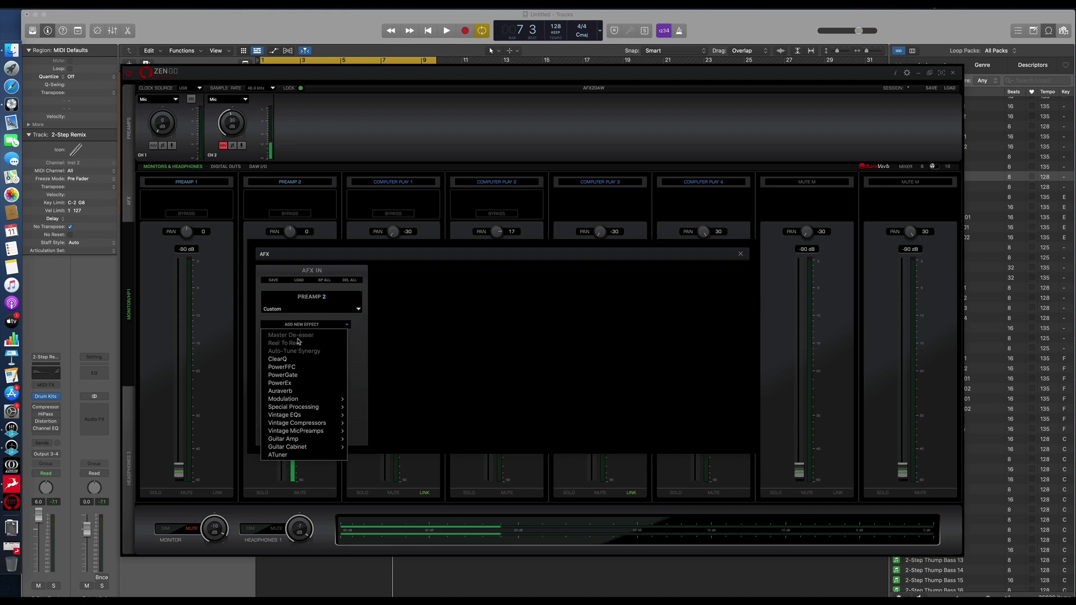
pyautogui.click(292, 367)
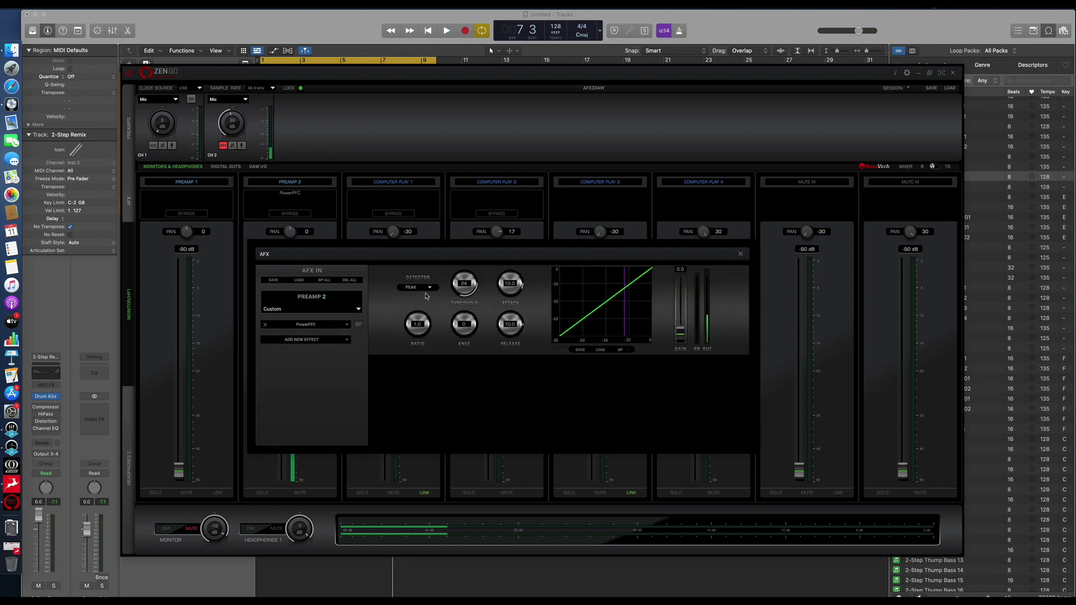
pyautogui.click(334, 325)
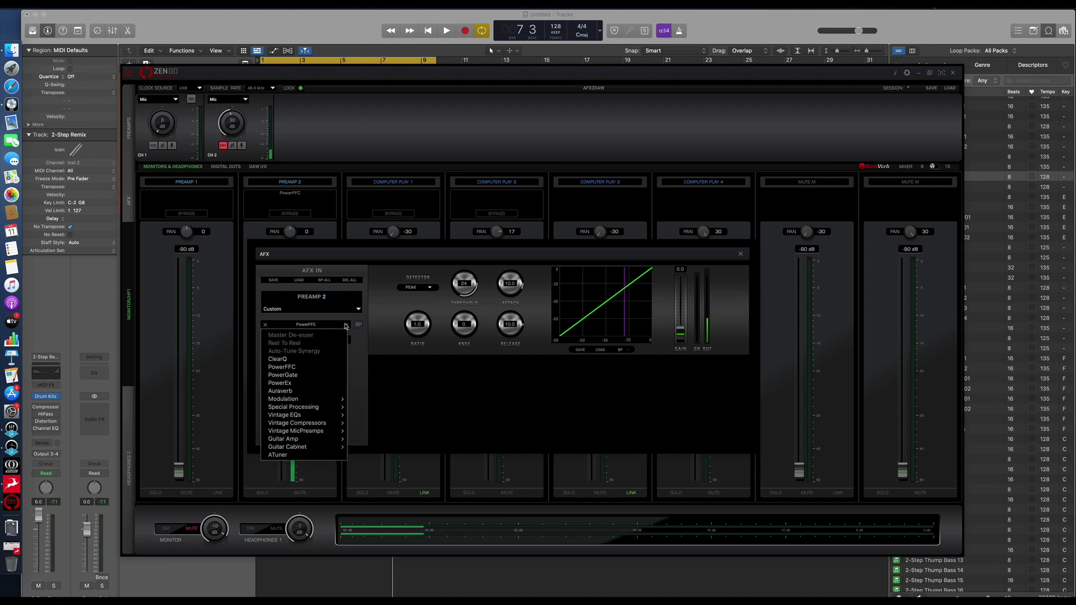
pyautogui.click(311, 375)
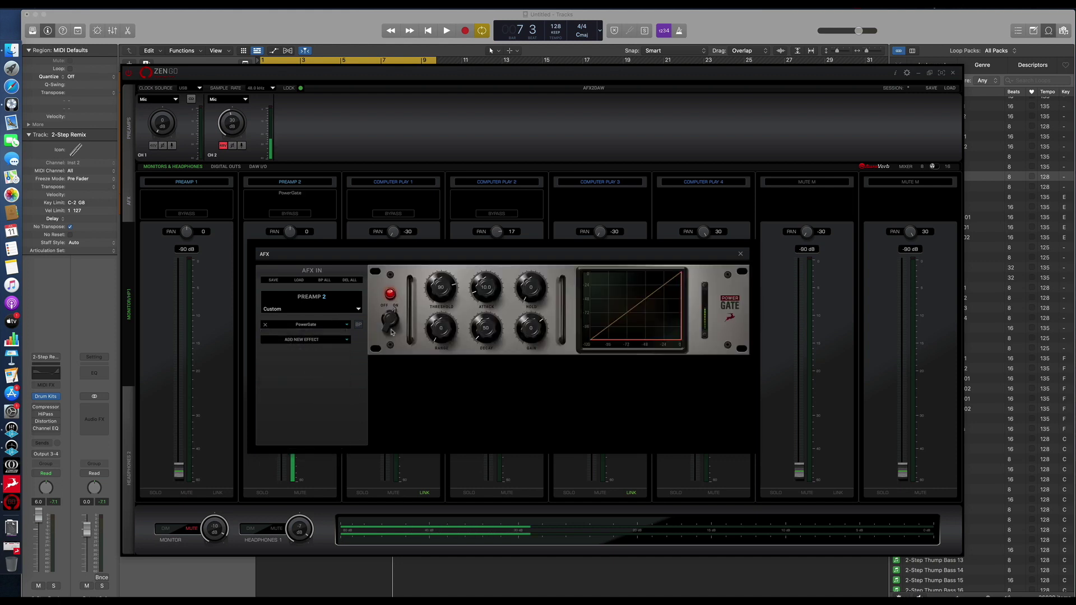
pyautogui.click(348, 325)
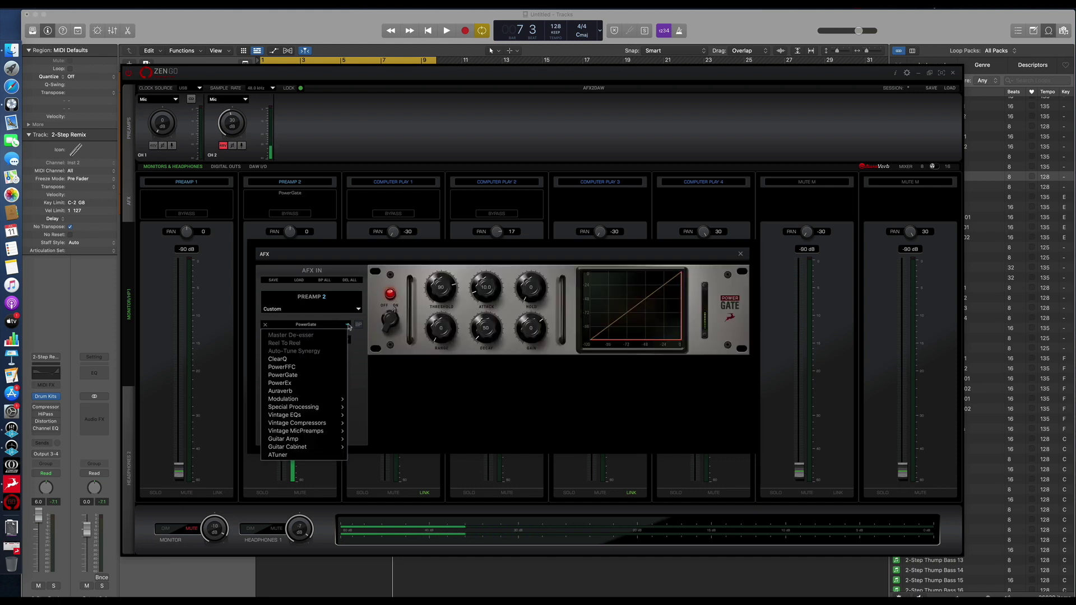
pyautogui.click(305, 384)
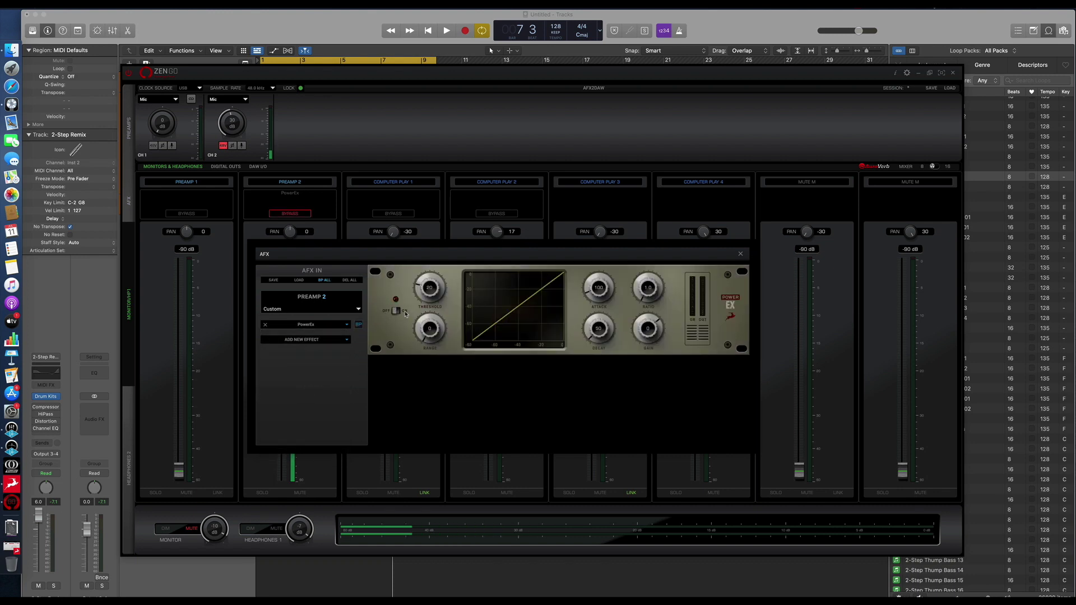
# Replace Preamp 2's PowerEx effect with Auraverb, and finally swap that out for the ClearQ equalizer
pyautogui.click(349, 324)
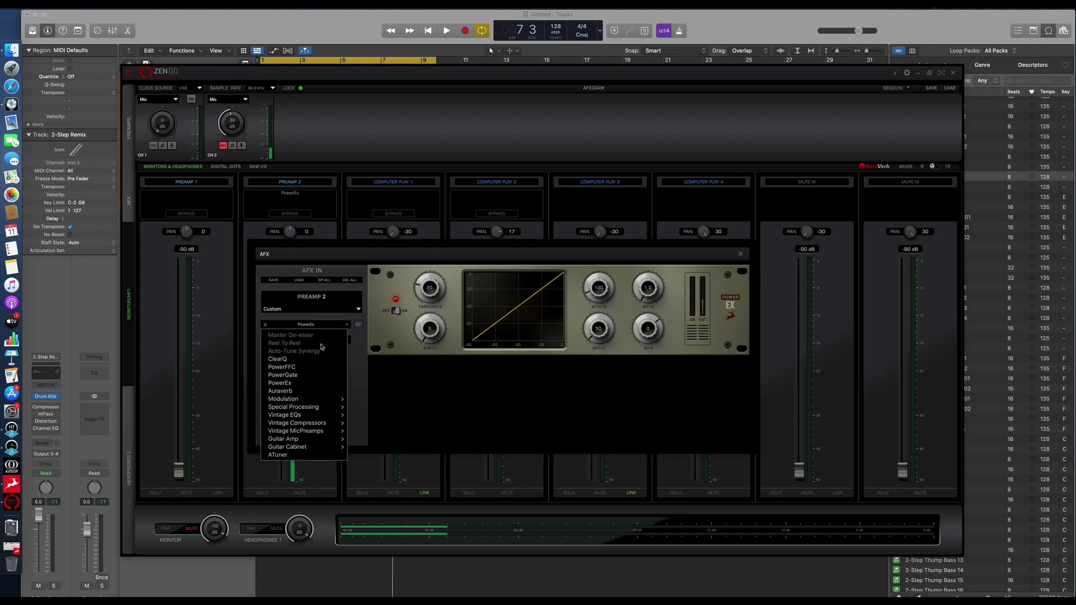
pyautogui.click(294, 391)
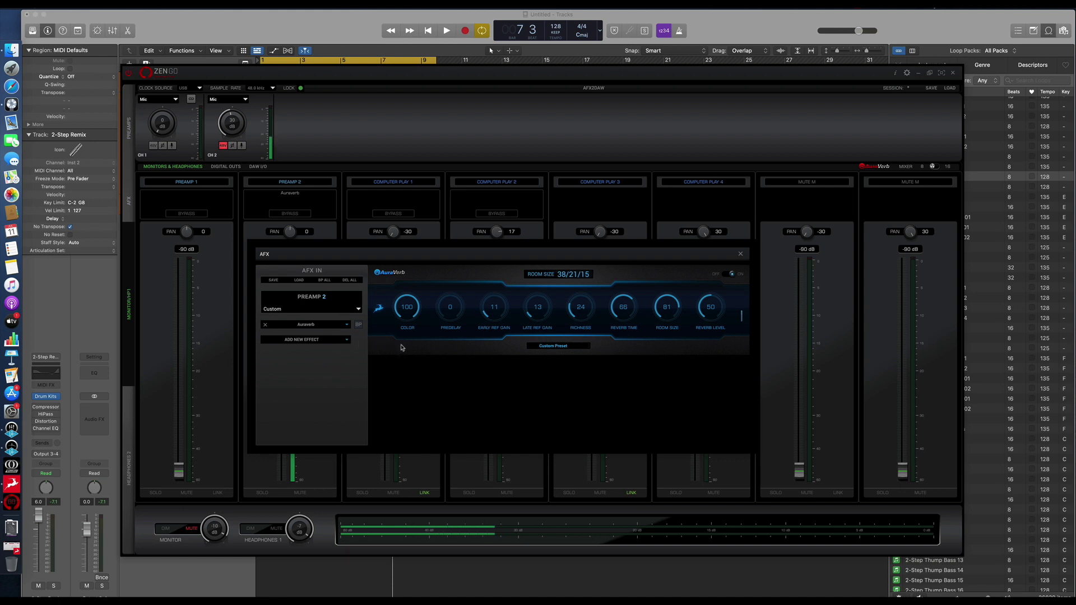
pyautogui.click(266, 324)
pyautogui.click(303, 324)
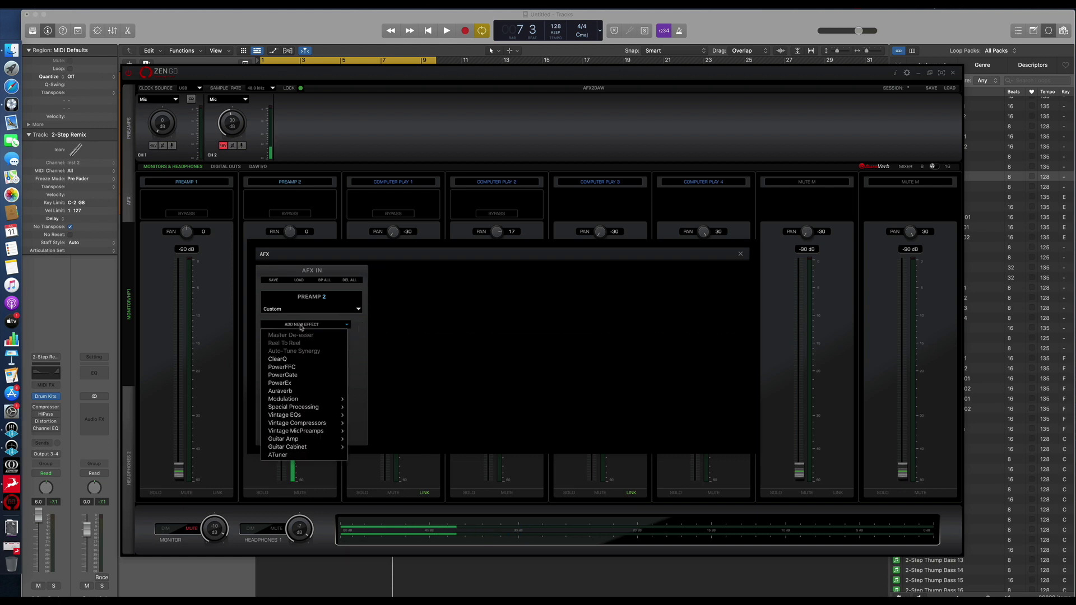
pyautogui.click(312, 359)
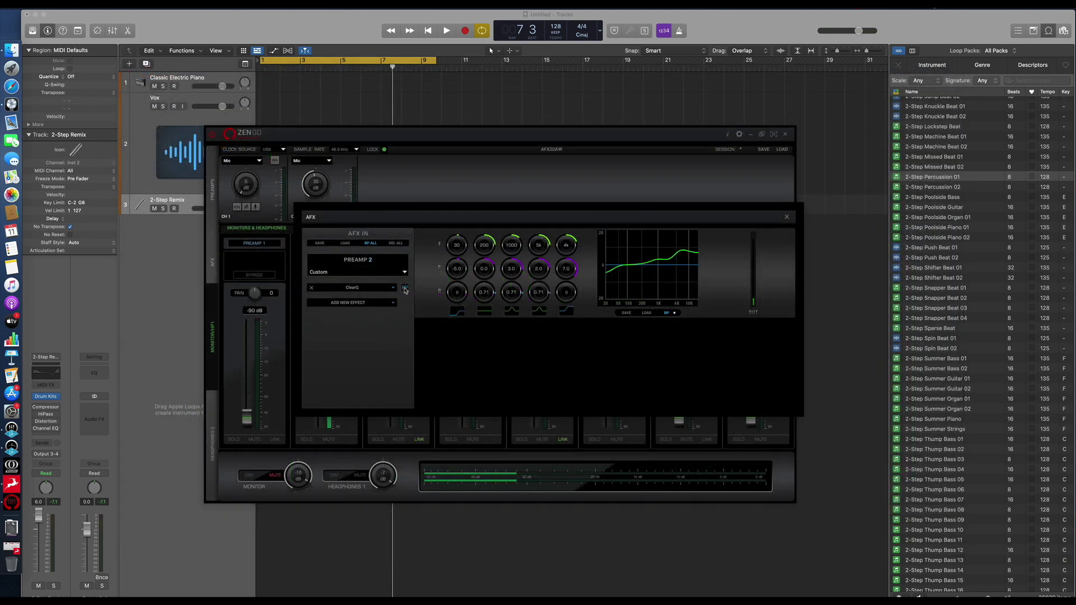
# Add the Memory Cat Brigade modulation effect after ClearQ on Preamp 2, and remove it again
pyautogui.click(381, 304)
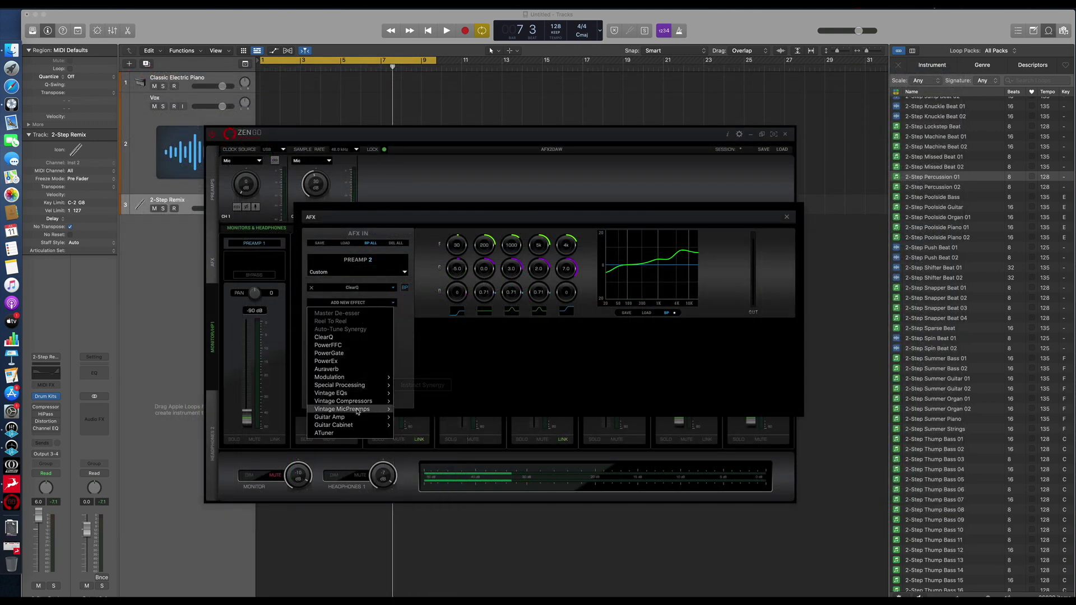
pyautogui.moveTo(335, 382)
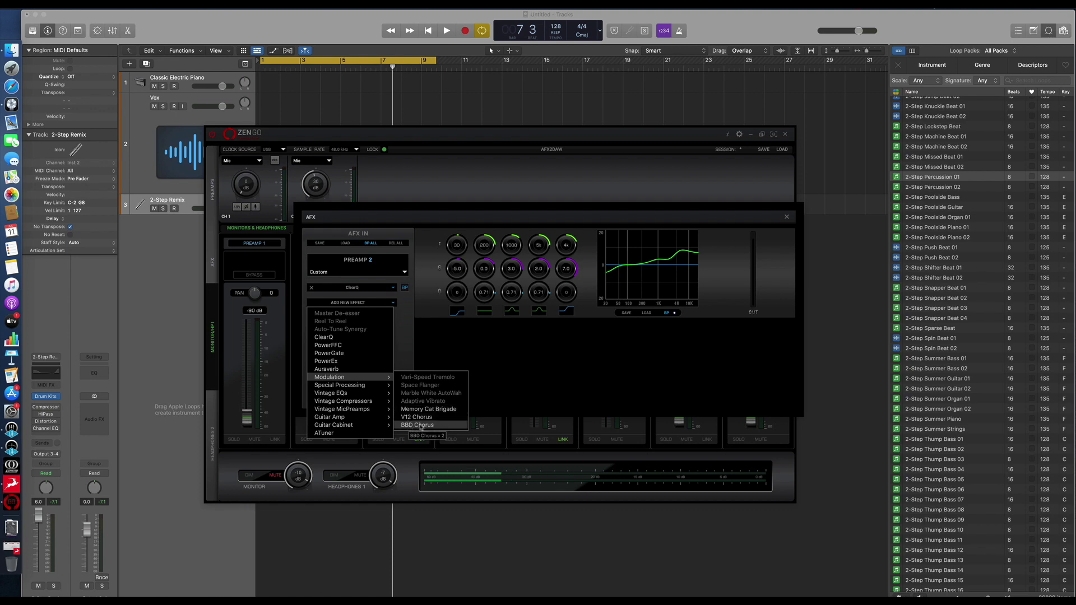
pyautogui.click(420, 409)
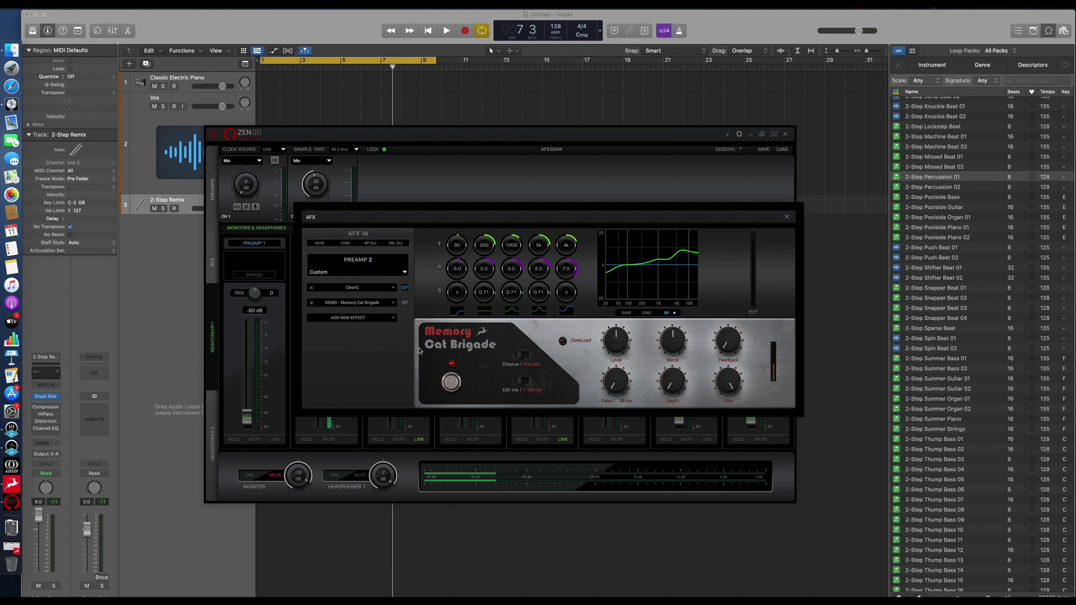
pyautogui.click(311, 303)
# Try the VEQ-1A vintage equalizer in the slot after ClearQ, and remove it from the chain
pyautogui.click(312, 303)
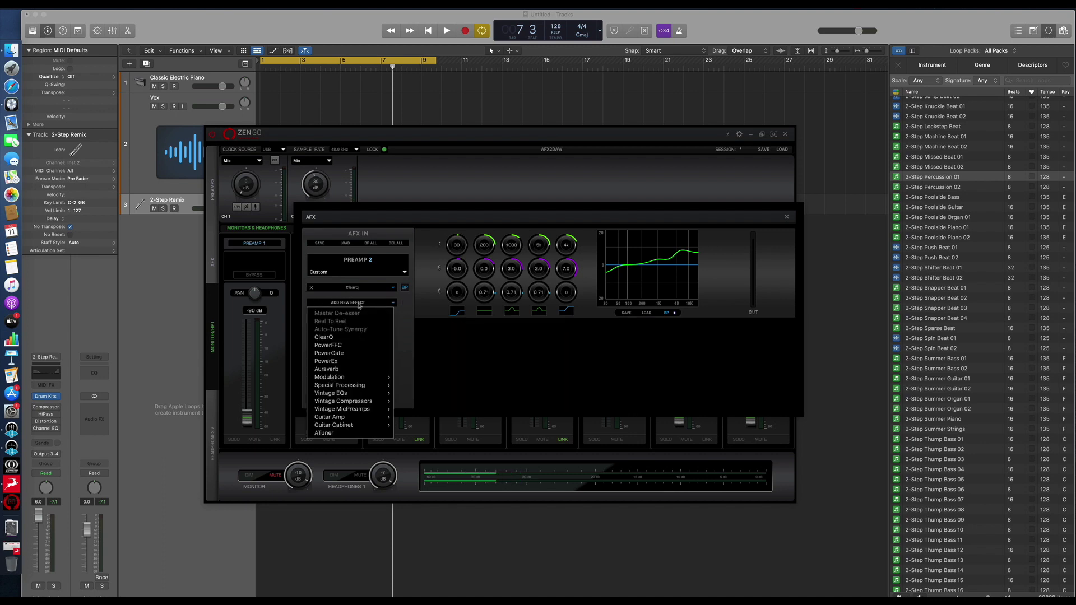
pyautogui.moveTo(370, 394)
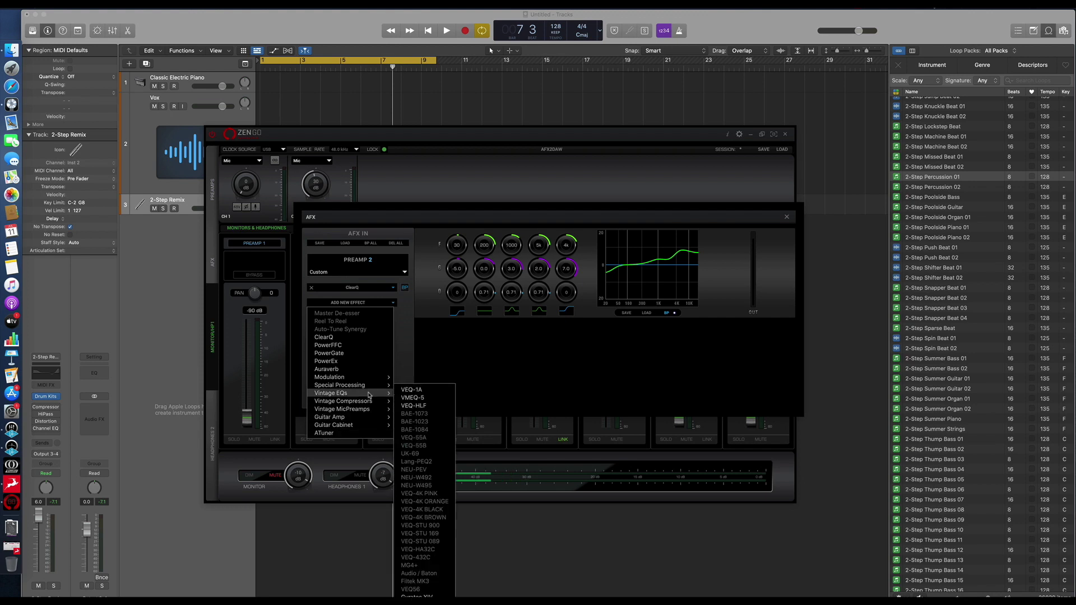
pyautogui.click(409, 389)
pyautogui.click(313, 304)
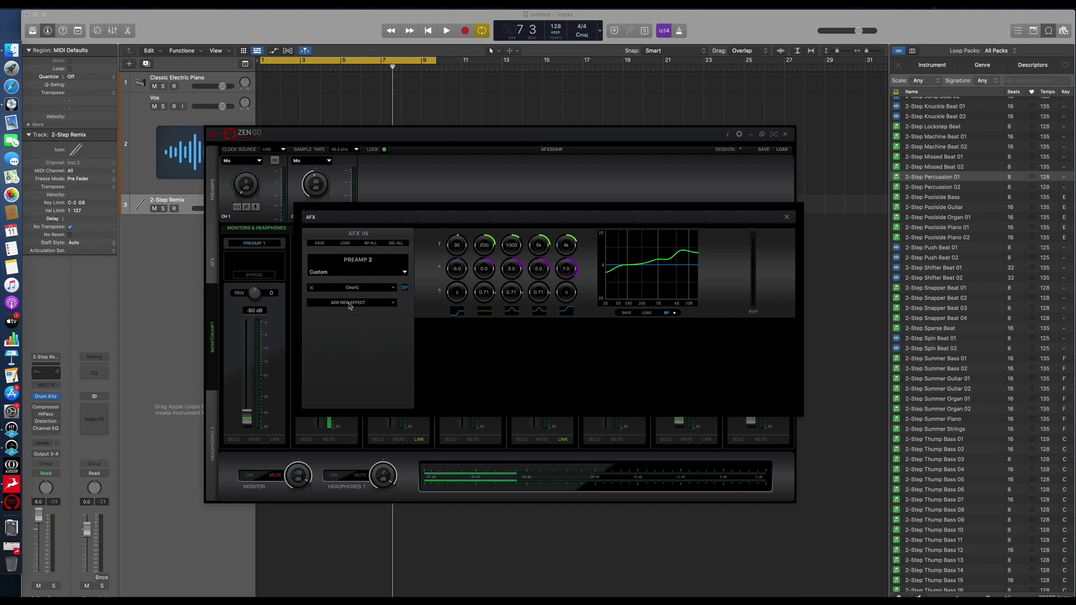
# Add the VEQ-1A vintage equalizer after ClearQ on Preamp 2 and bypass all effects in the chain
pyautogui.click(350, 304)
pyautogui.moveTo(377, 396)
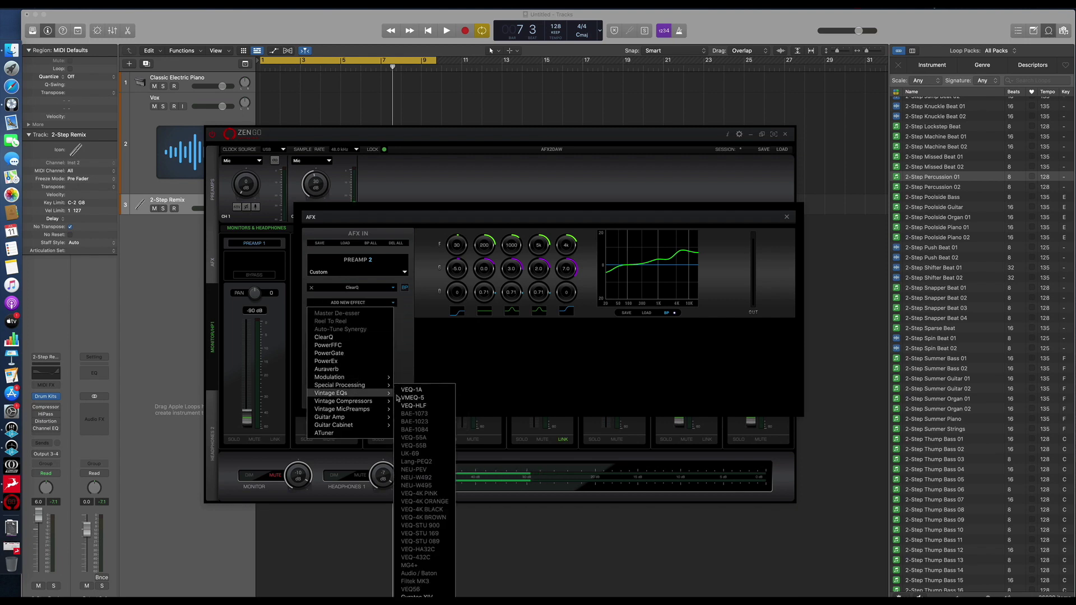
pyautogui.click(429, 405)
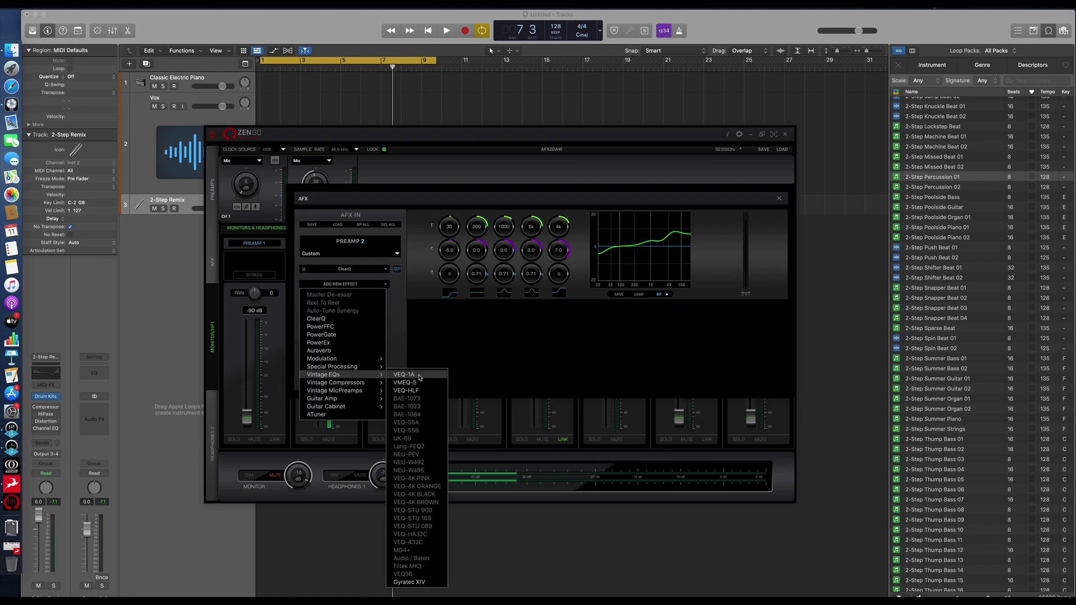
pyautogui.click(420, 375)
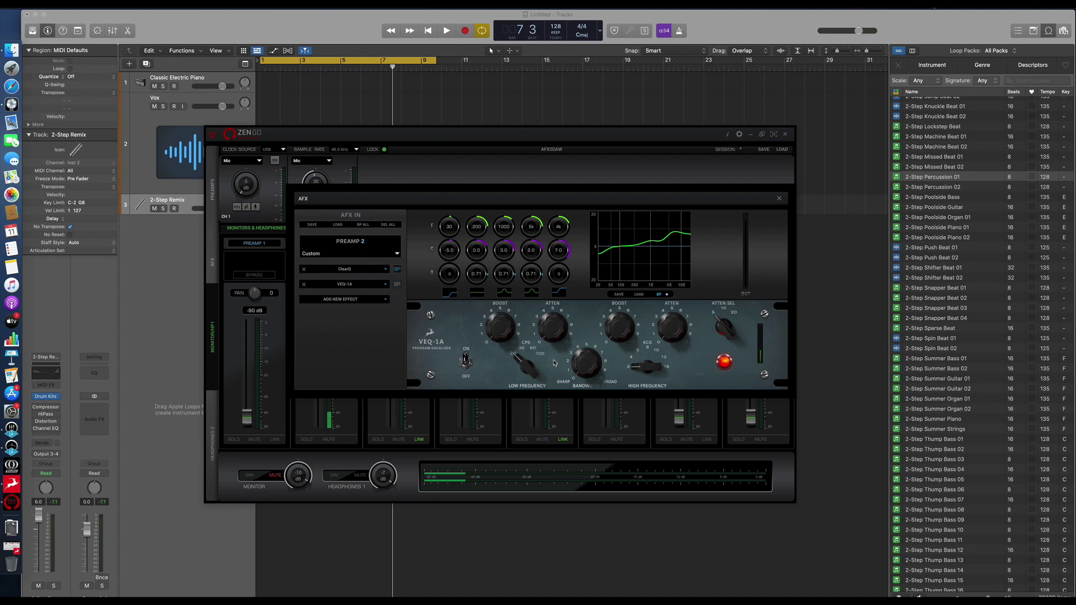
pyautogui.click(363, 225)
# Add the Diode609 vintage compressor after VEQ-1A on Preamp 2, and remove it again
pyautogui.click(342, 300)
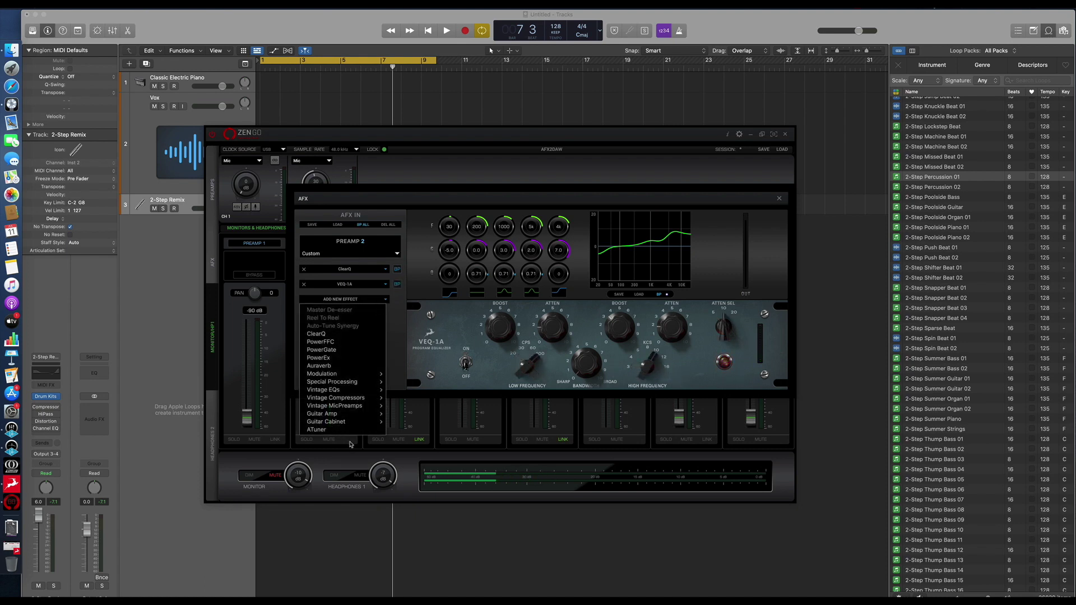
pyautogui.moveTo(354, 391)
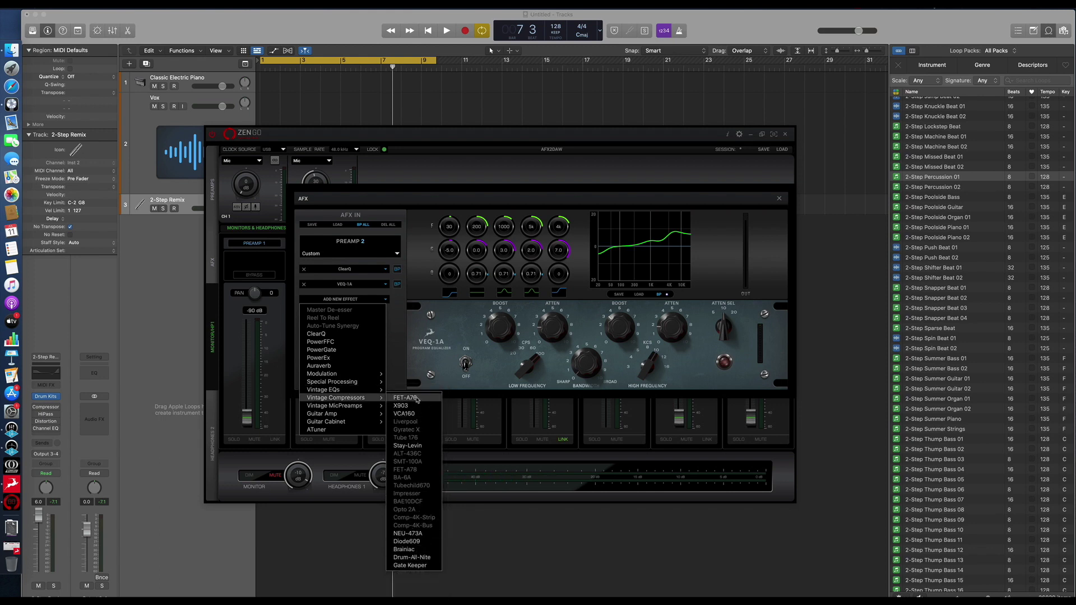
pyautogui.click(408, 446)
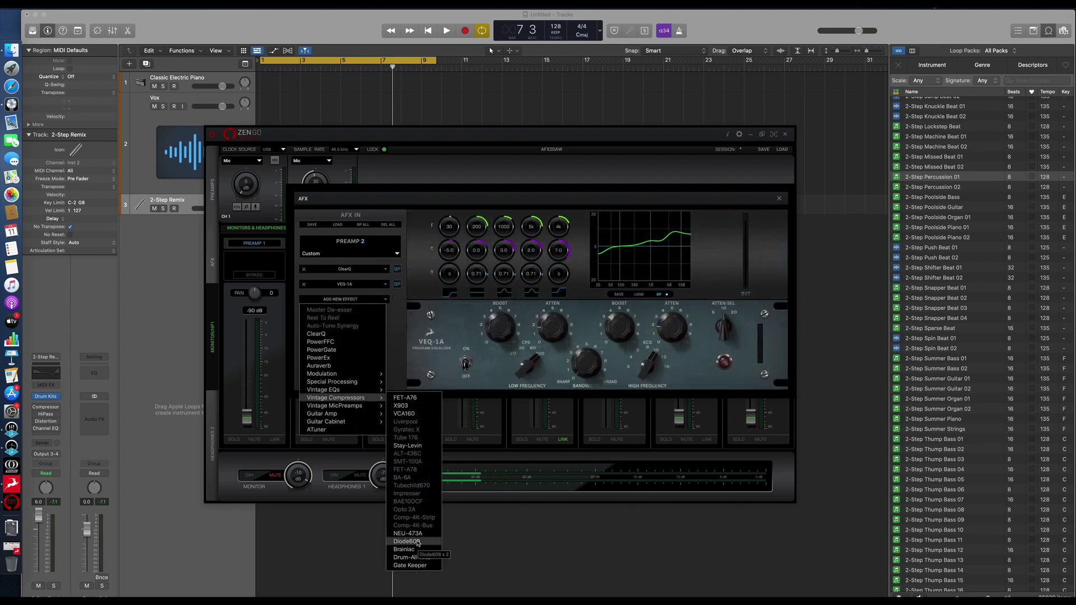
pyautogui.click(417, 541)
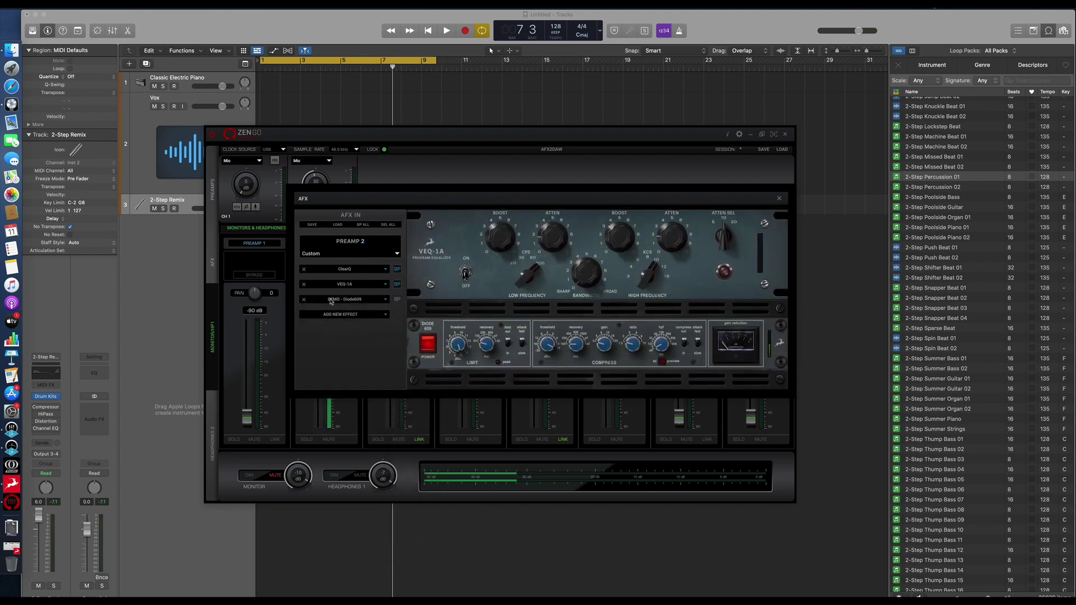
pyautogui.click(304, 299)
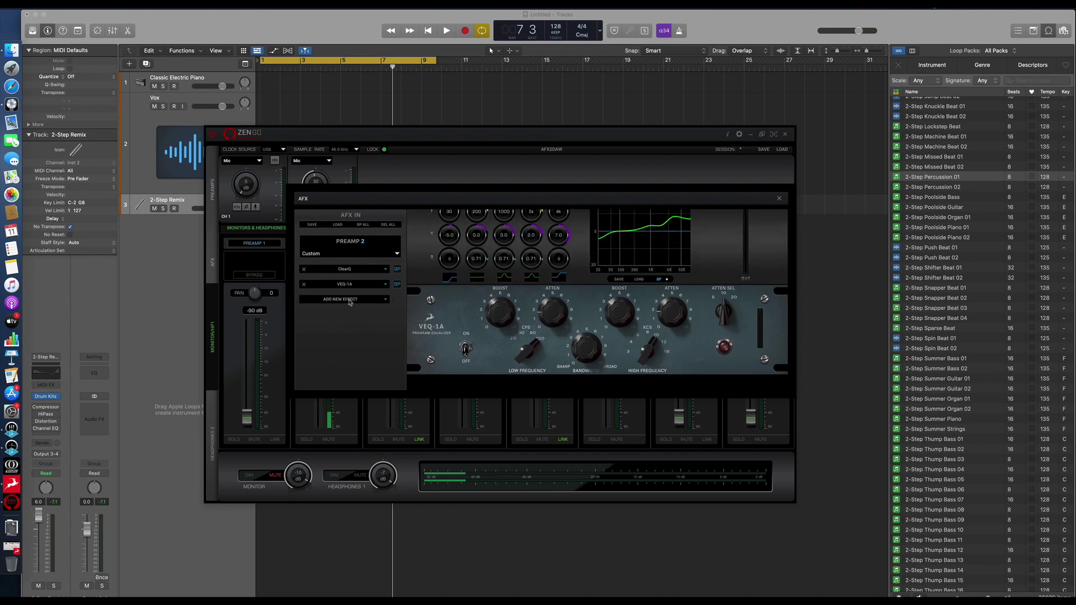
# Add the VCA160 vintage compressor as the third effect in Preamp 2's chain
pyautogui.click(314, 300)
pyautogui.moveTo(349, 390)
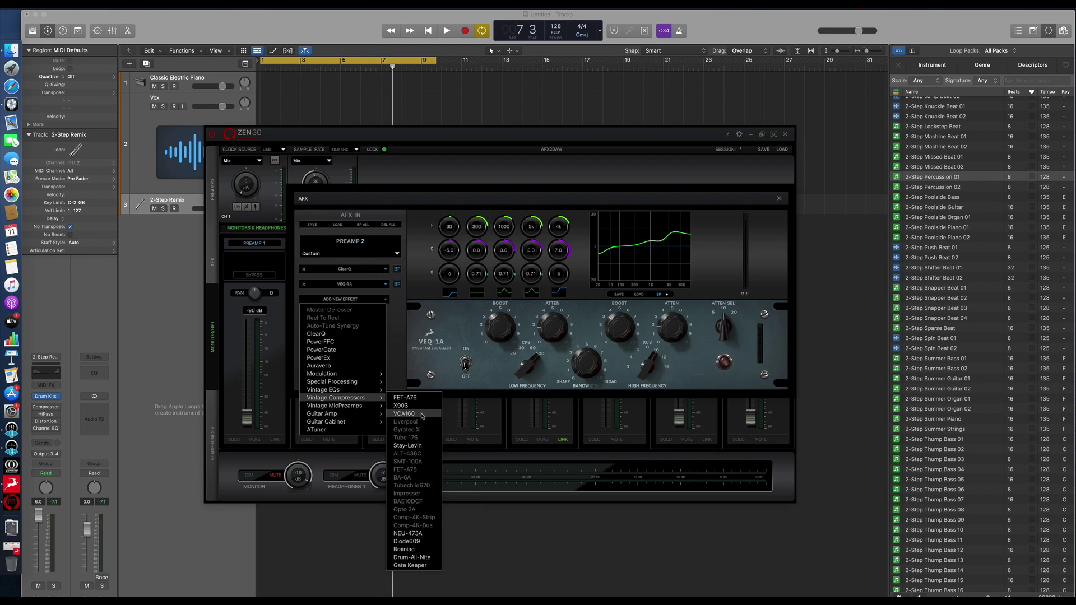
pyautogui.click(405, 414)
# Add the Gyratec IX vintage mic preamp to Preamp 2 and move it ahead of ClearQ in the chain
pyautogui.click(340, 313)
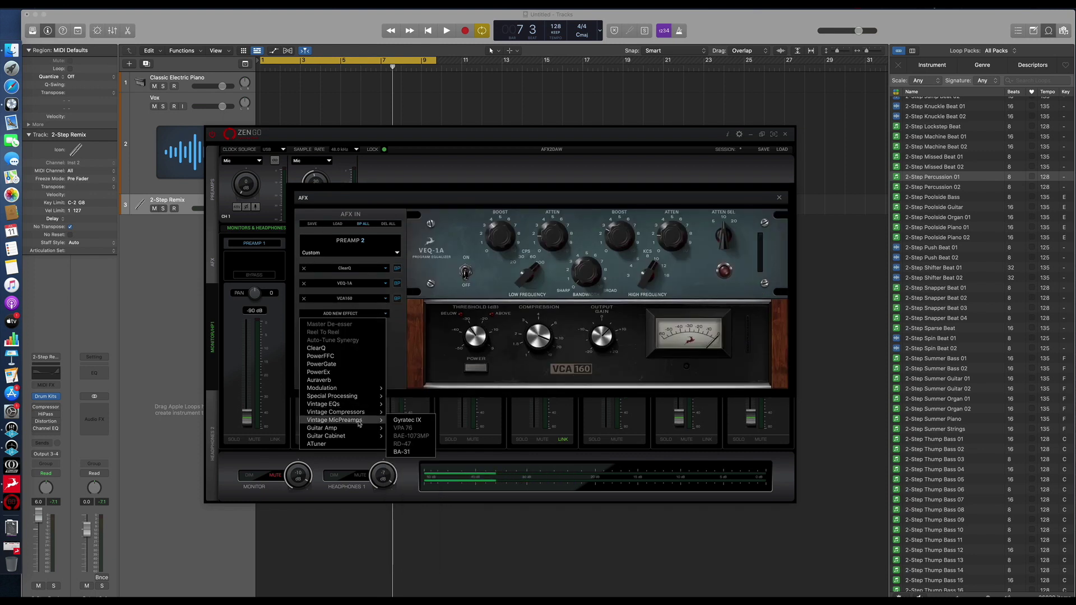
pyautogui.moveTo(332, 417)
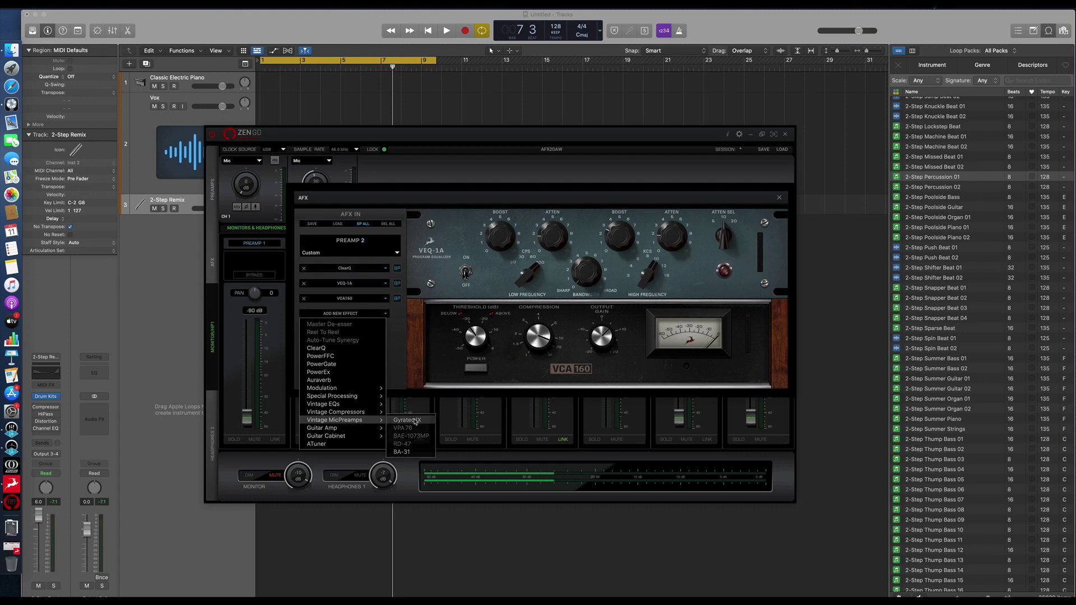
pyautogui.click(413, 420)
pyautogui.moveTo(340, 316); pyautogui.dragTo(347, 246)
# Replace the Gyratec IX with the BA-31 mic preamp in the first slot, and remove it from the chain
pyautogui.click(344, 268)
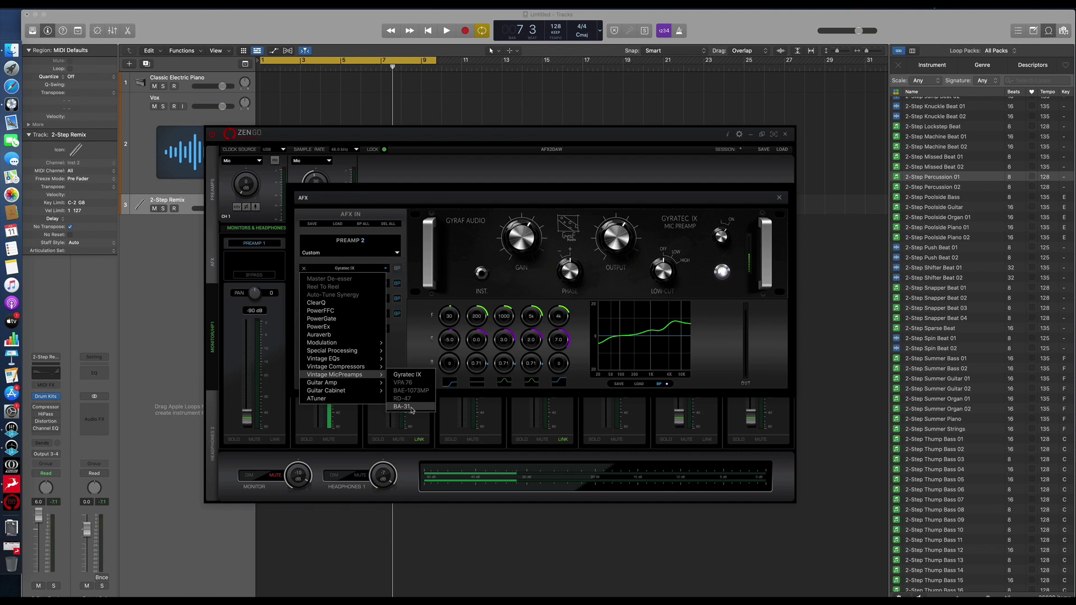
pyautogui.click(404, 407)
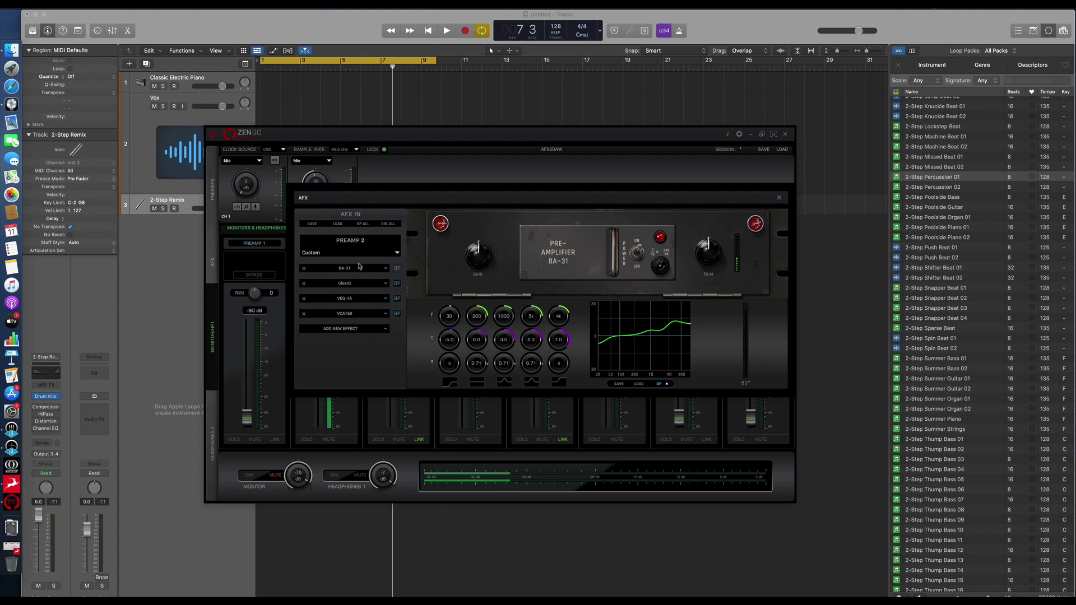
pyautogui.click(305, 270)
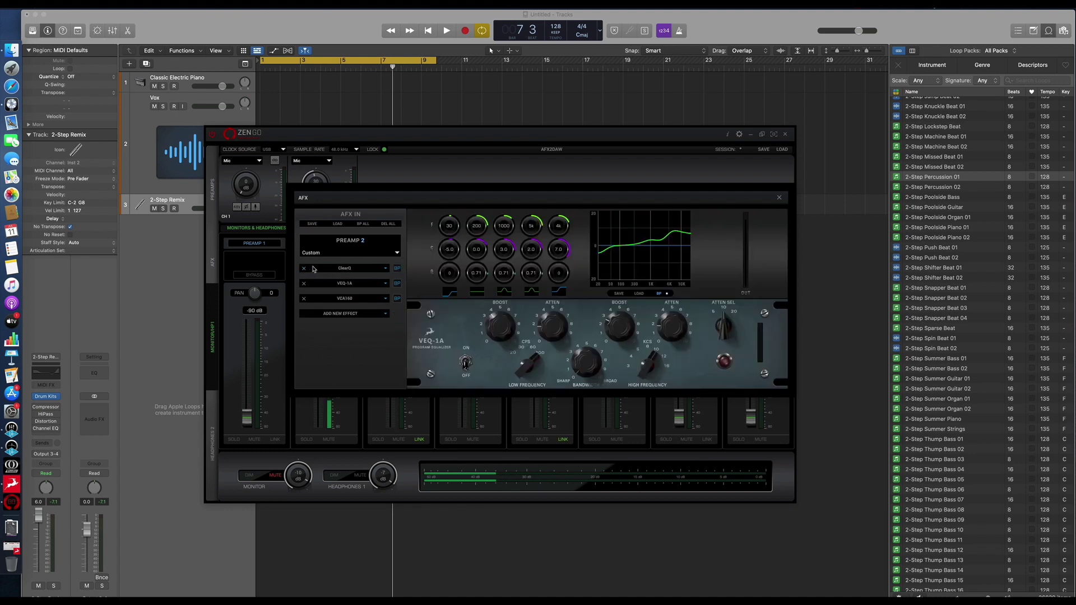
# Add the FET-A76 vintage compressor after VCA160 on Preamp 2, and remove it again
pyautogui.click(381, 334)
pyautogui.moveTo(392, 433)
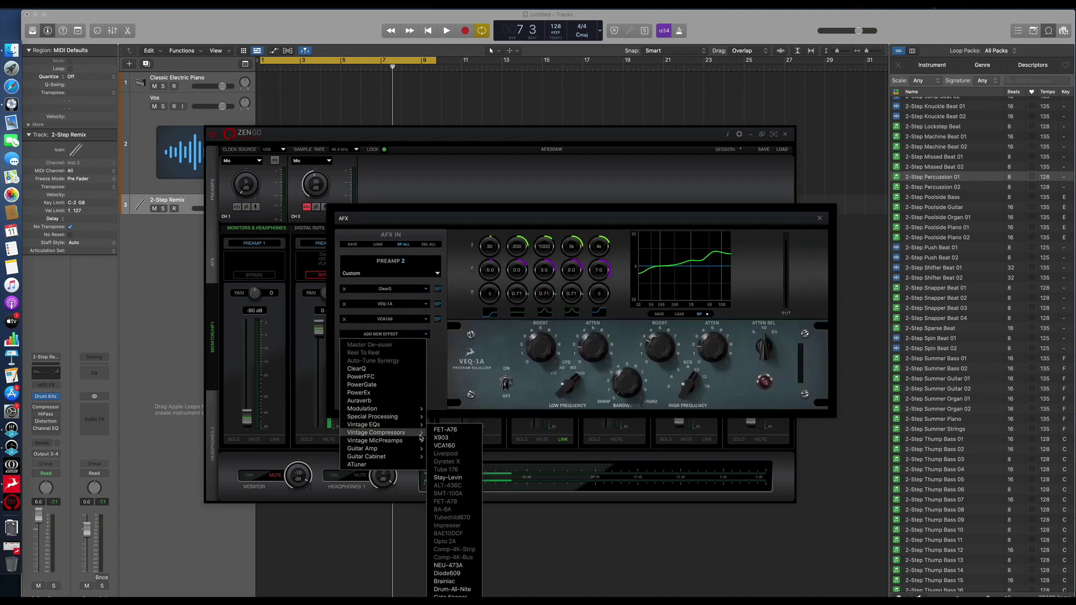
pyautogui.click(449, 430)
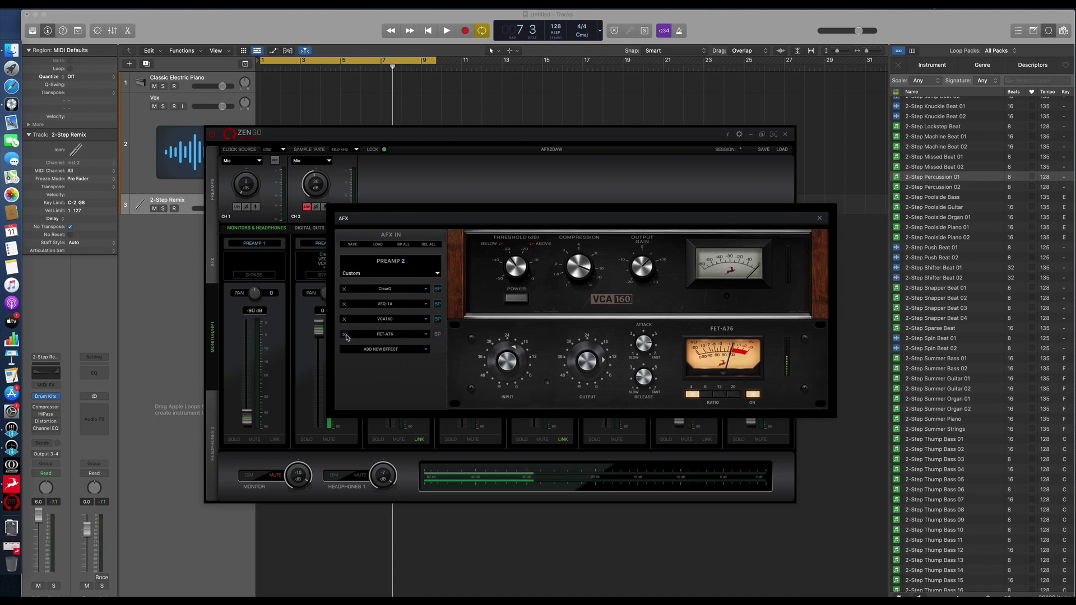
pyautogui.click(345, 335)
# Add the ATuner effect after VCA160 on Preamp 2, and remove it again
pyautogui.click(399, 335)
pyautogui.moveTo(397, 444)
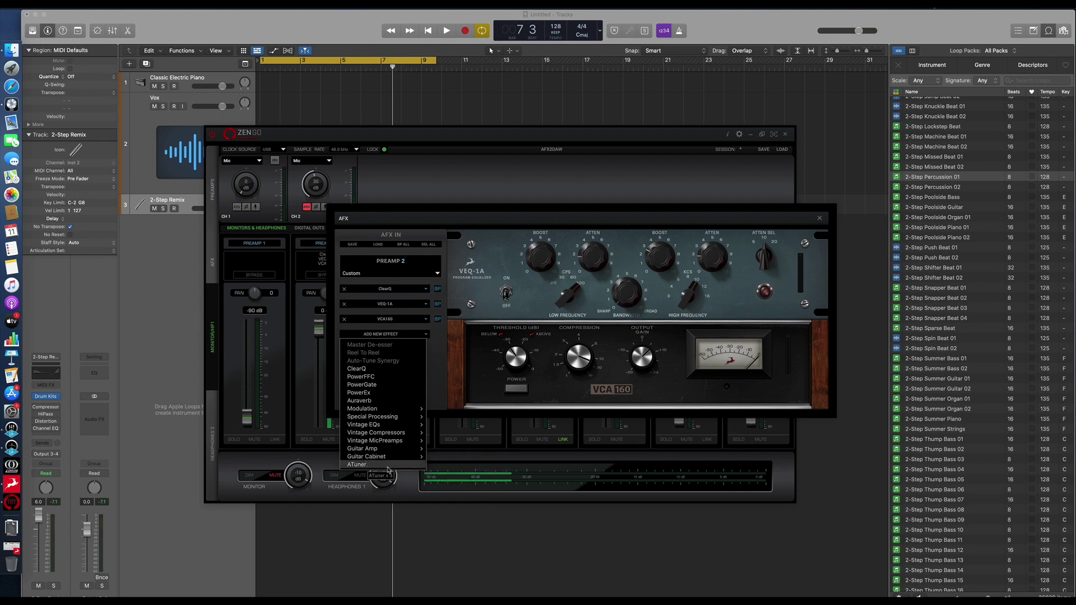
pyautogui.click(357, 465)
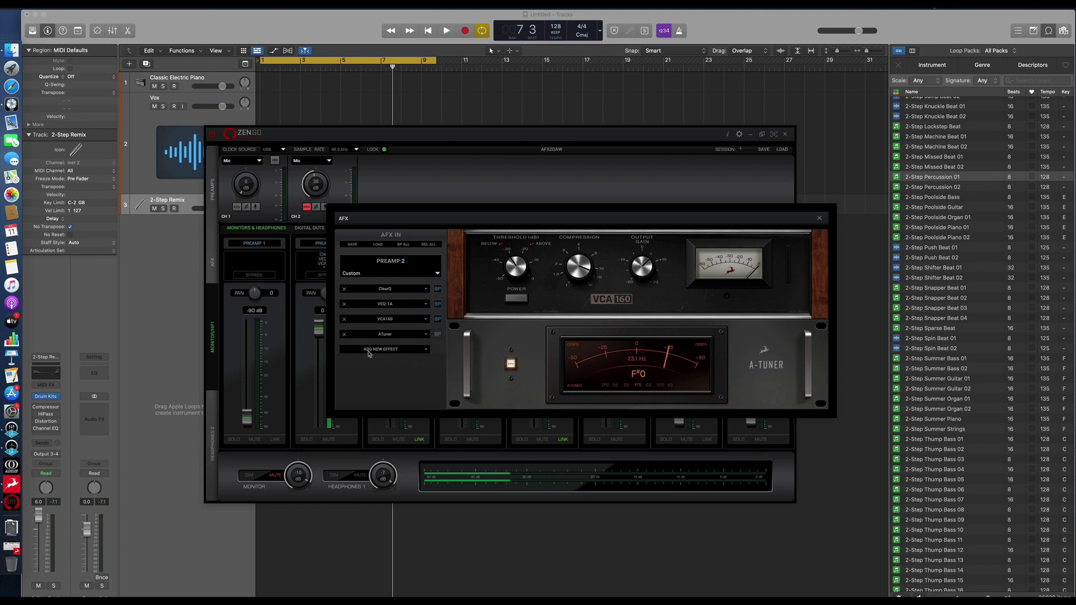
pyautogui.click(344, 334)
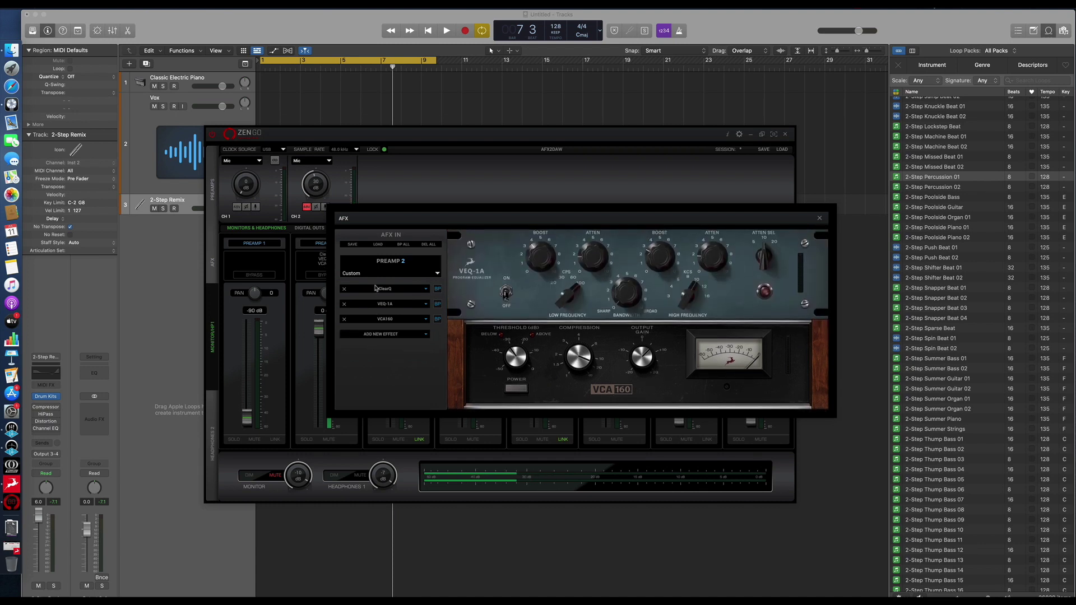
# Fill the remaining five slots of Preamp 2's effect chain with ClearQ instances
pyautogui.click(380, 335)
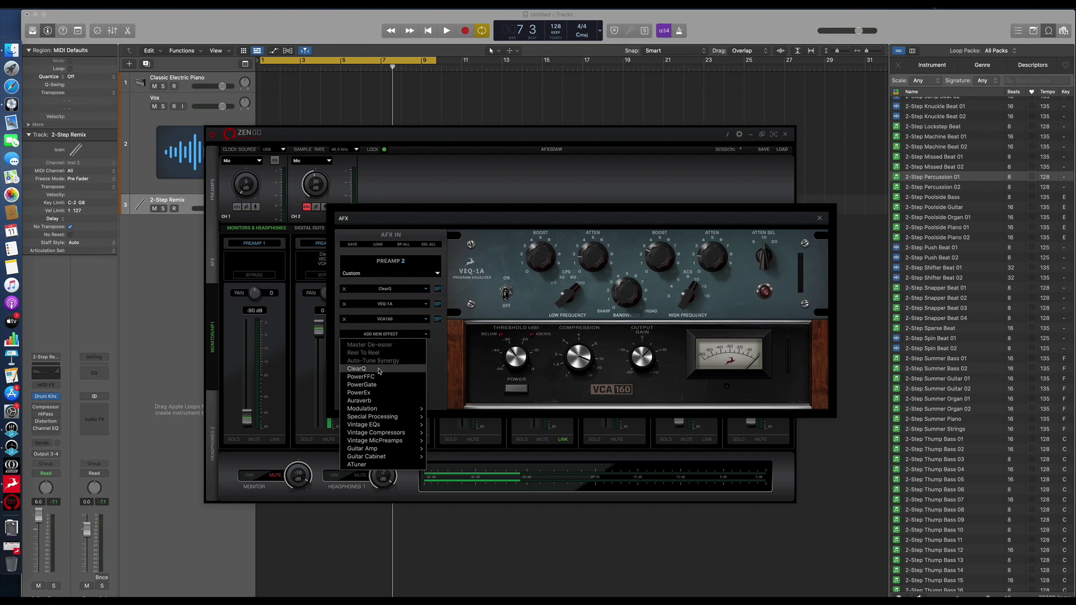
pyautogui.click(381, 369)
pyautogui.click(381, 350)
pyautogui.click(378, 383)
pyautogui.click(381, 364)
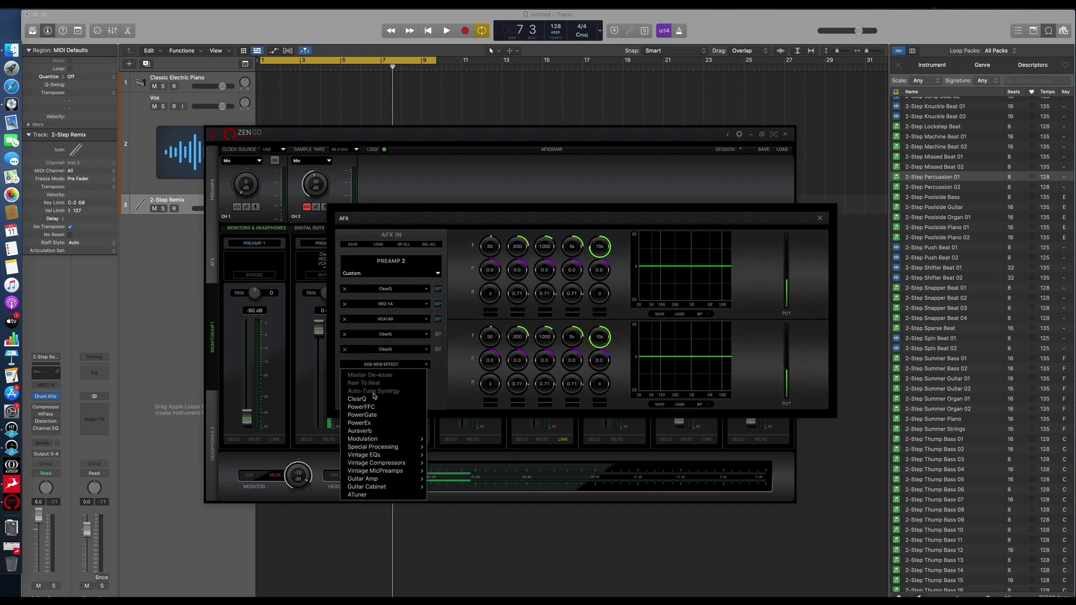
pyautogui.click(375, 399)
pyautogui.click(381, 379)
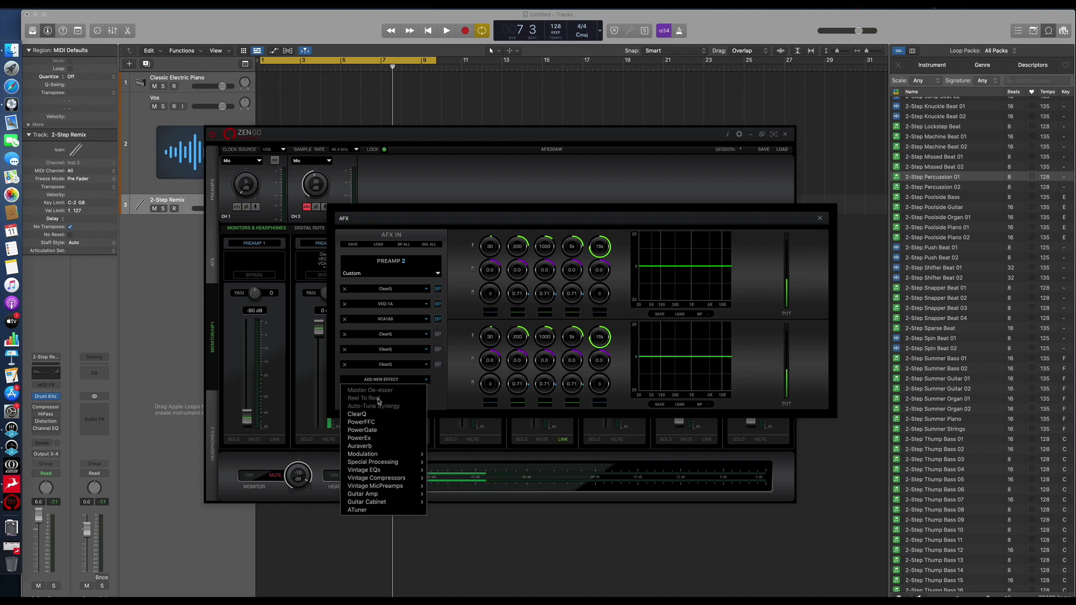
pyautogui.click(384, 414)
pyautogui.click(394, 394)
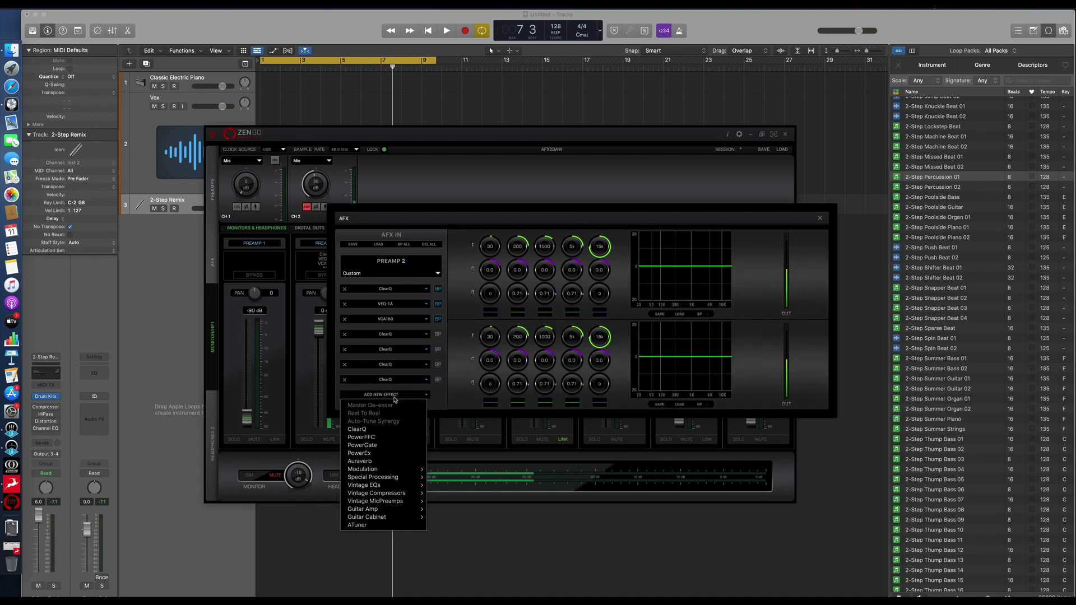
pyautogui.click(384, 429)
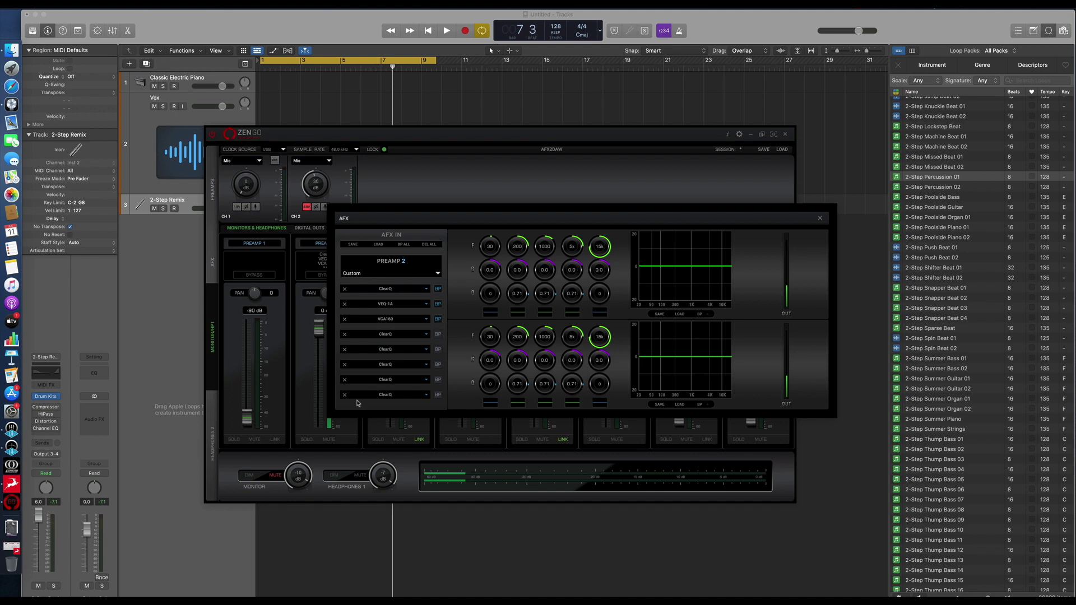
# Remove the five ClearQ instances after VCA160 from Preamp 2's effect chain
pyautogui.click(344, 395)
pyautogui.click(344, 379)
pyautogui.click(345, 364)
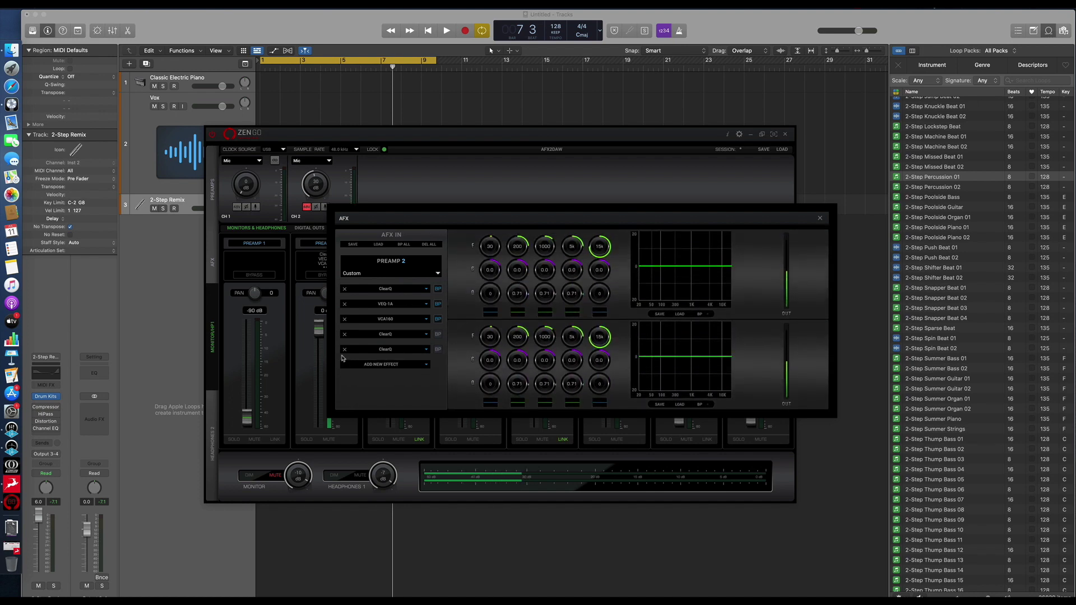
pyautogui.click(345, 350)
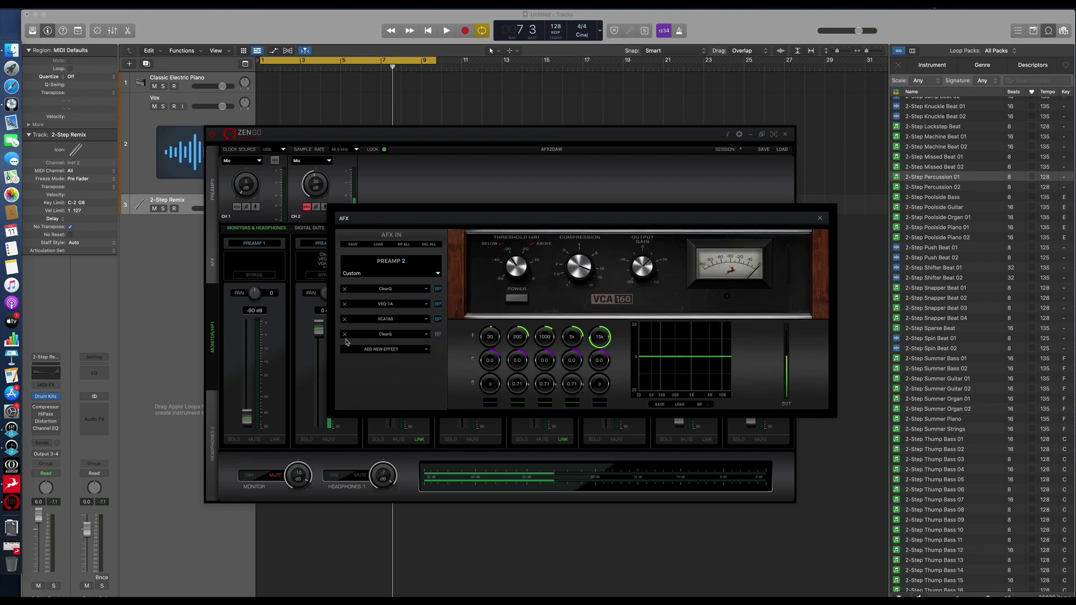
pyautogui.click(345, 334)
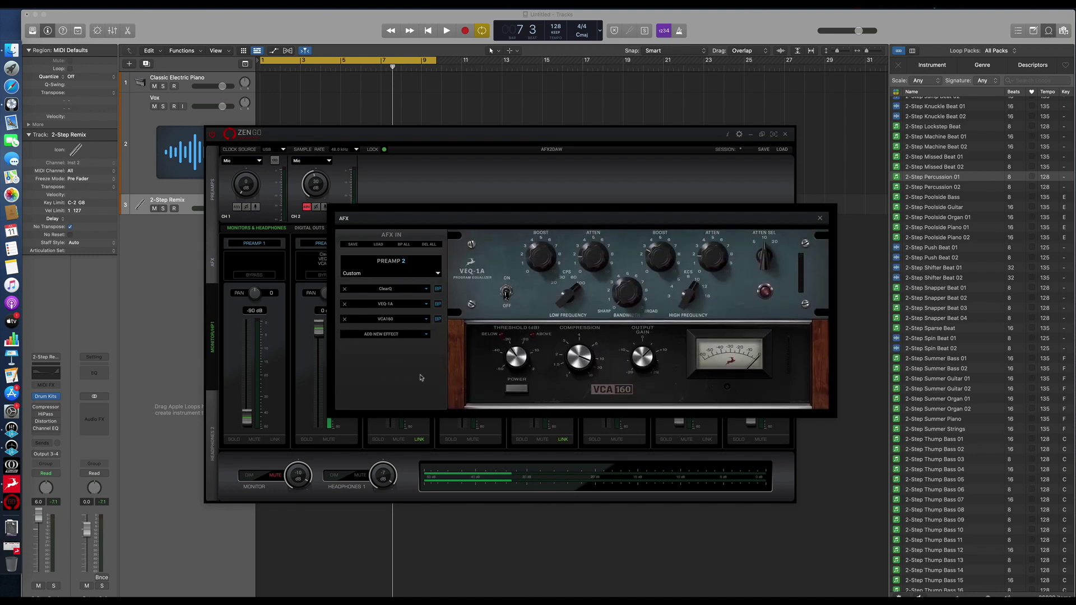
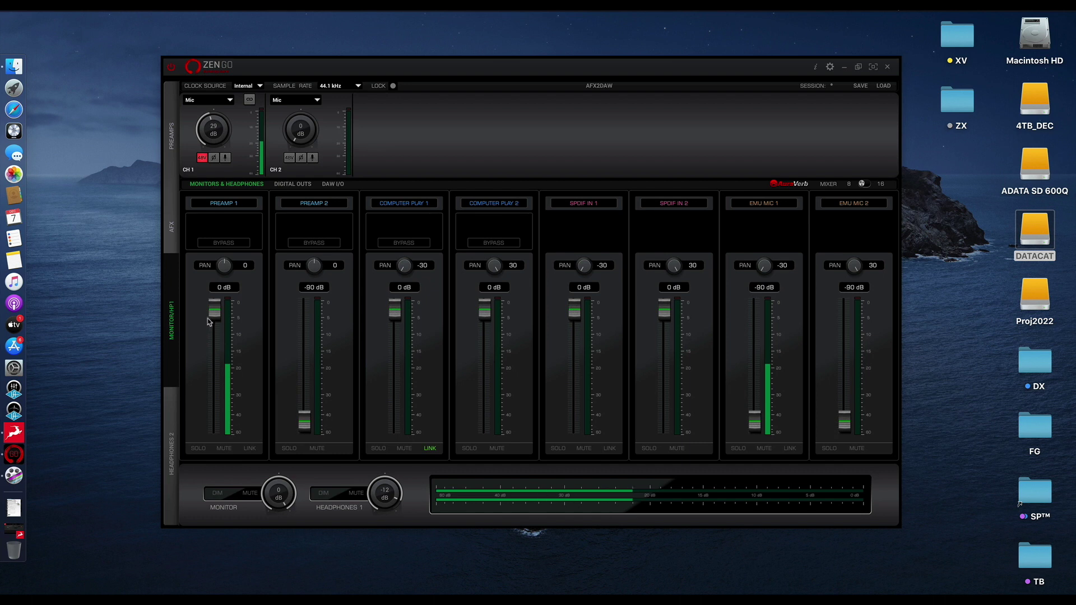
# Open AuraVerb, switch the reverb on with the first channel's send at 0, and sweep the Monitor/HP 1 return down and back to full
pyautogui.click(782, 183)
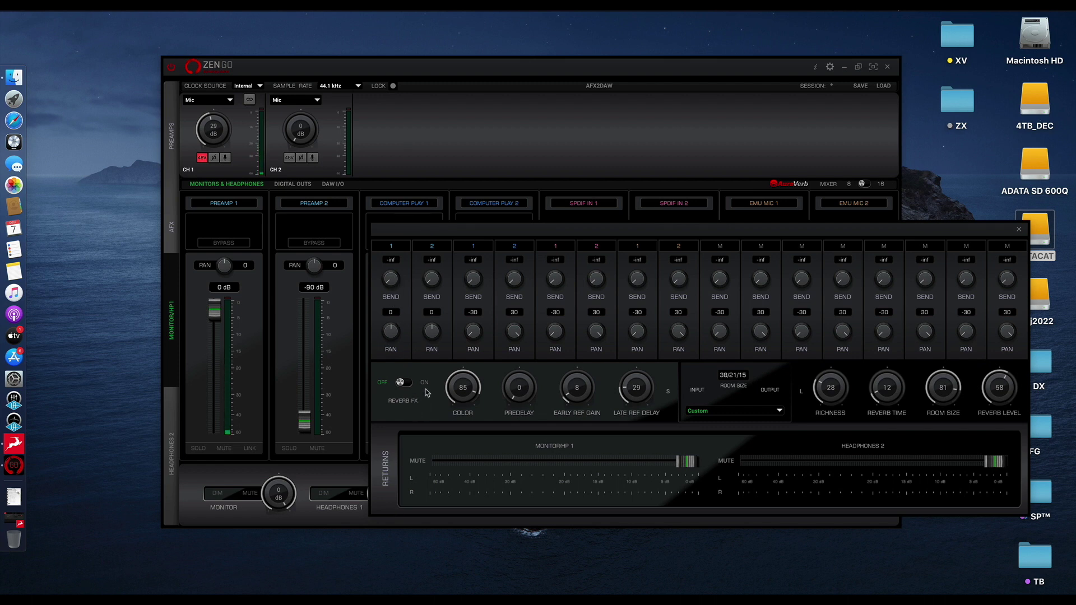
pyautogui.moveTo(685, 461)
pyautogui.mouseDown()
pyautogui.moveTo(439, 461)
pyautogui.moveTo(684, 461)
pyautogui.mouseUp()
pyautogui.moveTo(680, 462); pyautogui.dragTo(427, 463)
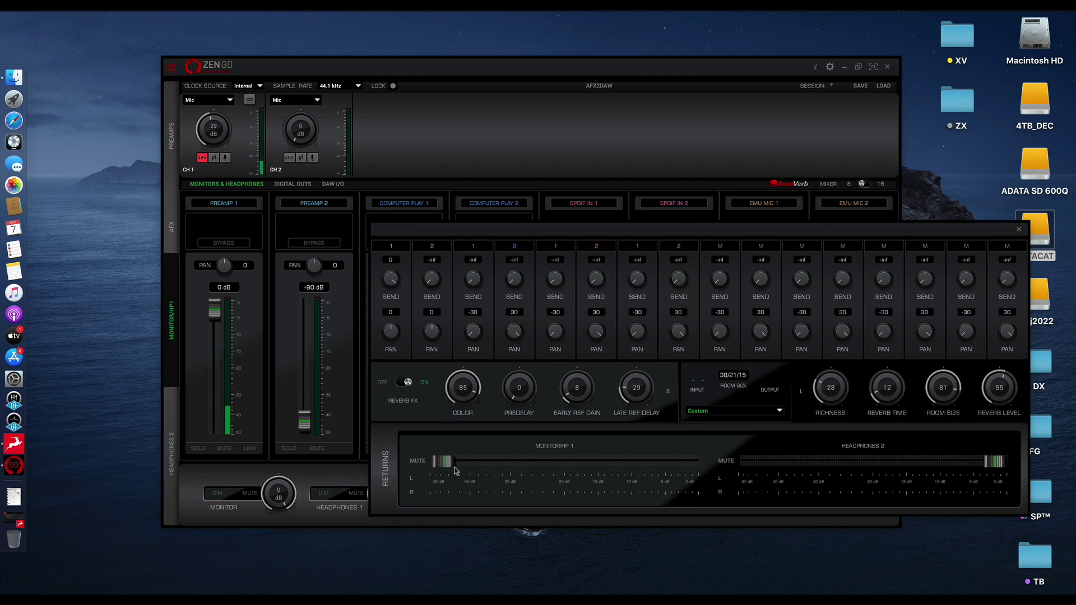
pyautogui.moveTo(449, 462); pyautogui.dragTo(648, 460)
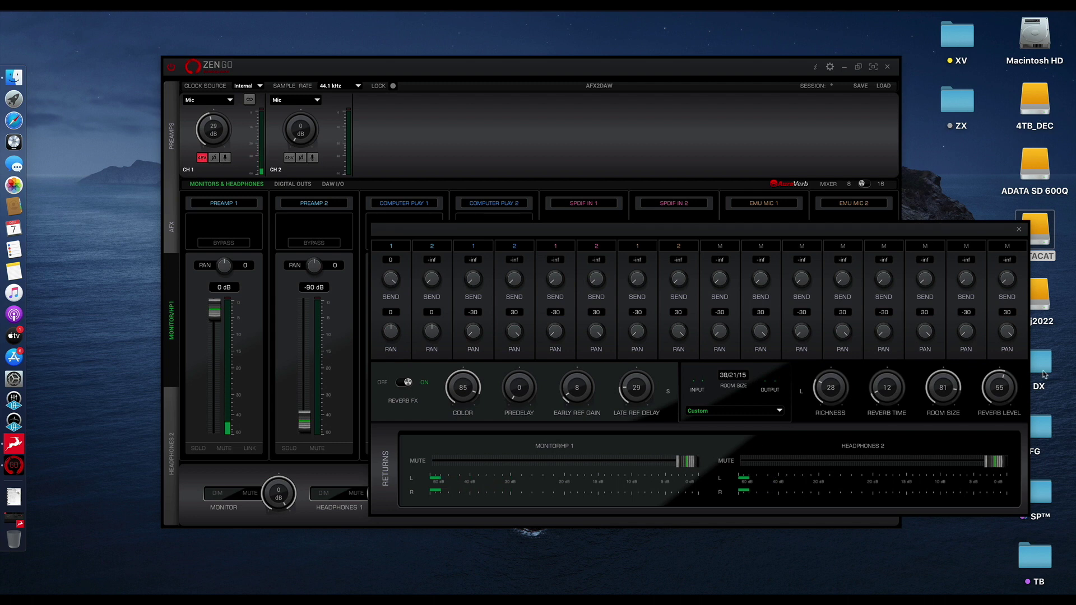
# Try the AuraVerb reverb level at 64, and lower it again
pyautogui.moveTo(996, 386)
pyautogui.mouseDown()
pyautogui.moveTo(996, 447)
pyautogui.moveTo(999, 394)
pyautogui.mouseUp()
pyautogui.moveTo(1002, 366); pyautogui.dragTo(1002, 281)
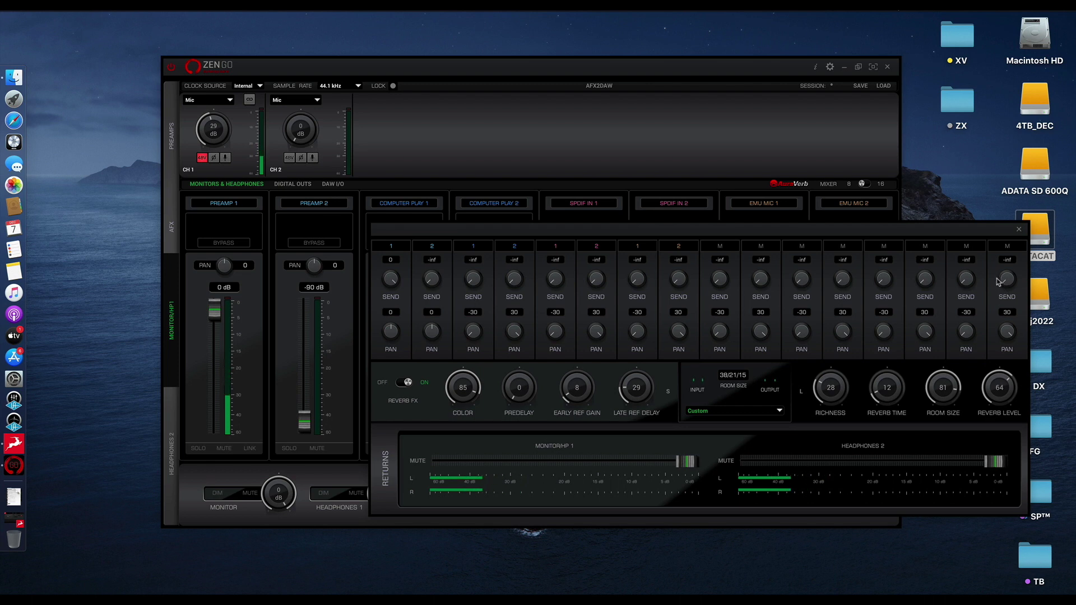
pyautogui.moveTo(689, 462)
pyautogui.mouseDown()
pyautogui.moveTo(446, 466)
pyautogui.moveTo(692, 465)
pyautogui.mouseUp()
pyautogui.moveTo(1014, 403); pyautogui.dragTo(1003, 438)
pyautogui.moveTo(1007, 420); pyautogui.dragTo(1006, 419)
# Try a room size of 39 and a reverb level of 88, with the reverb time first at 95 and lowered to 4
pyautogui.moveTo(943, 394); pyautogui.dragTo(892, 443)
pyautogui.moveTo(887, 388); pyautogui.dragTo(882, 224)
pyautogui.moveTo(988, 389); pyautogui.dragTo(990, 309)
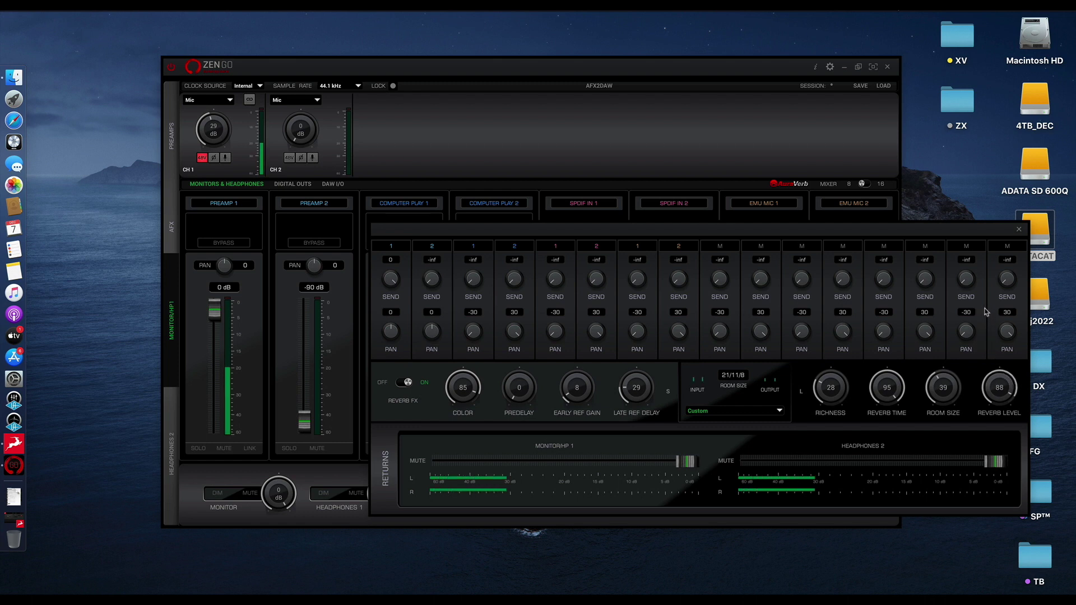
pyautogui.moveTo(884, 391); pyautogui.dragTo(875, 470)
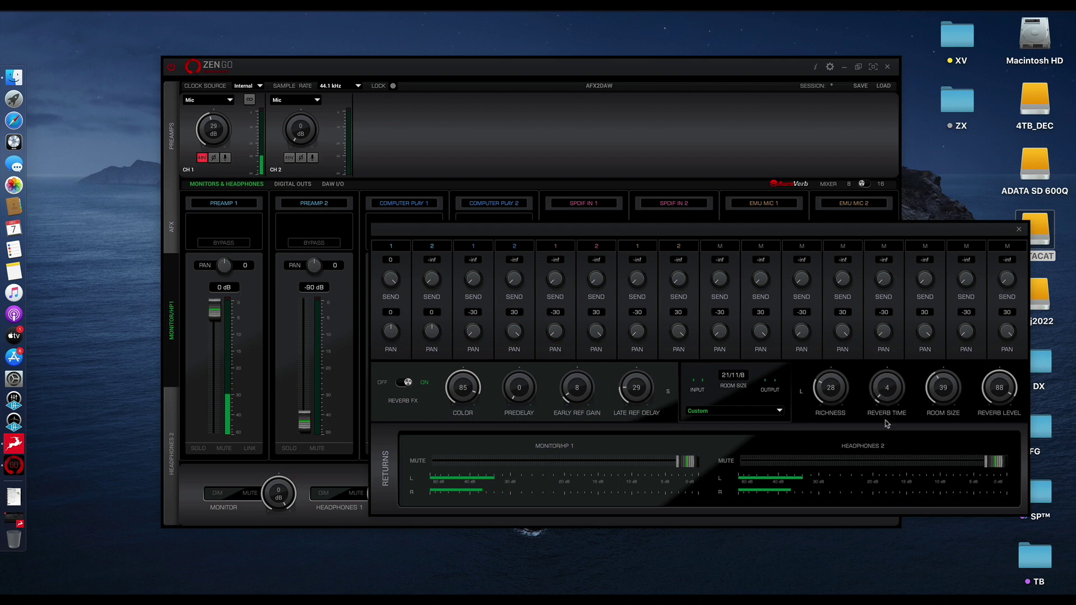
# Set the reverb's richness to 85, reverb time to 42, room size to 36 and reverb level to 61
pyautogui.moveTo(831, 401); pyautogui.dragTo(828, 334)
pyautogui.moveTo(841, 290); pyautogui.dragTo(842, 285)
pyautogui.moveTo(889, 380); pyautogui.dragTo(893, 343)
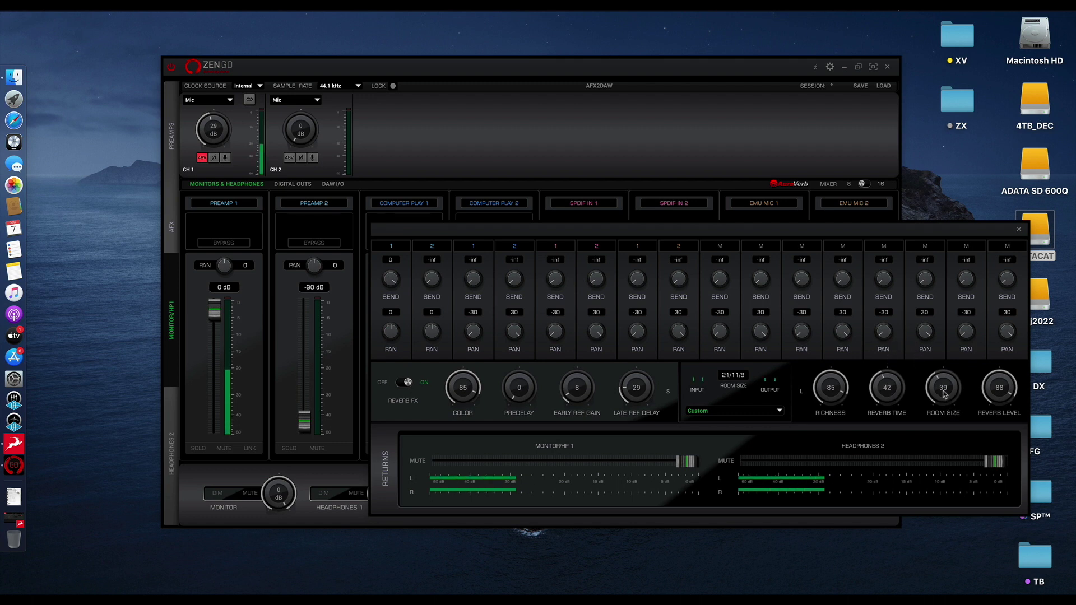
pyautogui.moveTo(945, 396); pyautogui.dragTo(1001, 449)
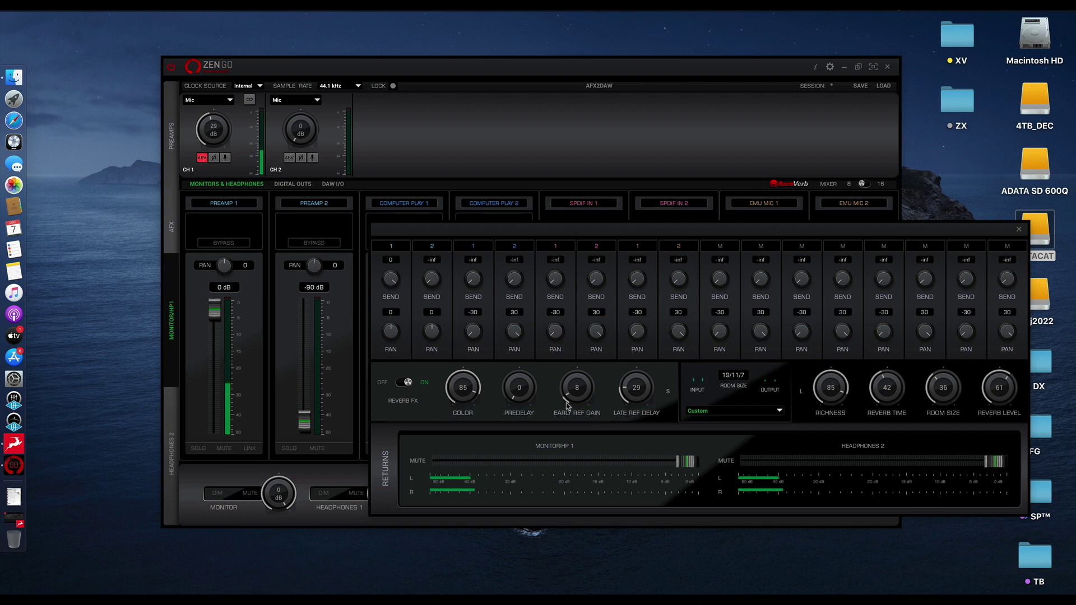
# Sweep the reverb color down to 0 and back up to 85
pyautogui.moveTo(466, 394); pyautogui.dragTo(469, 350)
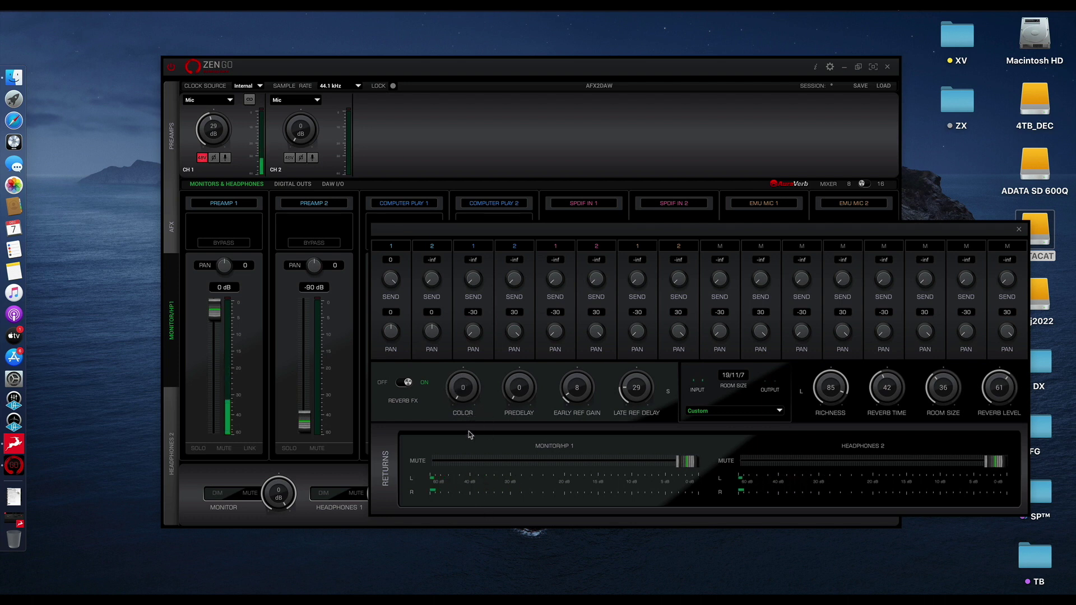
pyautogui.moveTo(470, 399); pyautogui.dragTo(457, 270)
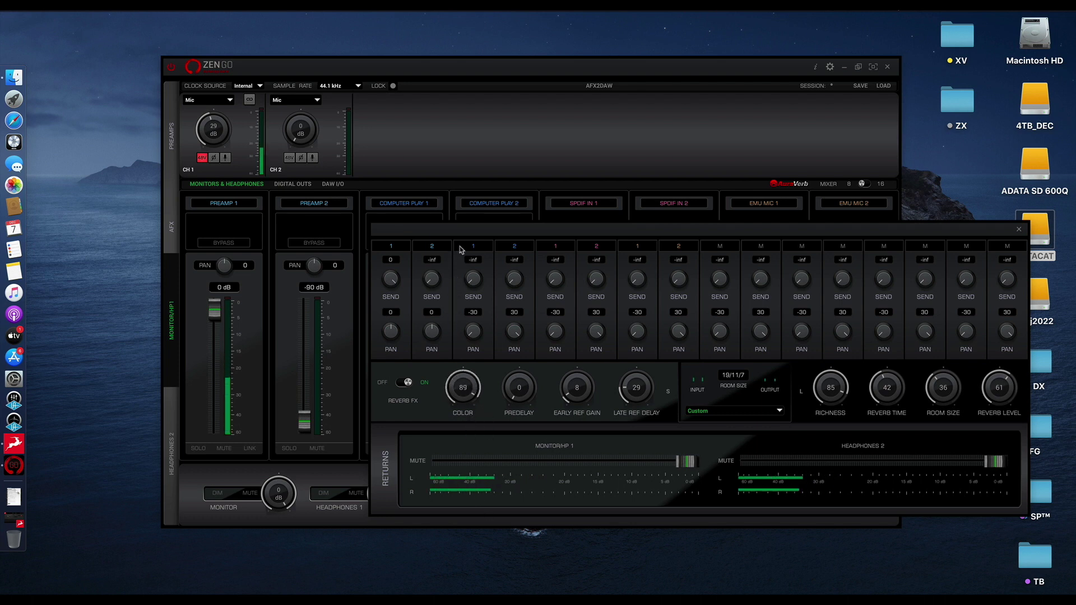
pyautogui.moveTo(467, 391); pyautogui.dragTo(517, 344)
# Set the reverb's predelay to 30, early reflection gain to 20 and late reflection delay to 47
pyautogui.moveTo(521, 400); pyautogui.dragTo(511, 260)
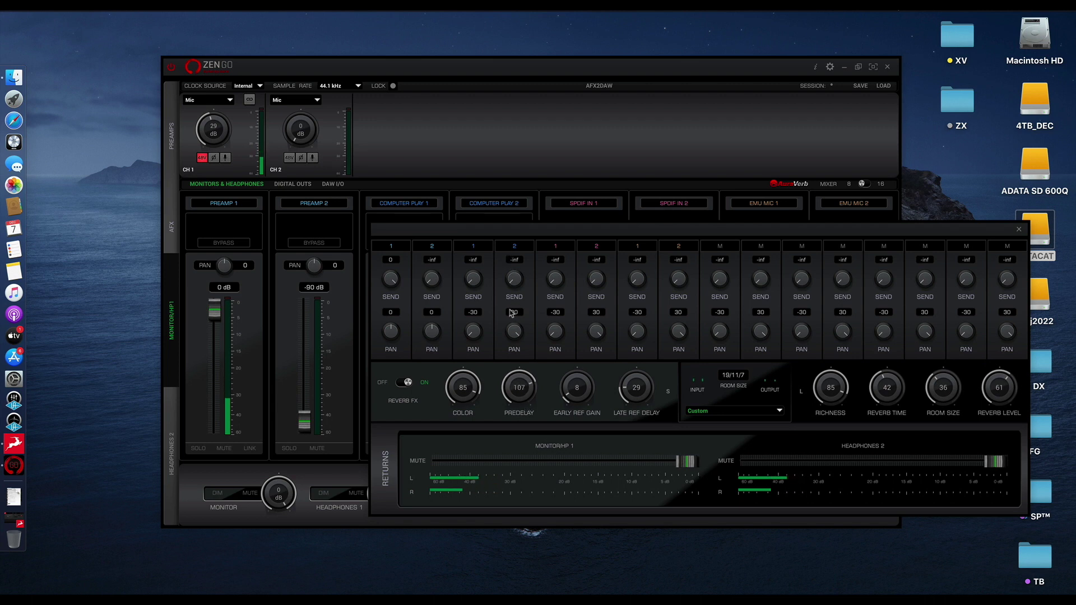
pyautogui.moveTo(511, 260); pyautogui.dragTo(645, 263)
pyautogui.moveTo(589, 392); pyautogui.dragTo(630, 471)
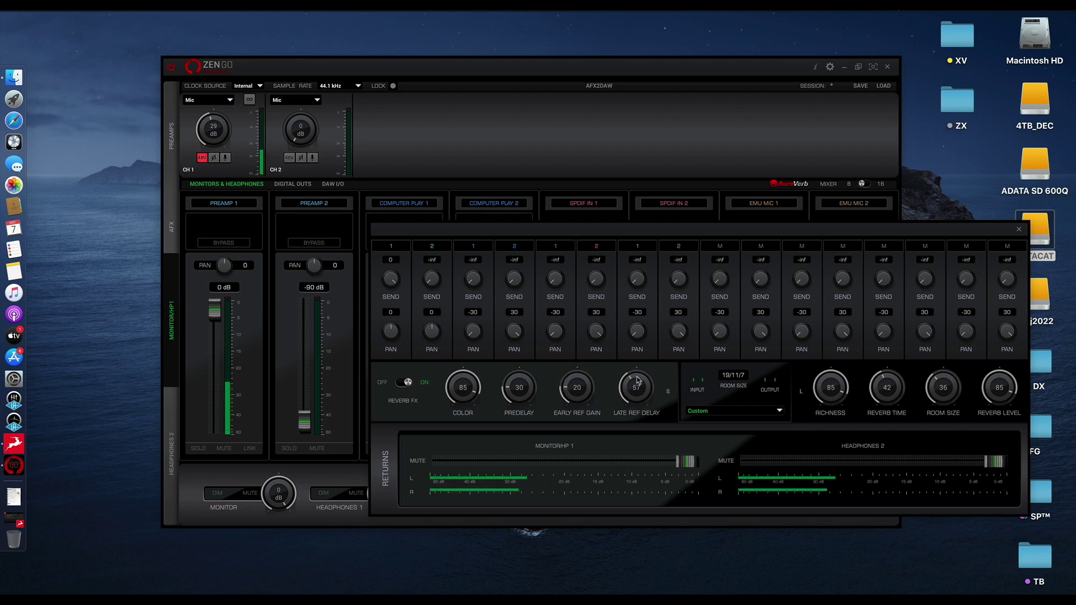
pyautogui.moveTo(637, 381); pyautogui.dragTo(637, 400)
pyautogui.moveTo(686, 470); pyautogui.dragTo(648, 468)
# Try the reverb presets BV Acoustic Guitar Thickener, BV DeTune Snare Thickener and BV Room 1
pyautogui.click(780, 412)
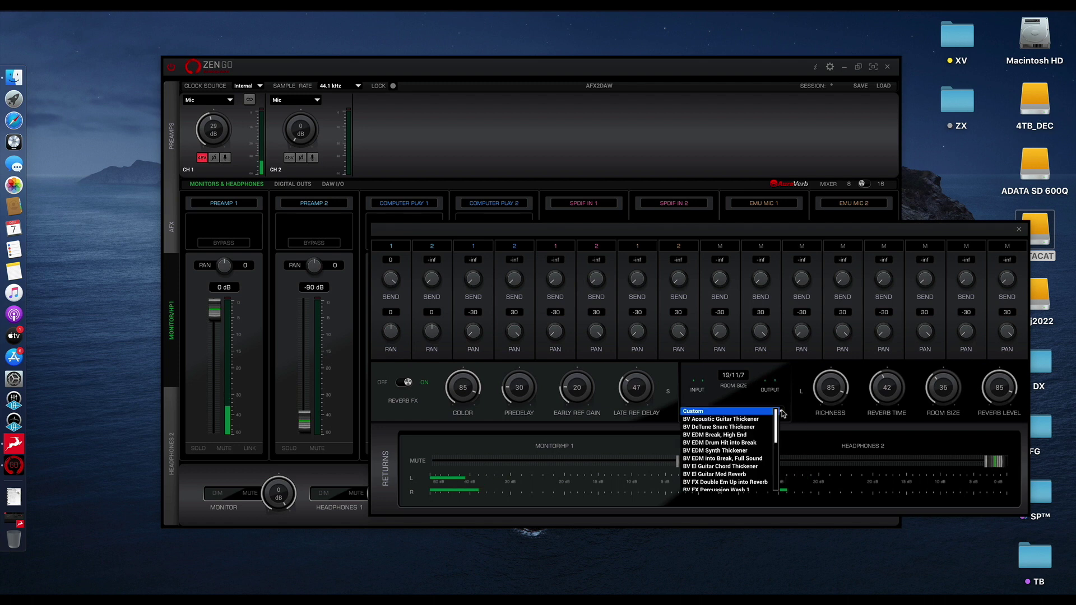
pyautogui.click(780, 412)
pyautogui.click(780, 412)
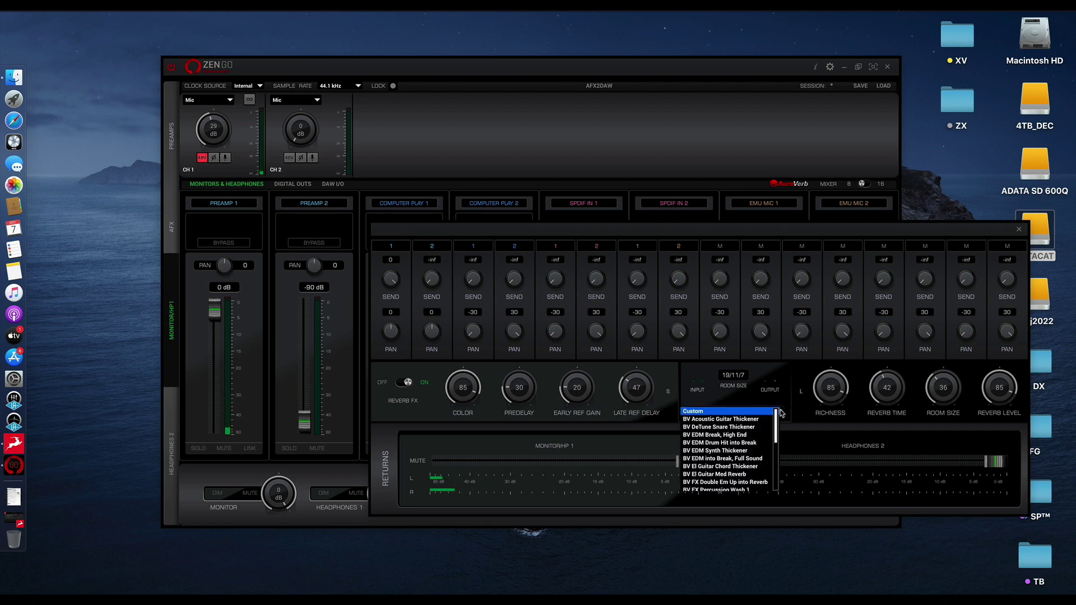
pyautogui.click(760, 420)
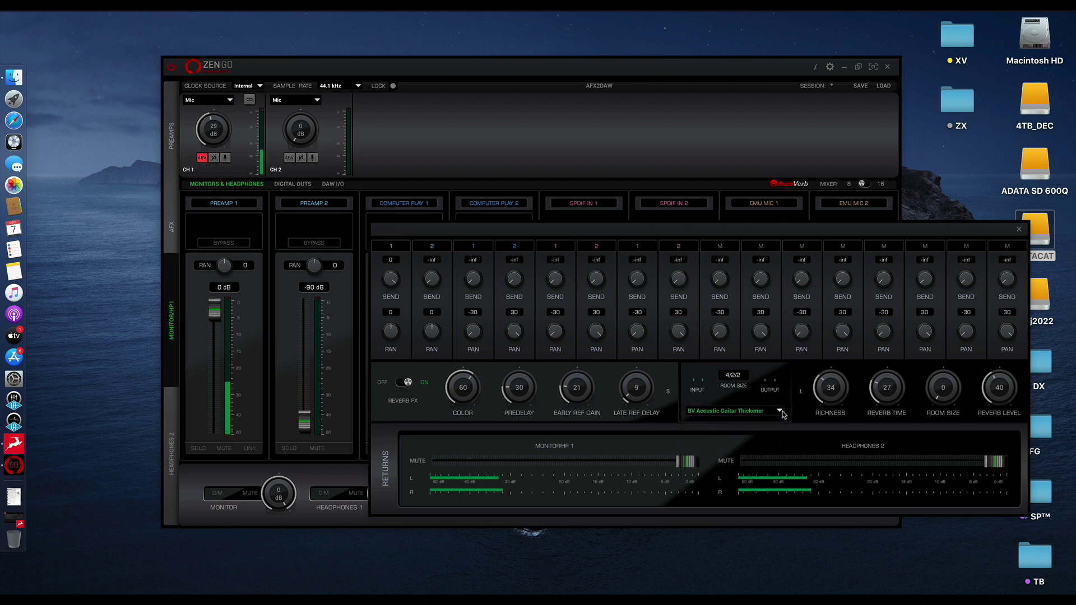
pyautogui.click(780, 412)
pyautogui.click(745, 427)
pyautogui.click(779, 415)
pyautogui.scroll(-5, 777, 426)
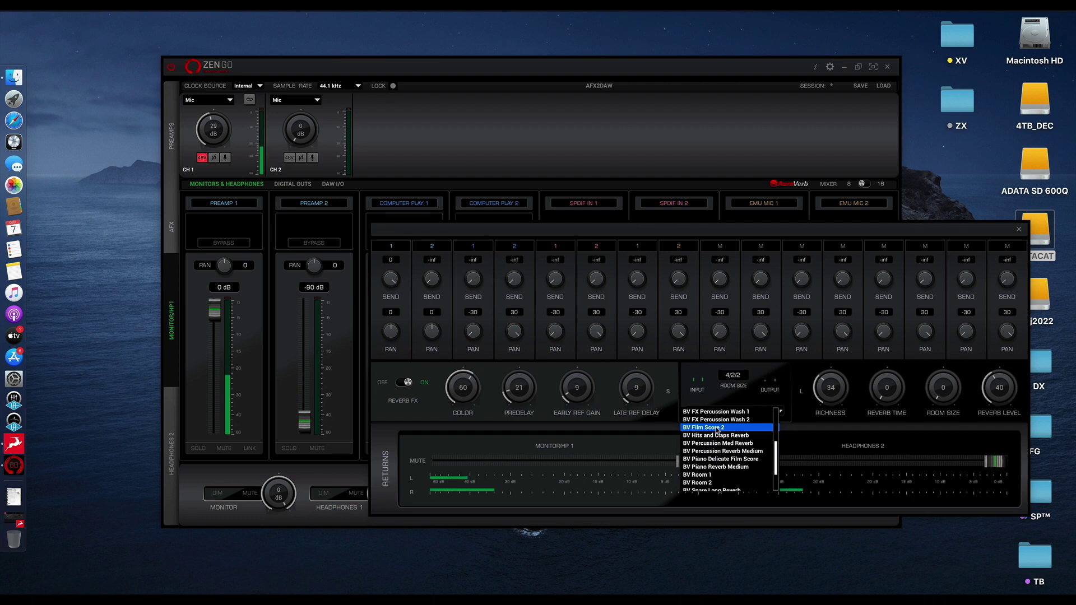
pyautogui.click(728, 475)
# Load the BV Vocal Reverb Medium preset in AuraVerb
pyautogui.click(779, 415)
pyautogui.scroll(-2, 777, 465)
pyautogui.scroll(-1, 777, 464)
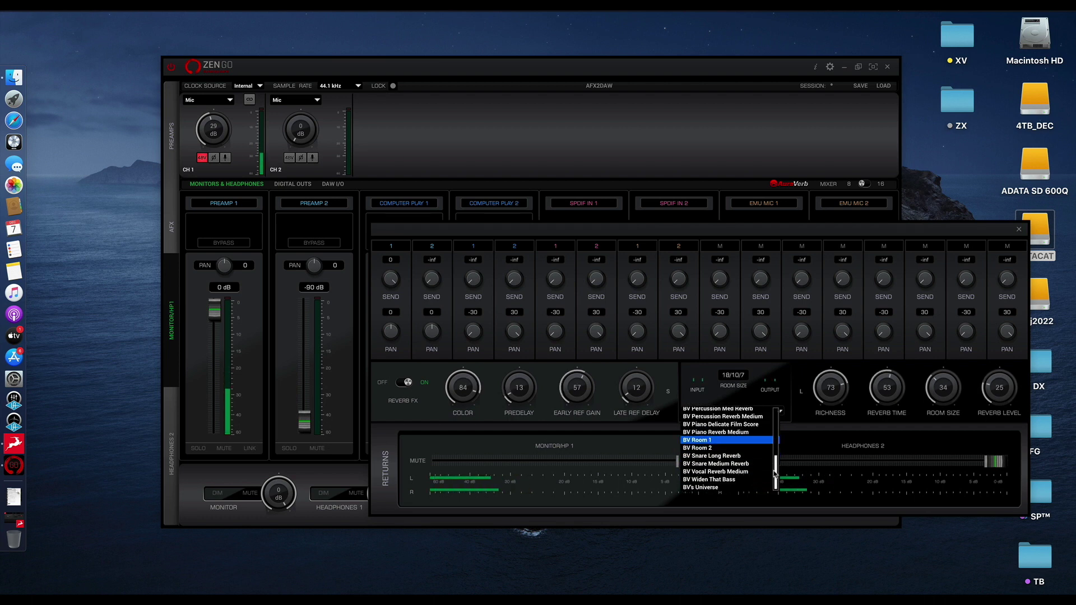
pyautogui.click(729, 472)
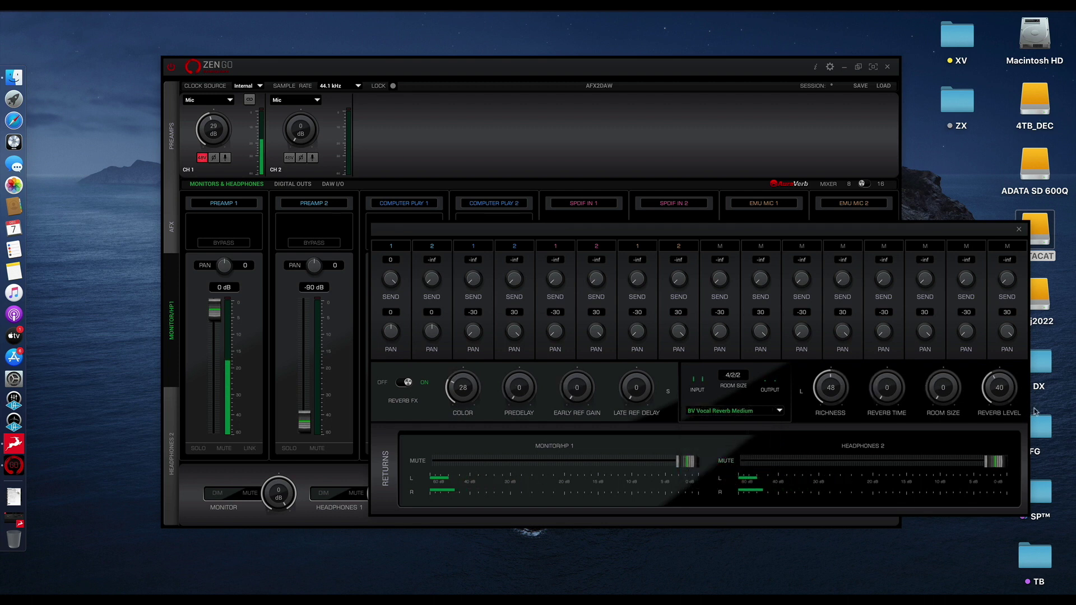
# Raise the reverb level to 77, and sweep the first channel's send down and back up to 0
pyautogui.moveTo(1016, 414); pyautogui.dragTo(1009, 321)
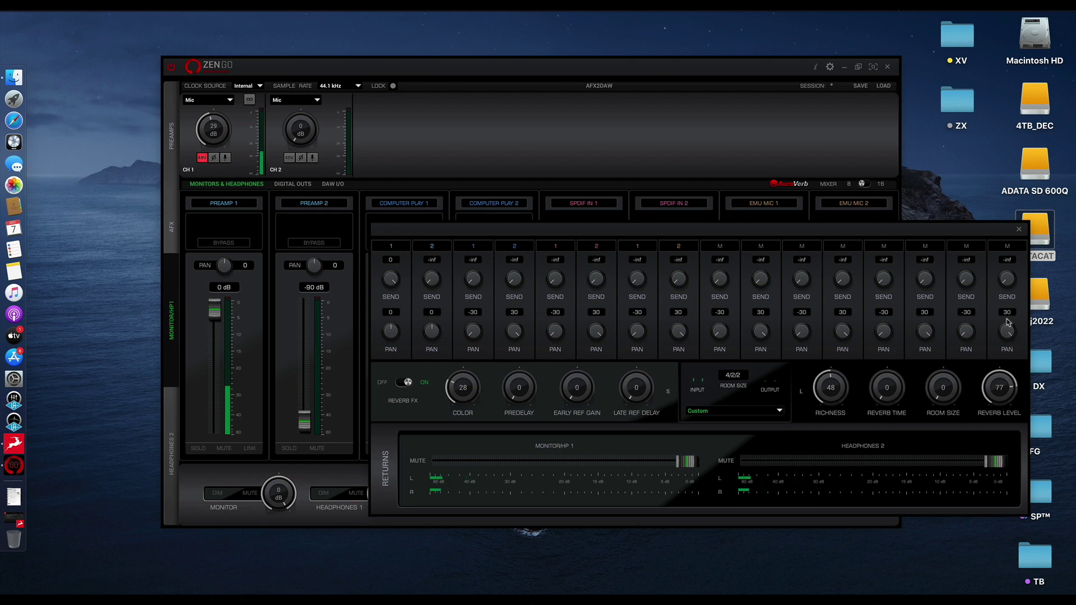
pyautogui.moveTo(391, 279); pyautogui.dragTo(393, 450)
pyautogui.moveTo(387, 316); pyautogui.dragTo(386, 231)
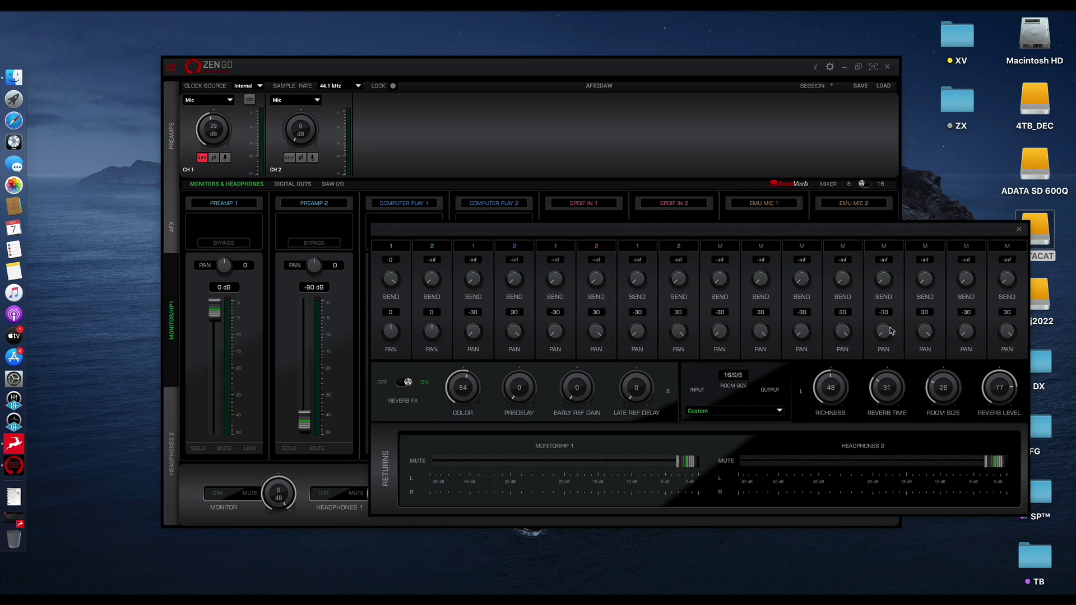
# Set the reverb level to 88, lower the Monitor/HP 1 return slightly, and close AuraVerb
pyautogui.moveTo(1001, 395); pyautogui.dragTo(1001, 374)
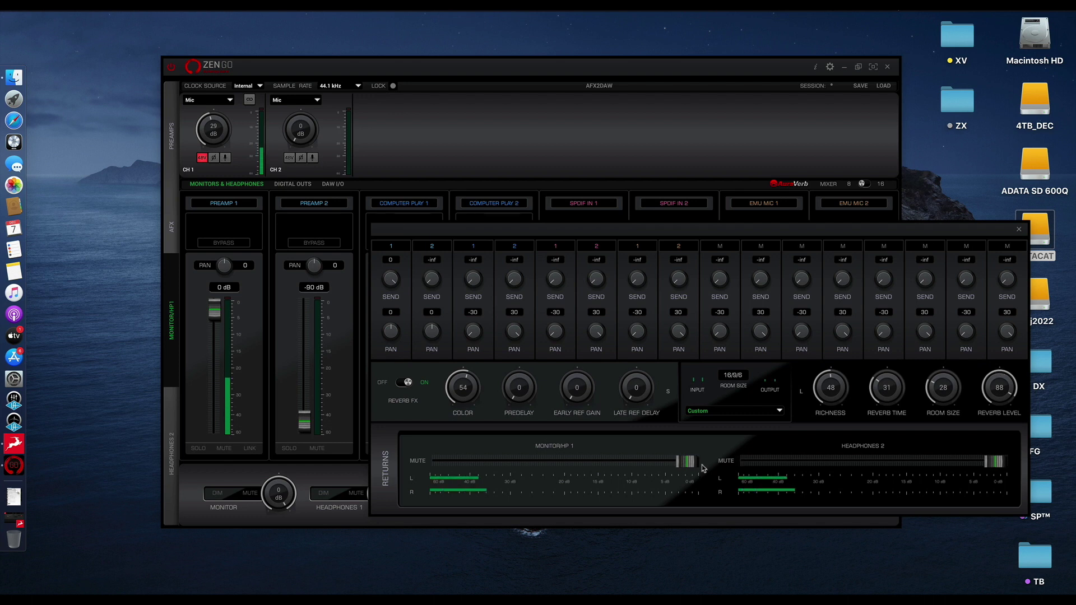
pyautogui.moveTo(691, 464); pyautogui.dragTo(664, 464)
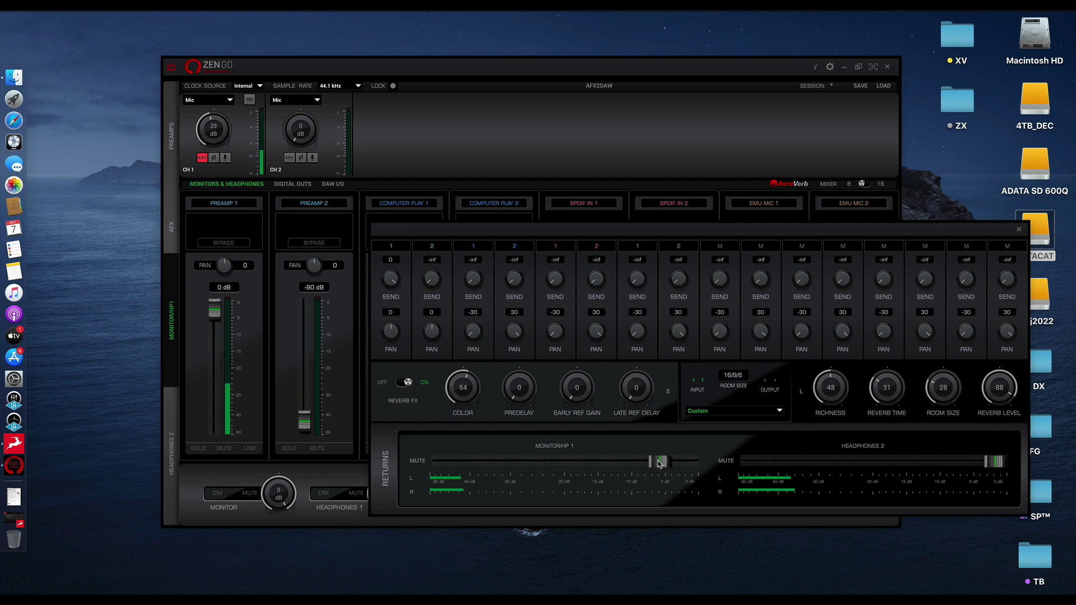
pyautogui.click(1019, 229)
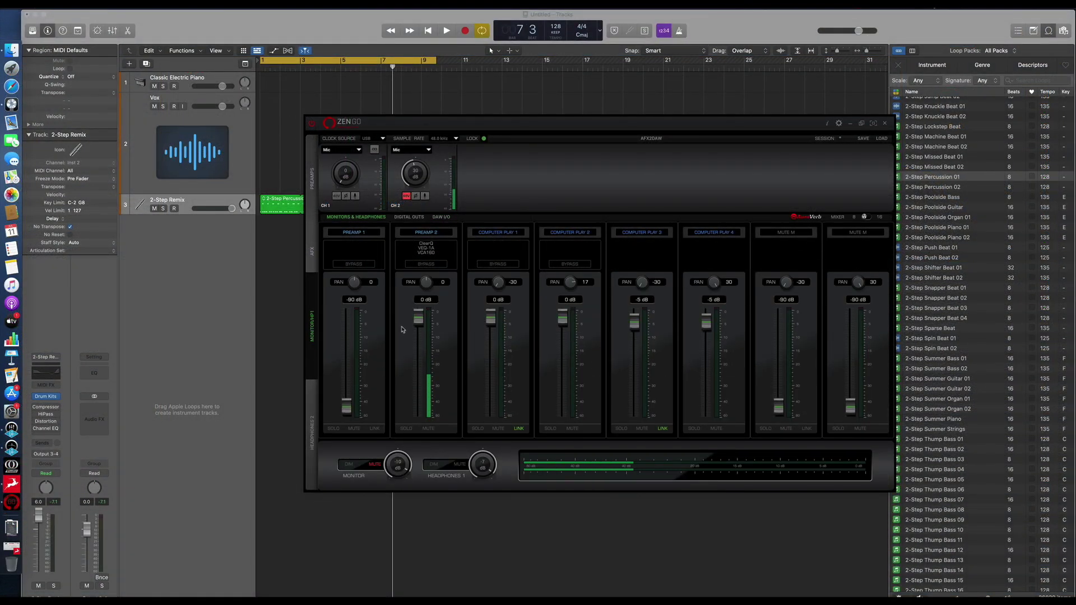
# Lower Preamp 2's monitor fader to -90 dB, select the Vox track in Logic Pro, and return to the Zen Go panel
pyautogui.moveTo(419, 319); pyautogui.dragTo(431, 425)
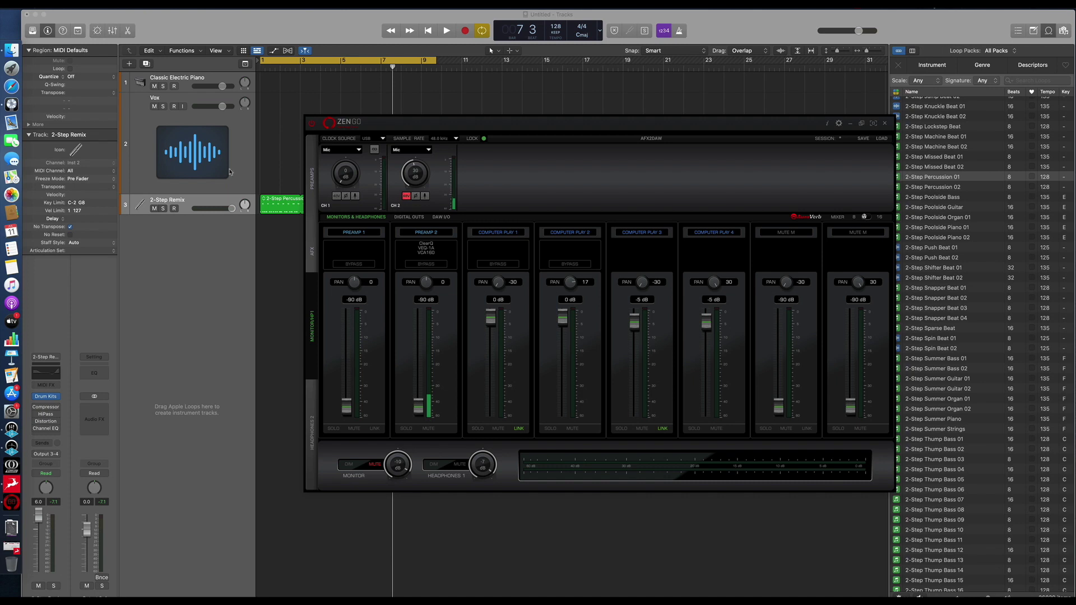
pyautogui.click(175, 106)
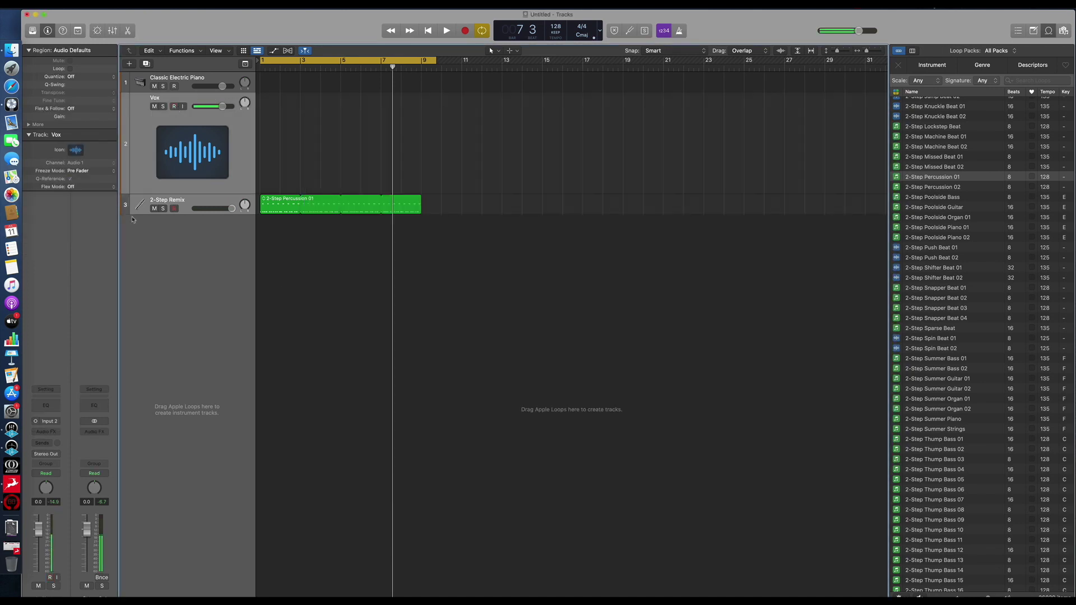
pyautogui.click(11, 503)
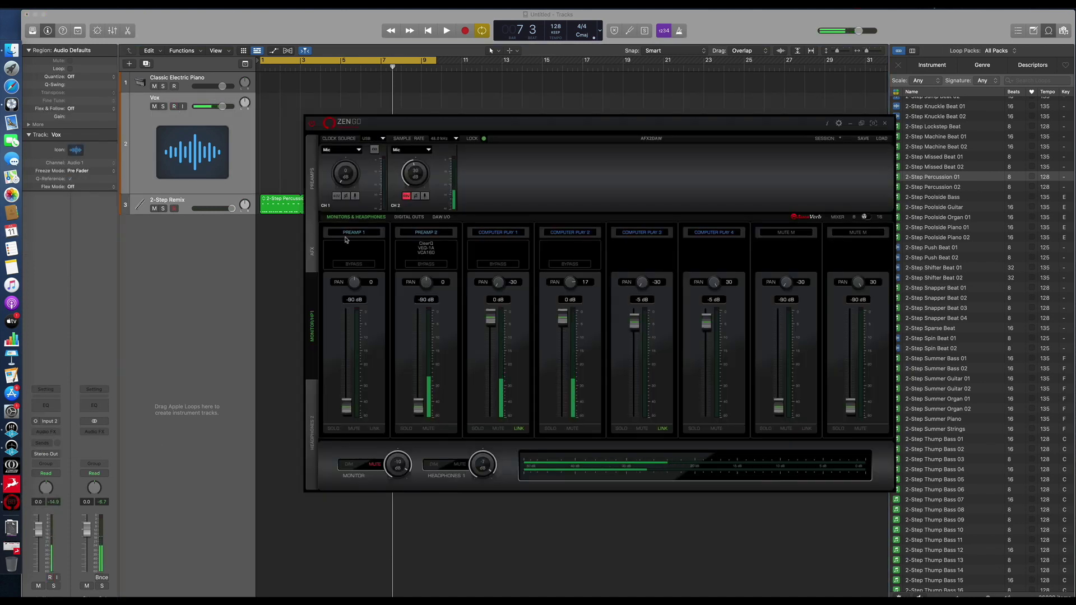
# In Logic Pro, turn off the cycle range and record-enable the Vox track, and switch back to the Zen Go panel
pyautogui.click(398, 58)
pyautogui.click(398, 58)
pyautogui.click(11, 503)
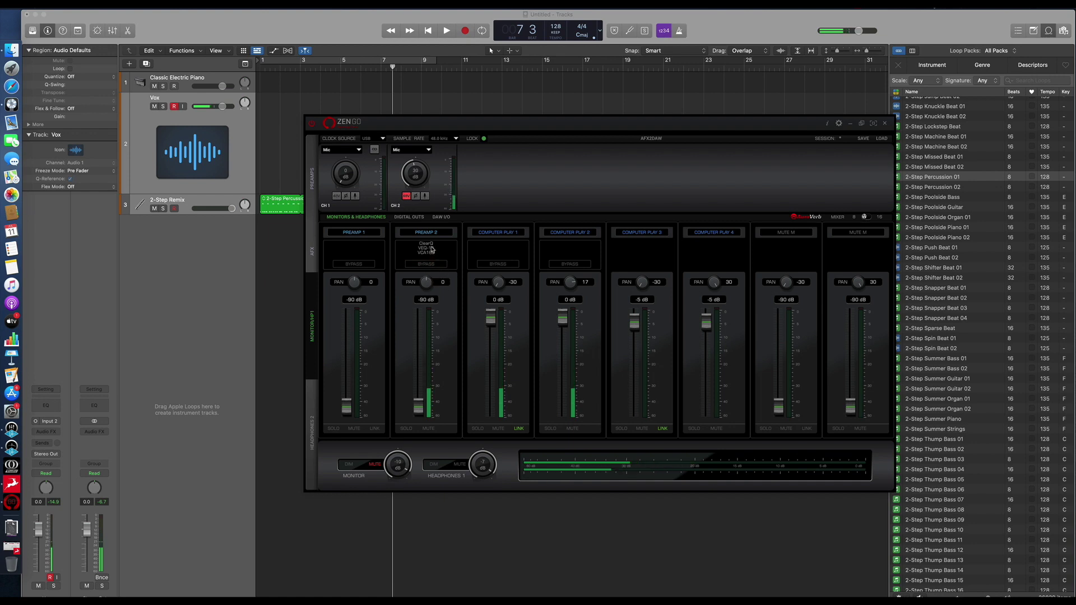
# Open Preamp 2's effect chain, bypass ClearQ and re-enable it, and bypass the whole chain
pyautogui.click(432, 250)
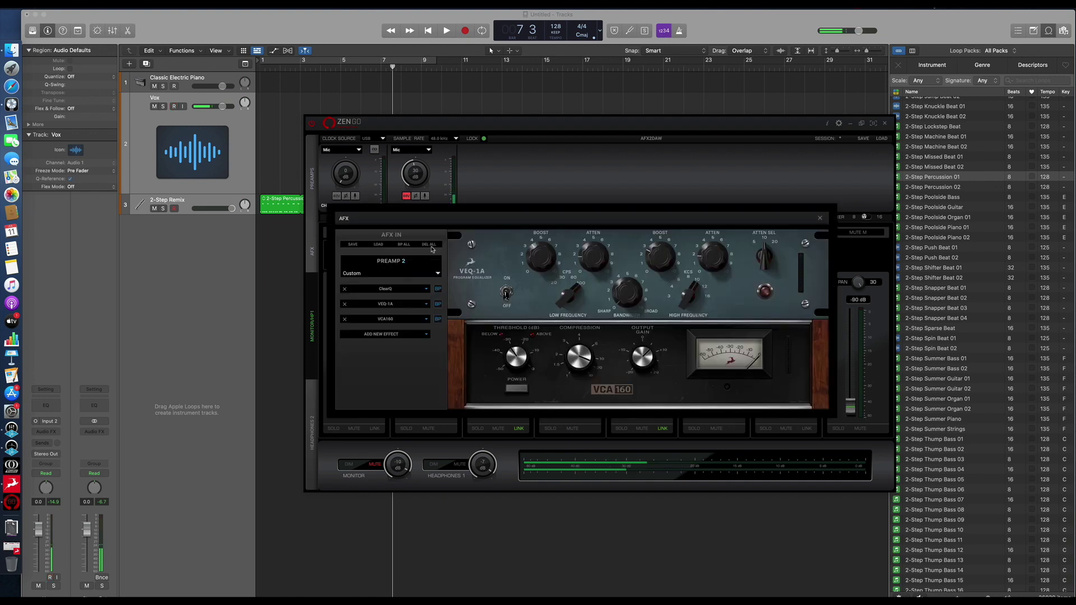
pyautogui.click(439, 289)
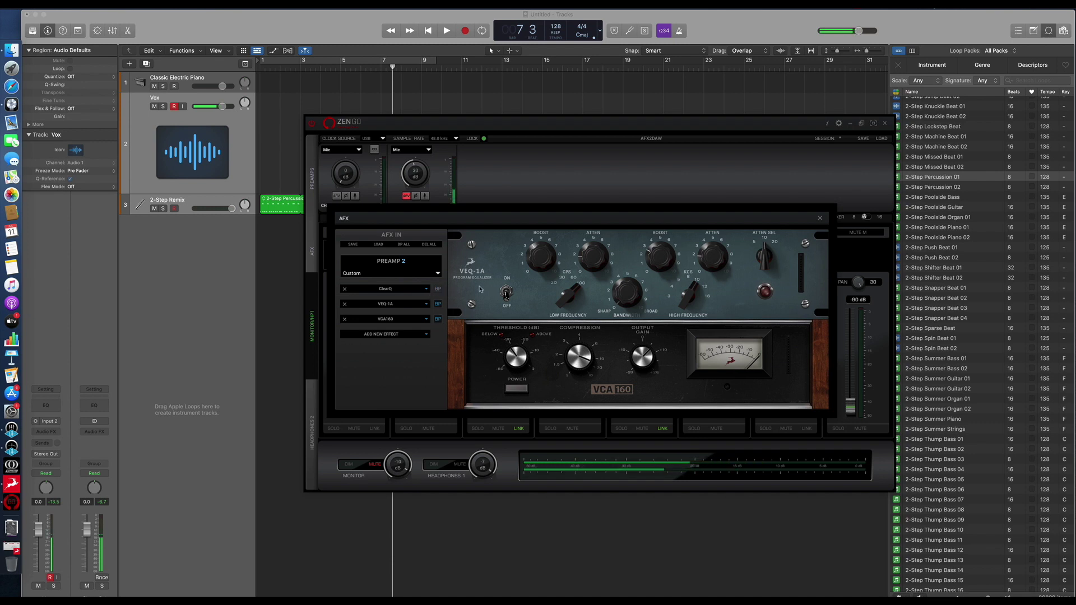
pyautogui.click(368, 289)
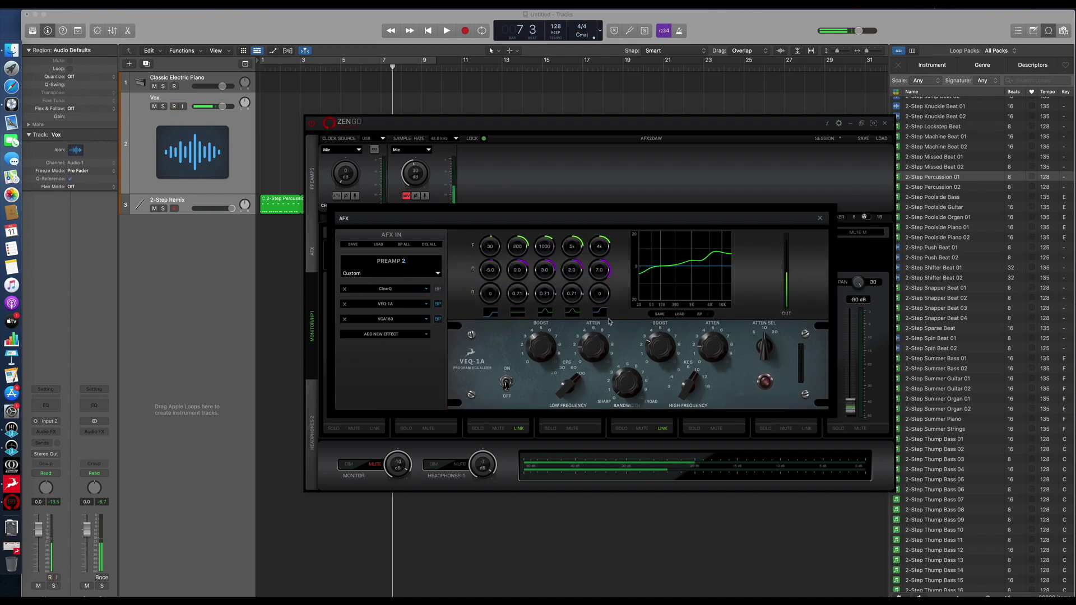
pyautogui.click(439, 290)
pyautogui.click(441, 218)
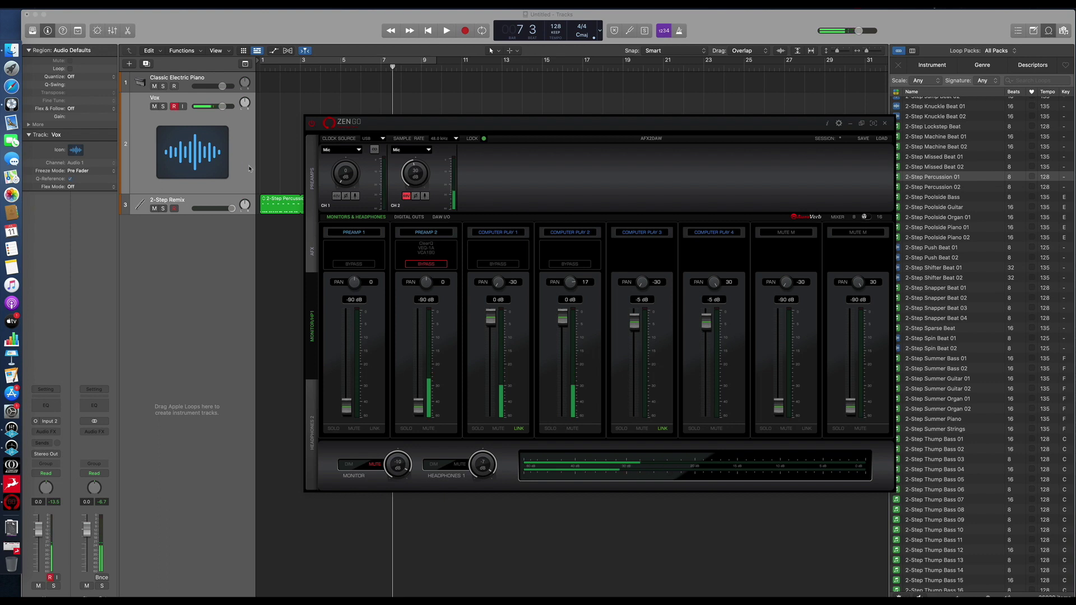
# Switch to Logic Pro and delete the 2-Step Remix track together with its region
pyautogui.click(250, 169)
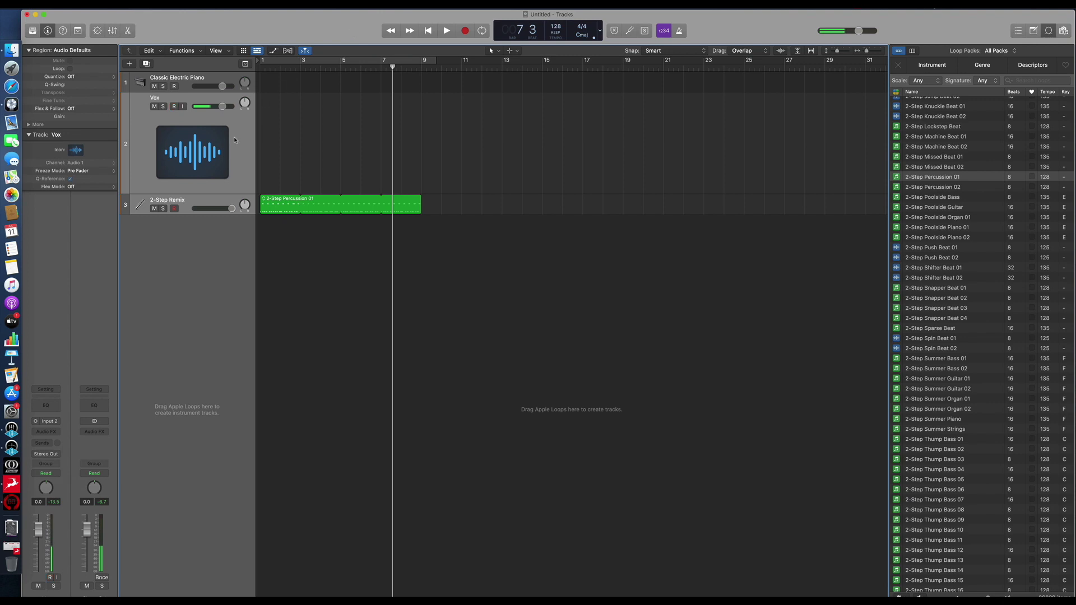
pyautogui.click(223, 199)
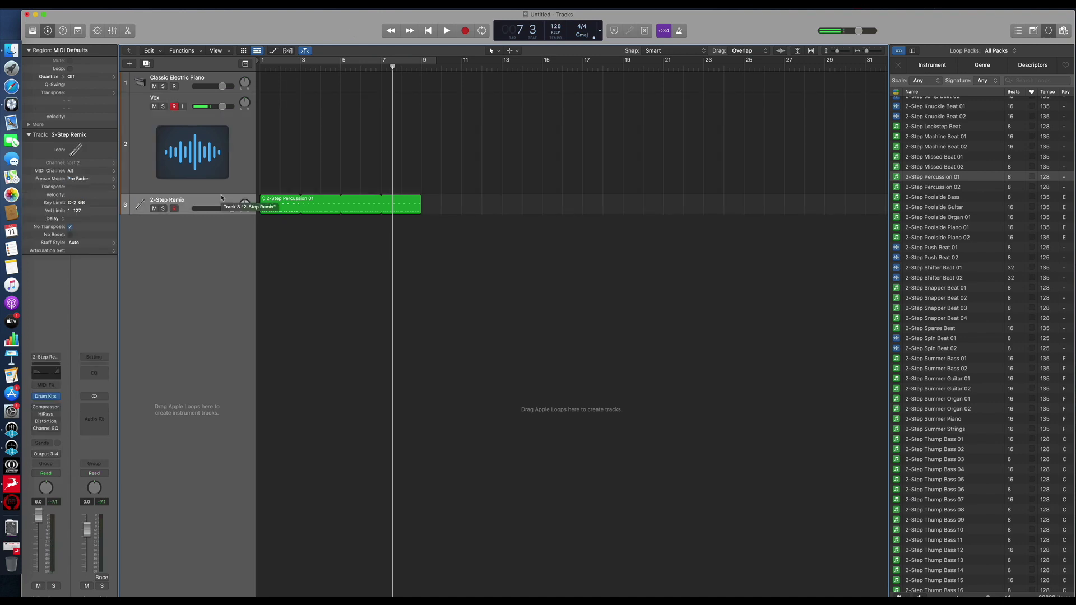
pyautogui.press('super+BackSpace')
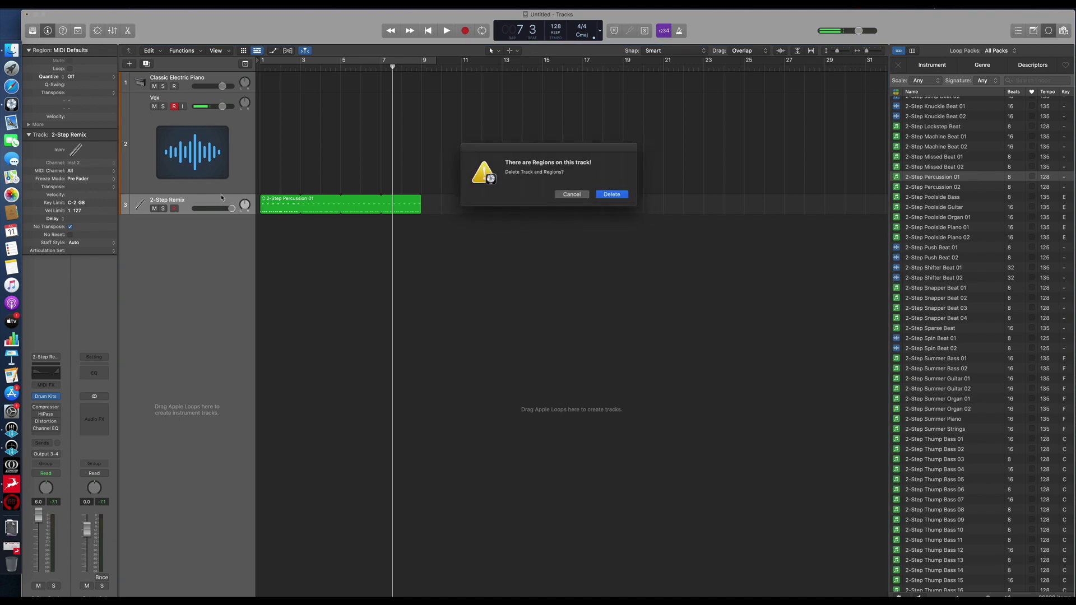
pyautogui.press('Return')
# Create a new audio track and set its input to Input 8
pyautogui.press('alt+super+n')
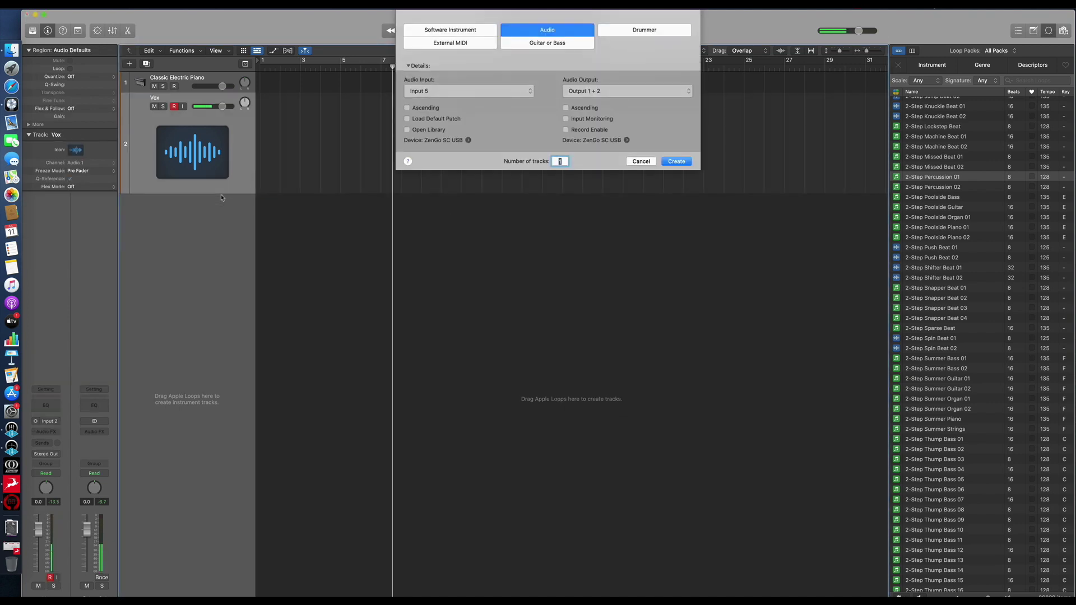
pyautogui.click(687, 162)
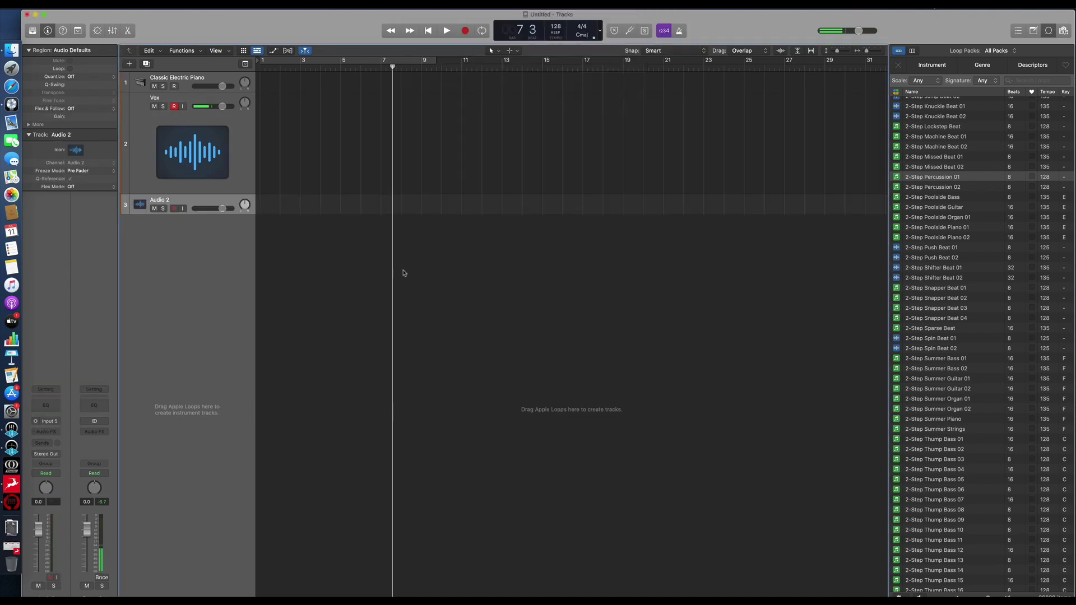
pyautogui.click(56, 432)
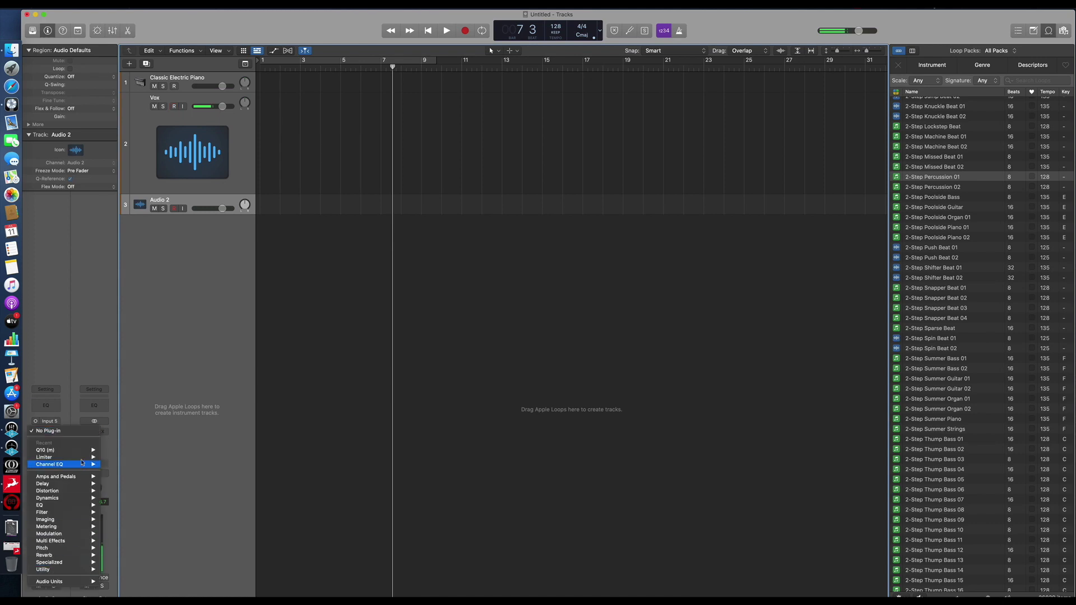
pyautogui.click(59, 421)
pyautogui.moveTo(61, 445)
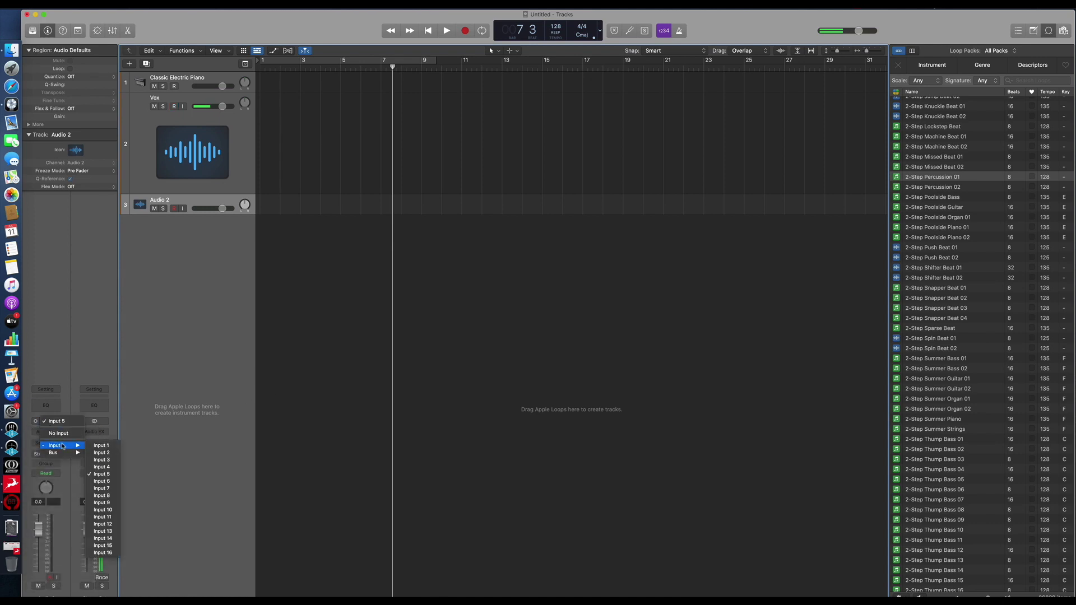
pyautogui.click(107, 496)
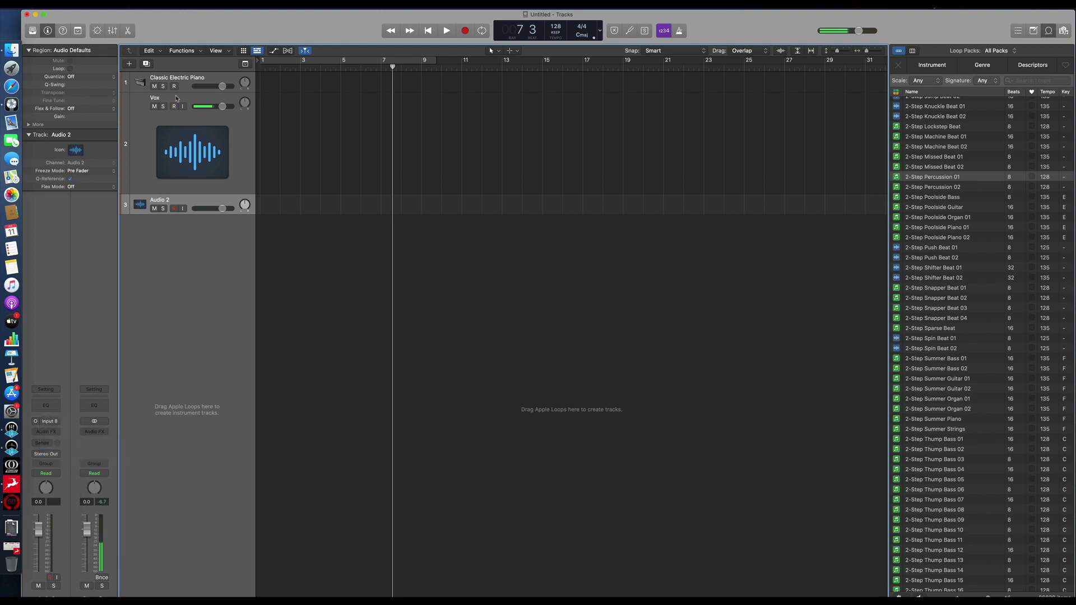
# Rename the Vox track to Vox Wet and the new audio track to Vox Dry, and make the Vox Dry track taller
pyautogui.doubleClick(193, 97)
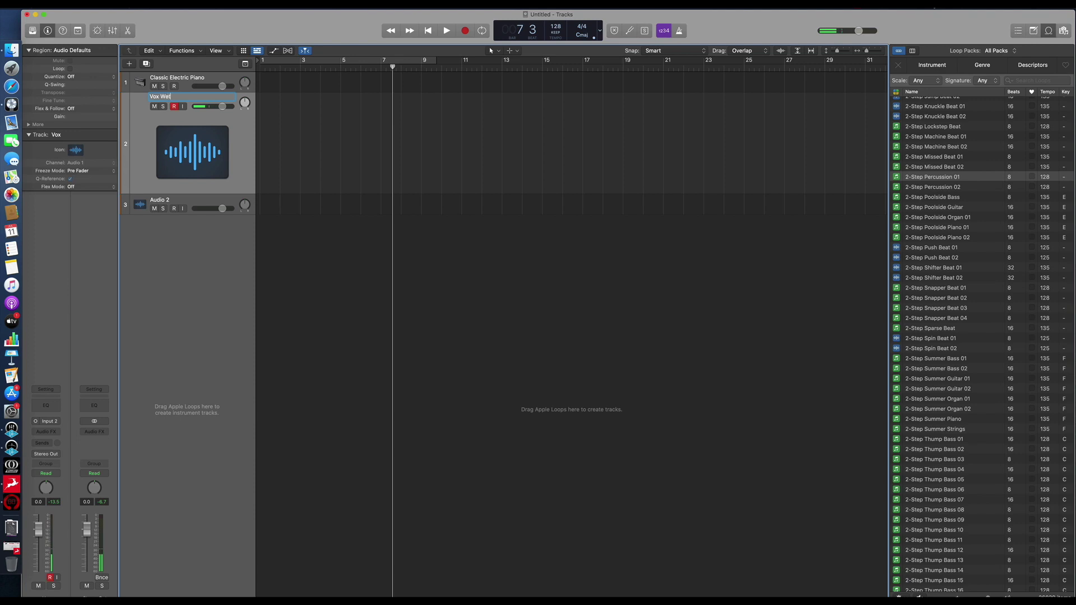
pyautogui.doubleClick(186, 200)
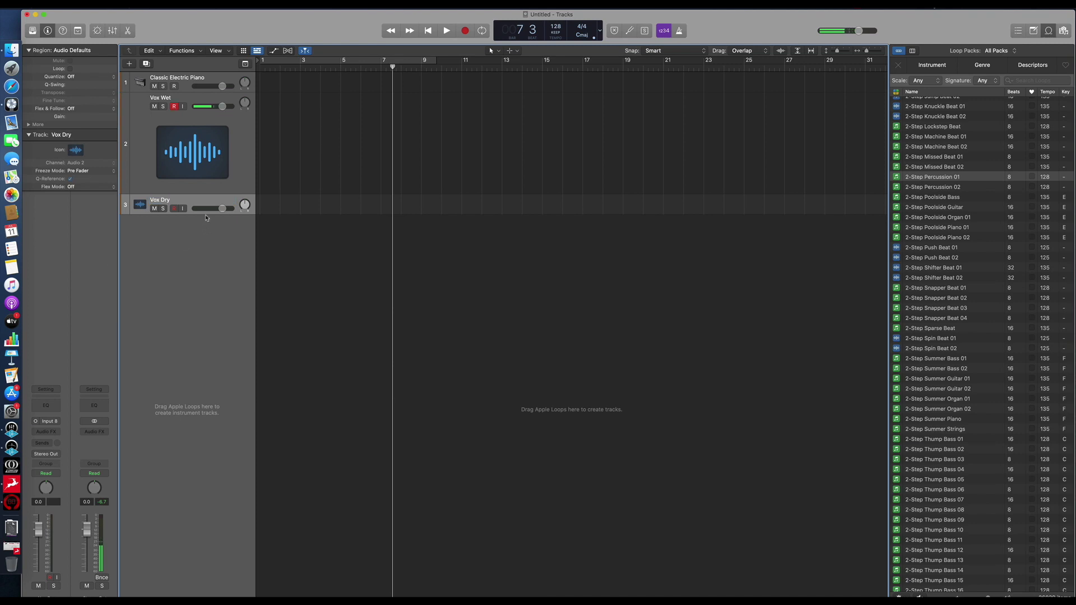
pyautogui.moveTo(205, 213); pyautogui.dragTo(206, 273)
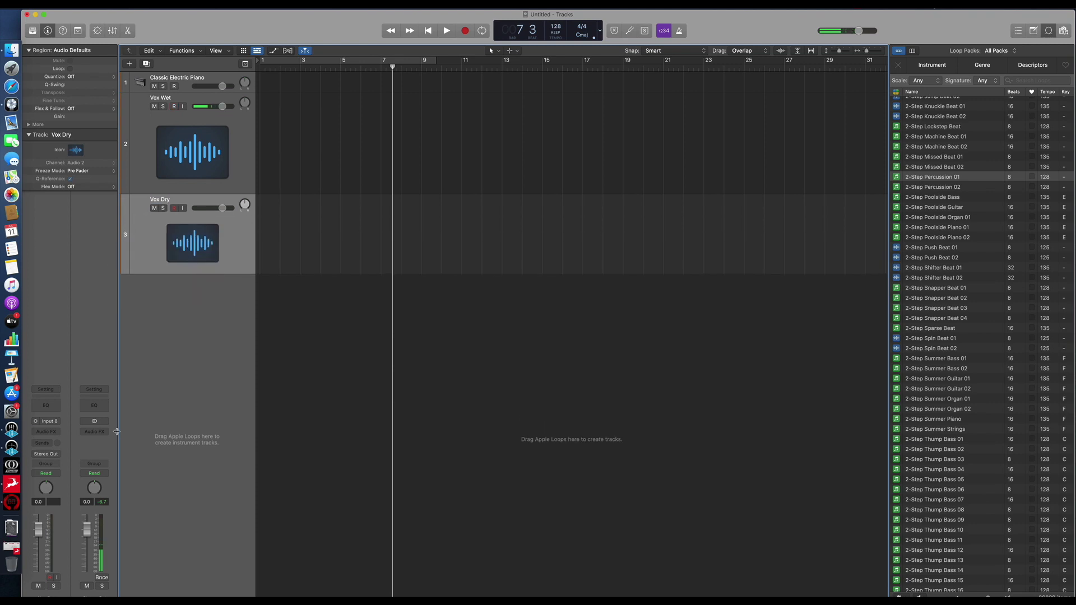
# In the Zen Go panel, open Preamp 2's effect chain, and enable and re-bypass ClearQ and VEQ-1A in turn
pyautogui.click(11, 503)
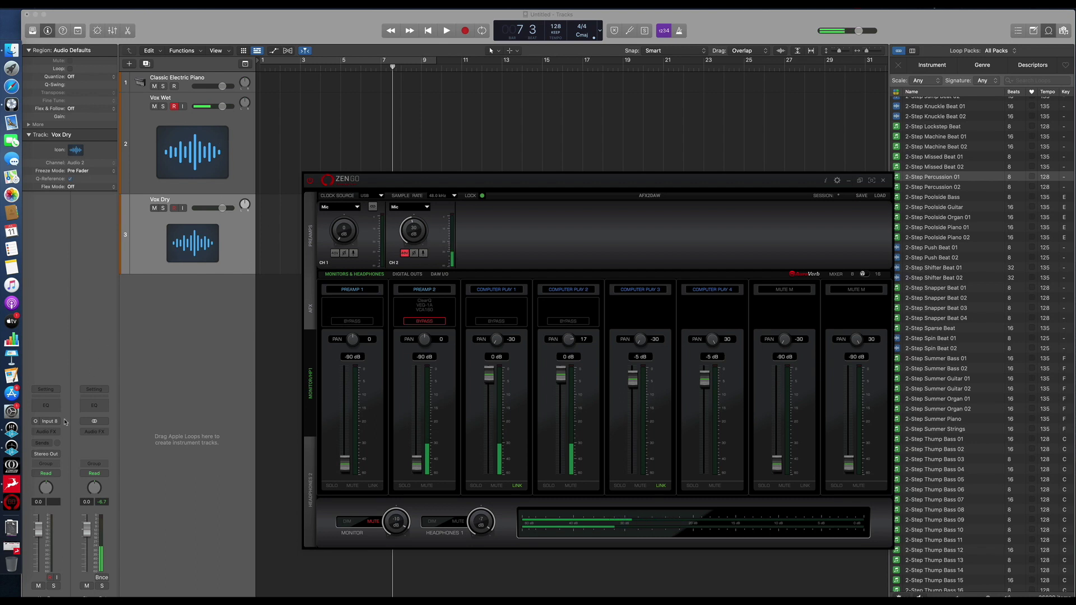
pyautogui.click(425, 307)
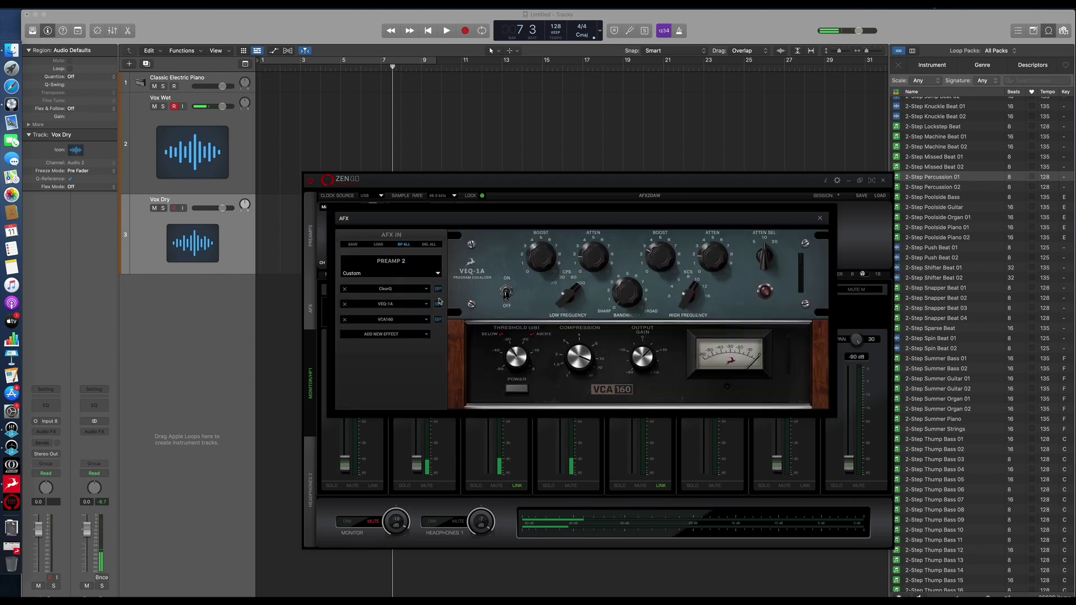
pyautogui.click(439, 289)
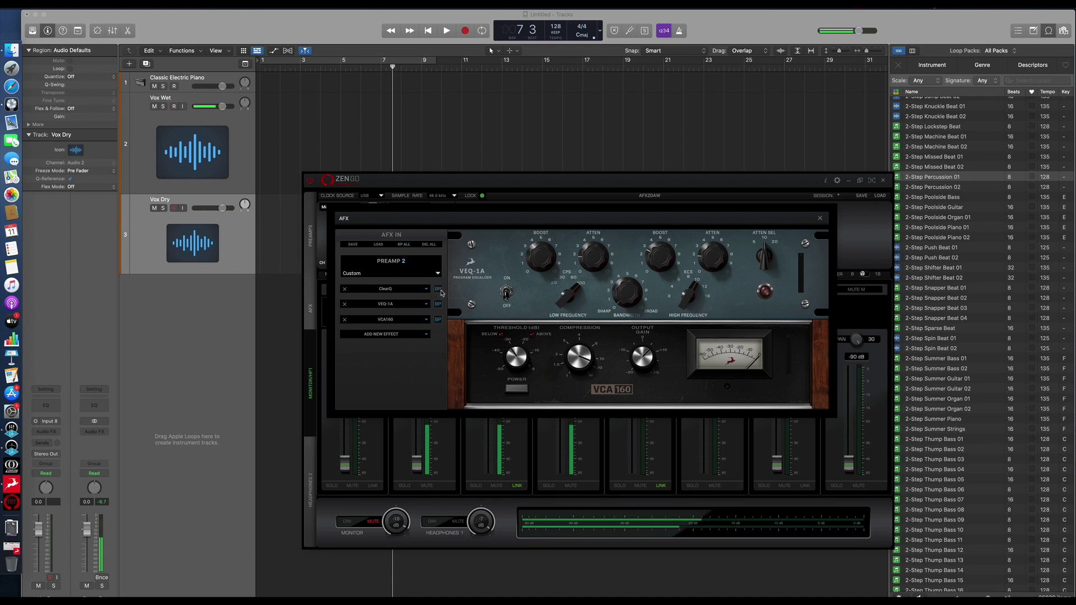
pyautogui.click(390, 292)
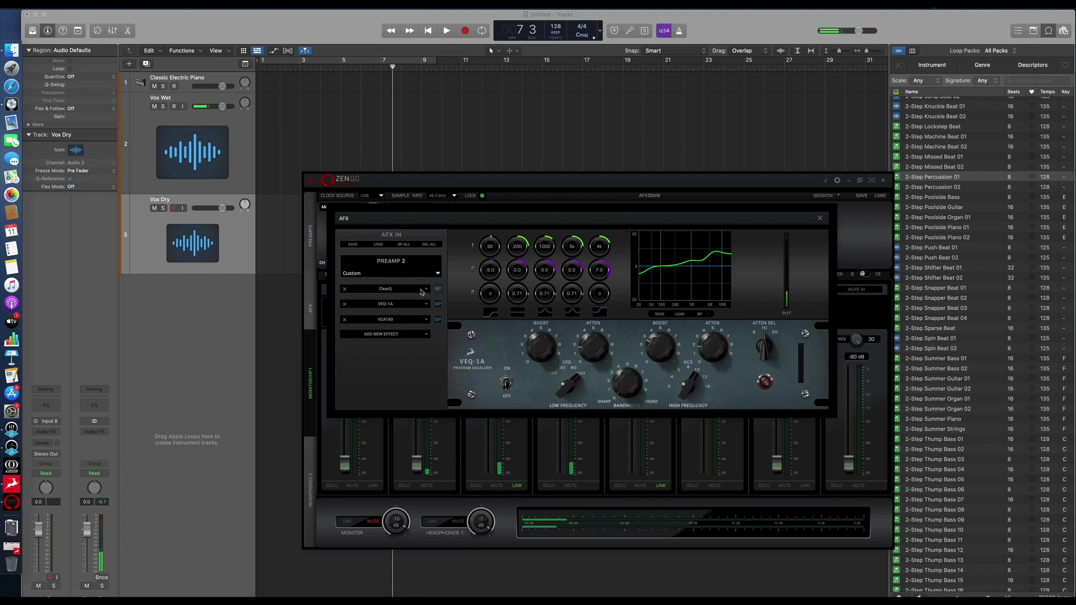
pyautogui.click(439, 290)
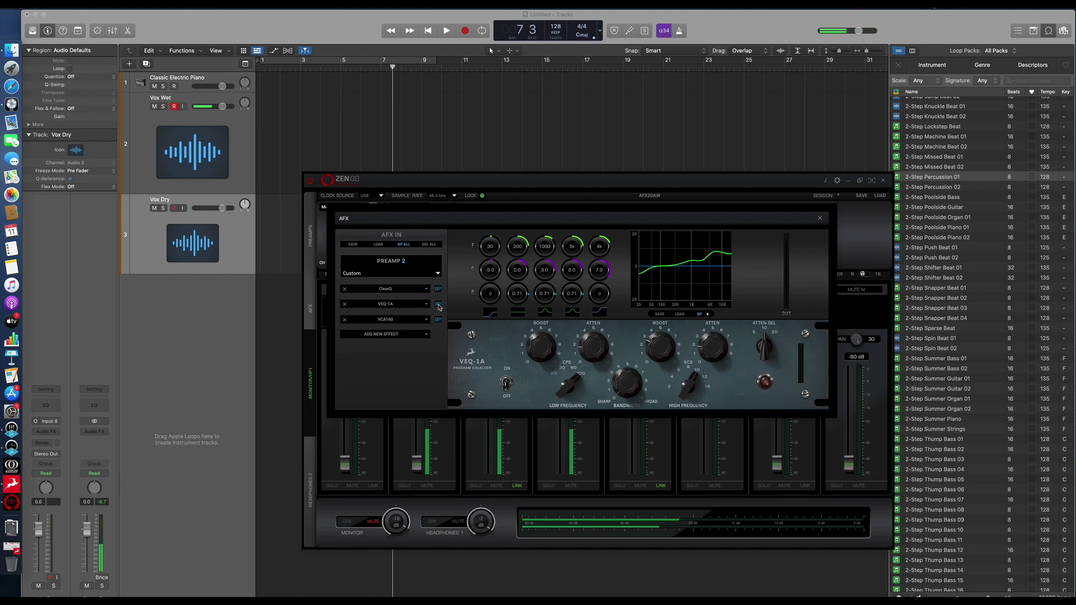
pyautogui.click(404, 306)
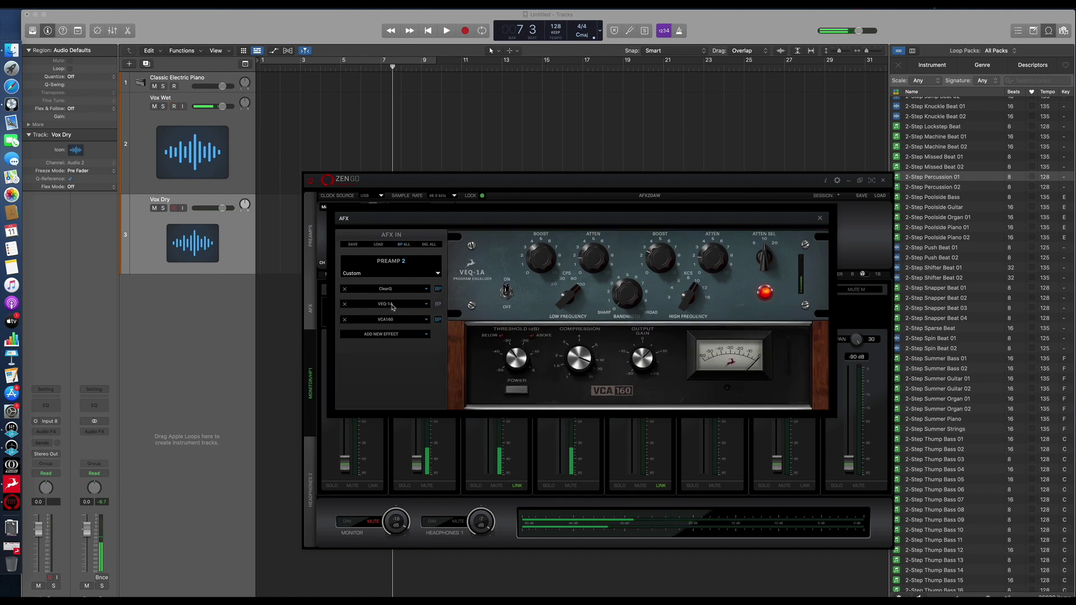
pyautogui.click(438, 304)
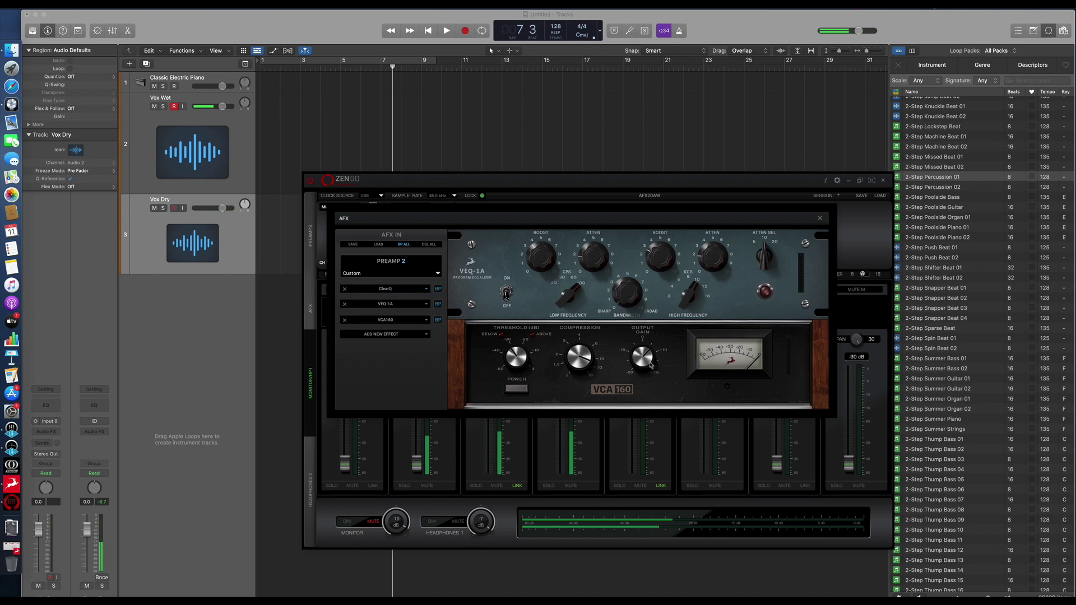
# Enable VCA160 and toggle ClearQ's bypass, leaving ClearQ active and VEQ-1A bypassed, and close Preamp 2's effect chain
pyautogui.click(437, 320)
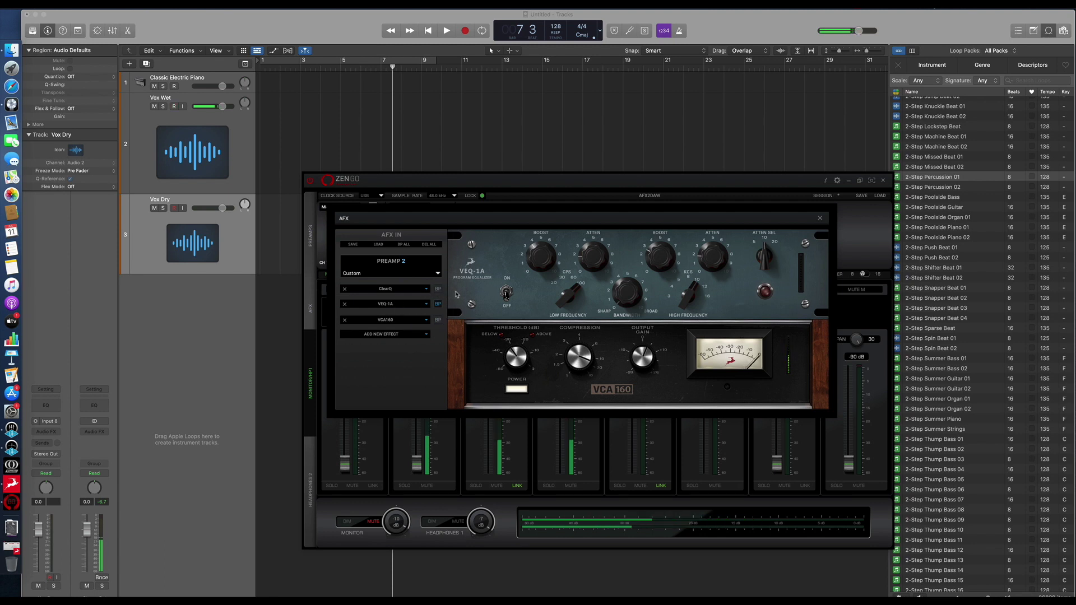
pyautogui.click(438, 289)
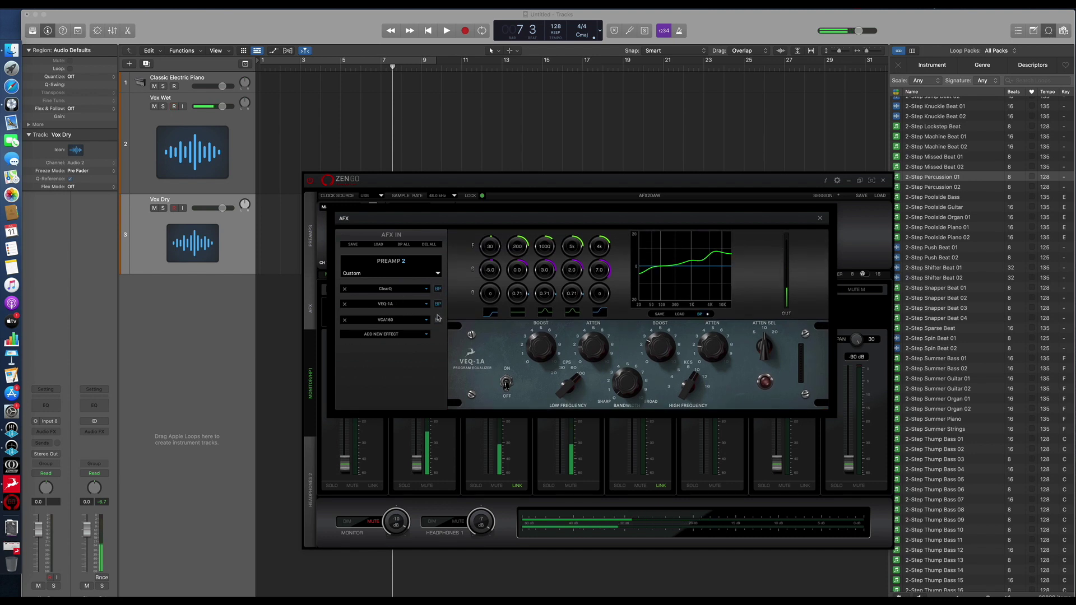
pyautogui.click(437, 291)
pyautogui.click(456, 184)
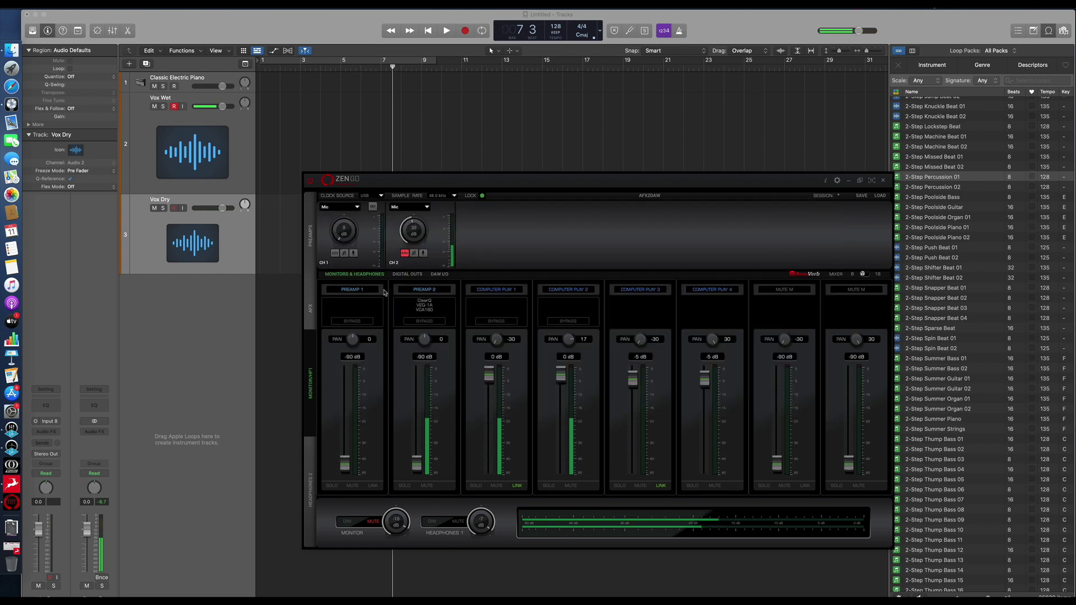
# Reposition the Zen Go panel, show the mixer with 16 channels, and return it to 8 channels
pyautogui.click(173, 106)
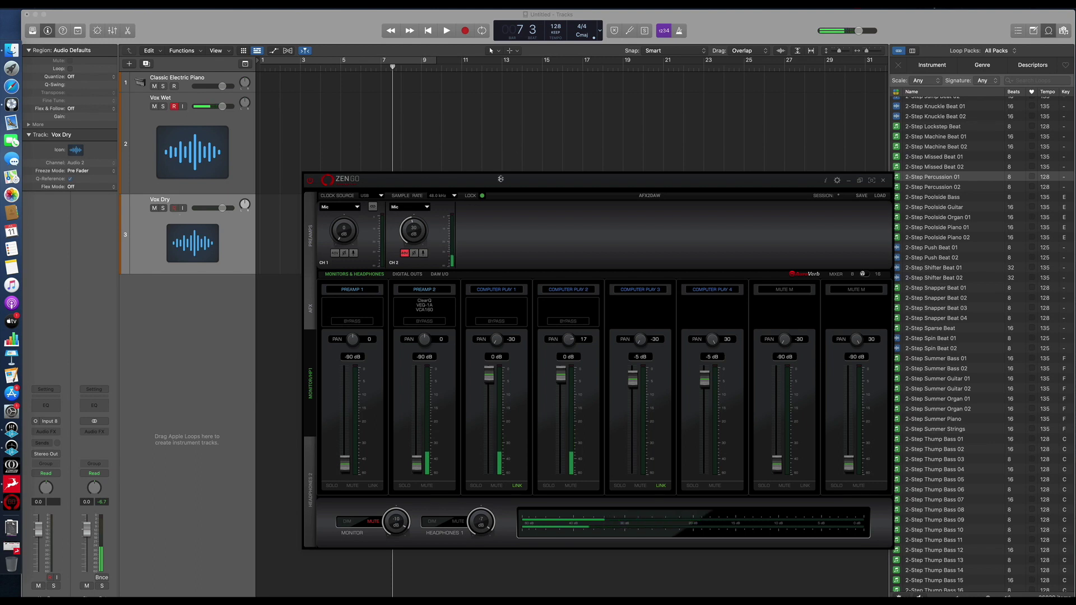
pyautogui.moveTo(478, 179); pyautogui.dragTo(446, 165)
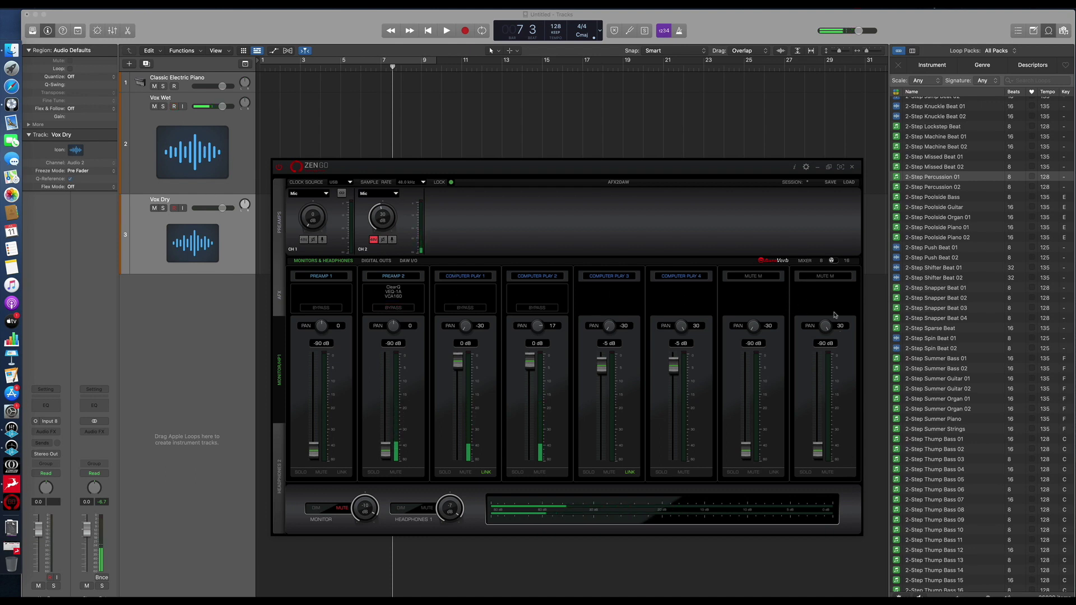
pyautogui.click(833, 261)
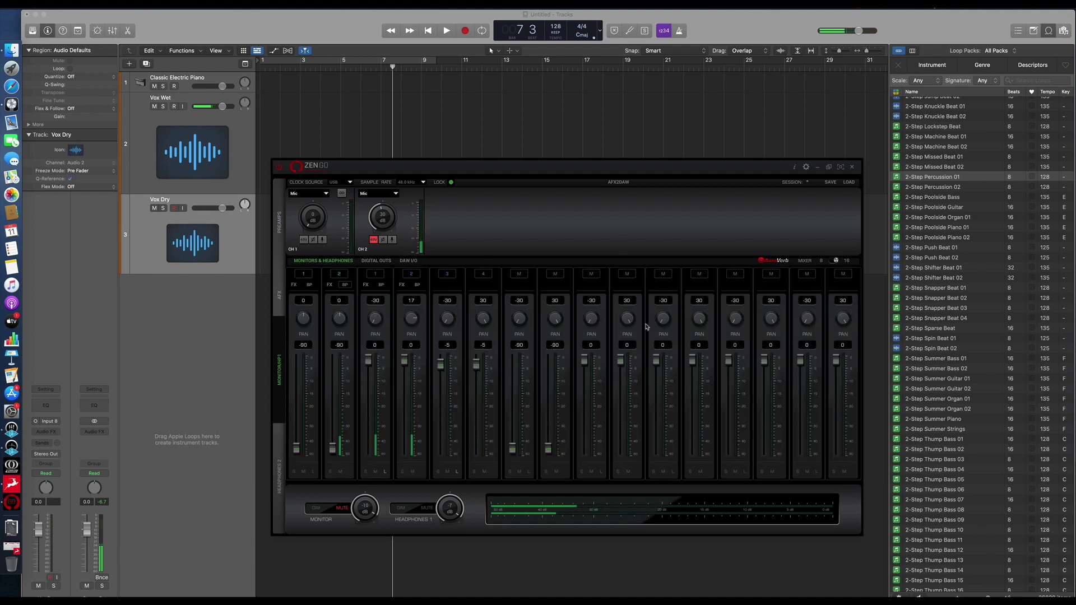
pyautogui.click(831, 261)
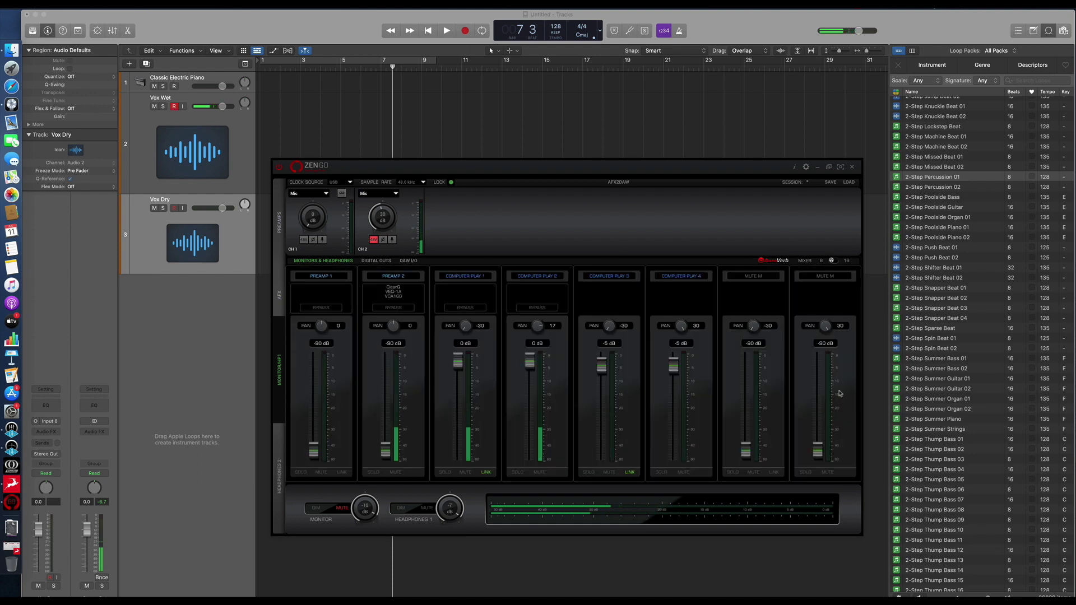
# Assign Preamp 2 as the source of the eighth mixer channel
pyautogui.click(832, 276)
pyautogui.moveTo(831, 285)
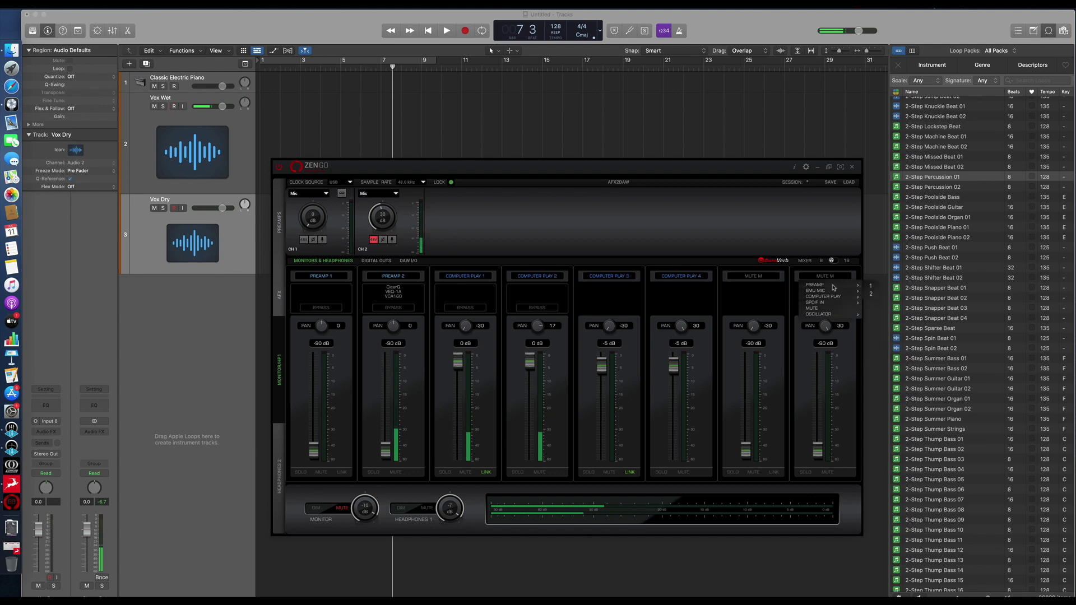
pyautogui.click(871, 300)
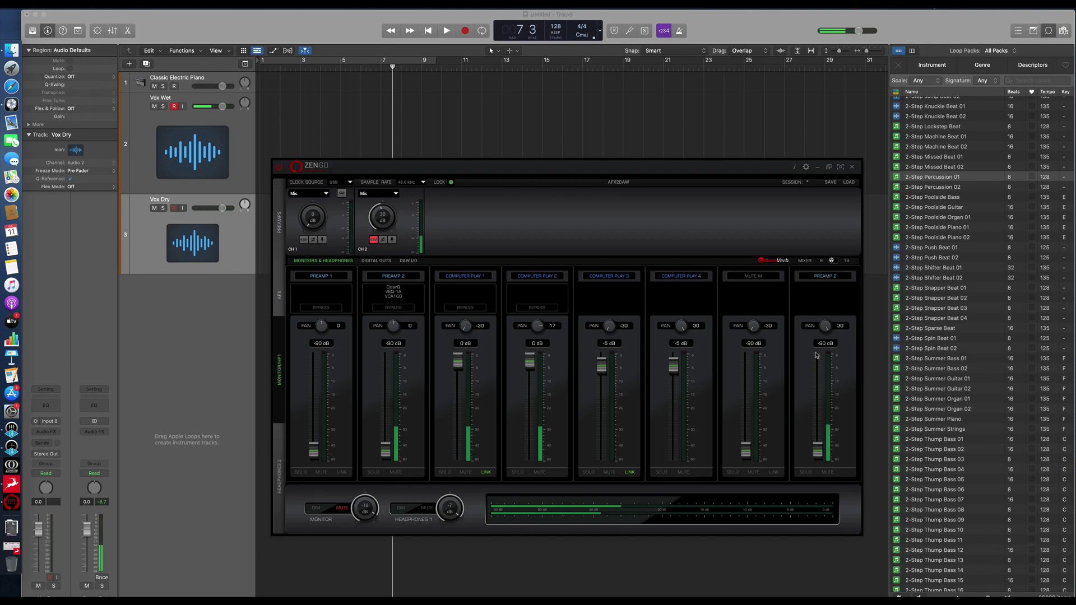
# In Logic Pro, mute the Vox Wet track and record-enable the Vox Dry track
pyautogui.click(197, 134)
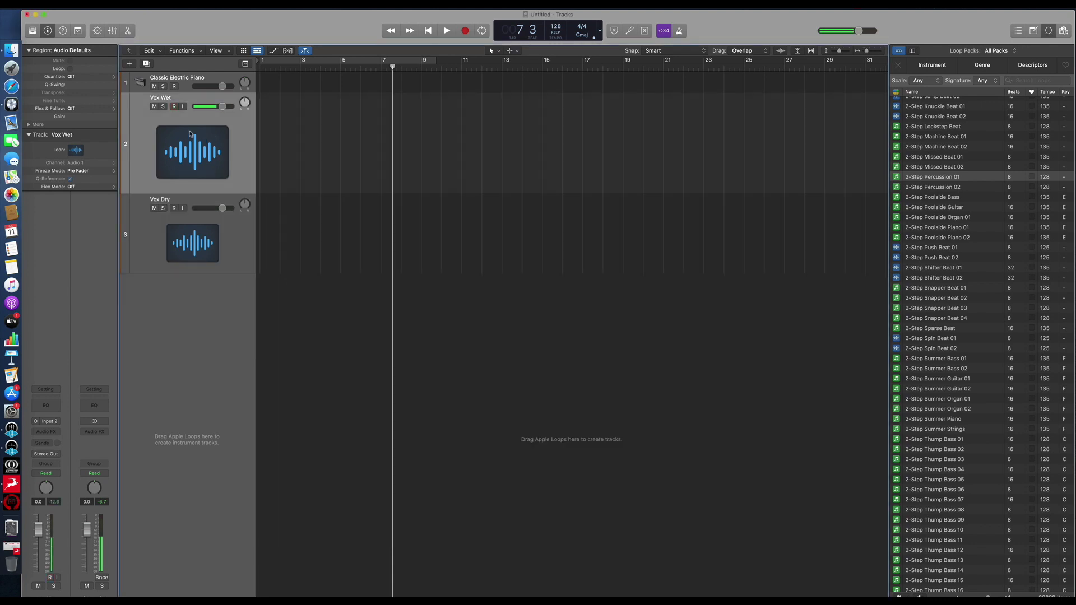
pyautogui.click(155, 106)
pyautogui.click(219, 231)
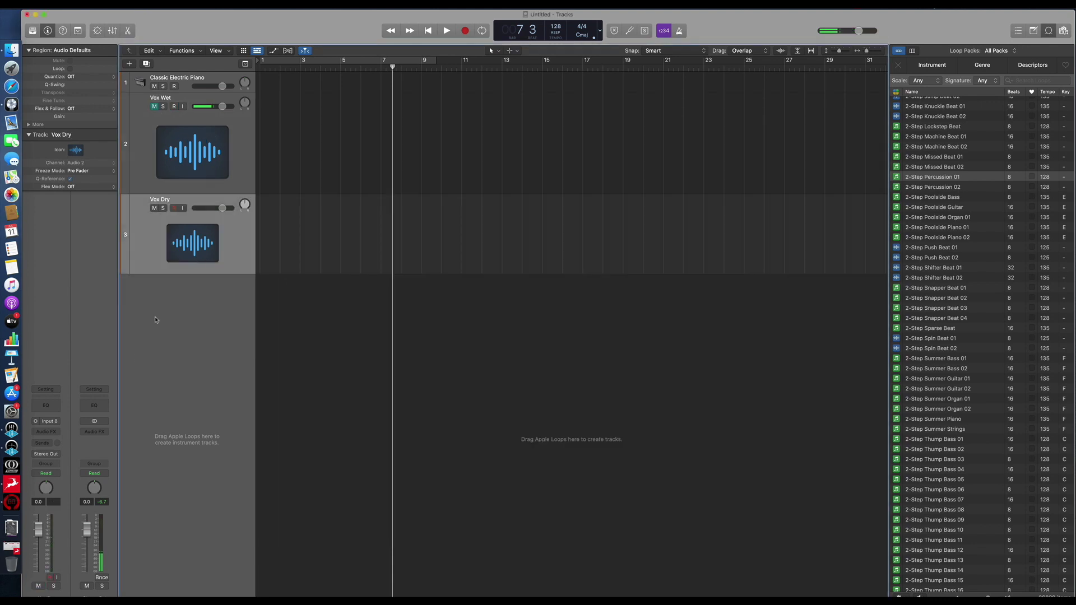
pyautogui.click(173, 208)
# Switch to the Zen Go panel and check the digital outputs and the DAW record and playback channels
pyautogui.click(11, 503)
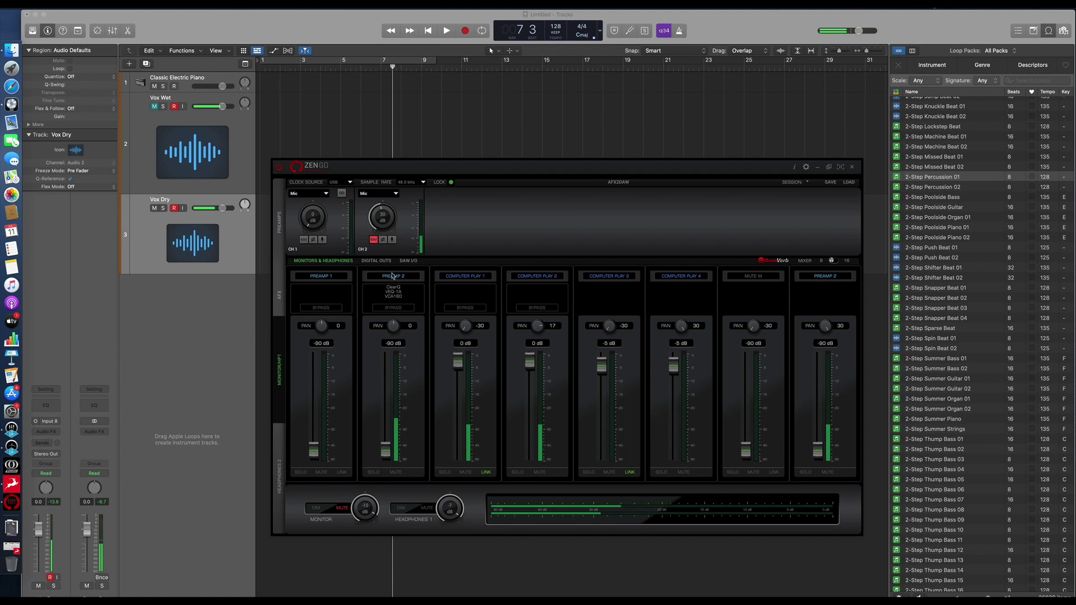
pyautogui.click(380, 261)
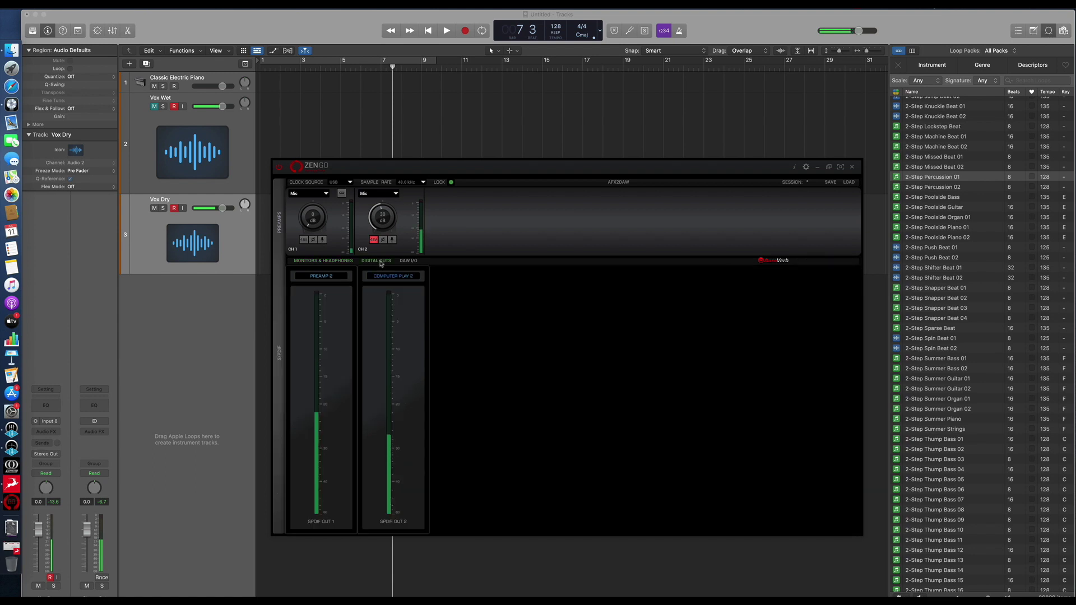
pyautogui.click(408, 261)
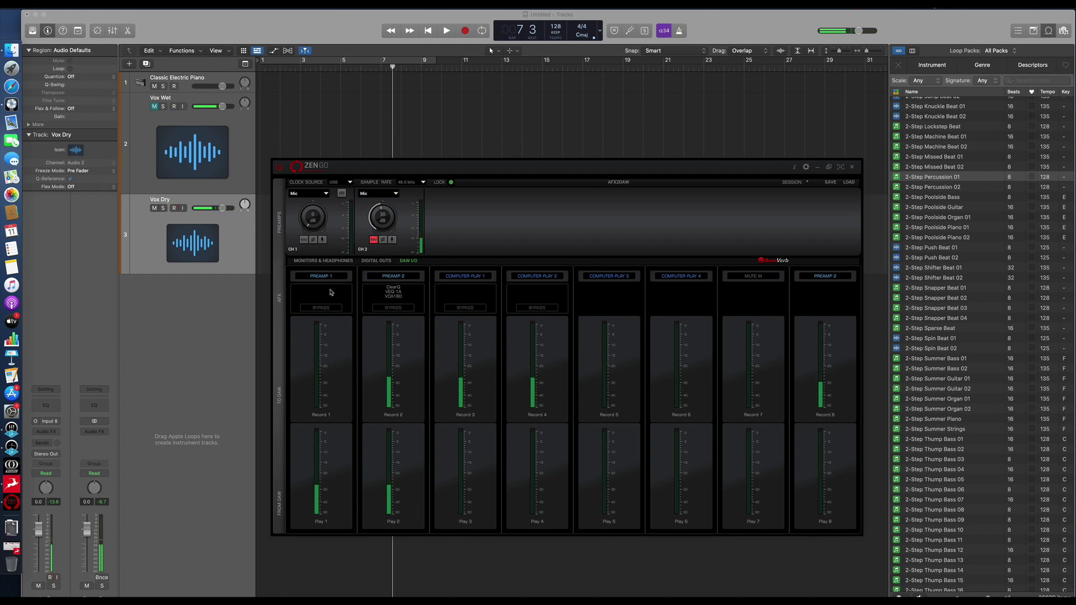
# In Logic Pro, mute Vox Dry and unmute Vox Wet, and open Preamp 2's effect chain in the Zen Go panel
pyautogui.click(212, 221)
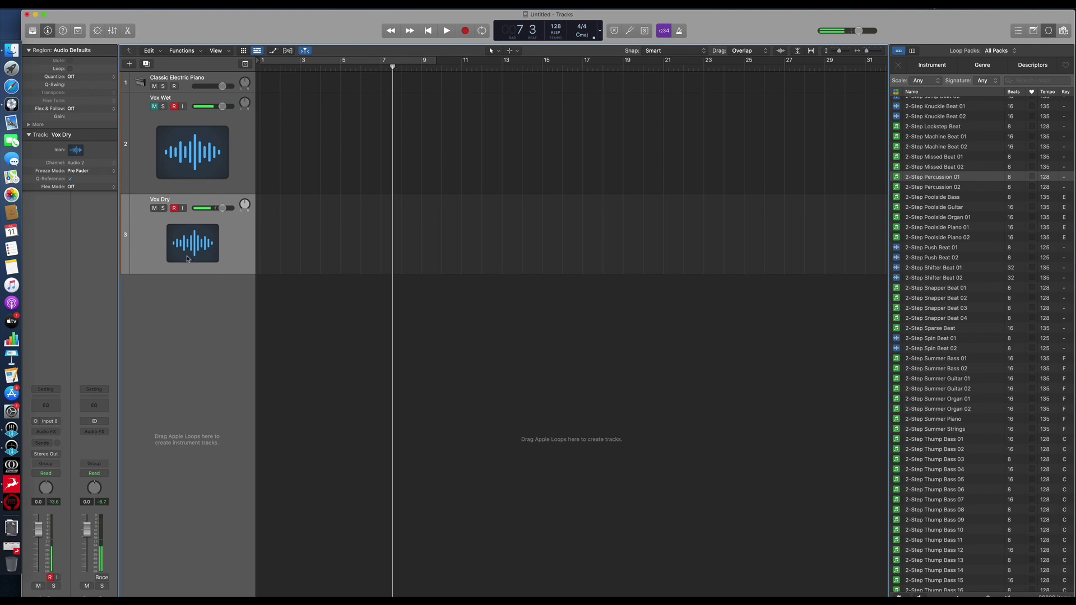
pyautogui.click(154, 208)
pyautogui.click(11, 503)
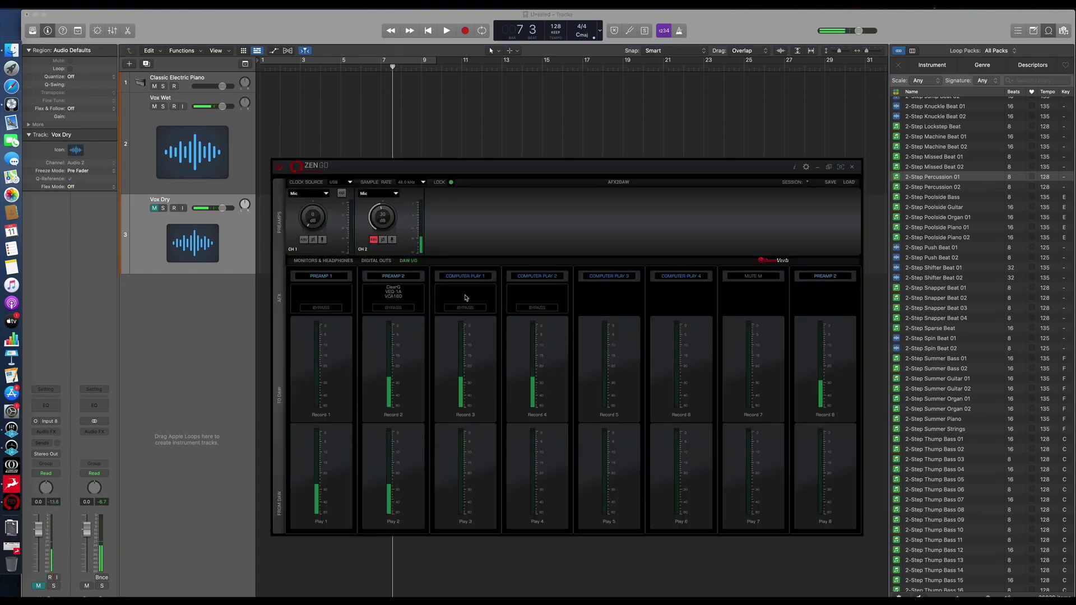
pyautogui.click(406, 294)
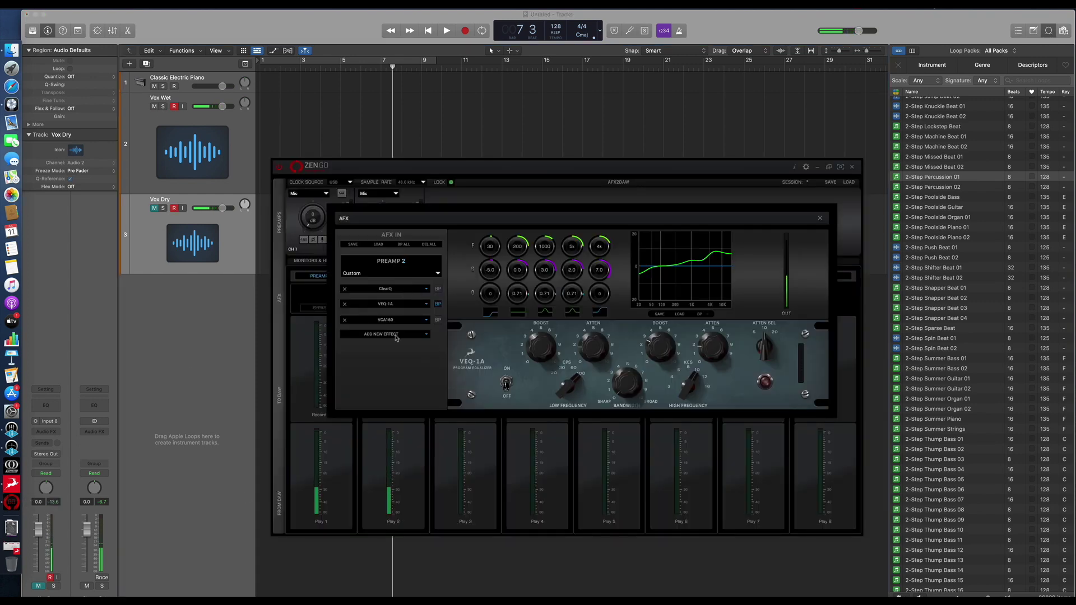
# Remove the VEQ-1A from Preamp 2's effect chain and lower the ClearQ's highest band gain to 2.0
pyautogui.click(345, 304)
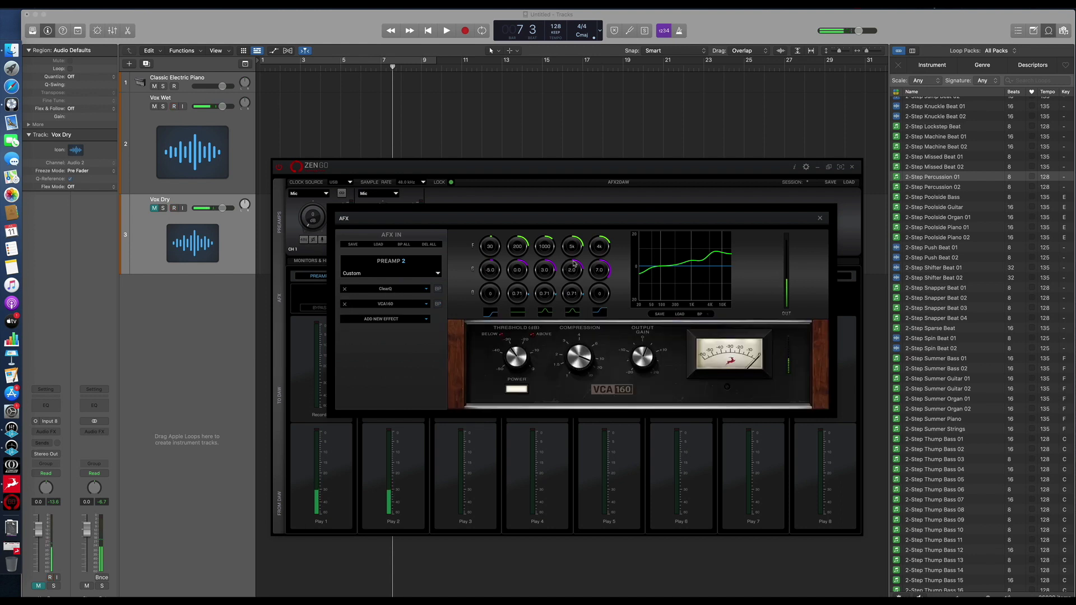
pyautogui.moveTo(599, 271); pyautogui.dragTo(599, 281)
# In Logic Pro, mute the Vox Wet track and start recording Vox Wet and Vox Dry together from playback
pyautogui.click(267, 192)
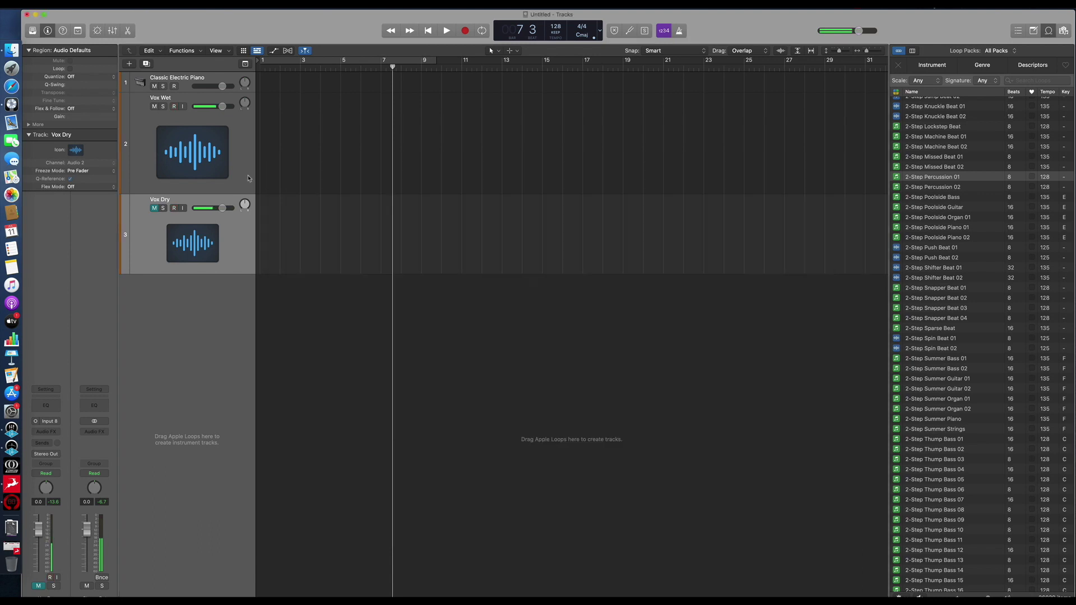
pyautogui.press('Return')
pyautogui.press('space')
pyautogui.click(154, 106)
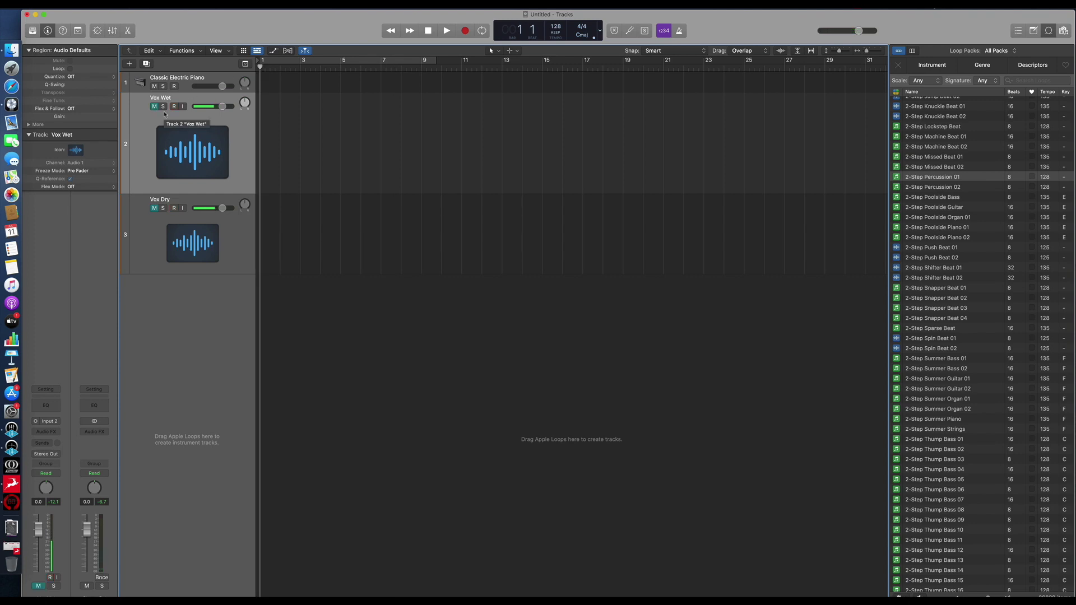
pyautogui.press('space')
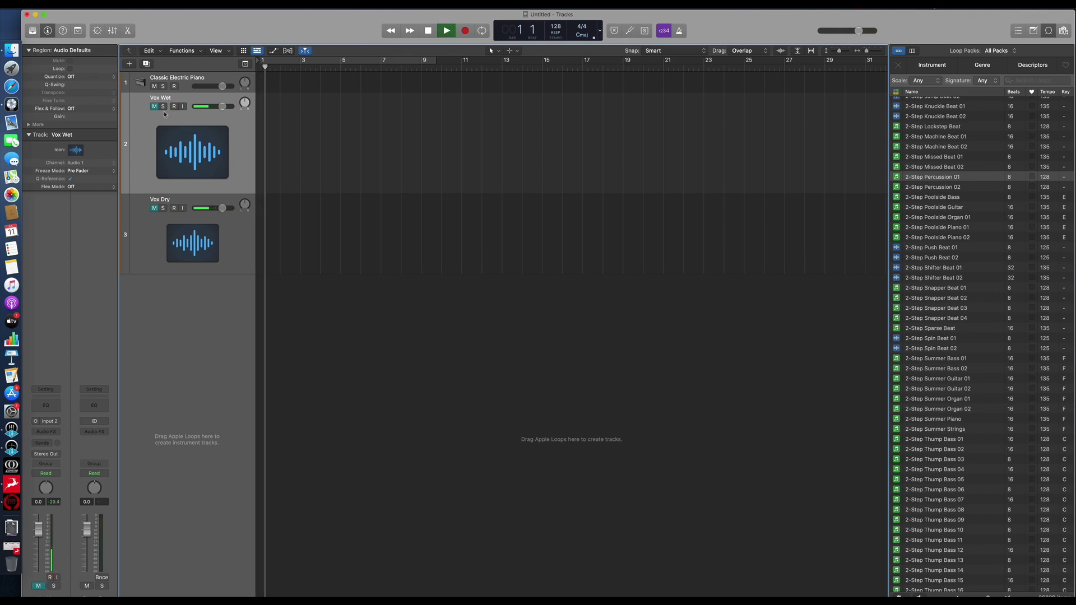
pyautogui.press('r')
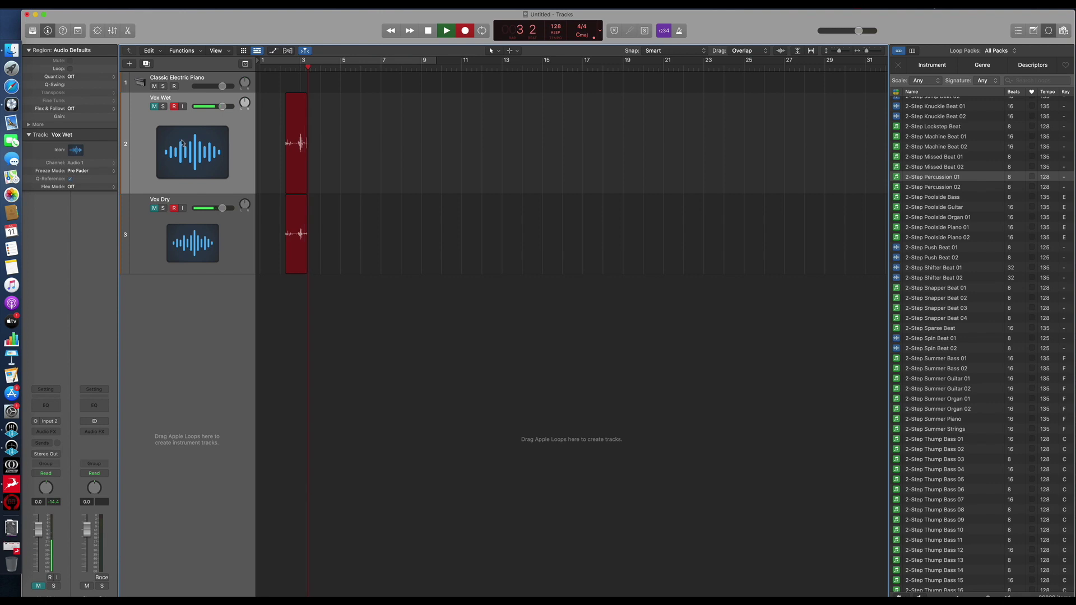
# Unmute Vox Wet while recording, keep Vox Dry muted, and stop the take
pyautogui.click(156, 208)
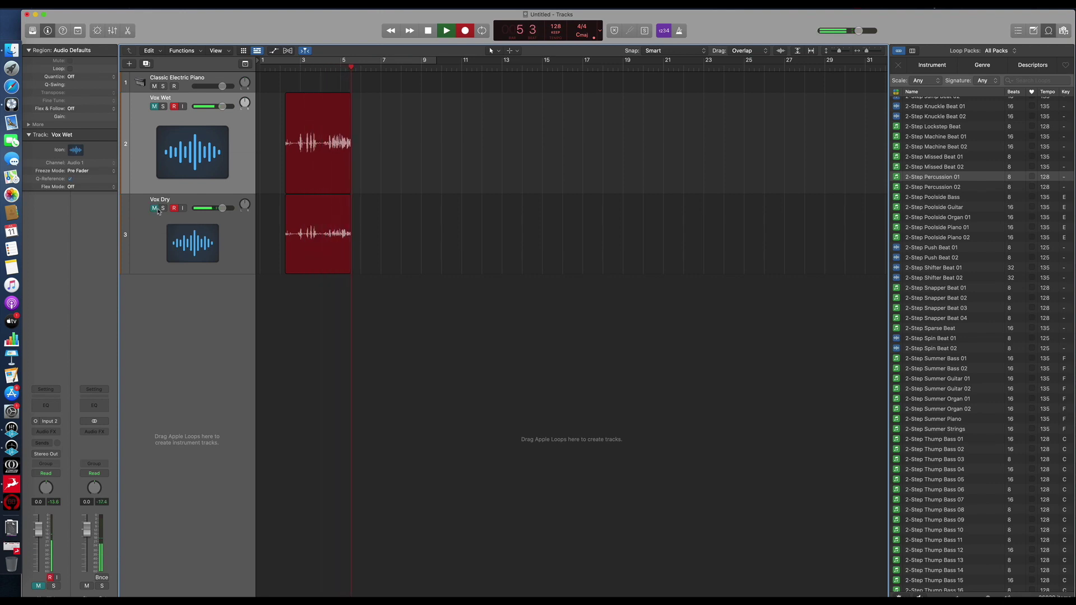
pyautogui.click(154, 107)
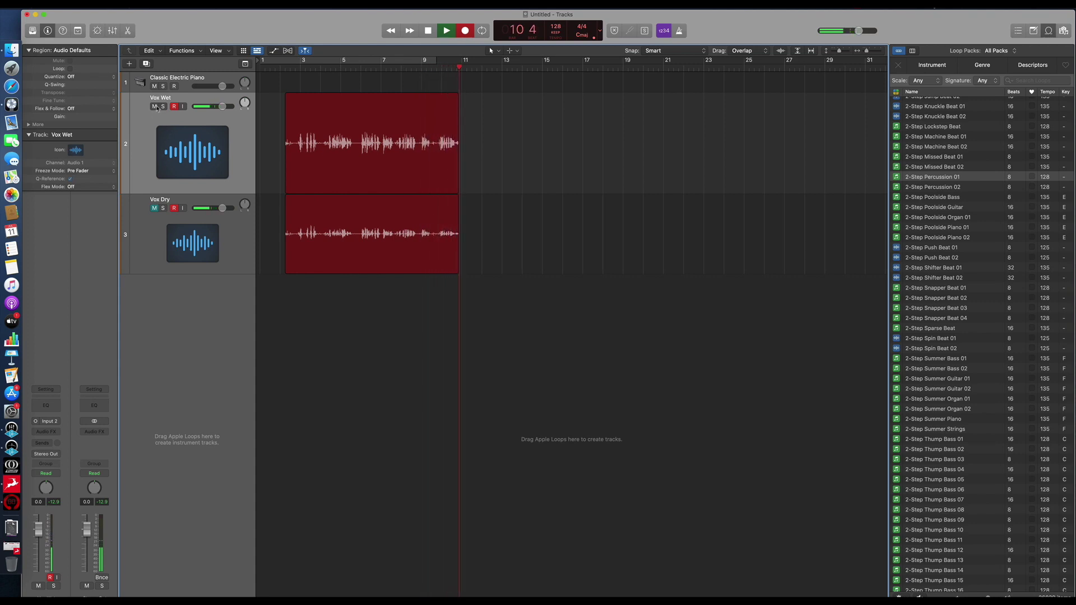
pyautogui.press('space')
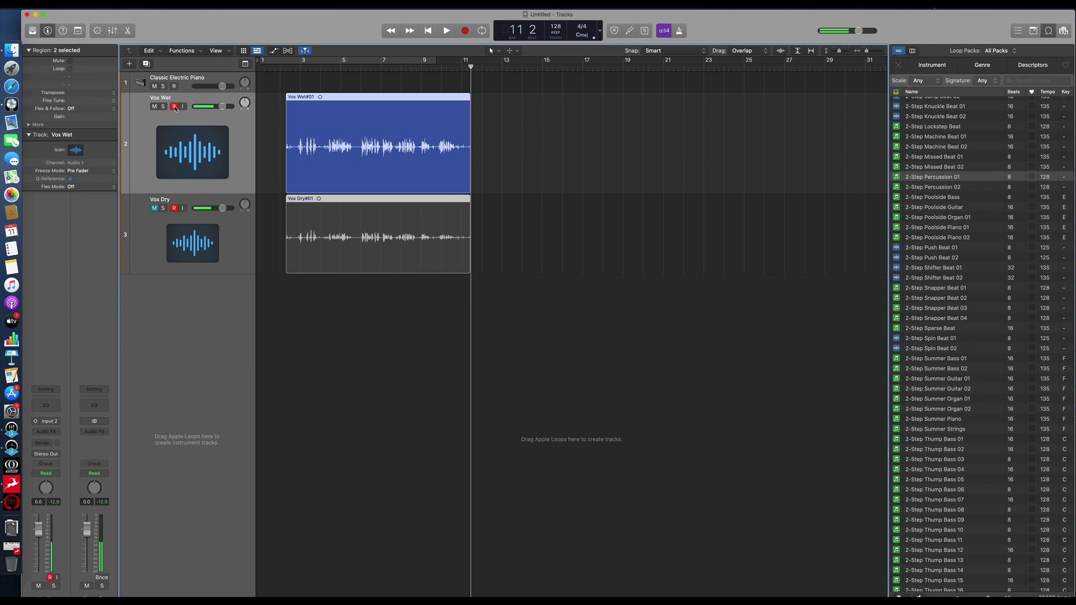
# Disarm both vocal tracks and play back the recorded Vox Wet take in solo
pyautogui.click(176, 208)
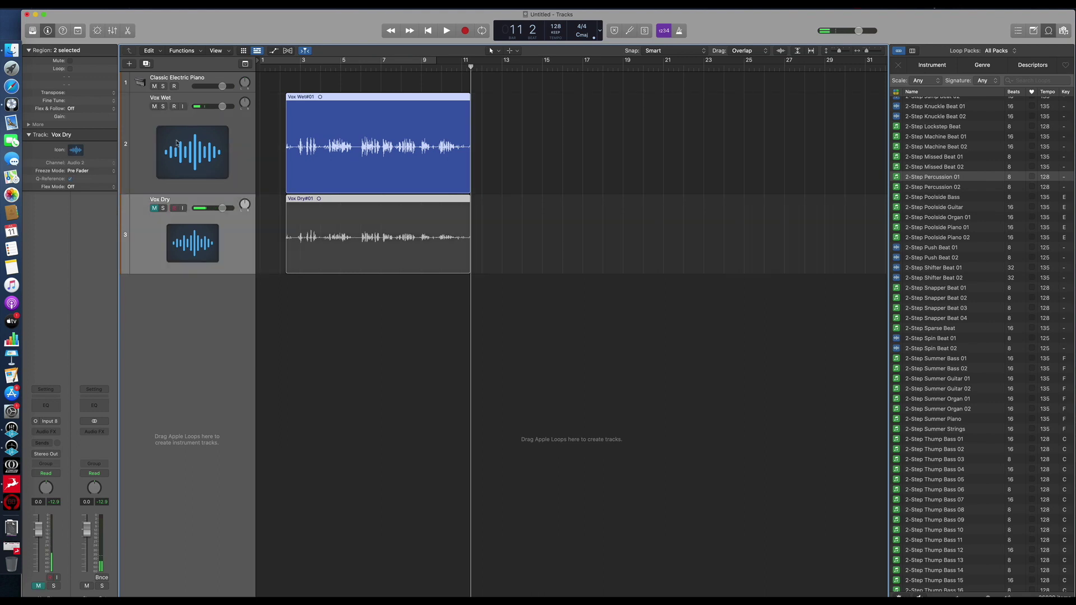
pyautogui.click(163, 106)
pyautogui.press('space')
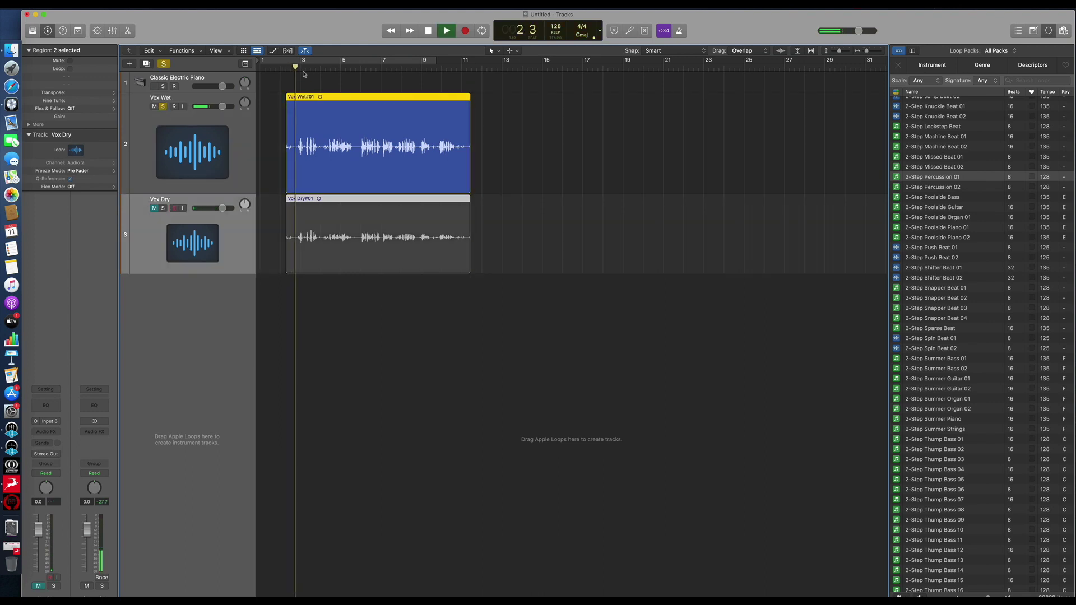
pyautogui.press('space')
# Switch the solo from Vox Wet to Vox Dry, play back the dry take, and release the solo
pyautogui.click(163, 106)
pyautogui.click(163, 208)
pyautogui.press('space')
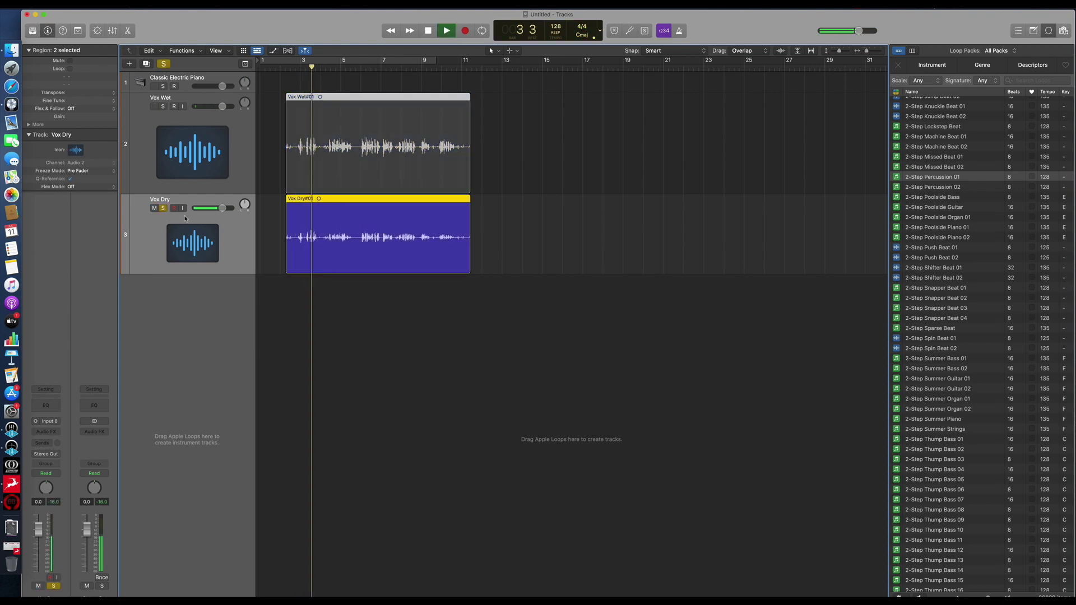
pyautogui.press('space')
pyautogui.click(163, 208)
# Mute the Vox Wet track and leave Vox Dry unmuted
pyautogui.click(155, 208)
pyautogui.click(166, 97)
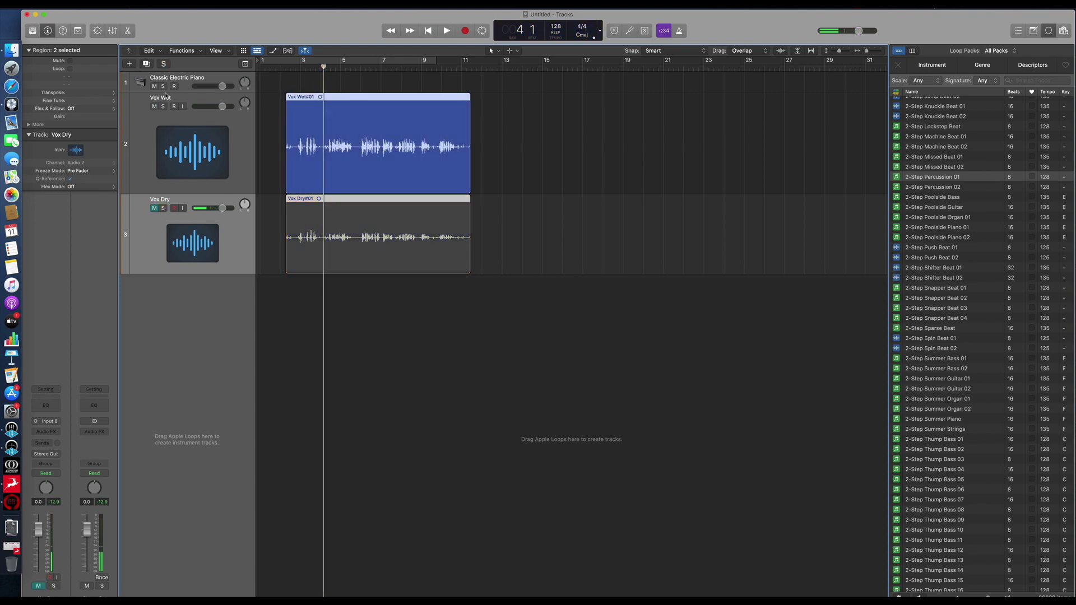
pyautogui.click(155, 106)
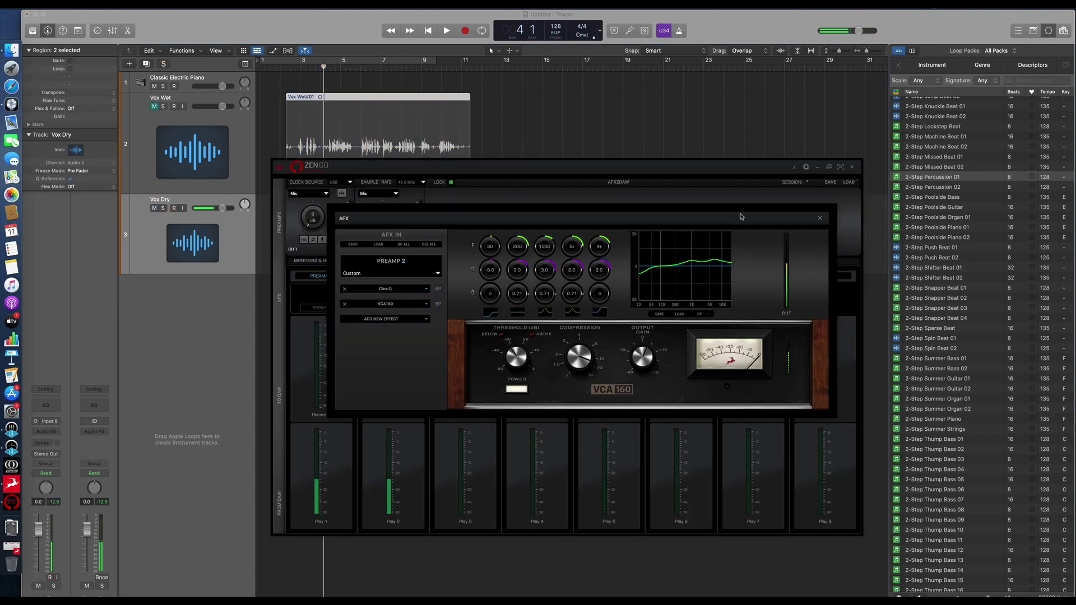
# In the Zen Go panel, close Preamp 2's effect chain and examine the source options for record channels 7 and 8
pyautogui.press('Escape')
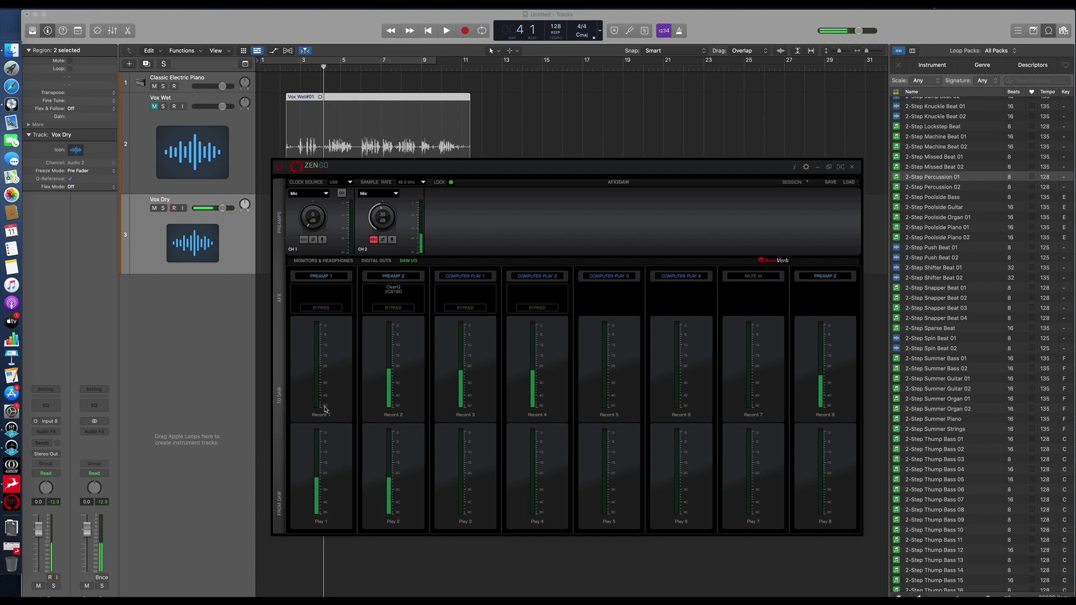
pyautogui.click(741, 277)
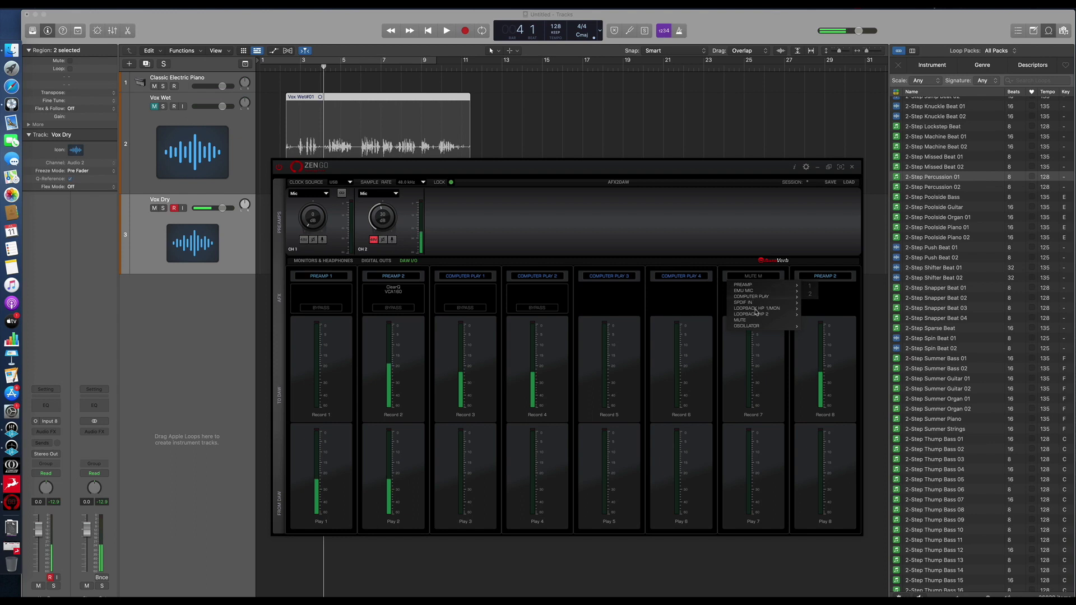
pyautogui.click(825, 276)
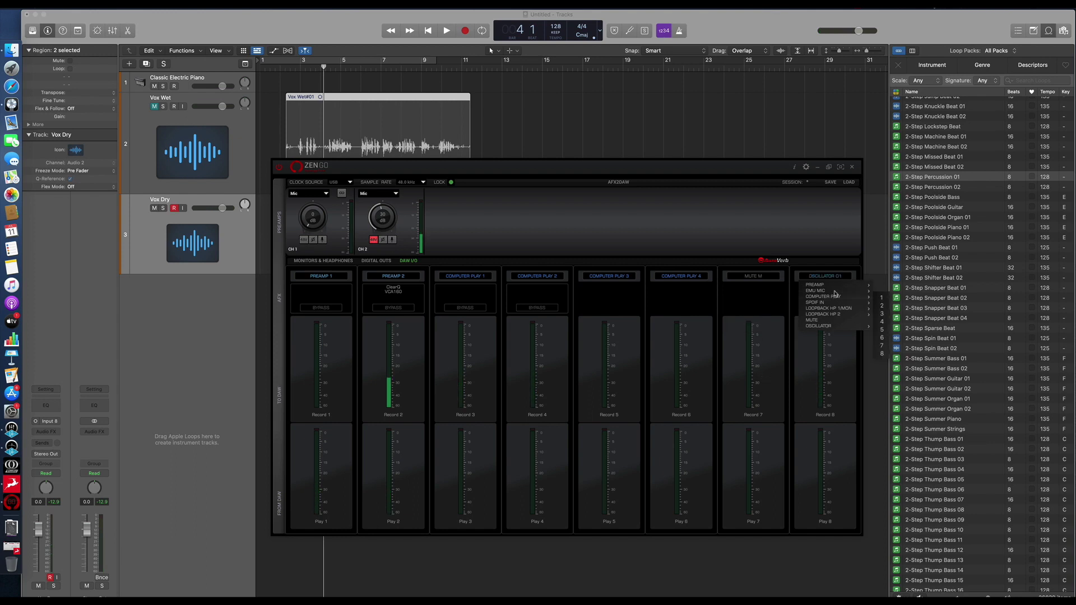
pyautogui.moveTo(835, 292)
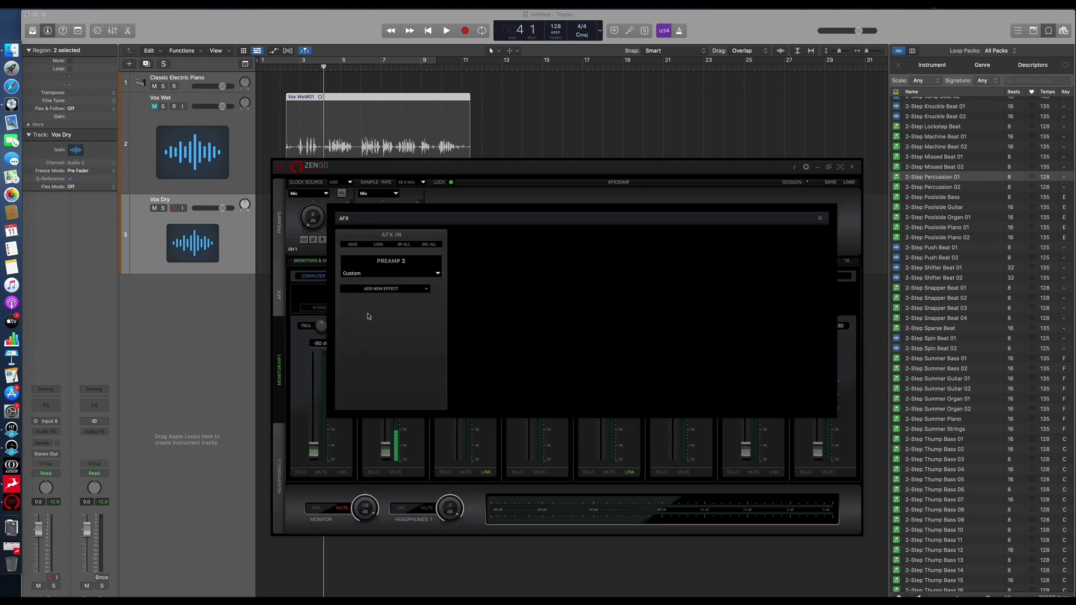
# Close the empty Preamp 2 effect chain, assign Computer Play 4 to the second monitor mixer channel, and show the DAW channels
pyautogui.click(821, 218)
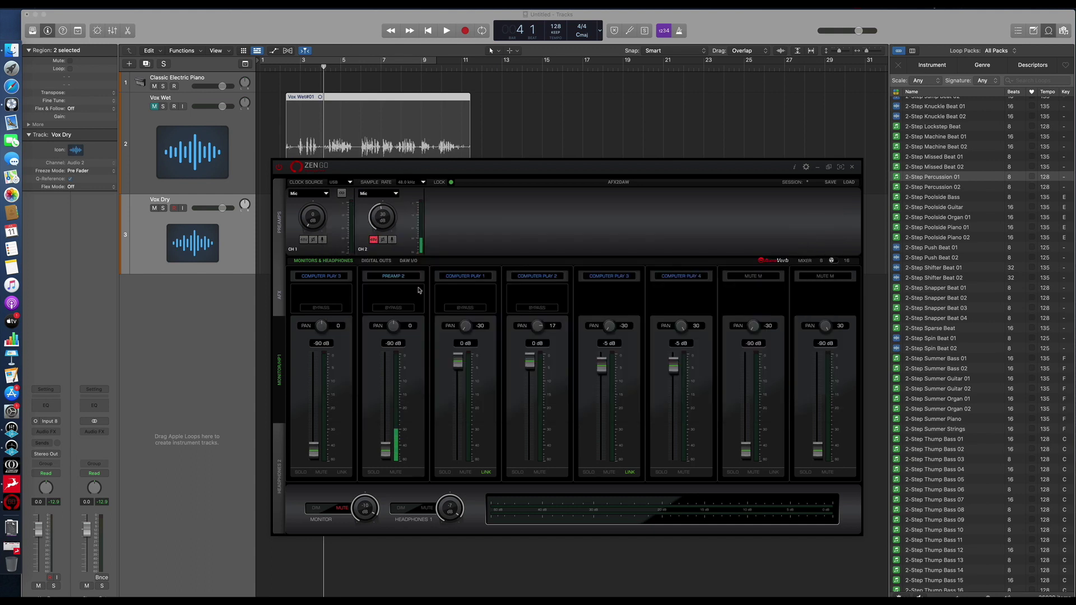
pyautogui.click(389, 277)
pyautogui.moveTo(416, 298)
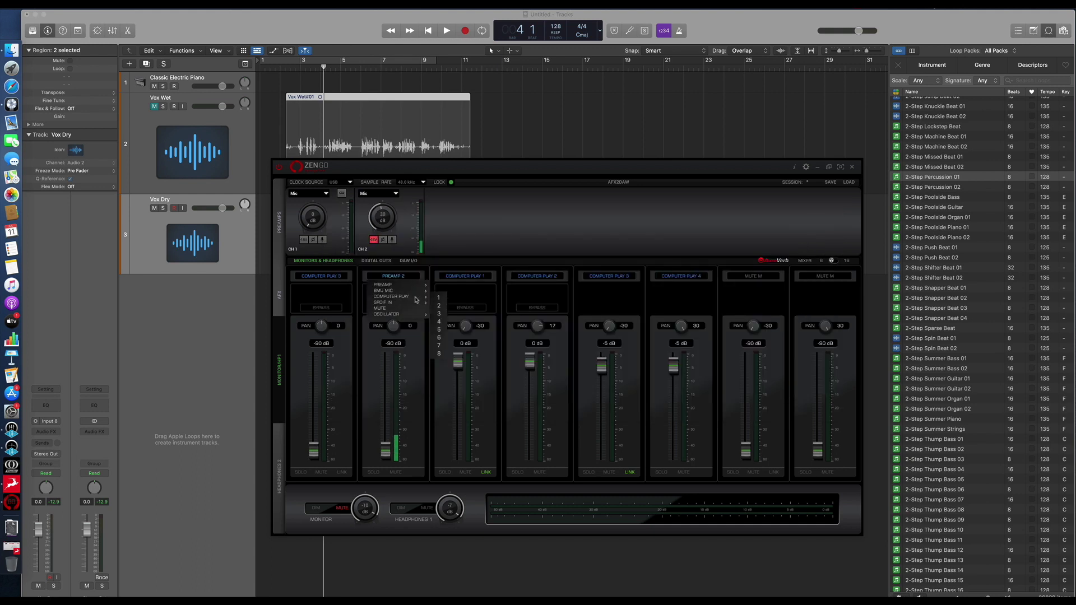
pyautogui.click(440, 322)
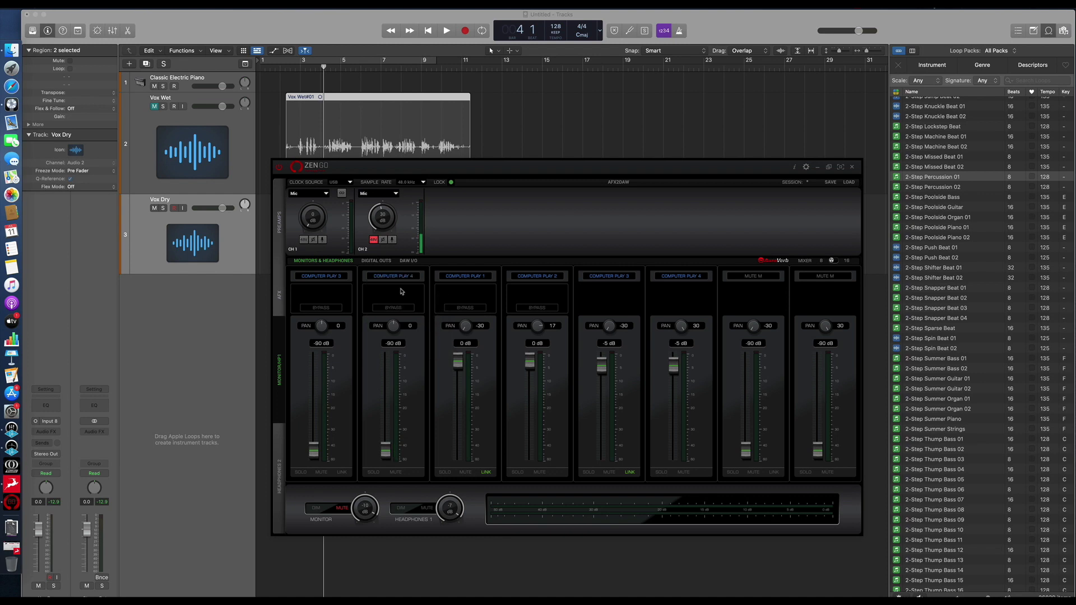
pyautogui.click(409, 261)
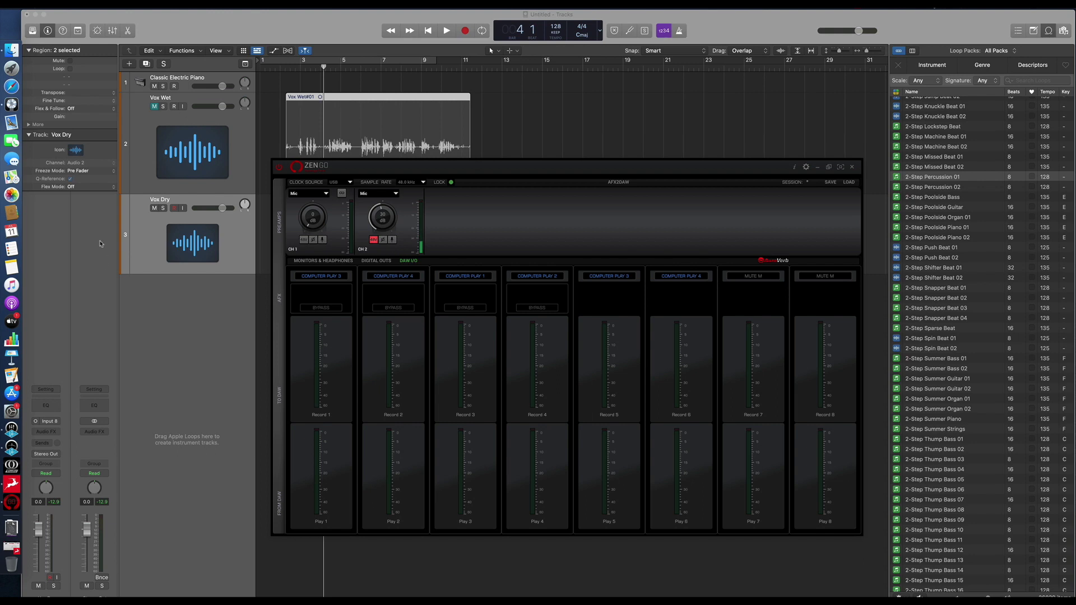
# In Logic Pro, insert a mono I/O utility plug-in on the Vox Dry track
pyautogui.click(170, 226)
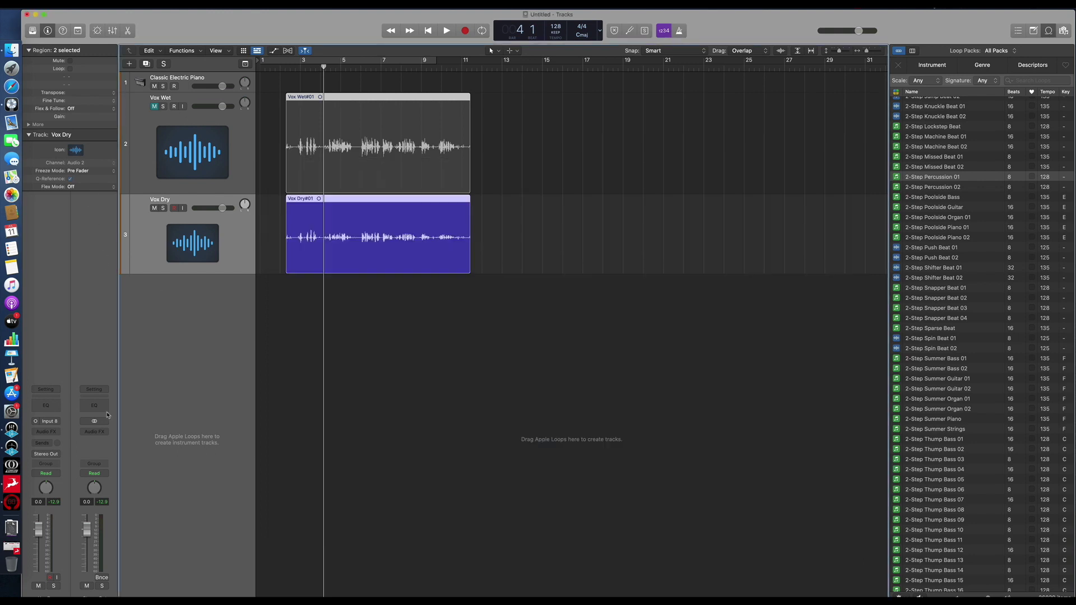
pyautogui.click(54, 432)
pyautogui.moveTo(90, 570)
pyautogui.moveTo(119, 584)
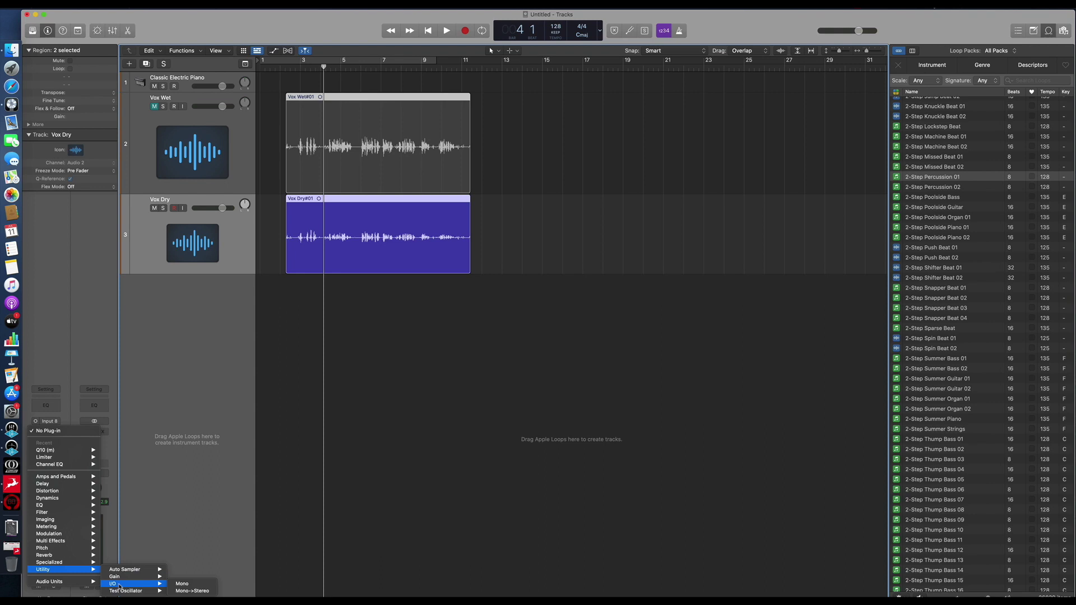
pyautogui.click(182, 583)
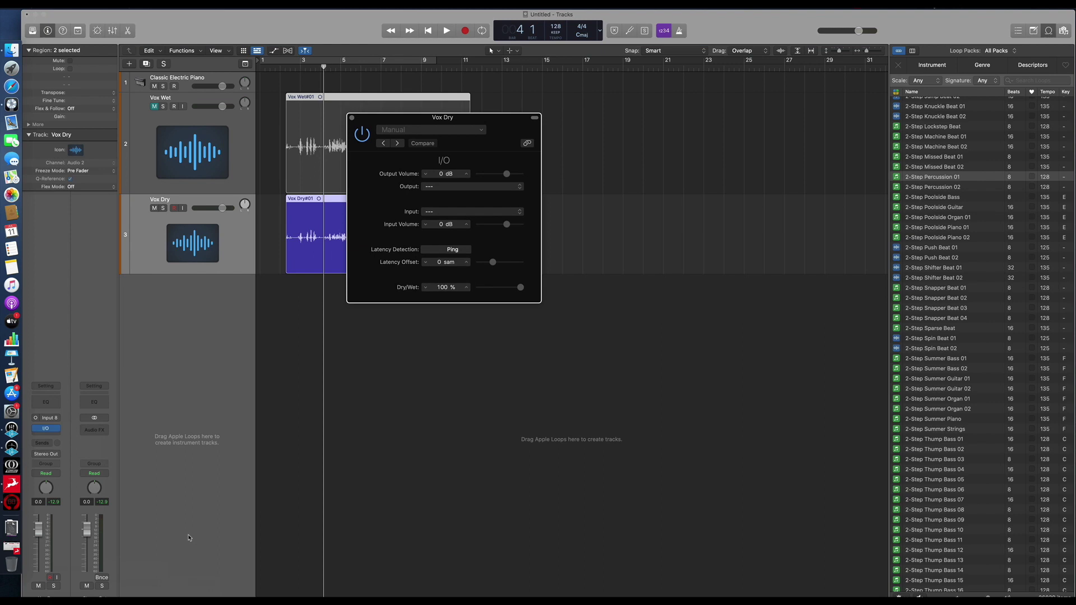
# Set both the output and the input of Vox Dry's I/O plug-in to 3
pyautogui.click(458, 187)
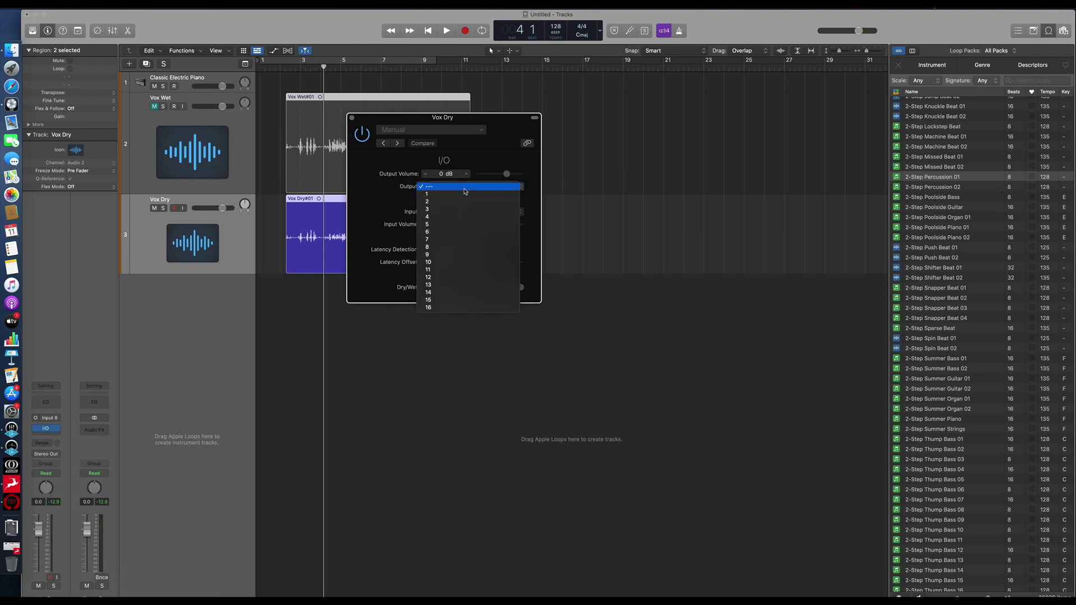
pyautogui.click(445, 214)
pyautogui.click(445, 215)
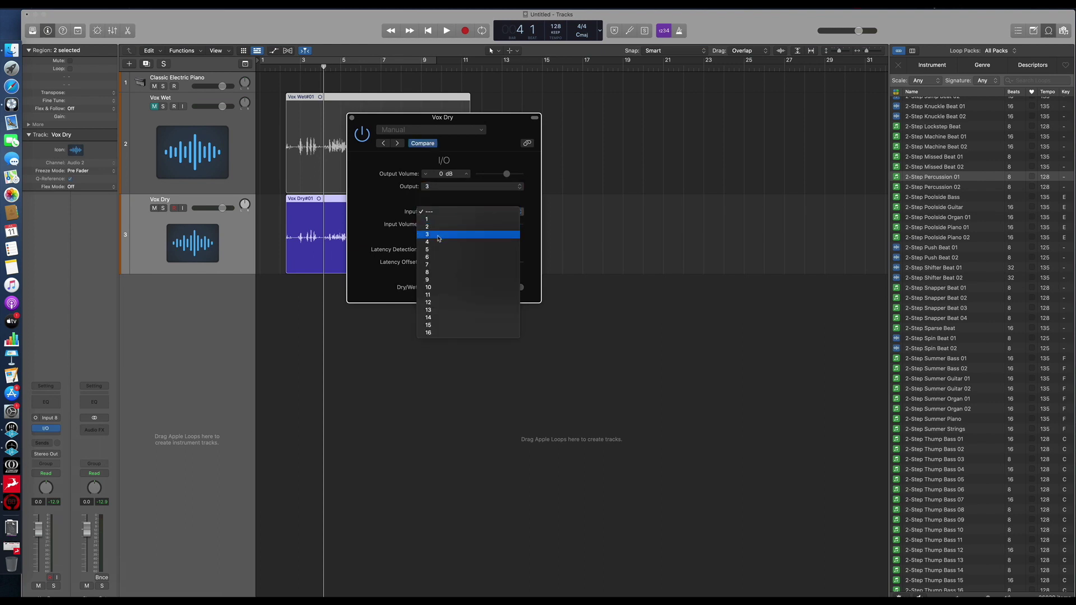
pyautogui.click(439, 234)
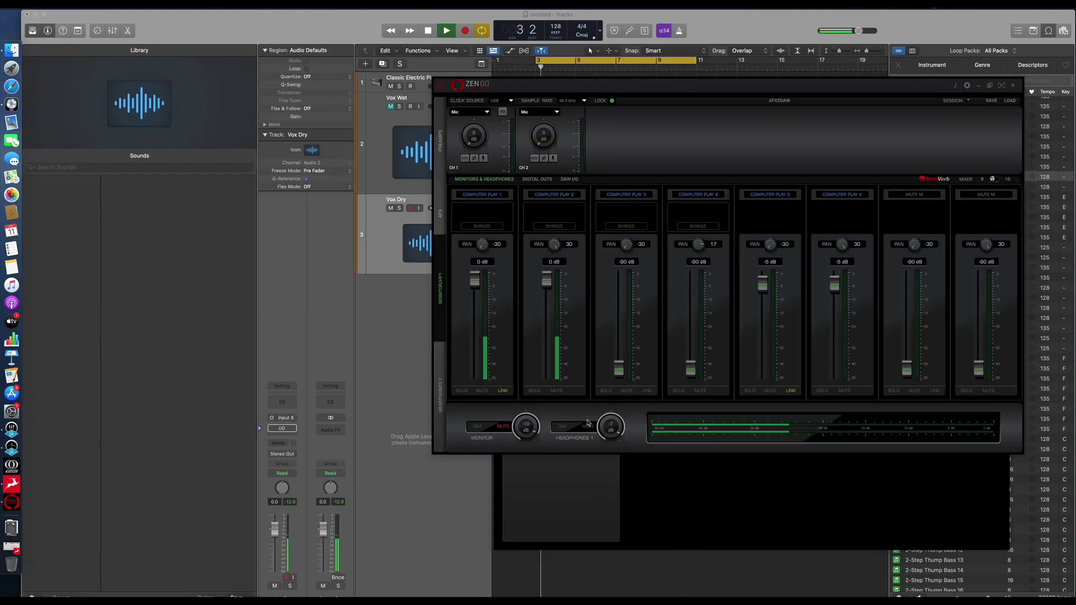
# In the Zen Go panel, add the VEQ-HLF vintage EQ to Computer Play 3's effect chain
pyautogui.click(636, 212)
pyautogui.click(555, 421)
pyautogui.moveTo(552, 497)
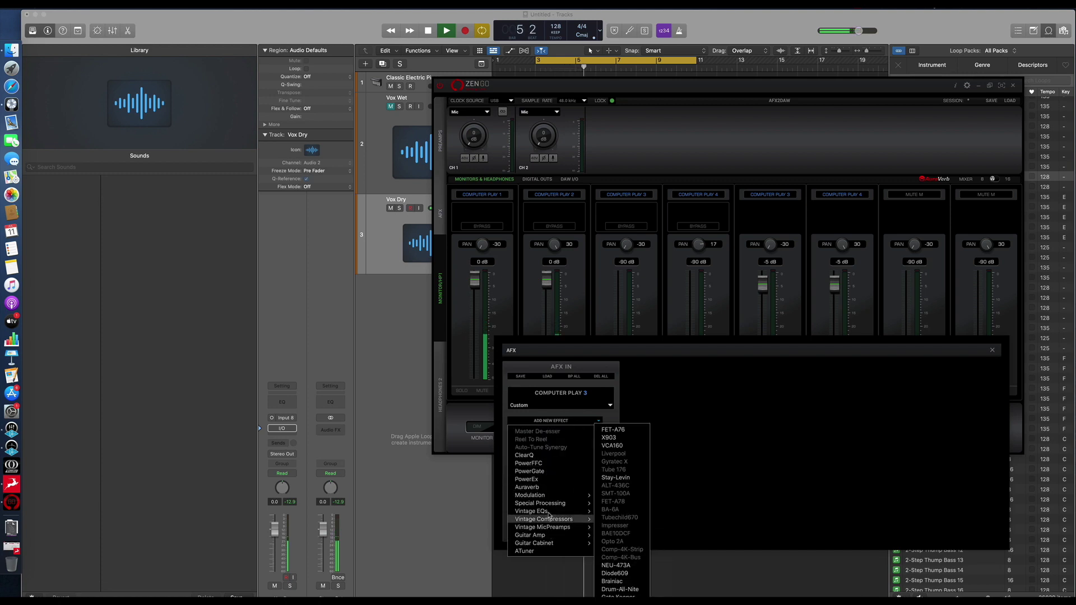
pyautogui.moveTo(586, 512)
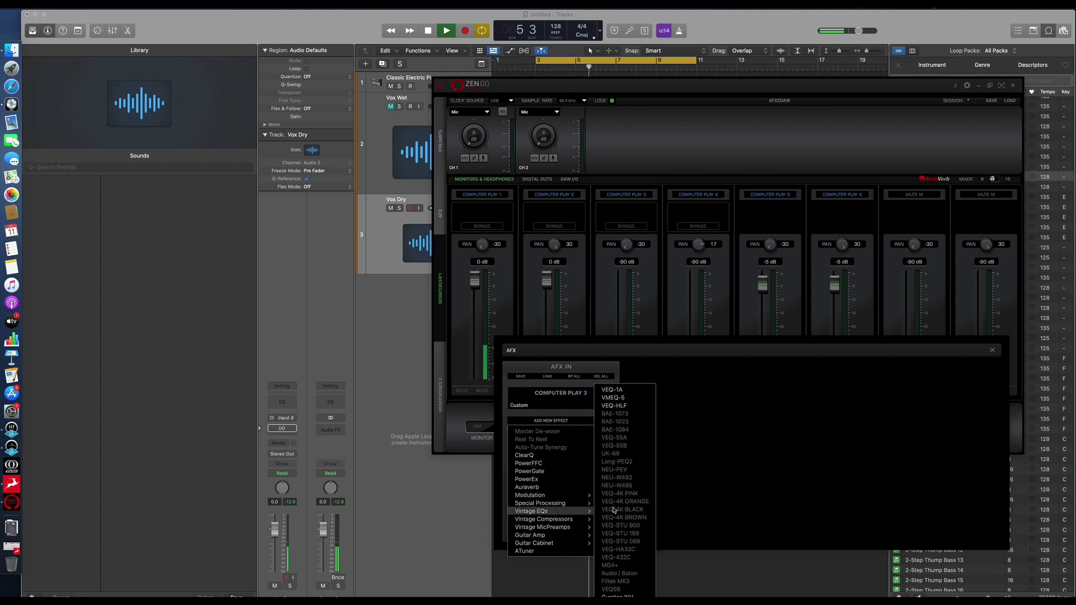
pyautogui.click(620, 406)
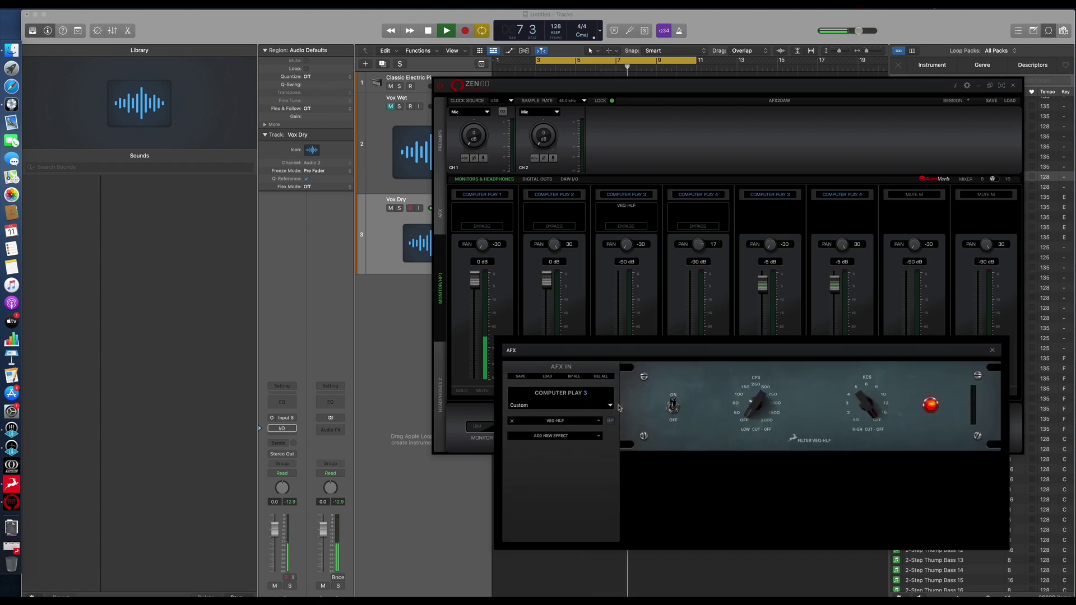
# Try out the VEQ-HLF's low and high cut-off controls on the playing vocal and reposition the effects window
pyautogui.moveTo(752, 407); pyautogui.dragTo(753, 346)
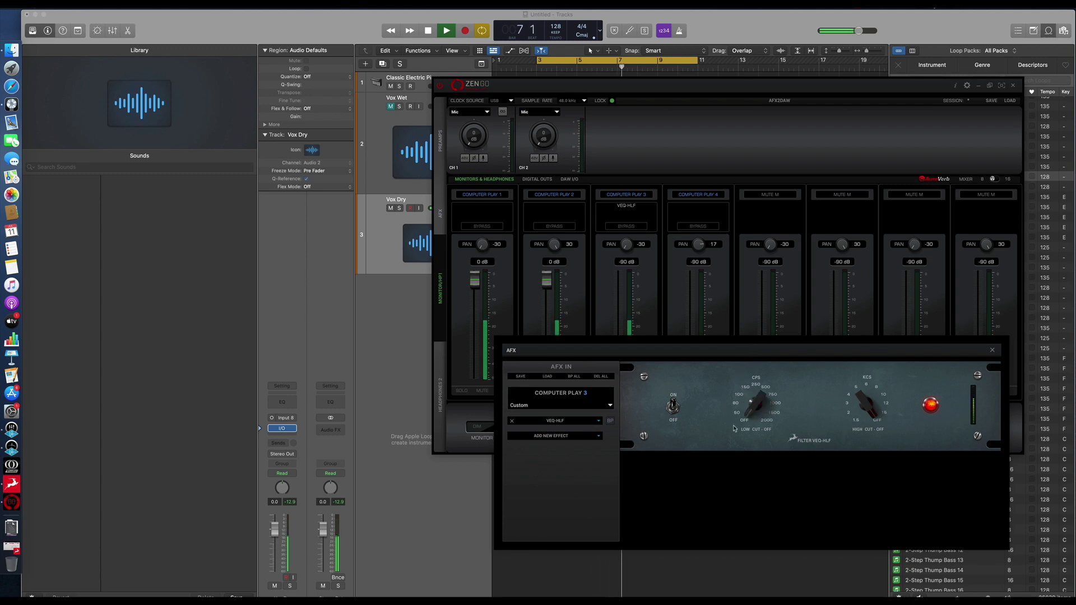
pyautogui.moveTo(745, 357); pyautogui.dragTo(707, 315)
pyautogui.moveTo(835, 371)
pyautogui.mouseDown()
pyautogui.moveTo(824, 449)
pyautogui.moveTo(824, 373)
pyautogui.mouseUp()
pyautogui.moveTo(709, 343); pyautogui.dragTo(675, 445)
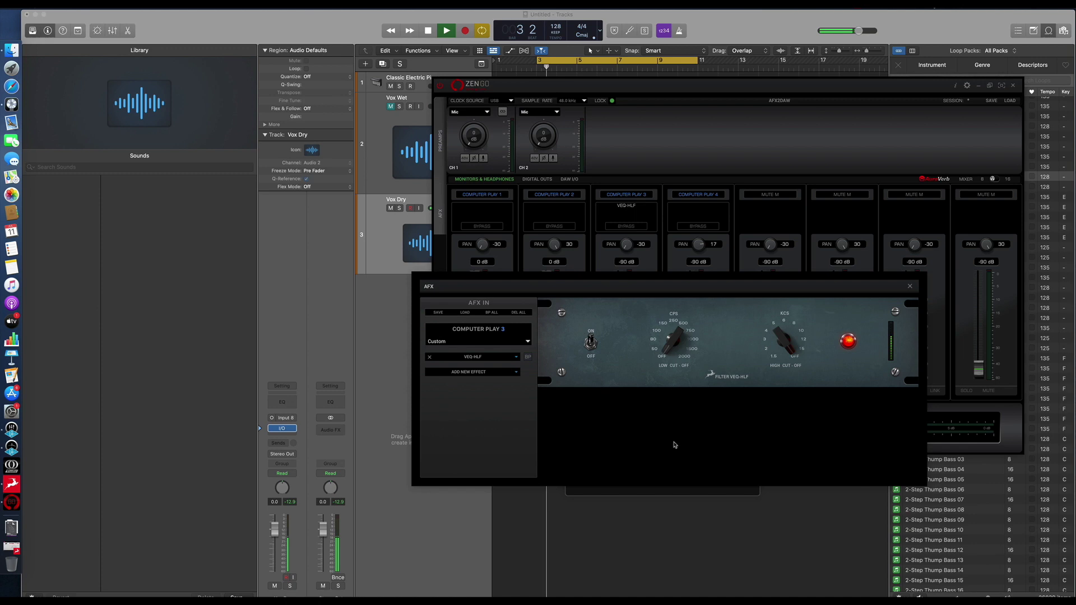
# Return to Logic Pro, stop playback, and remove the I/O plug-in from the Vox Dry track
pyautogui.click(657, 516)
pyautogui.press('space')
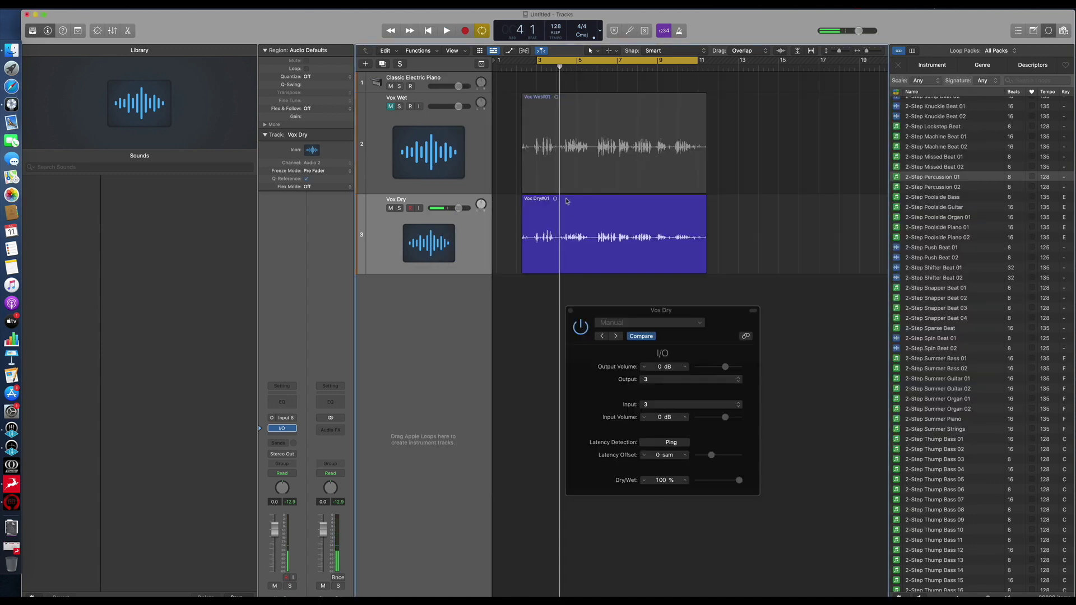
pyautogui.click(297, 428)
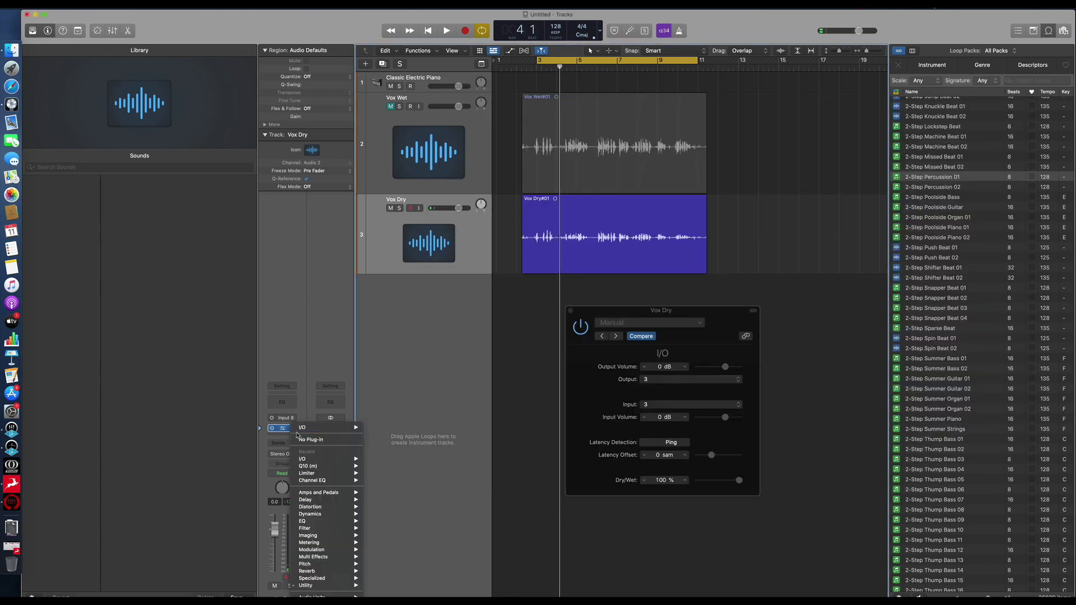
pyautogui.click(300, 441)
pyautogui.hscroll(1, 559, 90)
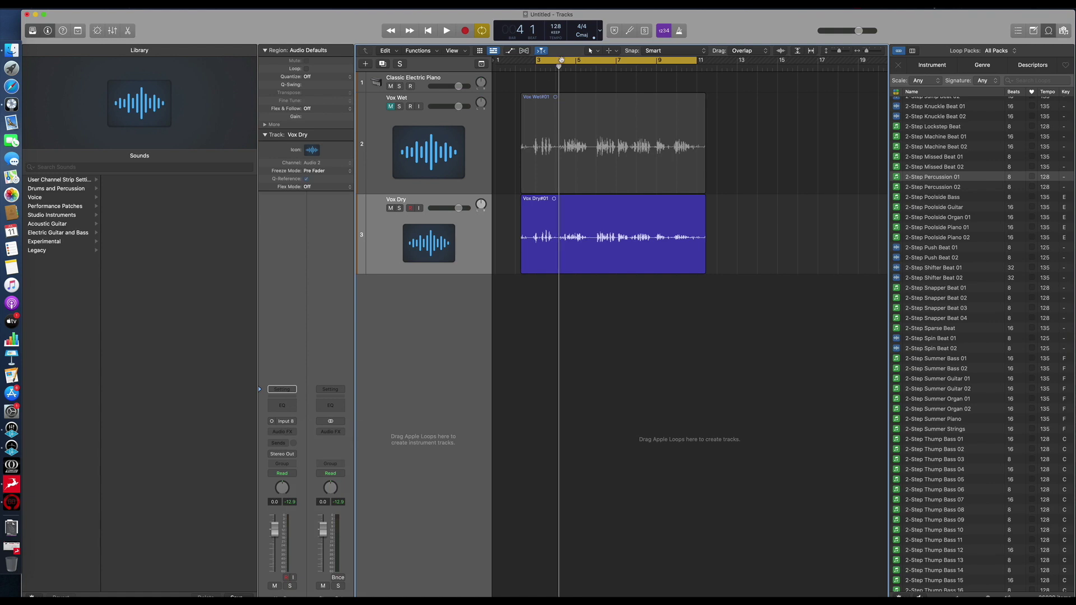
# Turn off the cycle range and place the African King Gyl 08 loop on a new track at bar 1
pyautogui.click(660, 62)
pyautogui.scroll(-10, 956, 341)
pyautogui.moveTo(931, 375); pyautogui.dragTo(496, 353)
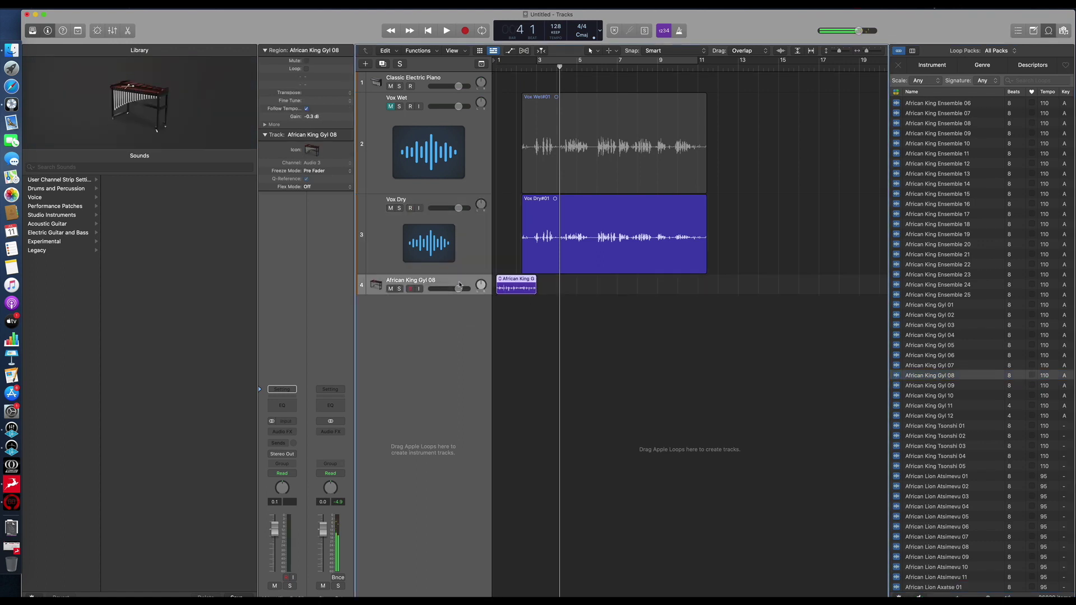
# Insert a stereo I/O plug-in on the African King Gyl 08 track
pyautogui.click(287, 433)
pyautogui.moveTo(314, 446)
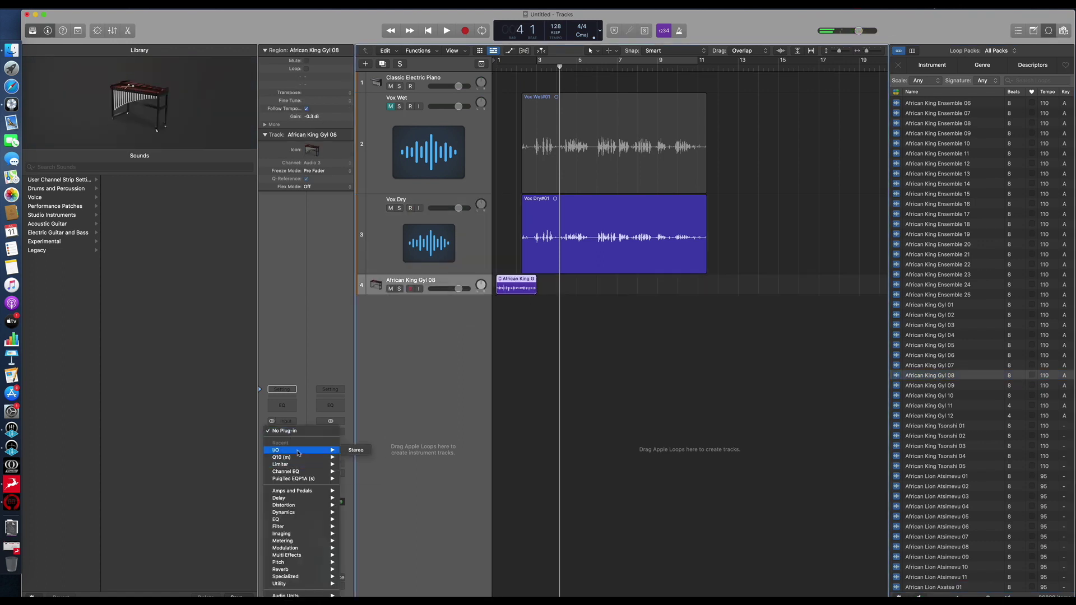
pyautogui.click(357, 447)
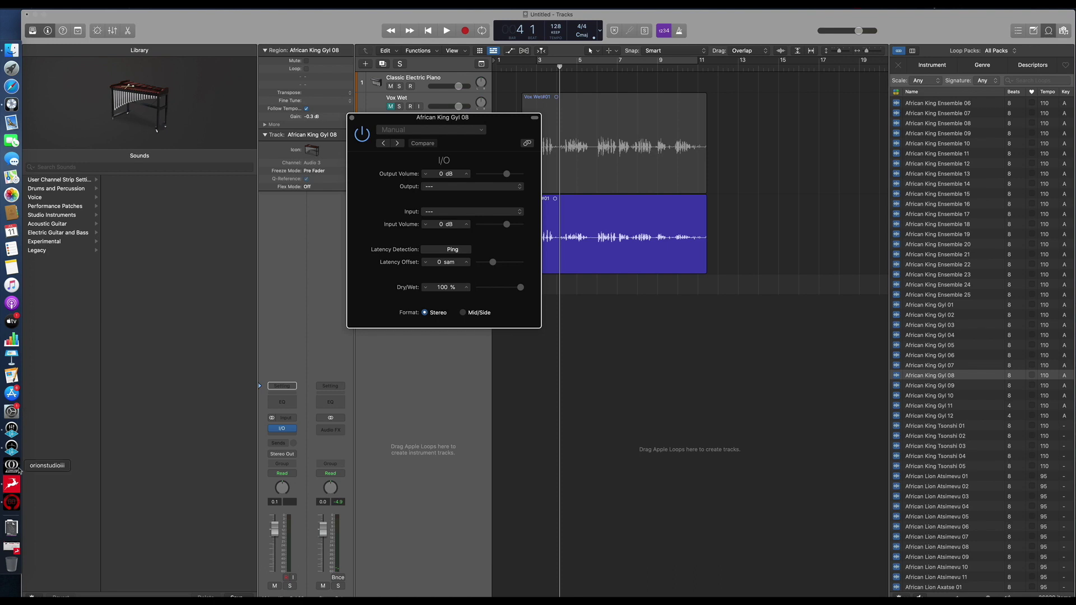
# In the Zen Go panel, remove VEQ-HLF from Computer Play 3's chain and link channels 3 and 4
pyautogui.click(11, 502)
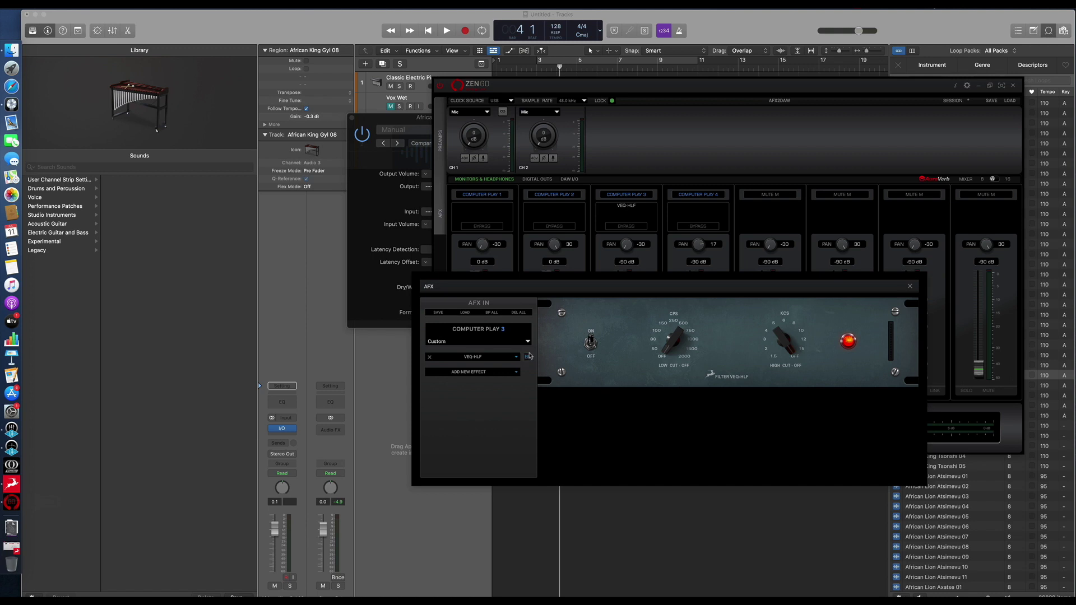
pyautogui.click(430, 358)
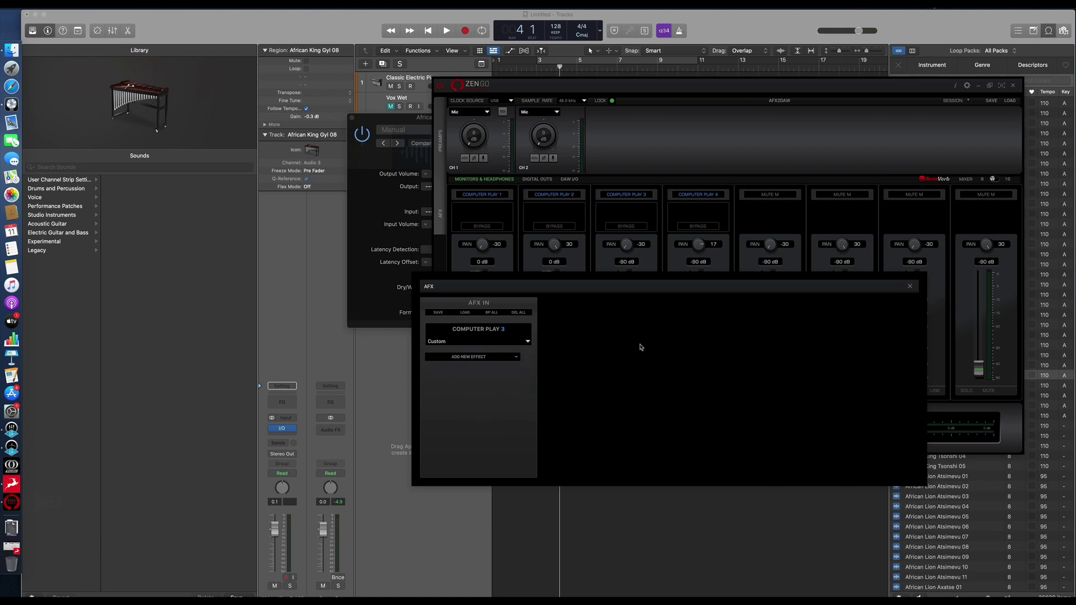
pyautogui.click(909, 286)
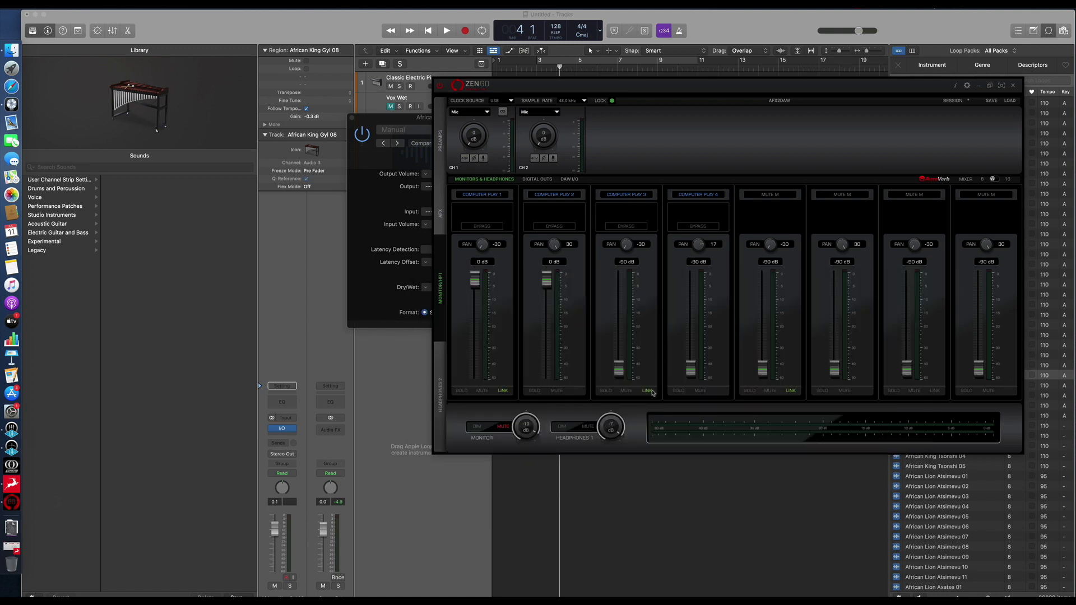
# Add the VEQ-1A vintage EQ to the effect chain of the linked Computer Play 3 and 4 channels
pyautogui.click(631, 210)
pyautogui.click(516, 358)
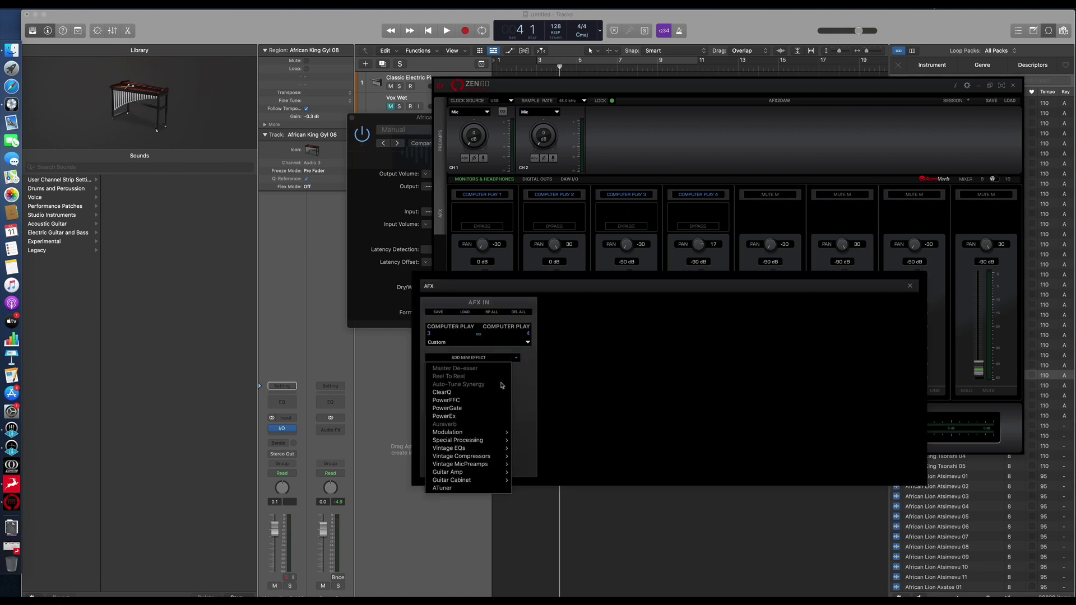
pyautogui.moveTo(486, 449)
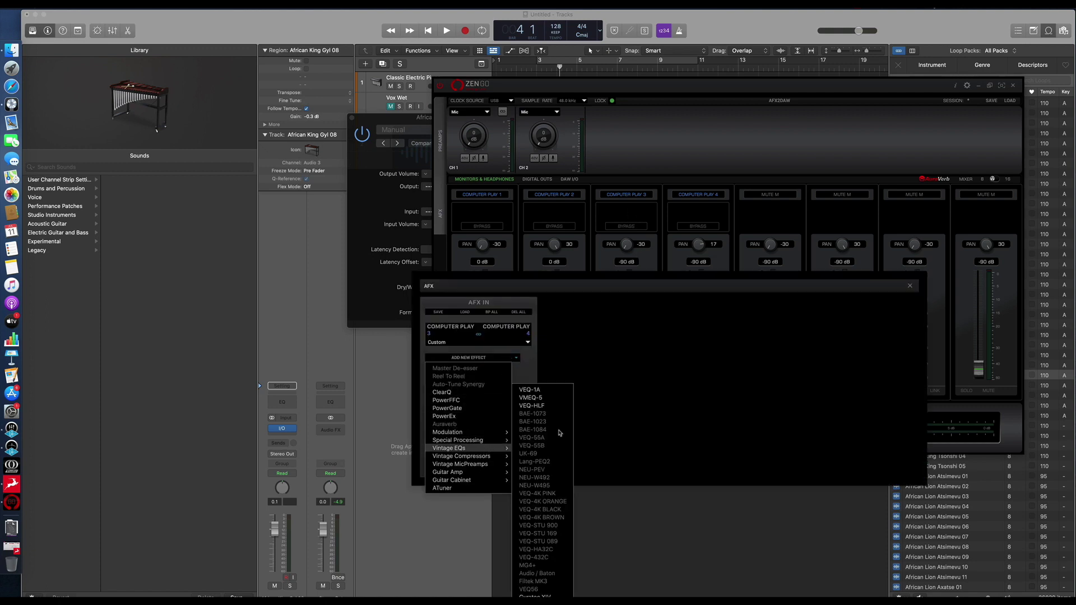
pyautogui.click(533, 390)
# Back in Logic Pro, set the African King Gyl 08 I/O plug-in's output and input to 3-4
pyautogui.click(424, 227)
pyautogui.click(449, 188)
pyautogui.click(448, 202)
pyautogui.click(447, 213)
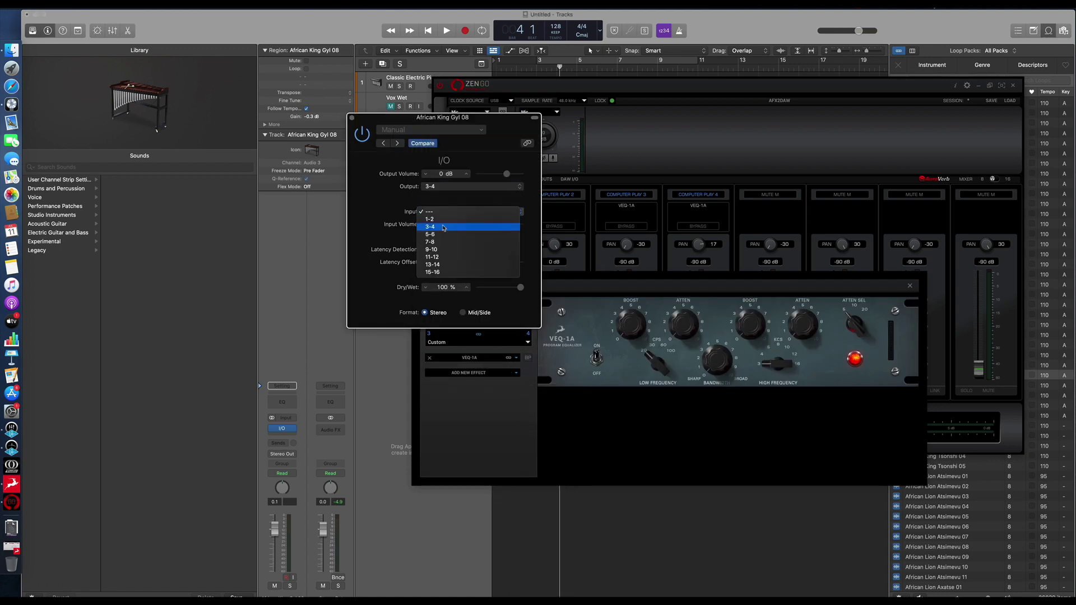
pyautogui.click(442, 227)
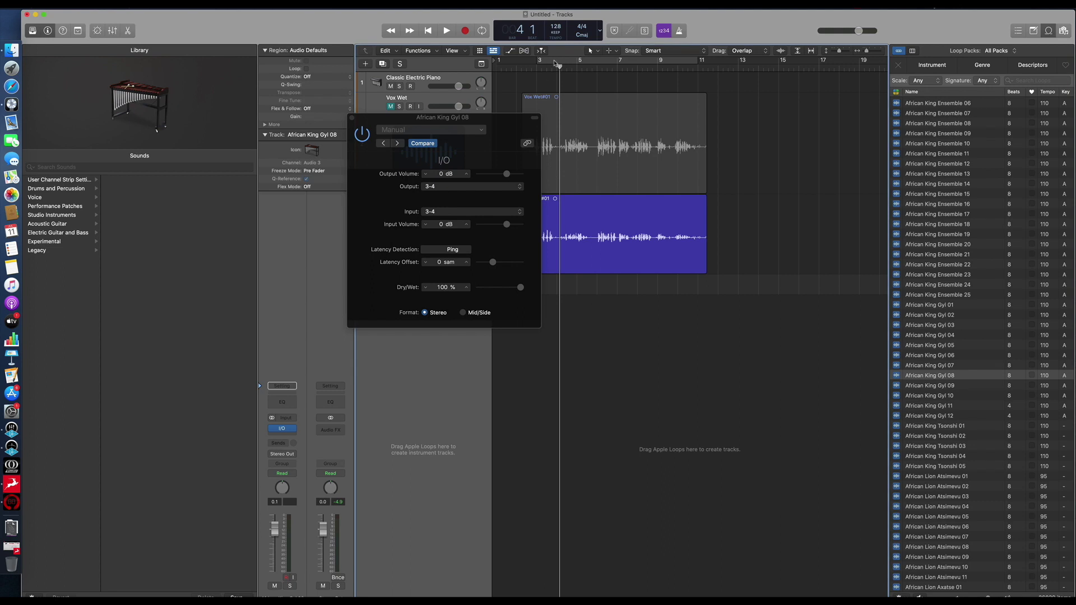
# Play a cycle over bars 1 to 11 with the African King Gyl 08 loop repeated across it, moving the plug-in window out of the way
pyautogui.moveTo(557, 65); pyautogui.dragTo(695, 76)
pyautogui.press('space')
pyautogui.click(540, 392)
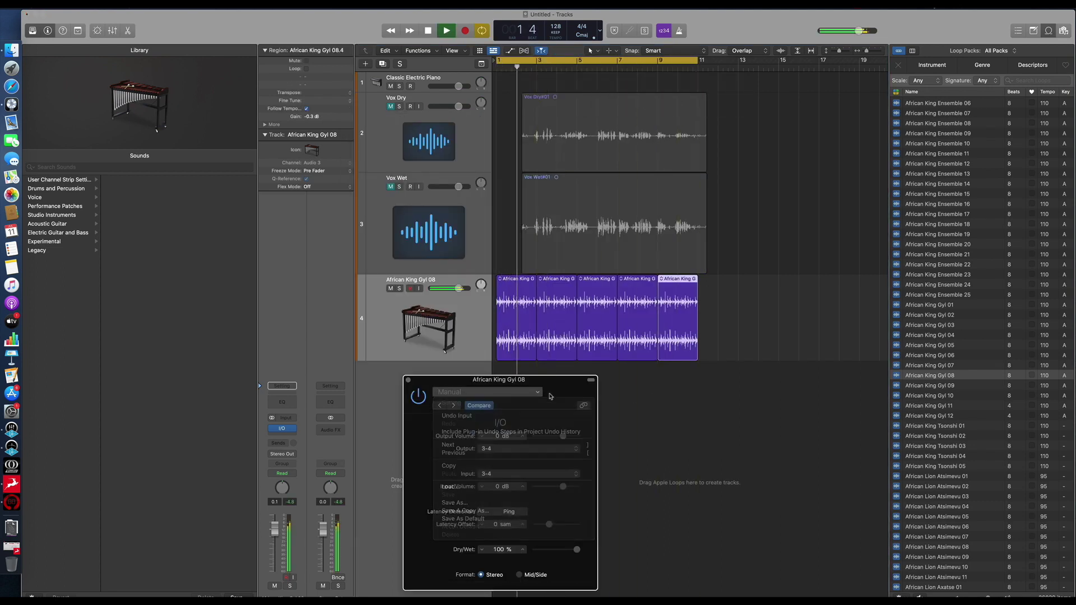
# Check the playing loop's level in the Zen Go effects window and try the I/O plug-in's Ping latency detection
pyautogui.click(12, 502)
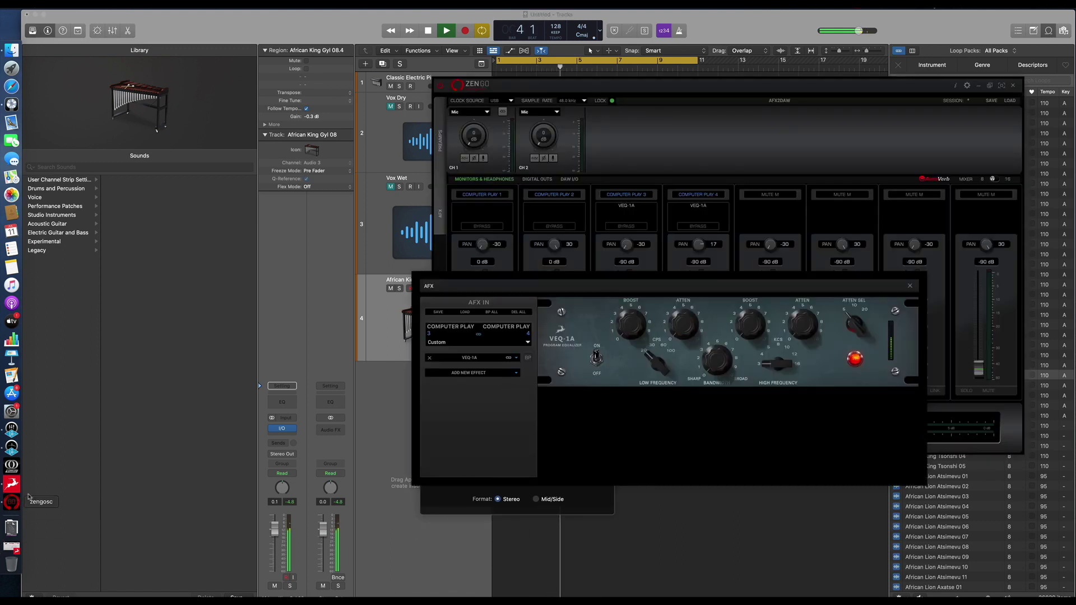
pyautogui.click(477, 493)
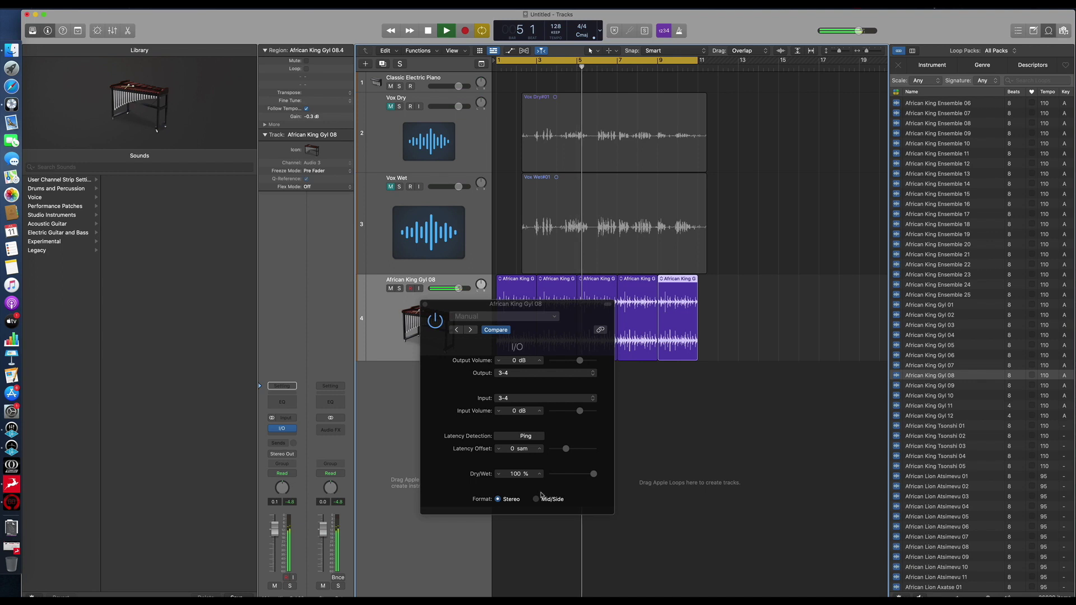
pyautogui.click(541, 443)
pyautogui.click(539, 436)
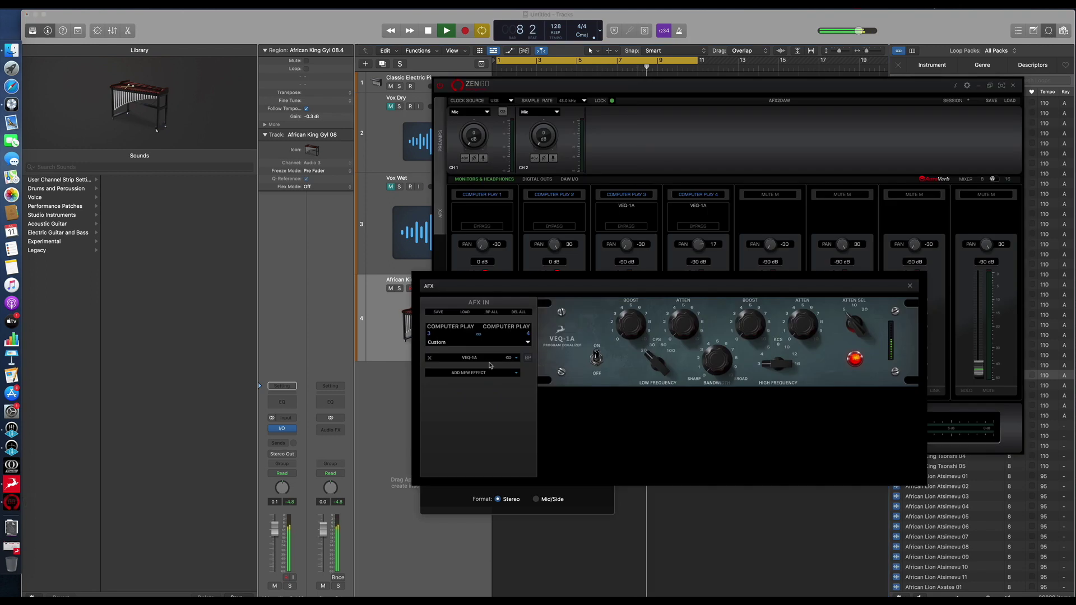
# Adjust the VEQ-1A's high frequency, attenuation select and low frequency controls while the loop plays
pyautogui.moveTo(776, 363); pyautogui.dragTo(771, 339)
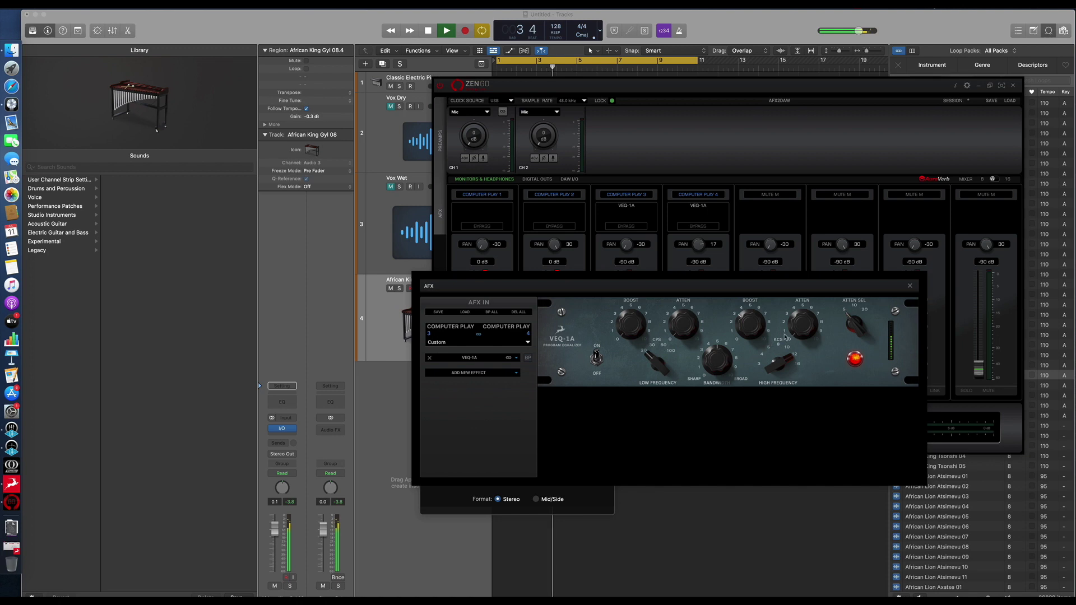
pyautogui.click(849, 324)
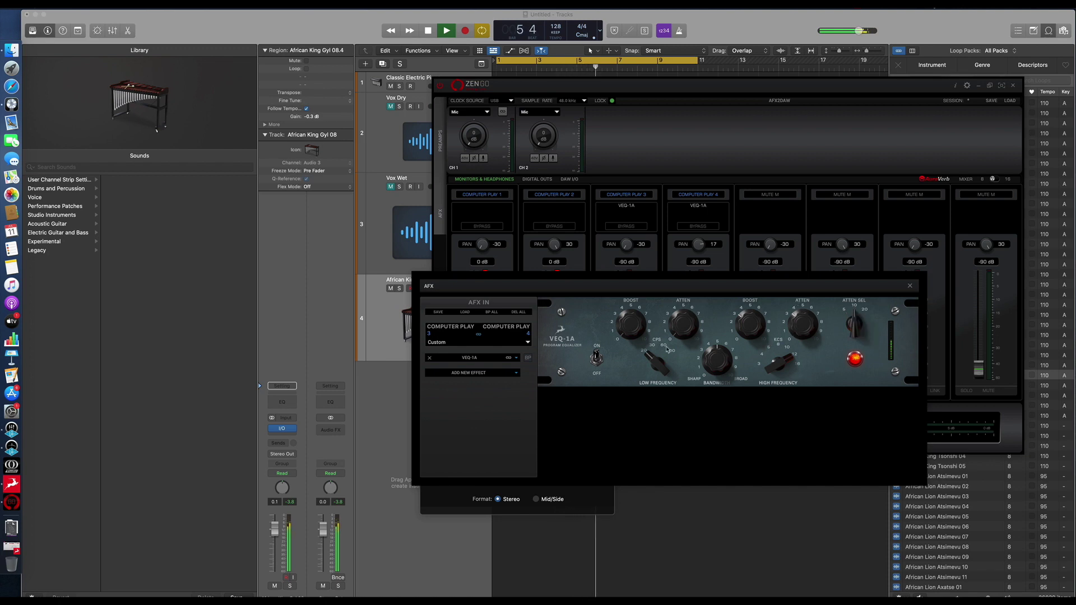
pyautogui.moveTo(662, 348); pyautogui.dragTo(664, 329)
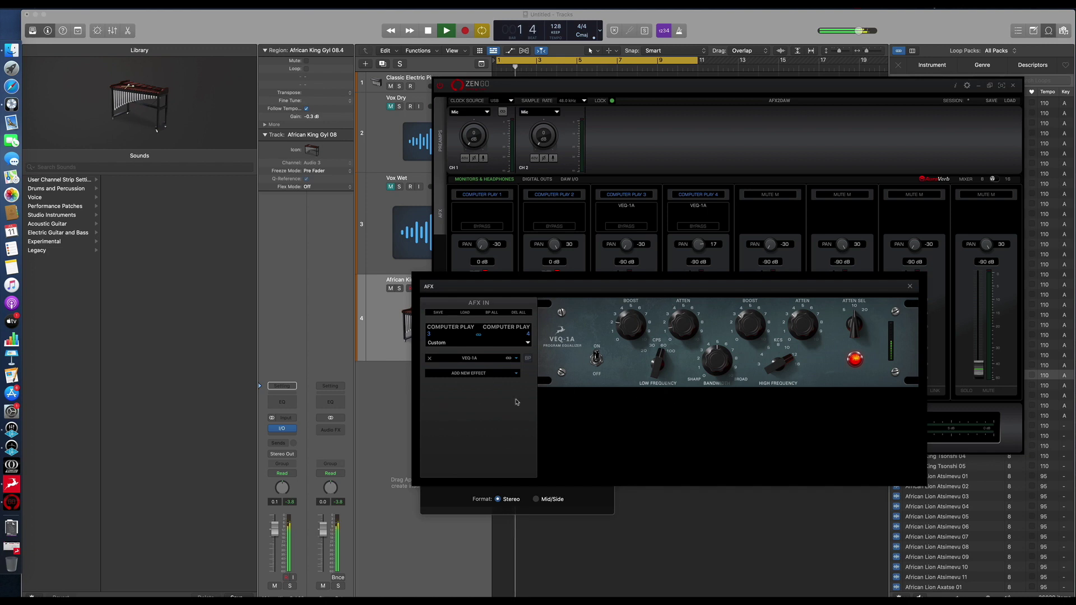
# Add the Stay-Levin vintage compressor after the VEQ-1A and compare the sound by bypassing and re-enabling the whole chain
pyautogui.click(504, 374)
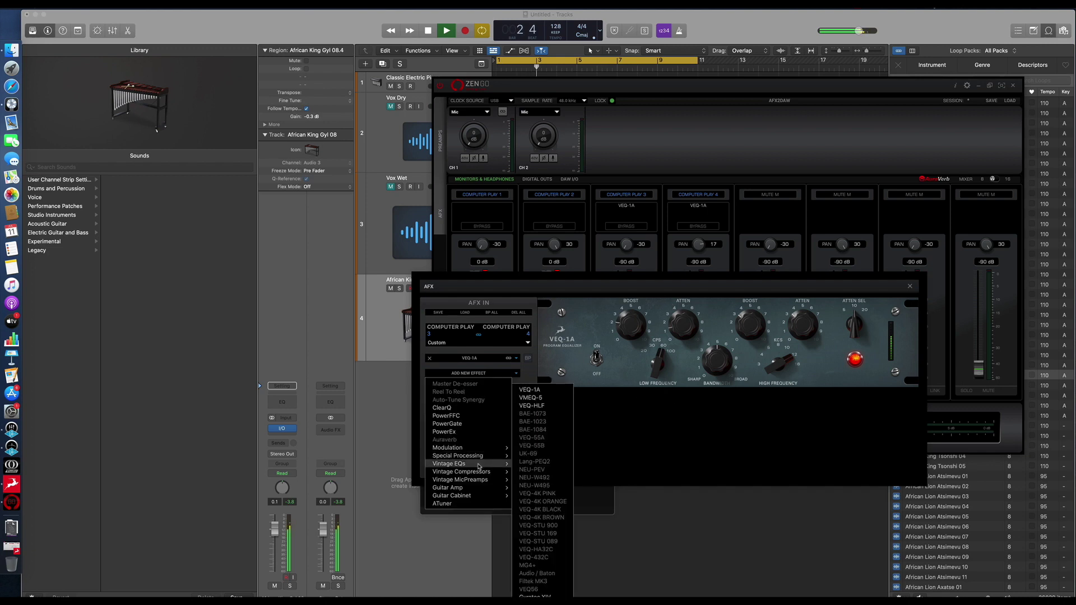
pyautogui.moveTo(478, 473)
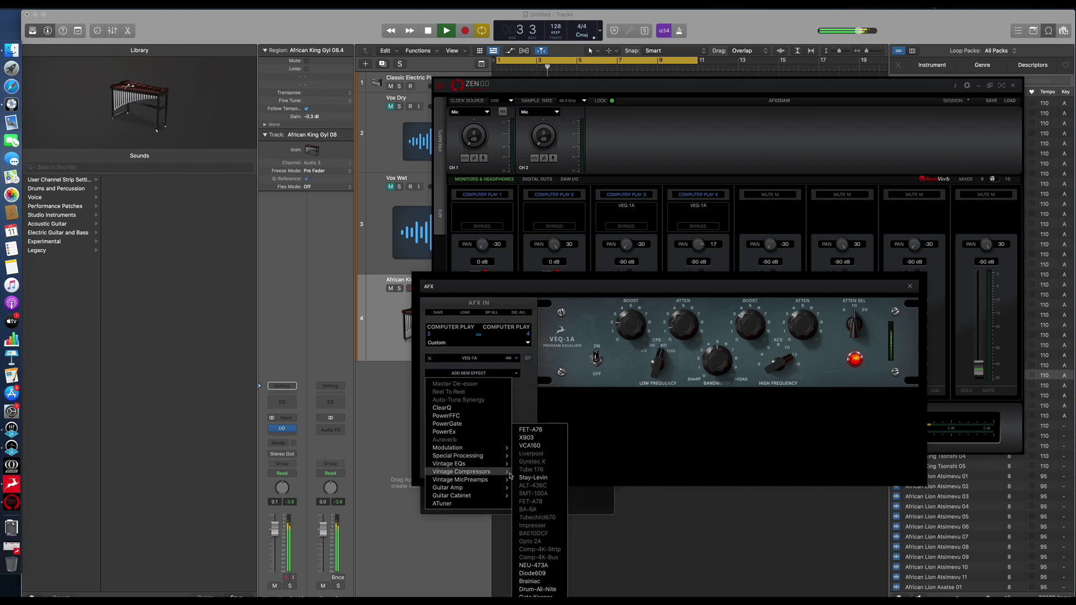
pyautogui.click(552, 479)
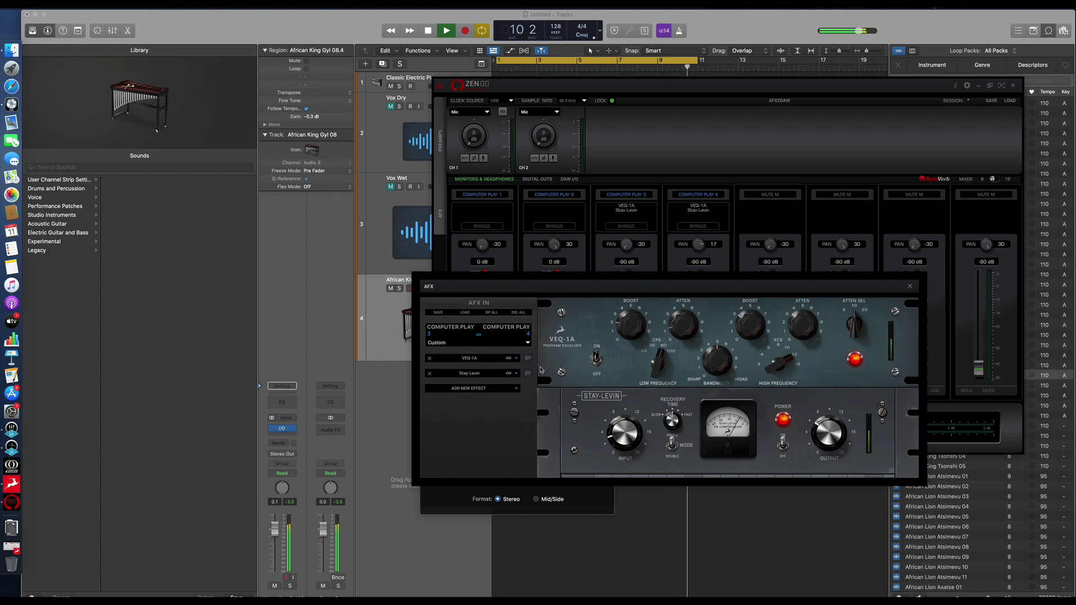
pyautogui.click(492, 313)
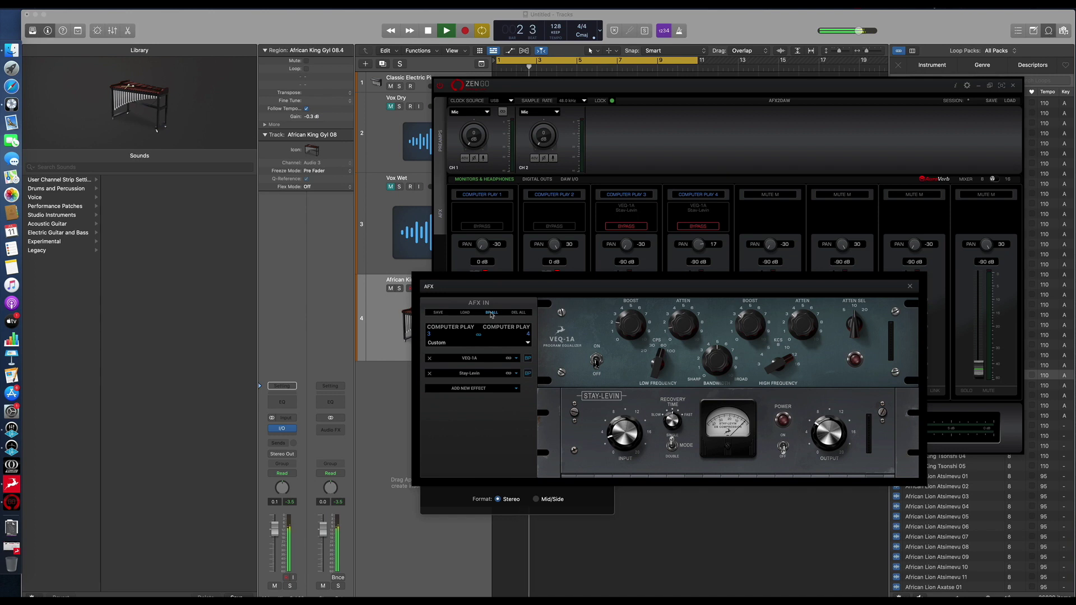
pyautogui.click(492, 313)
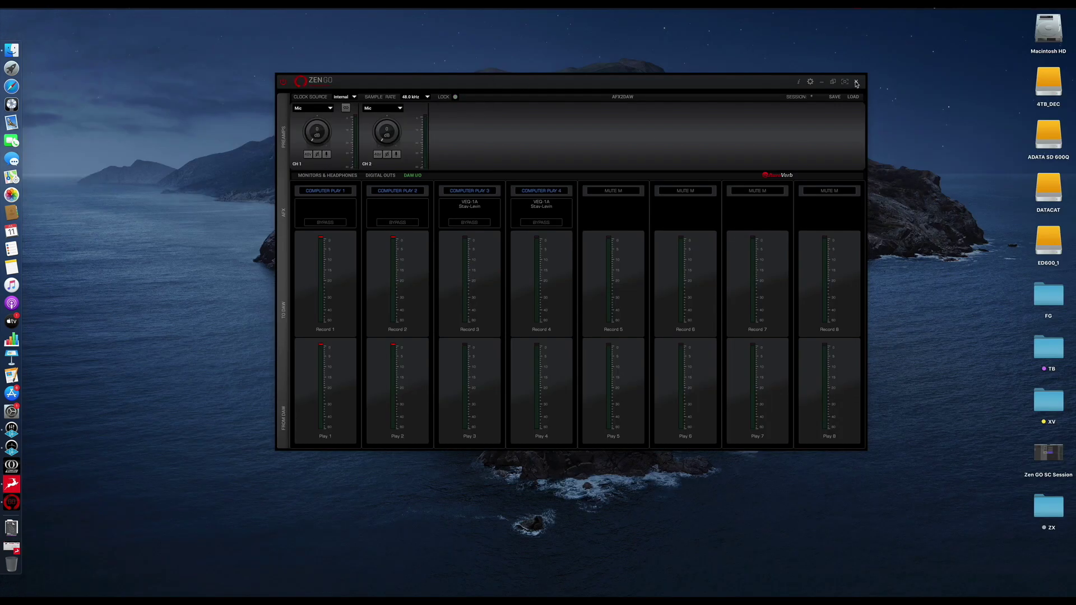
# Power off the Zen Go interface from its control panel
pyautogui.click(283, 82)
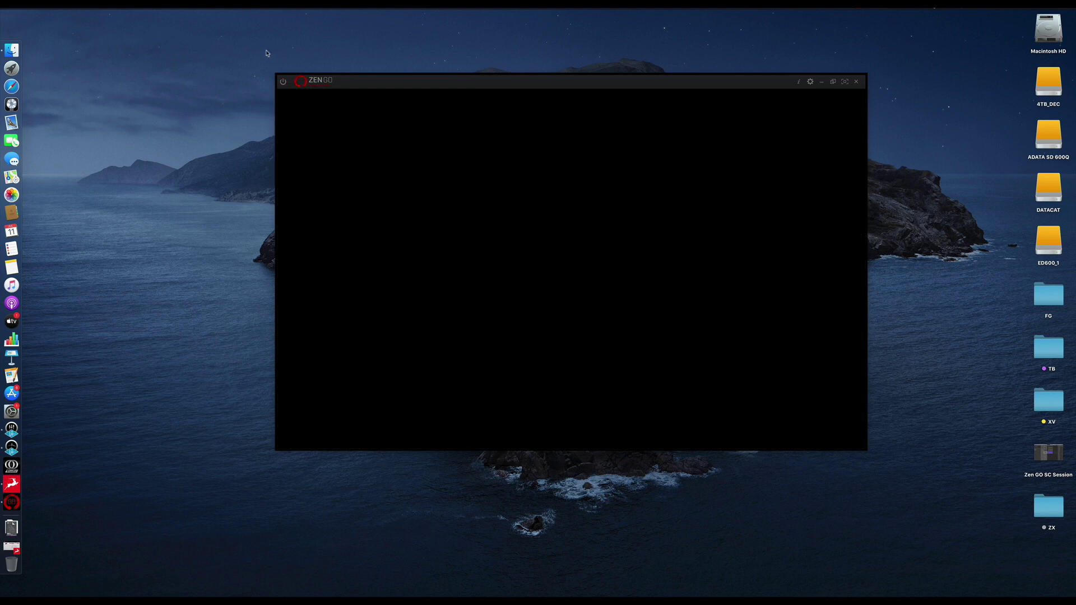